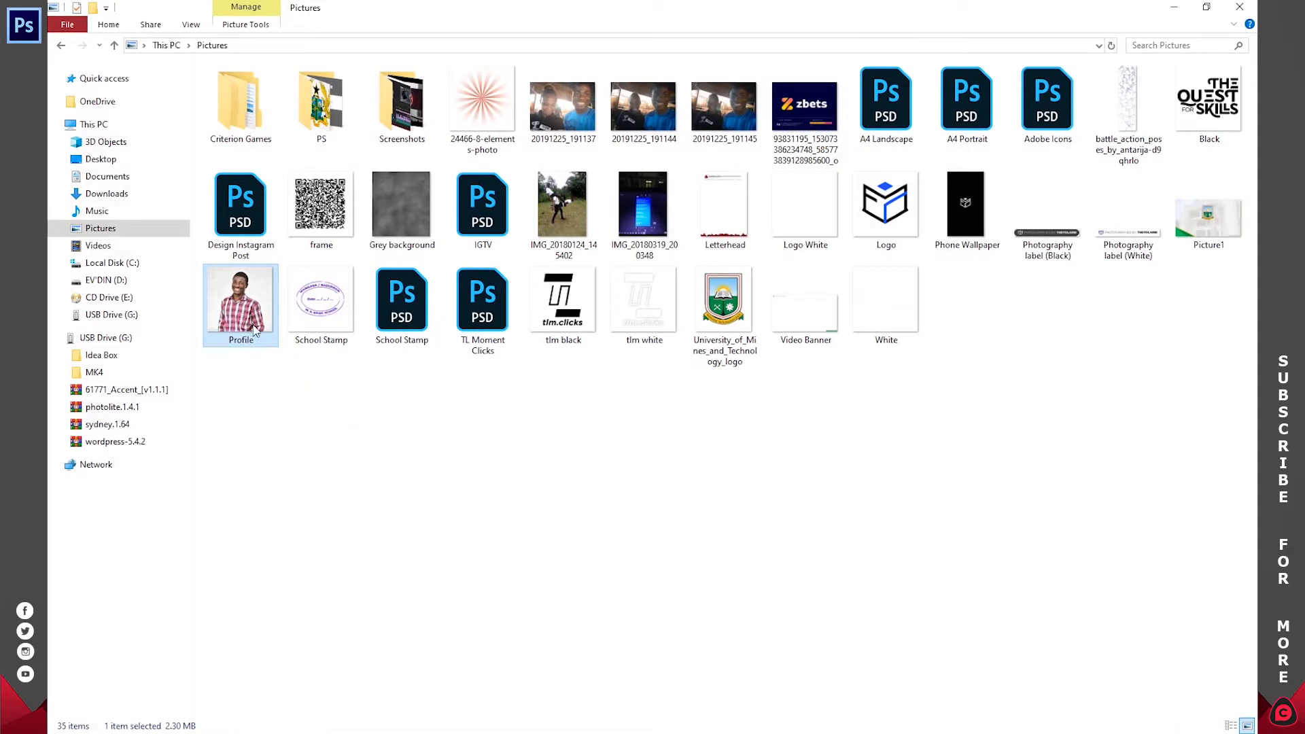
# - Preview the Profile photo in Photo Viewer, then put it away to return to the blank Photoshop canvas
pyautogui.doubleClick(262, 311)
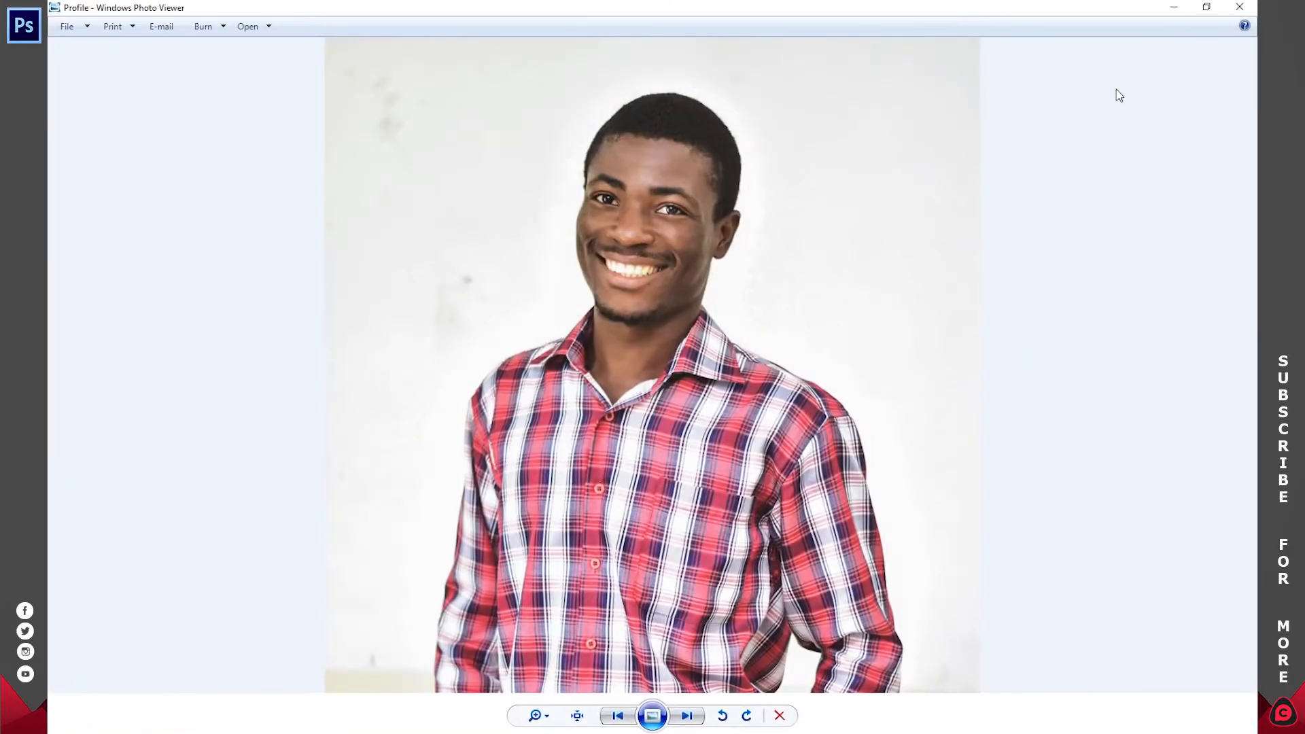
pyautogui.click(1174, 7)
pyautogui.click(1191, 7)
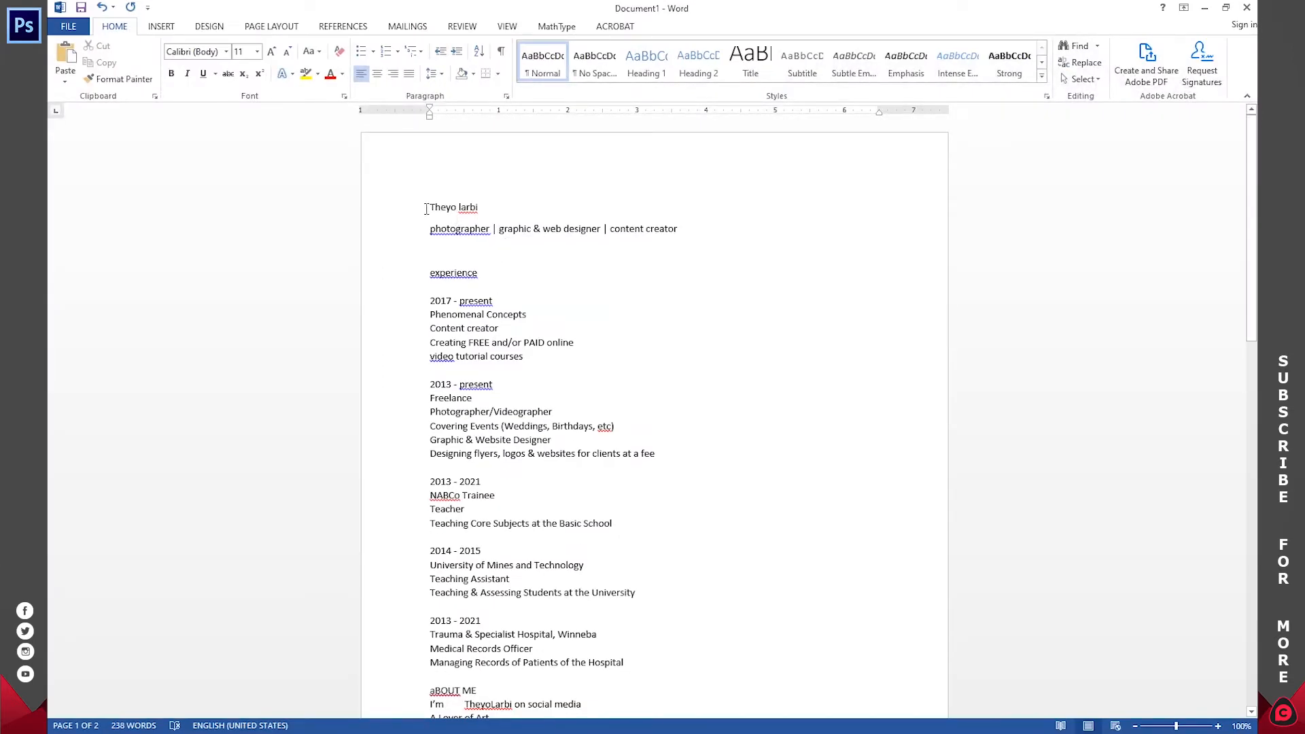
# - Scroll through the CV in Word, selecting the heading, experience and About Me text to review it
pyautogui.moveTo(426, 209); pyautogui.dragTo(679, 231)
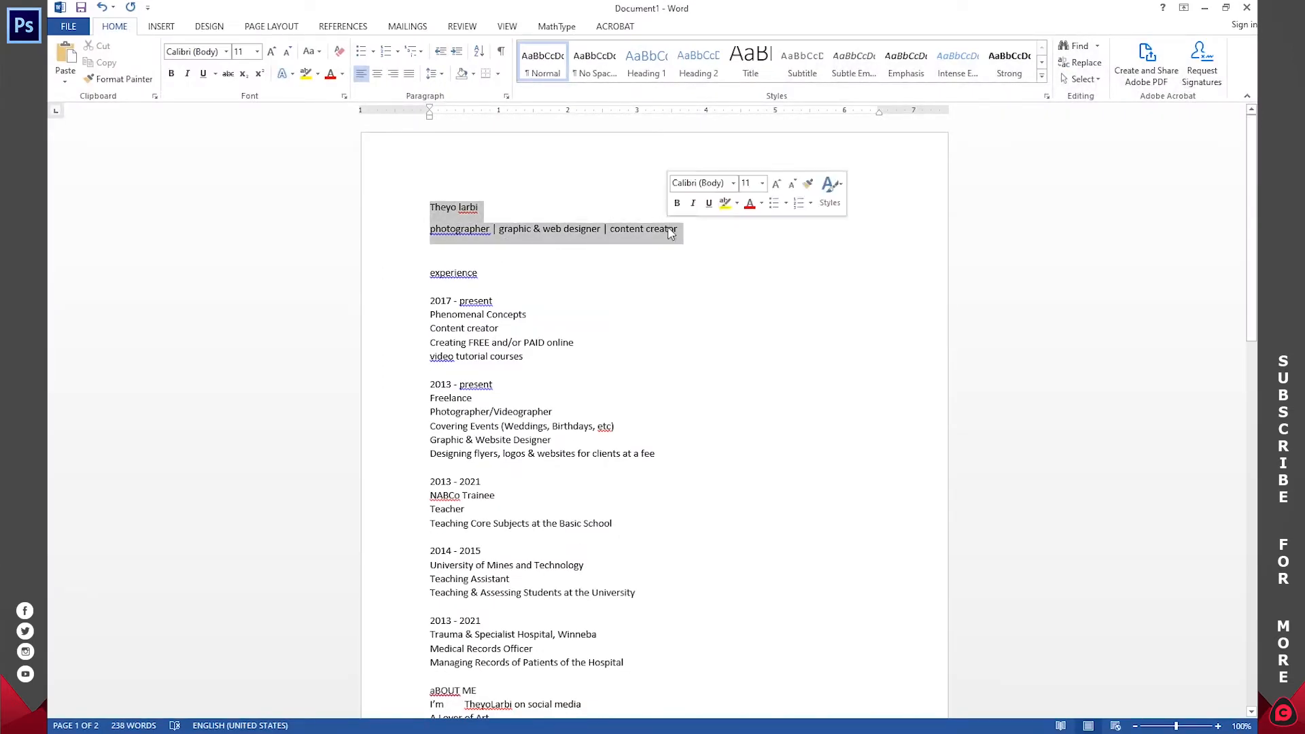
pyautogui.click(563, 228)
pyautogui.scroll(-3, 470, 270)
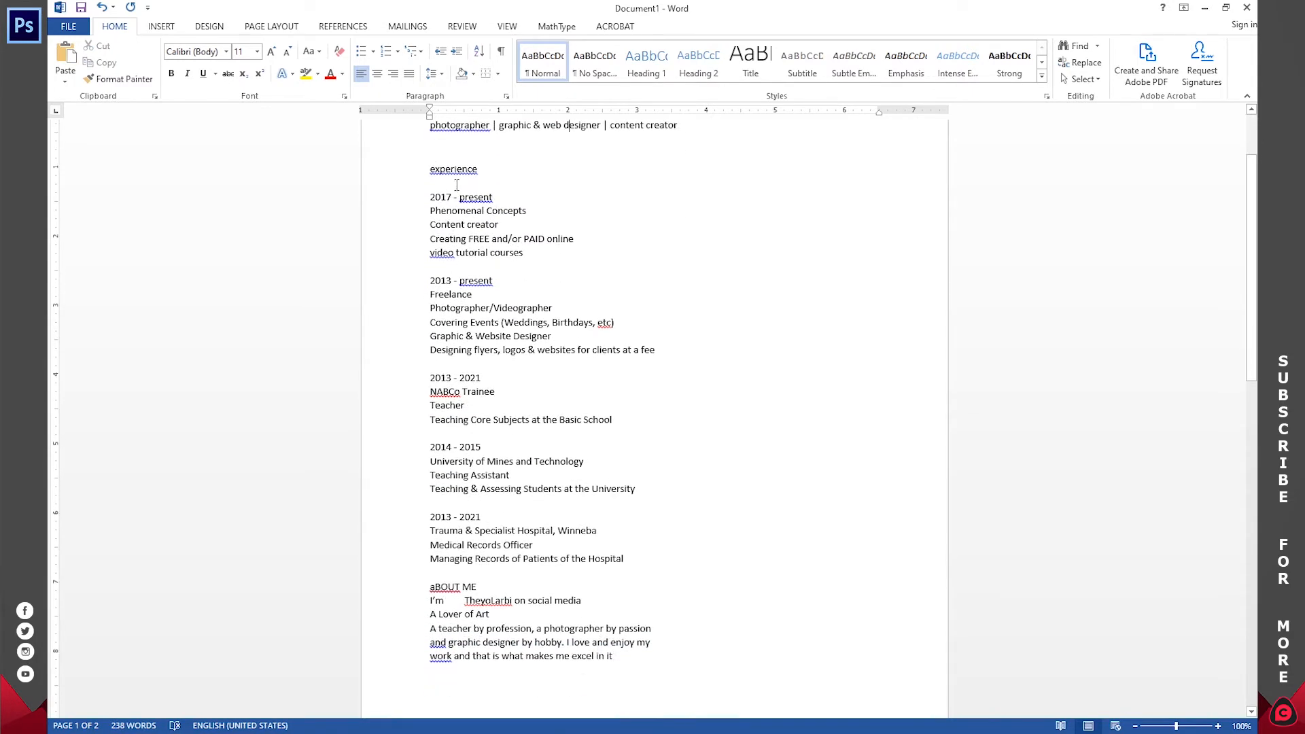
pyautogui.moveTo(429, 194); pyautogui.dragTo(597, 517)
pyautogui.click(550, 503)
pyautogui.scroll(-4, 549, 479)
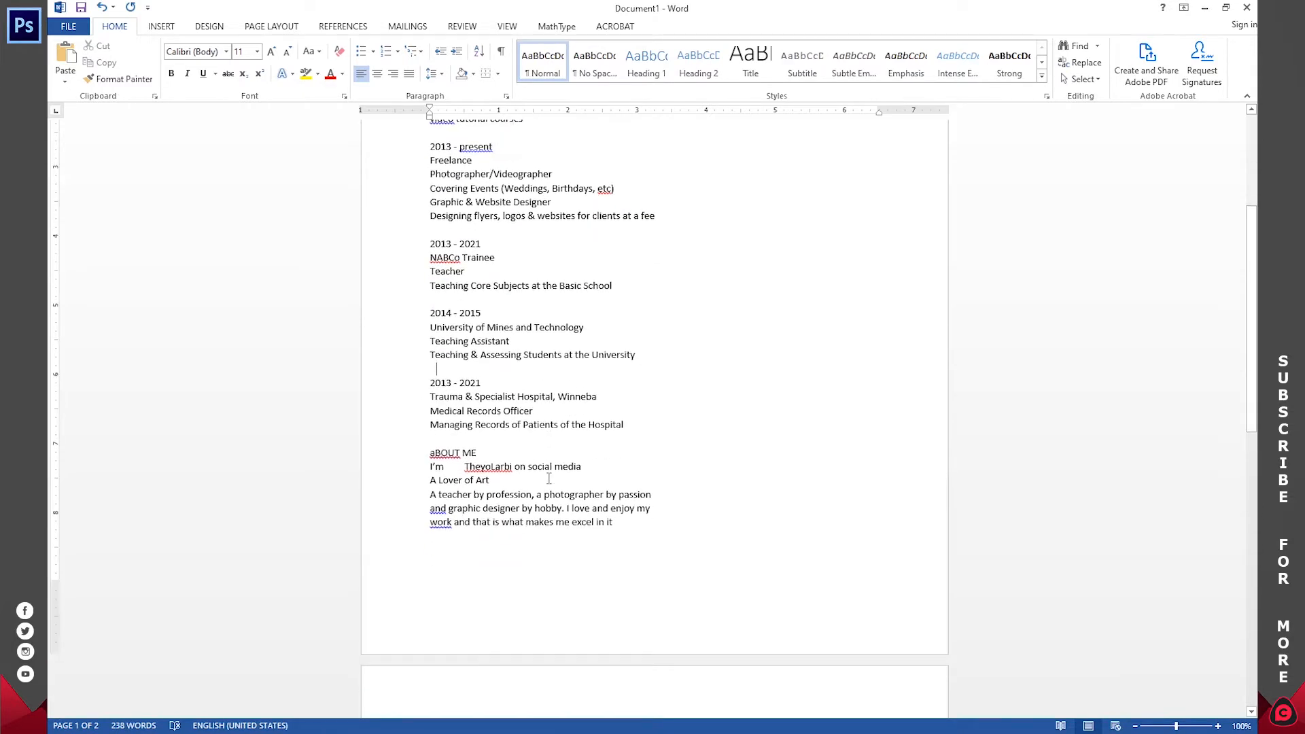
pyautogui.scroll(-3, 549, 479)
pyautogui.moveTo(428, 341); pyautogui.dragTo(558, 505)
pyautogui.scroll(-17, 602, 429)
pyautogui.scroll(3, 559, 506)
pyautogui.click(500, 369)
# - Replace both contact phone numbers with new numbers, then return to Photoshop
pyautogui.moveTo(465, 537); pyautogui.dragTo(522, 537)
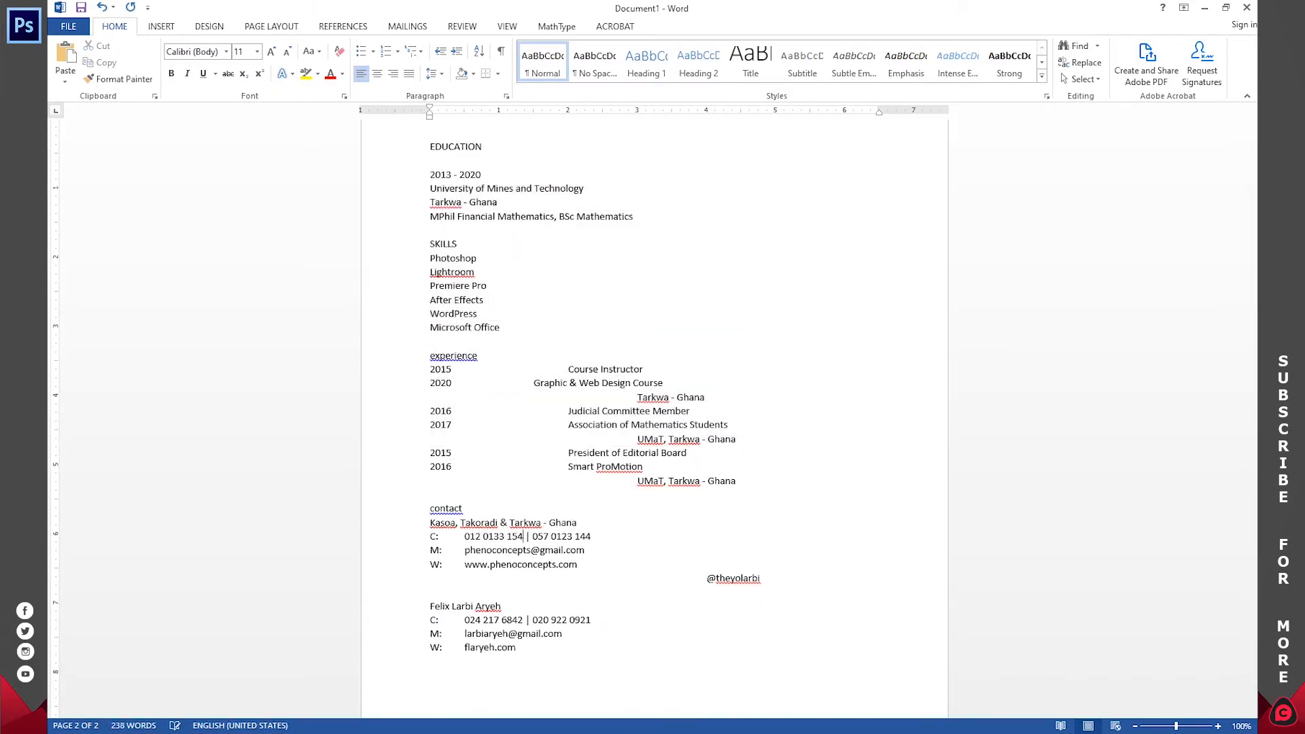
pyautogui.click(533, 537)
pyautogui.press('Delete')
pyautogui.press('Delete')
pyautogui.press('Delete')
pyautogui.press('Delete')
pyautogui.press('Delete')
pyautogui.press('Delete')
pyautogui.press('Delete')
pyautogui.press('Delete')
pyautogui.press('Delete')
pyautogui.press('Delete')
pyautogui.press('Delete')
pyautogui.press('Delete')
pyautogui.hotkey('ctrl', 'shift', 'Left')
pyautogui.hotkey('ctrl', 'shift', 'Left')
pyautogui.hotkey('ctrl', 'shift', 'Left')
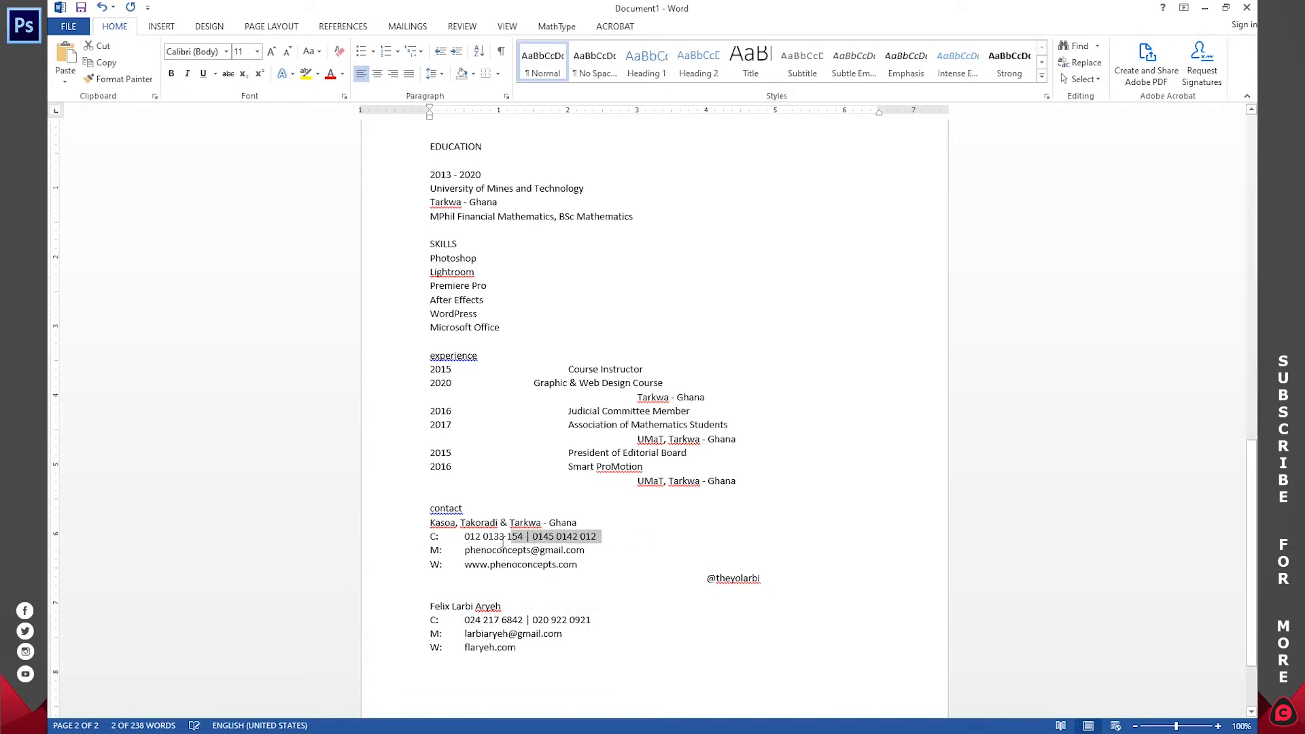
pyautogui.click(1204, 8)
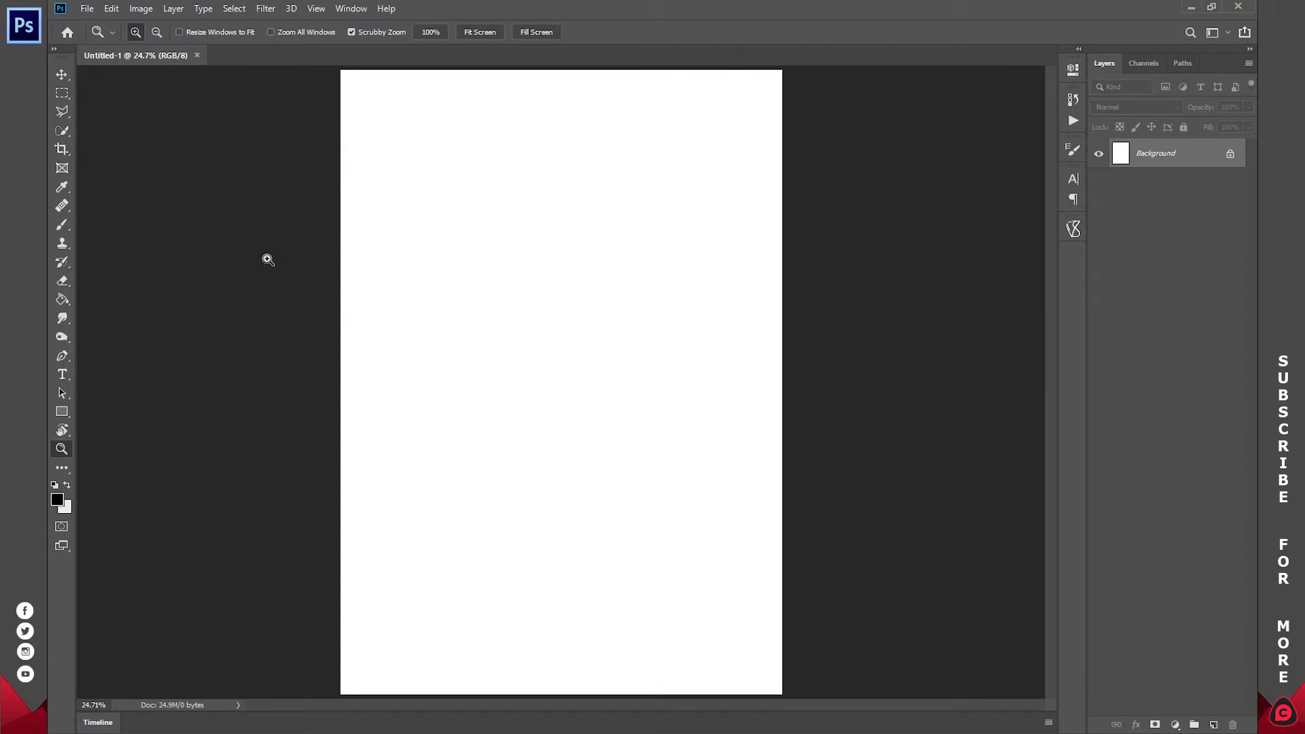
# - Show rulers, place a vertical guide at the page centre, and fit the page on screen
pyautogui.hotkey('ctrl', 'r')
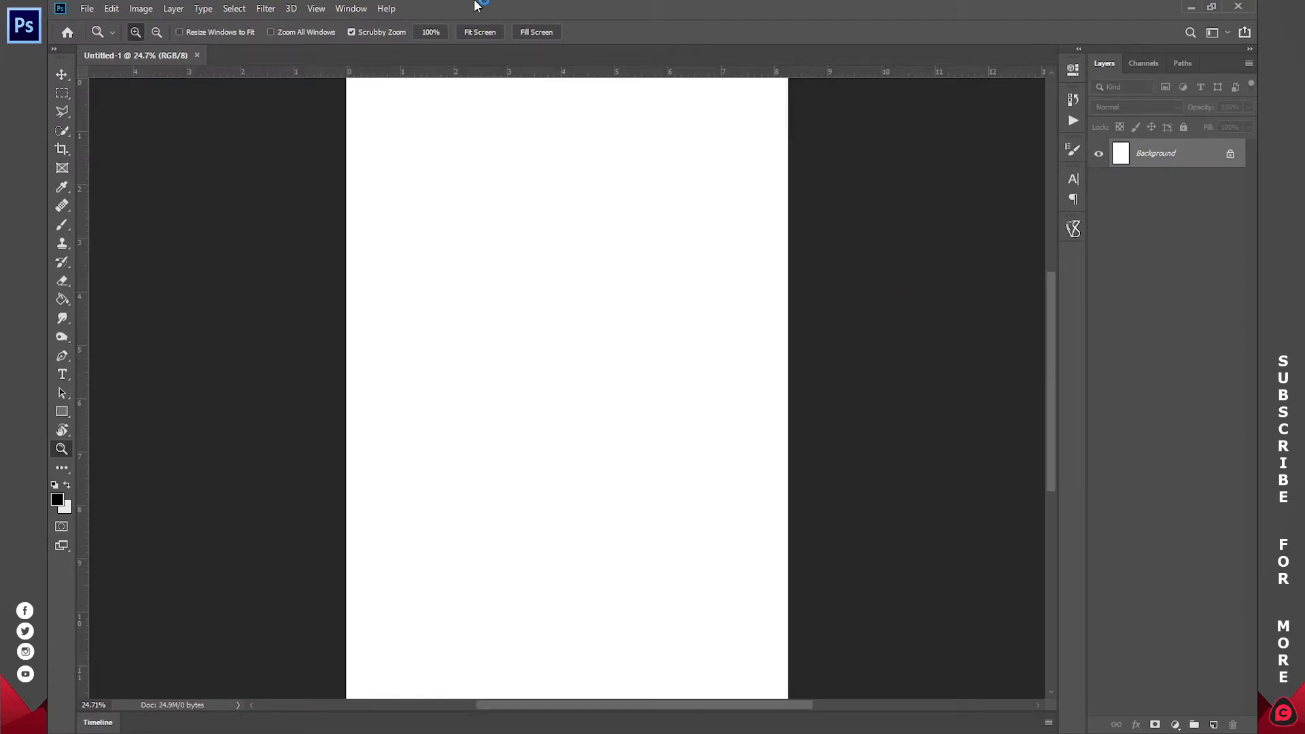
pyautogui.moveTo(85, 338); pyautogui.dragTo(568, 330)
pyautogui.click(493, 36)
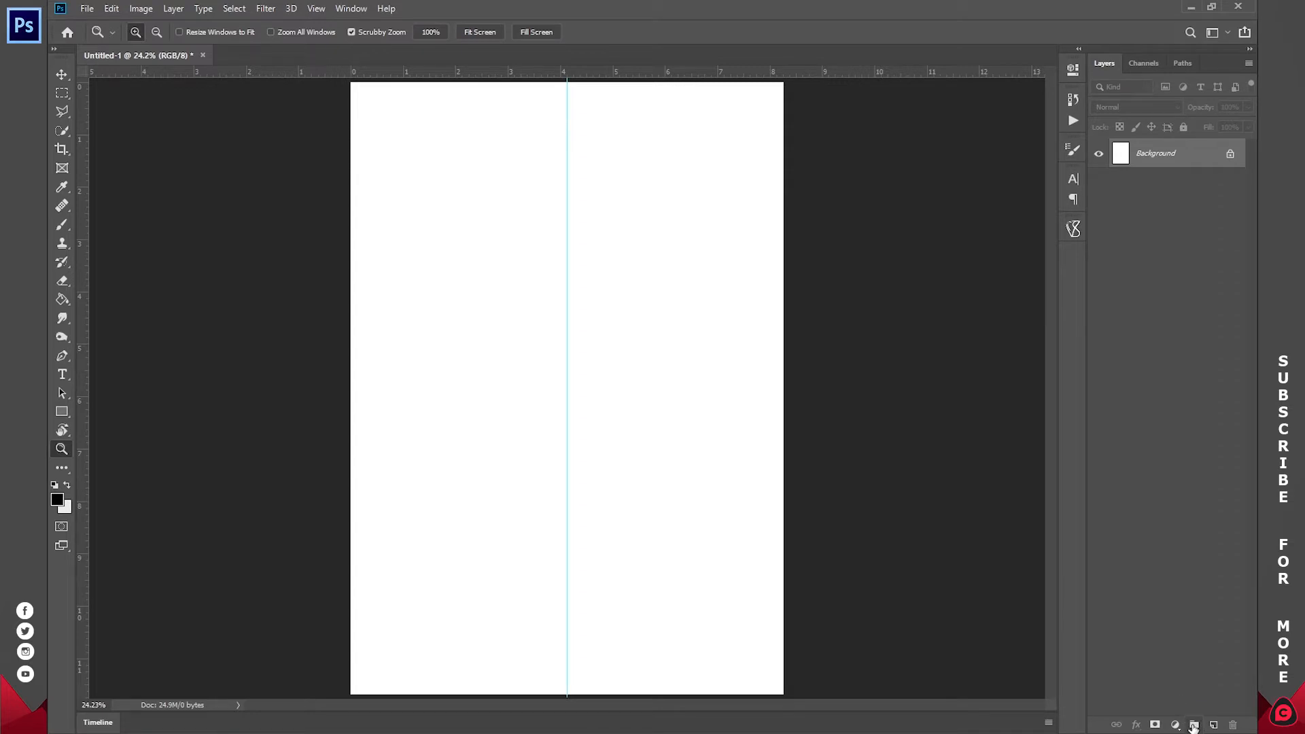
# - Create a new layer group named HEADER, then select the Background layer
pyautogui.click(1193, 726)
pyautogui.doubleClick(1150, 148)
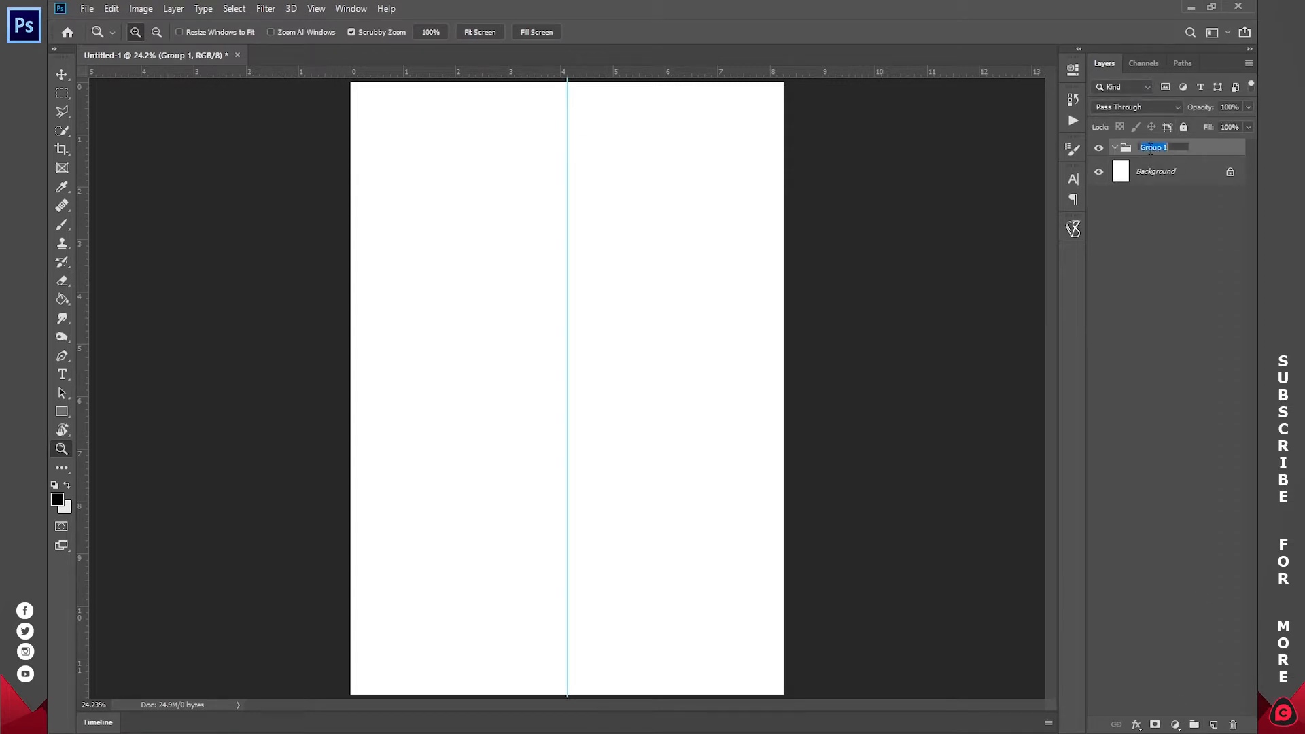
pyautogui.write('HEADER')
pyautogui.press('Return')
pyautogui.doubleClick(1154, 148)
pyautogui.click(1160, 259)
pyautogui.click(1155, 147)
pyautogui.click(60, 412)
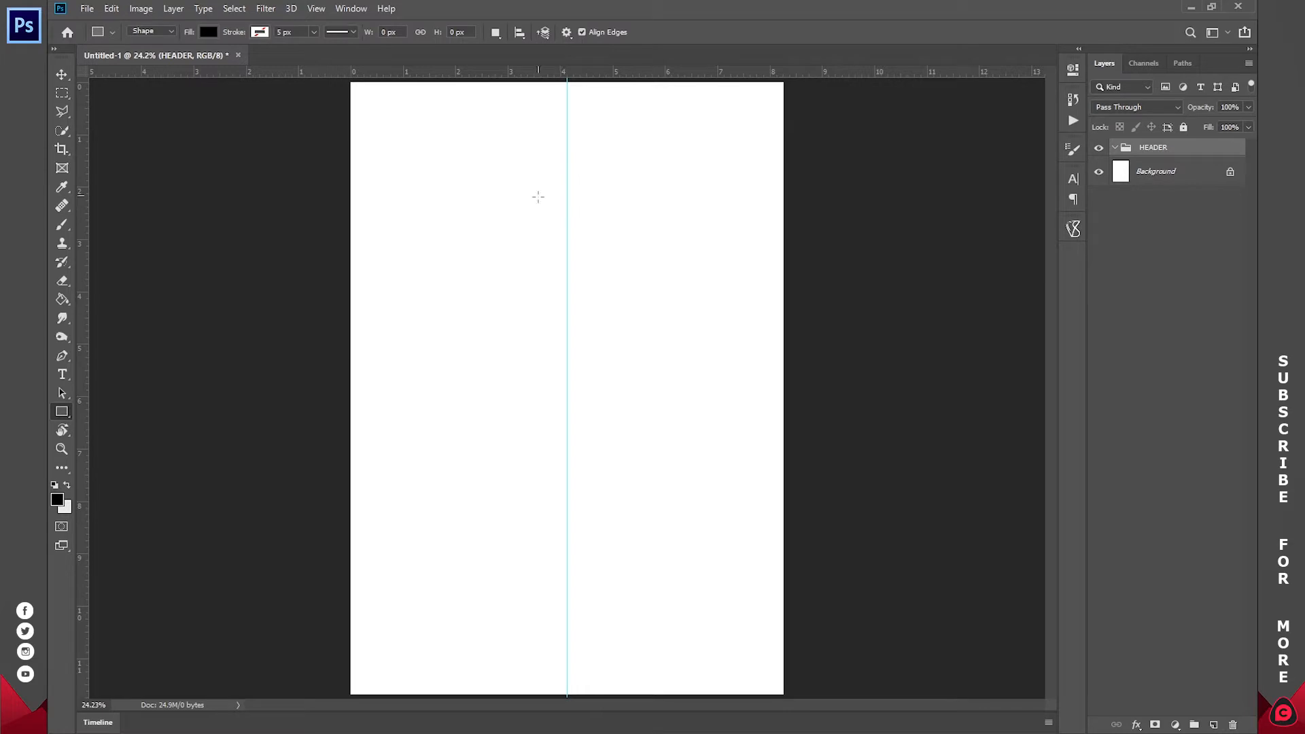
pyautogui.click(1159, 170)
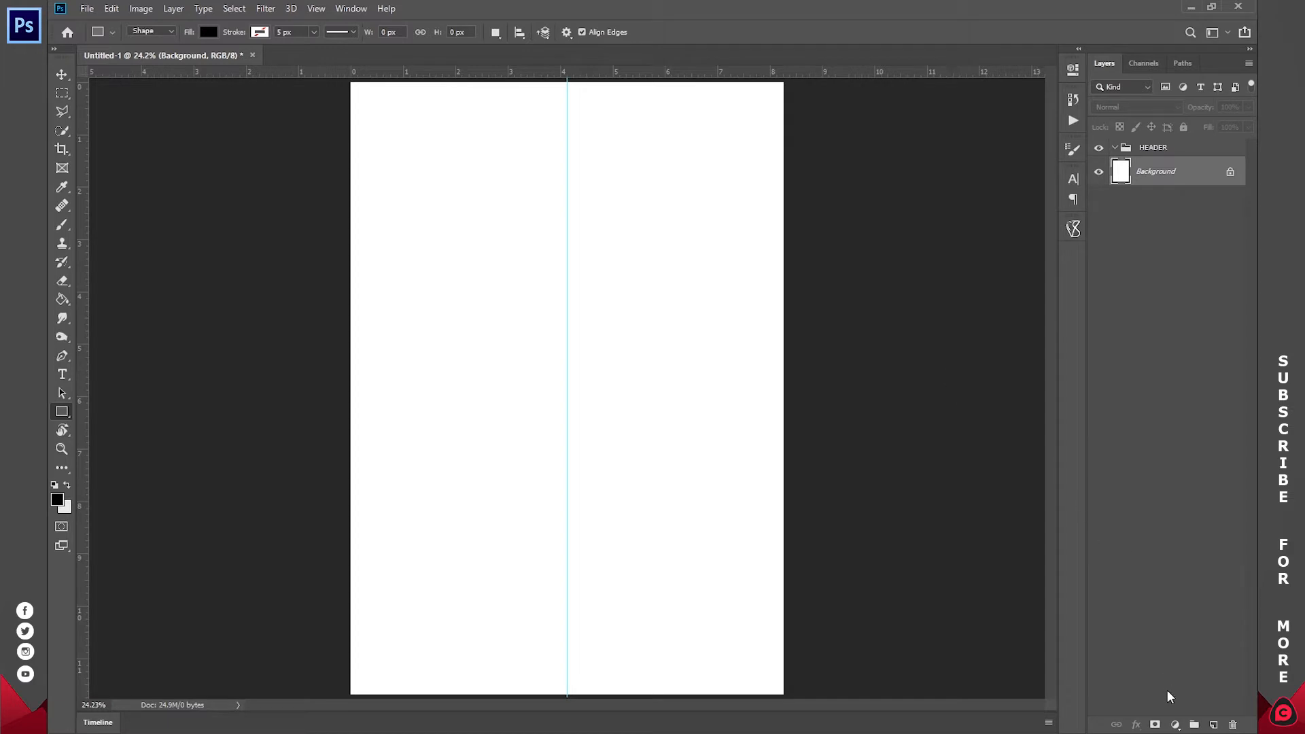
# - Add a Solid Color fill layer in light grey #f1f1f1 over the page
pyautogui.click(1175, 724)
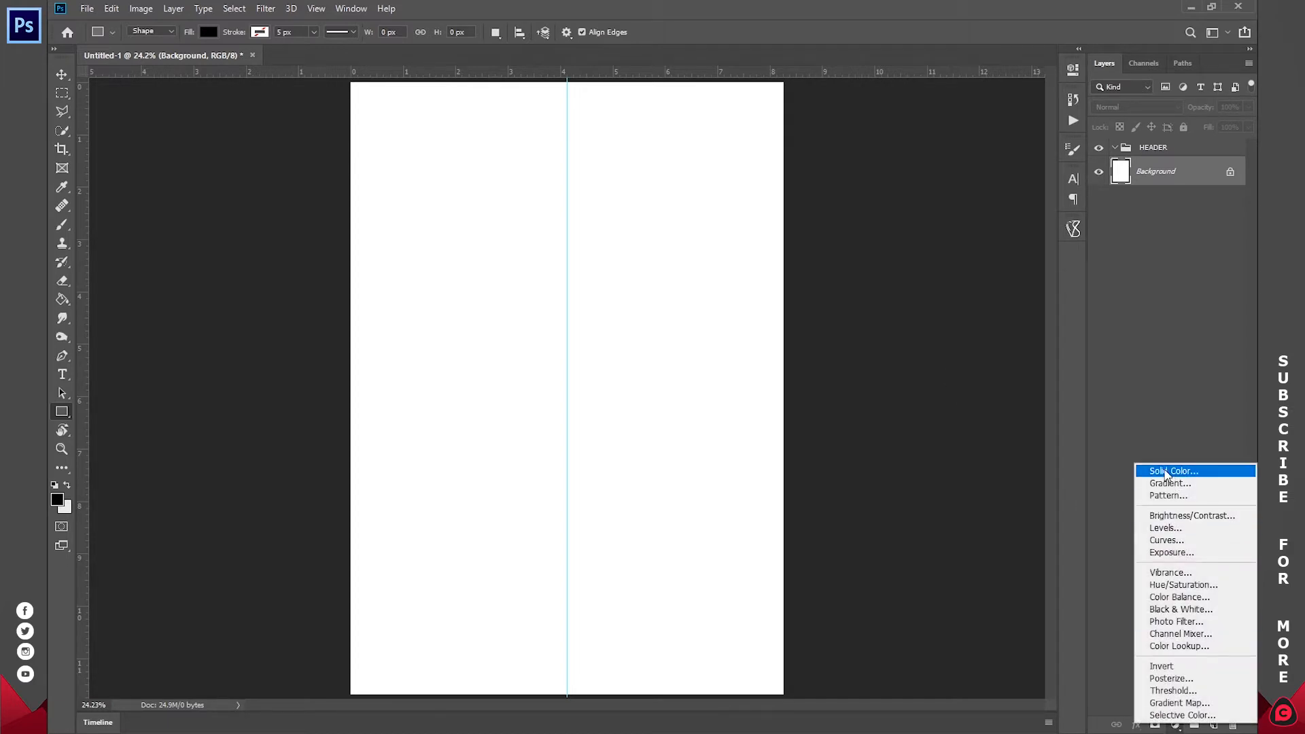
pyautogui.click(1164, 471)
pyautogui.click(890, 193)
pyautogui.moveTo(890, 193)
pyautogui.mouseDown()
pyautogui.moveTo(874, 231)
pyautogui.moveTo(876, 184)
pyautogui.mouseUp()
pyautogui.moveTo(901, 125)
pyautogui.mouseDown()
pyautogui.moveTo(852, 38)
pyautogui.moveTo(875, 53)
pyautogui.moveTo(873, 76)
pyautogui.moveTo(870, 56)
pyautogui.mouseUp()
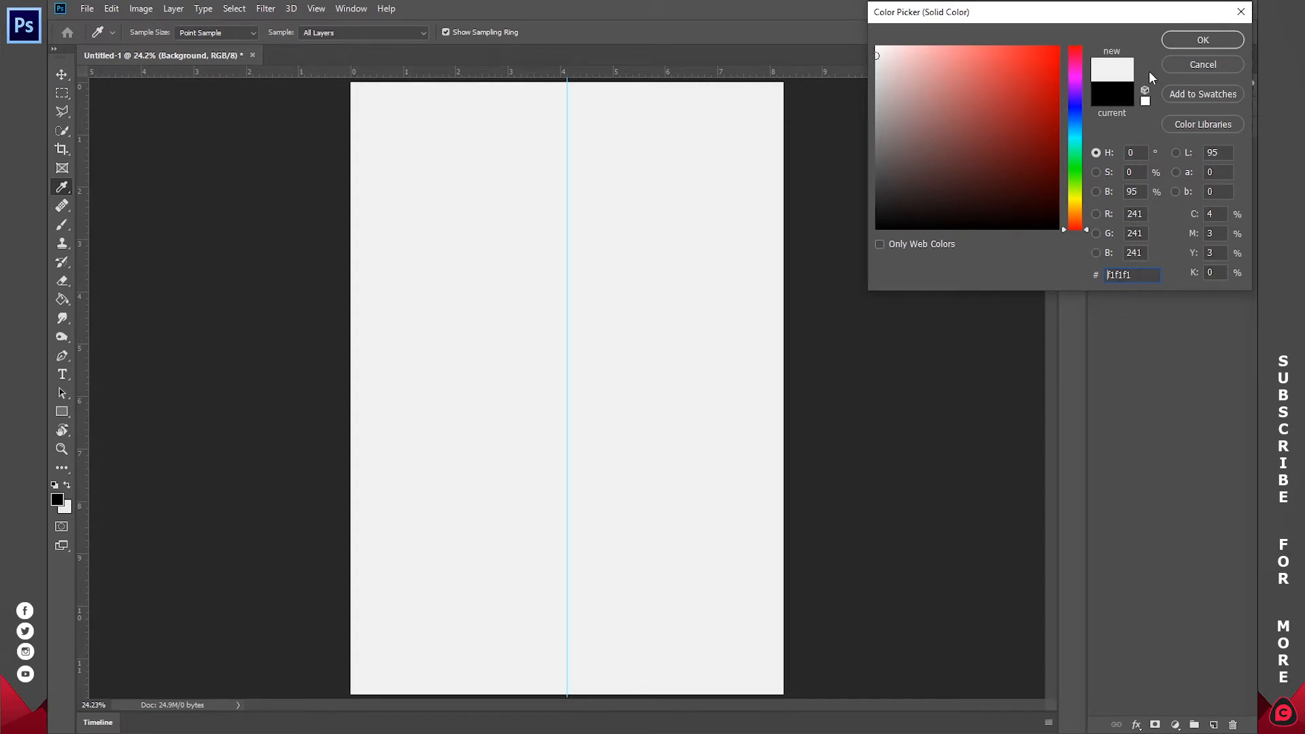
pyautogui.click(1187, 42)
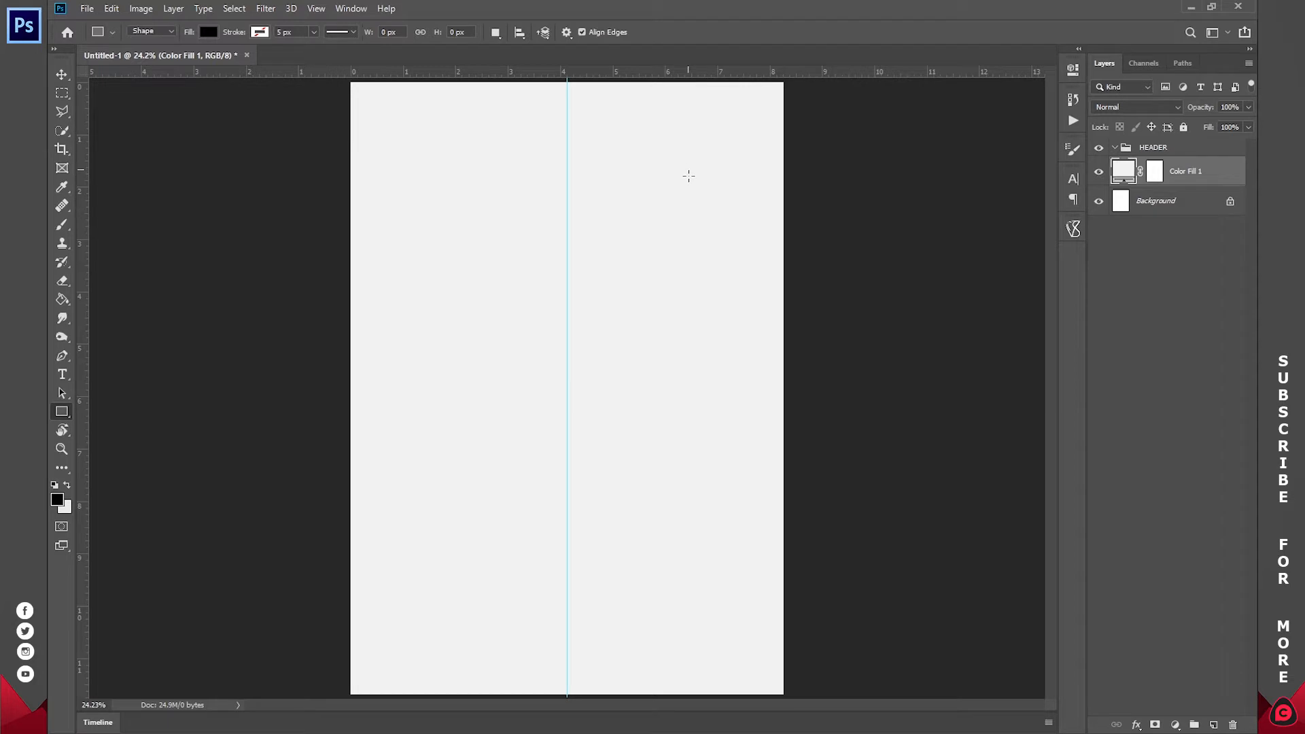
# - Reopen the fill colour, try red shades, and cancel to keep the grey fill
pyautogui.doubleClick(1123, 170)
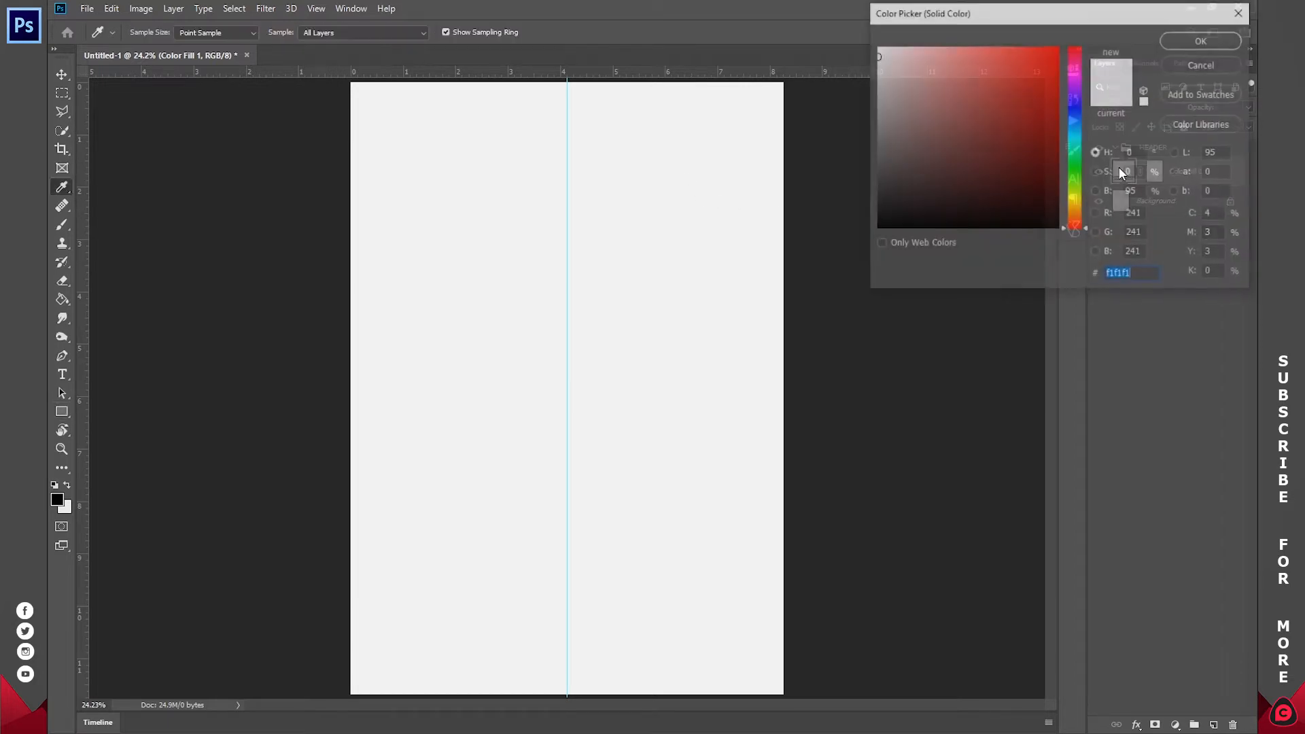
pyautogui.click(935, 115)
pyautogui.moveTo(955, 113)
pyautogui.mouseDown()
pyautogui.moveTo(1002, 146)
pyautogui.moveTo(1017, 104)
pyautogui.moveTo(1040, 125)
pyautogui.moveTo(1025, 131)
pyautogui.mouseUp()
pyautogui.click(1177, 68)
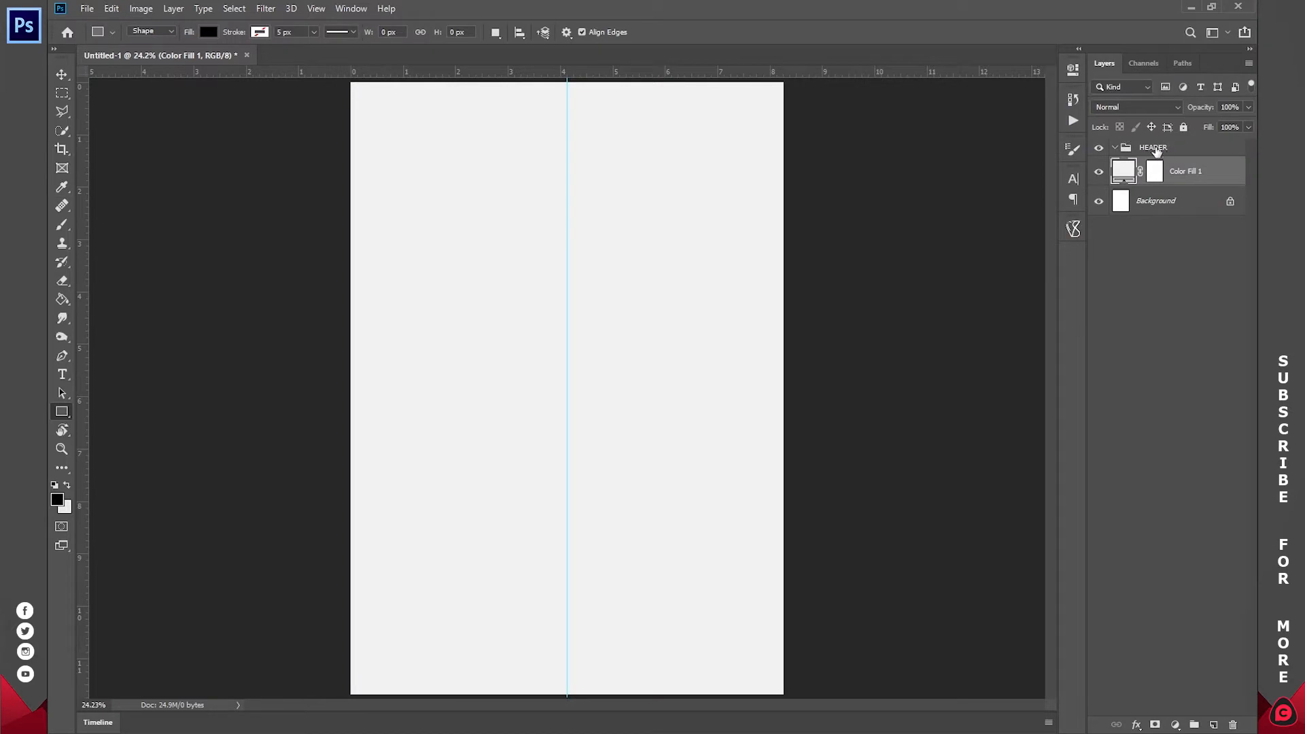
pyautogui.click(1155, 149)
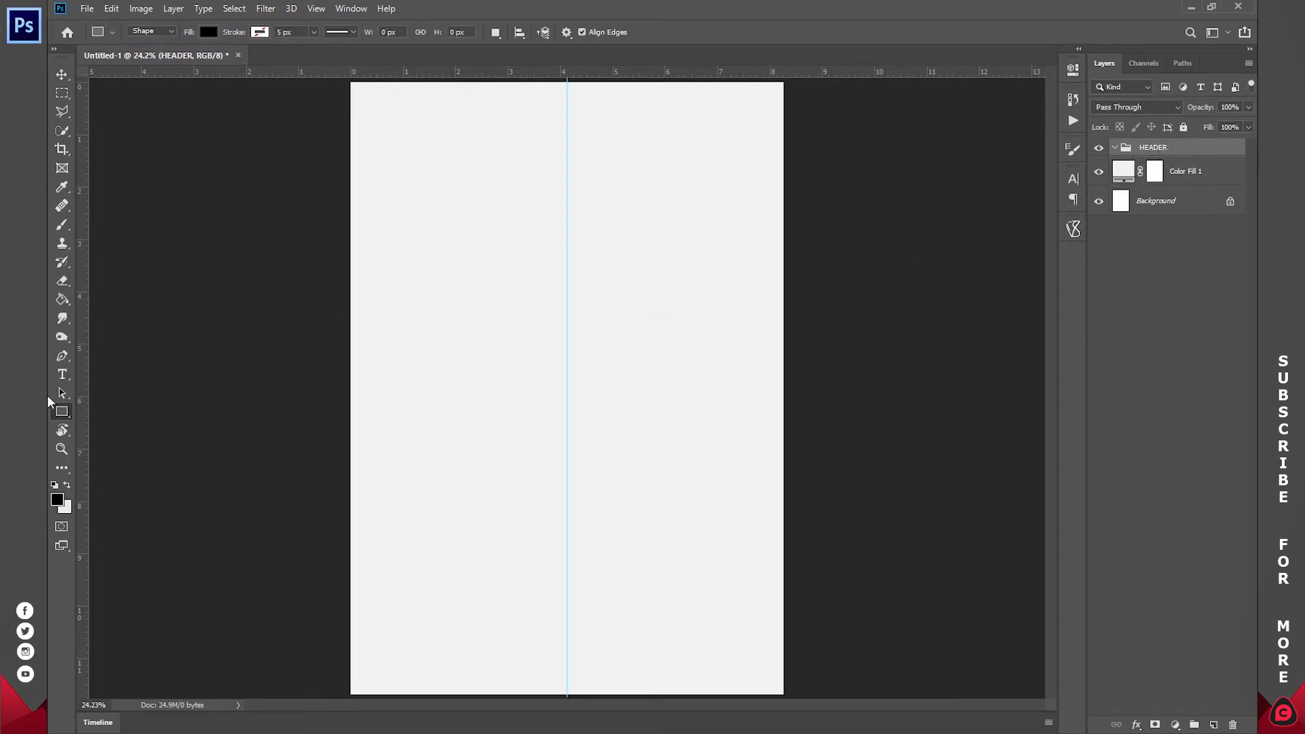
# - Set the Rectangle Tool to Shape mode with no fill and a black stroke
pyautogui.rightClick(59, 411)
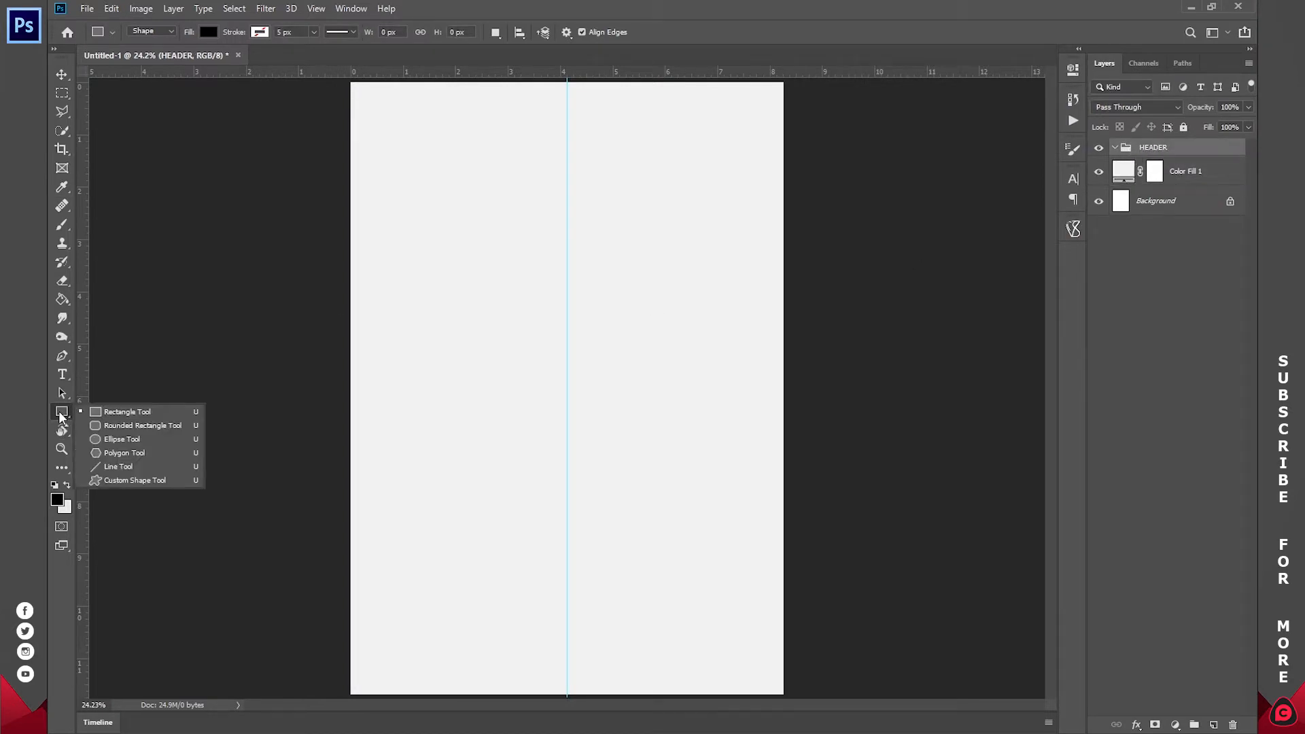
pyautogui.click(123, 414)
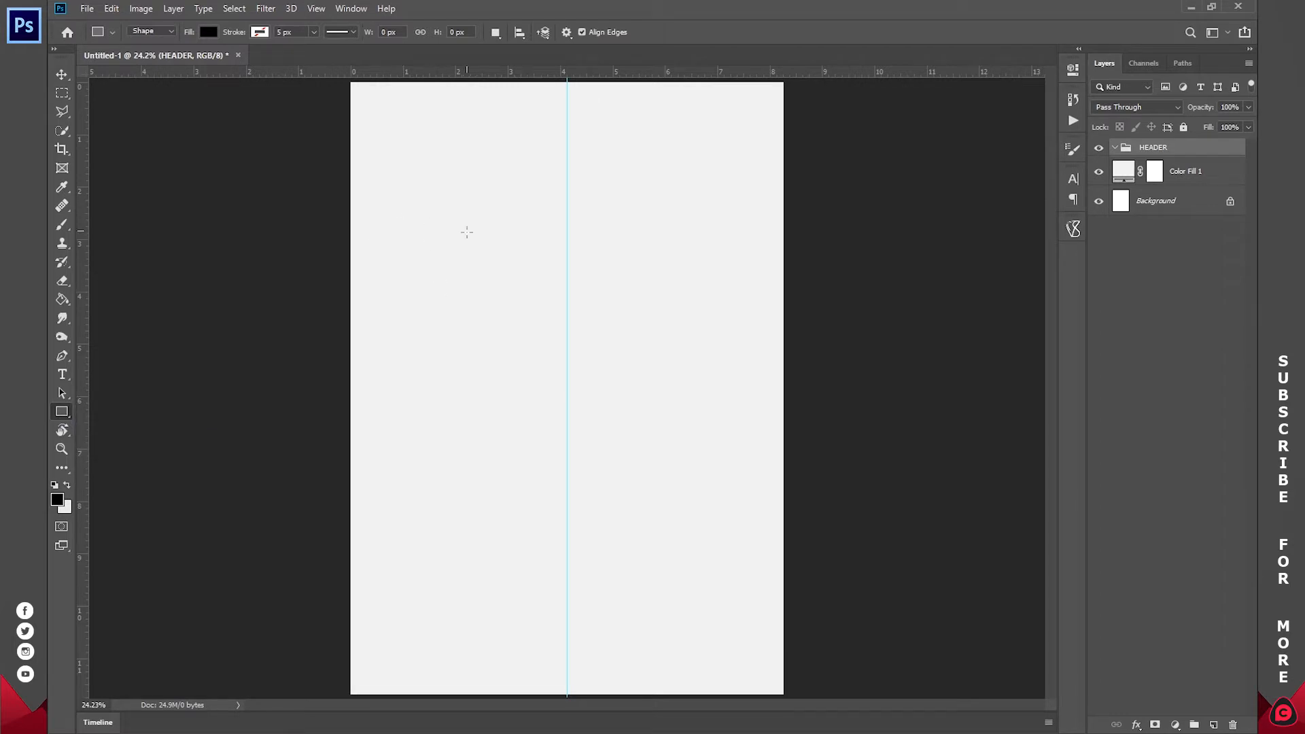
pyautogui.click(163, 32)
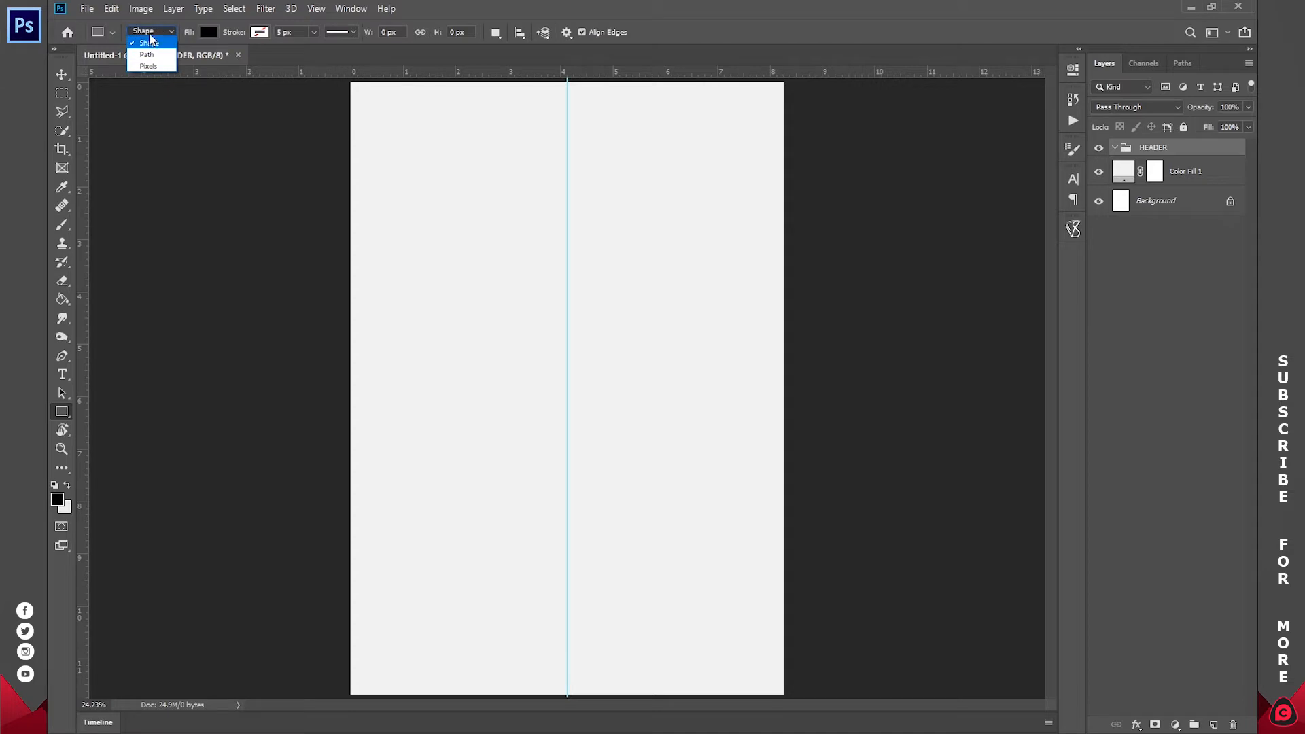
pyautogui.click(150, 42)
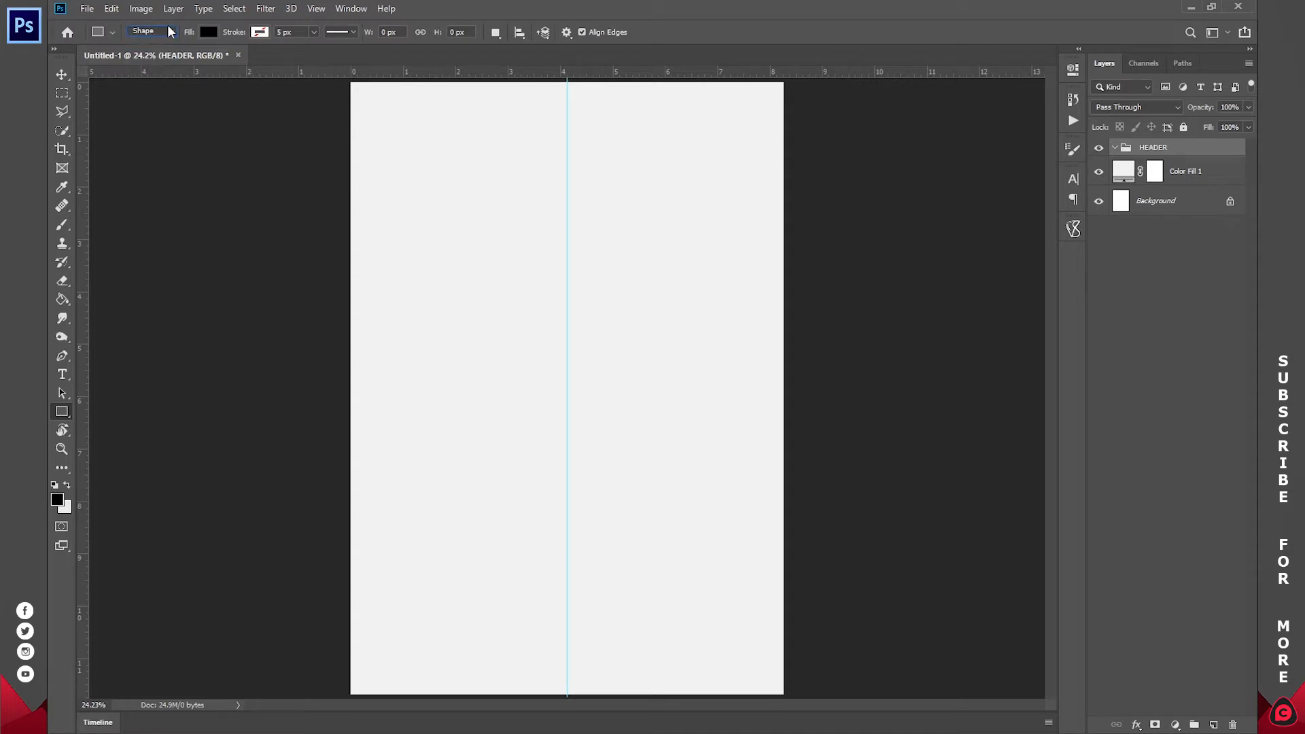
pyautogui.click(207, 34)
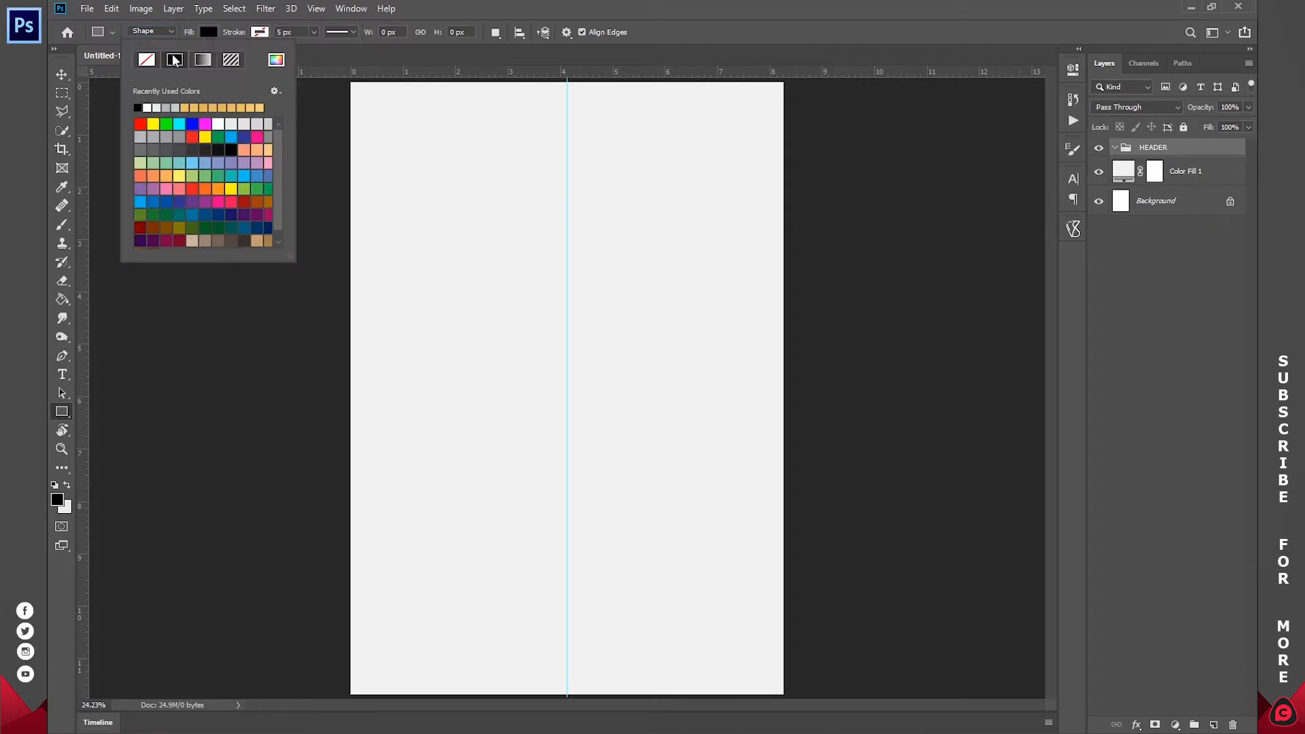
pyautogui.click(148, 61)
pyautogui.click(260, 34)
pyautogui.click(260, 34)
pyautogui.click(225, 61)
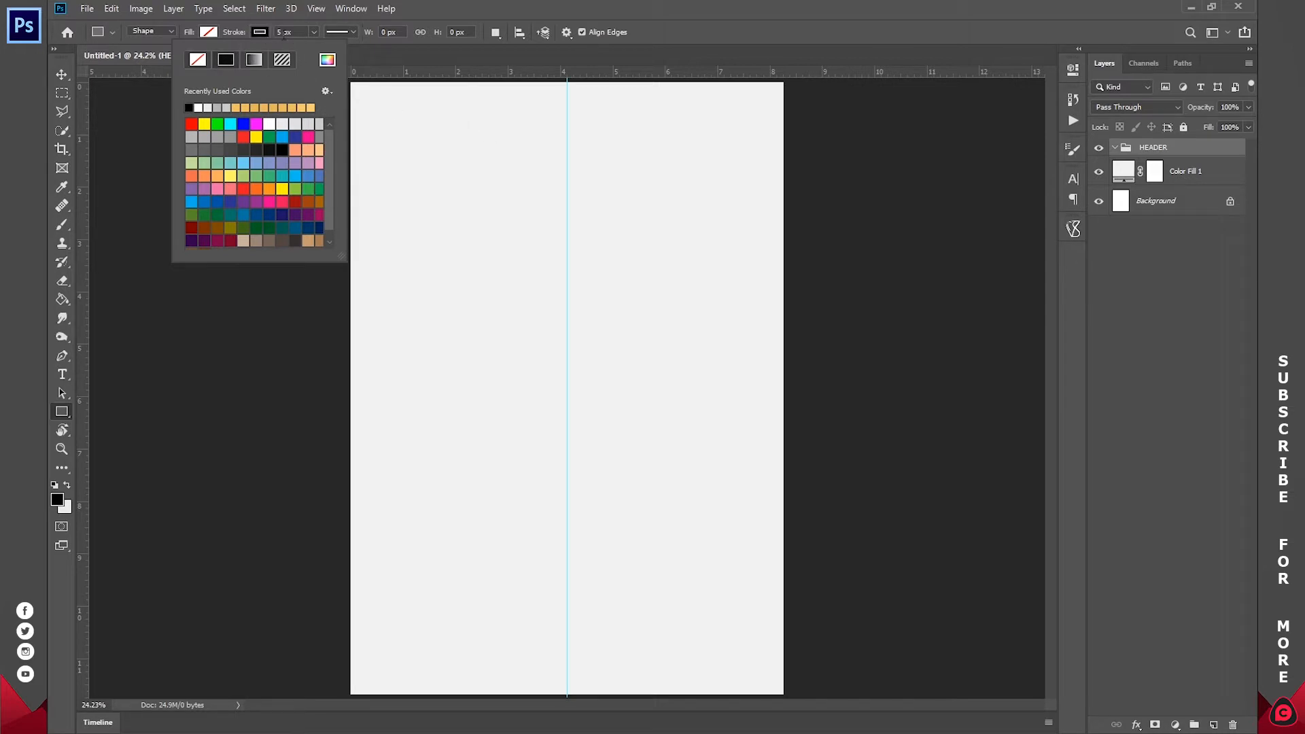
# - Draw the header rectangle near the page top and centre it on the vertical guide
pyautogui.moveTo(474, 123)
pyautogui.mouseDown()
pyautogui.moveTo(589, 160)
pyautogui.moveTo(692, 153)
pyautogui.mouseUp()
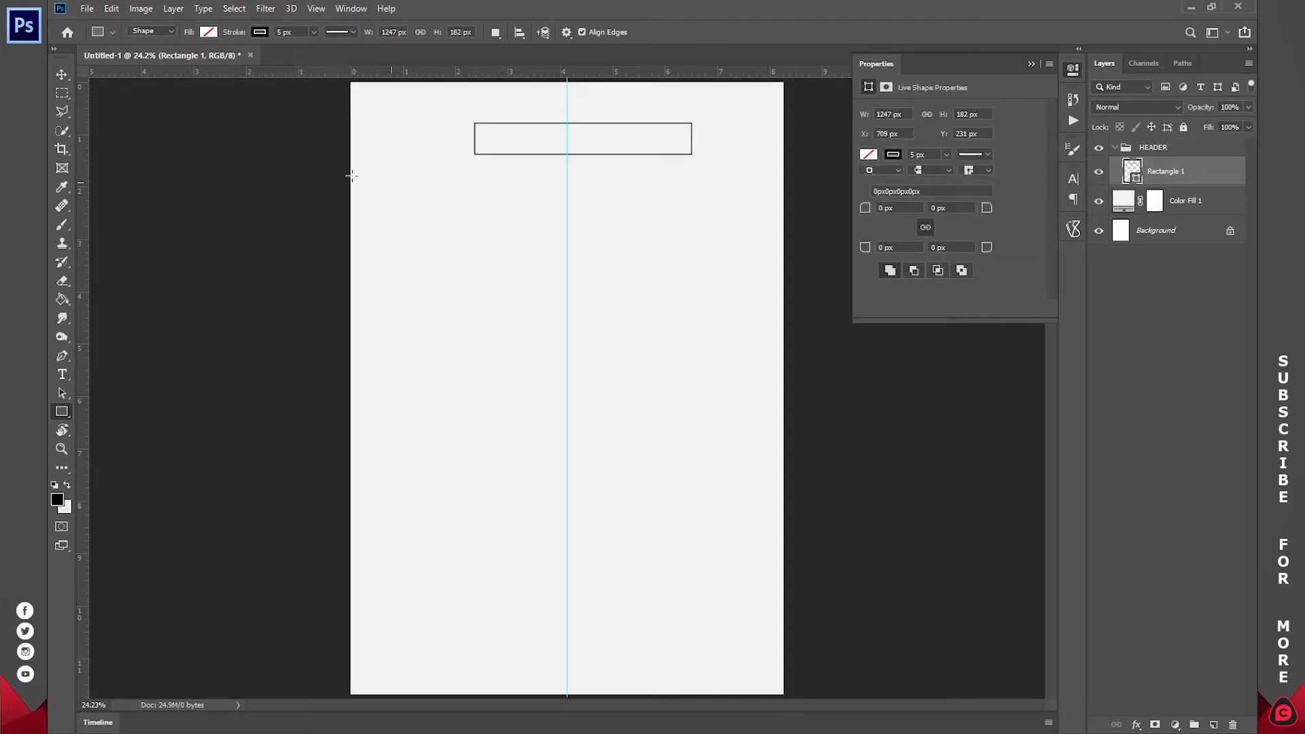
pyautogui.click(62, 76)
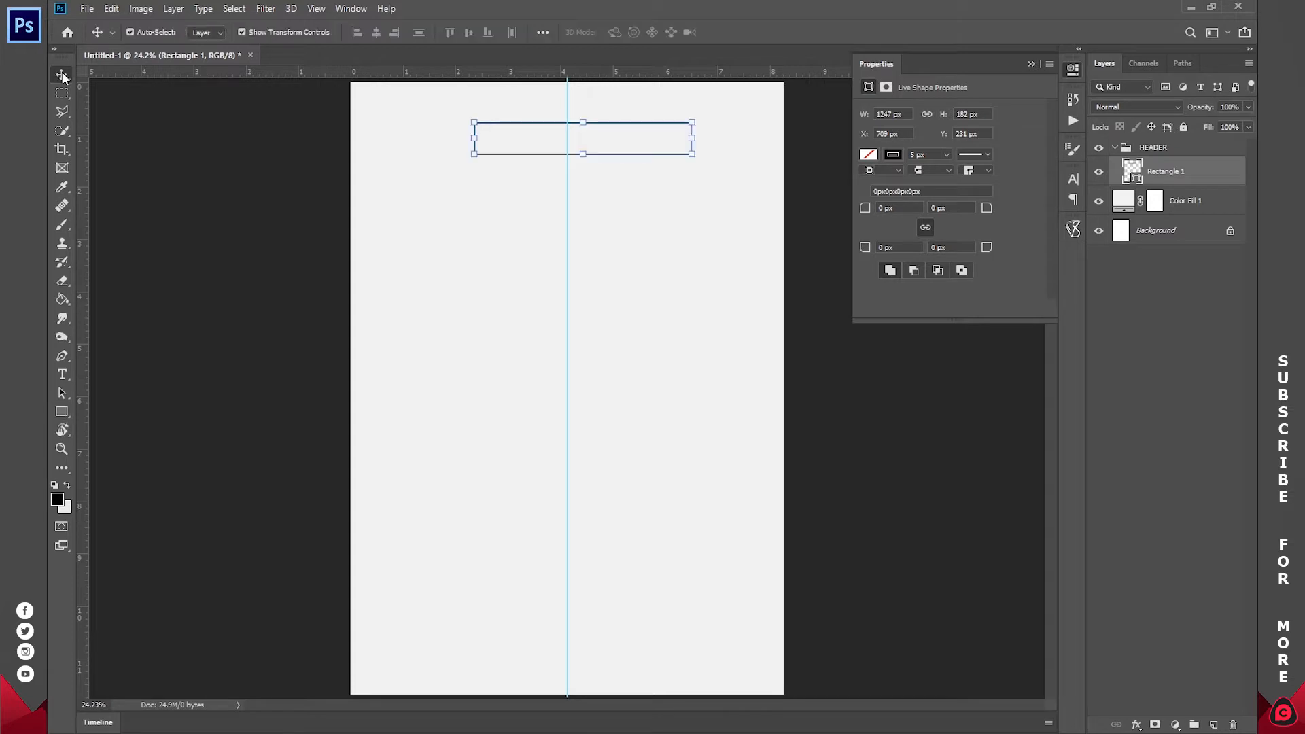
pyautogui.click(594, 138)
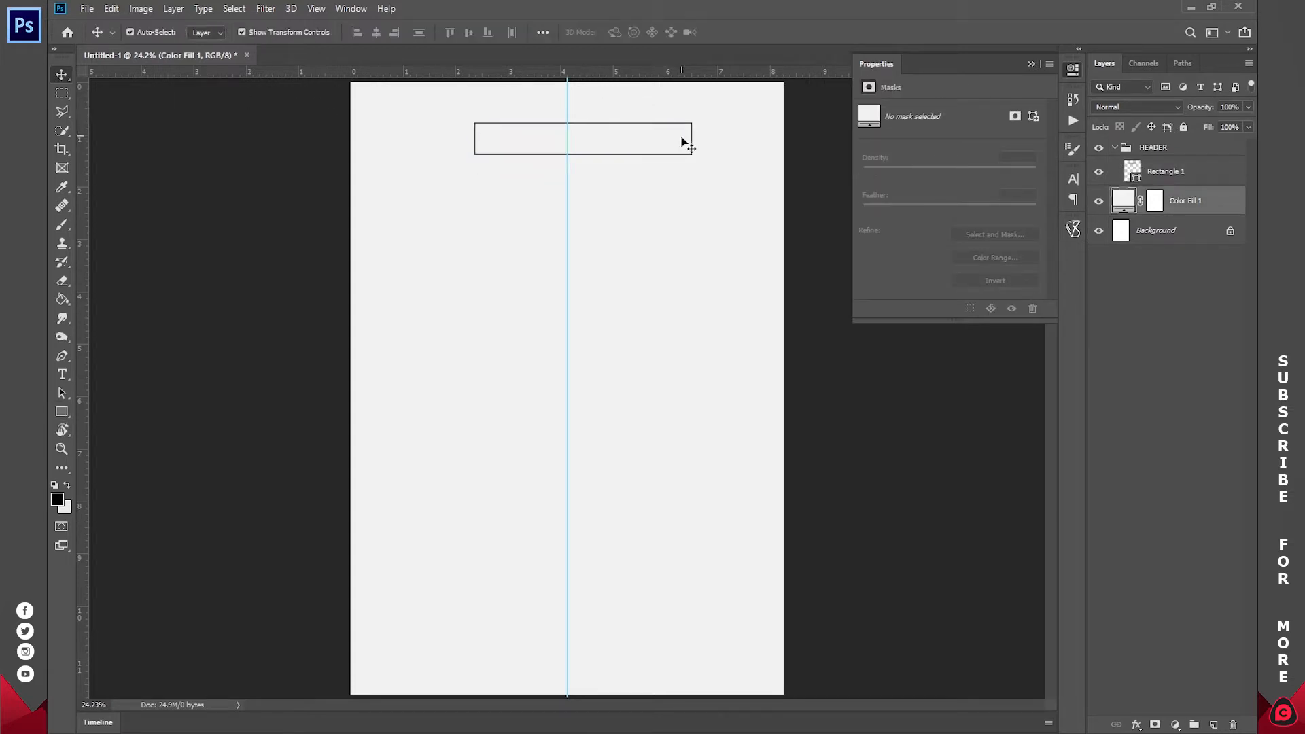
pyautogui.click(1202, 174)
pyautogui.moveTo(734, 156); pyautogui.dragTo(714, 137)
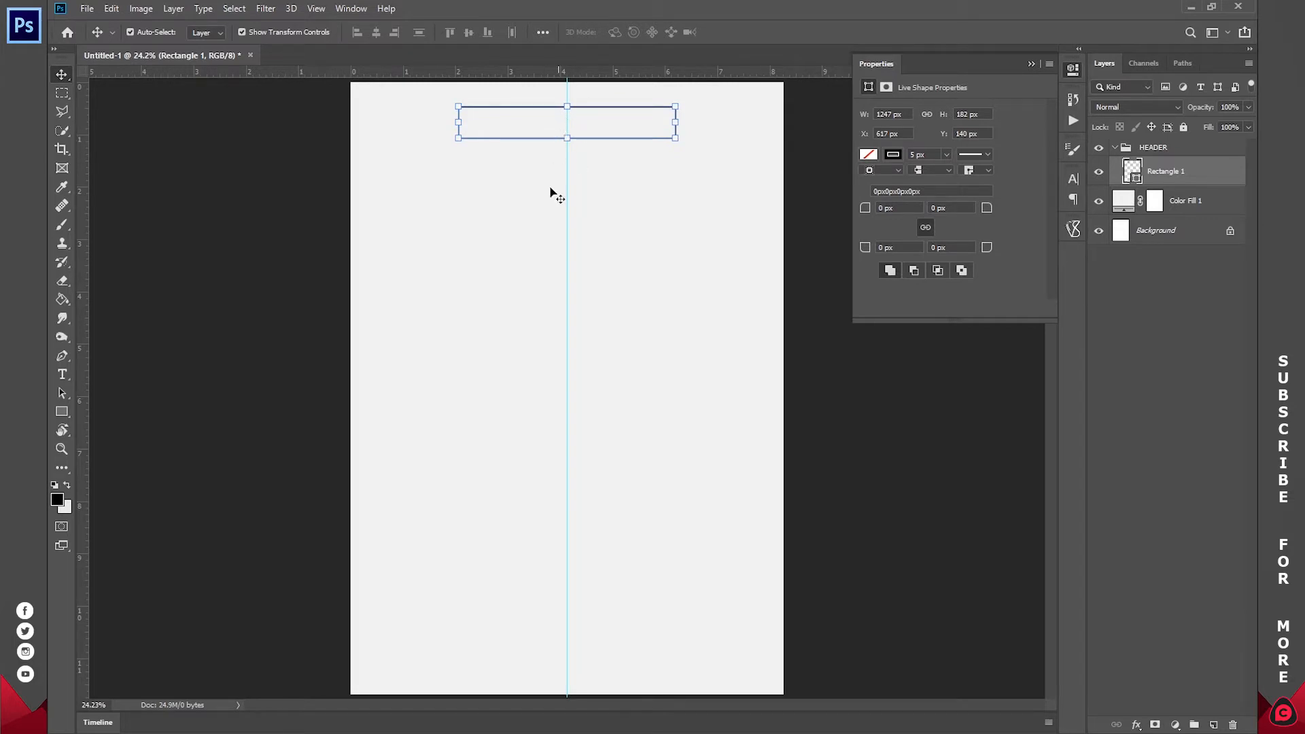
pyautogui.click(60, 373)
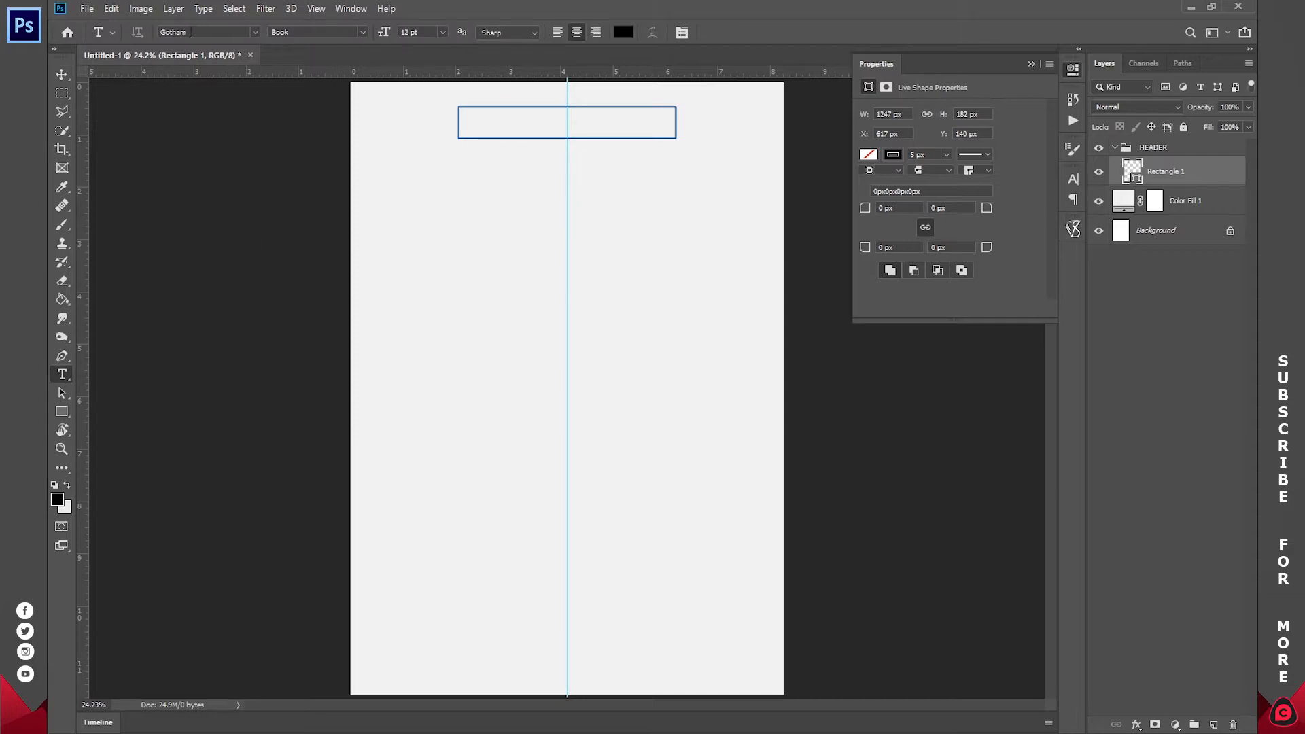
# - Type the CV owner's name and move it up into the header rectangle
pyautogui.click(254, 32)
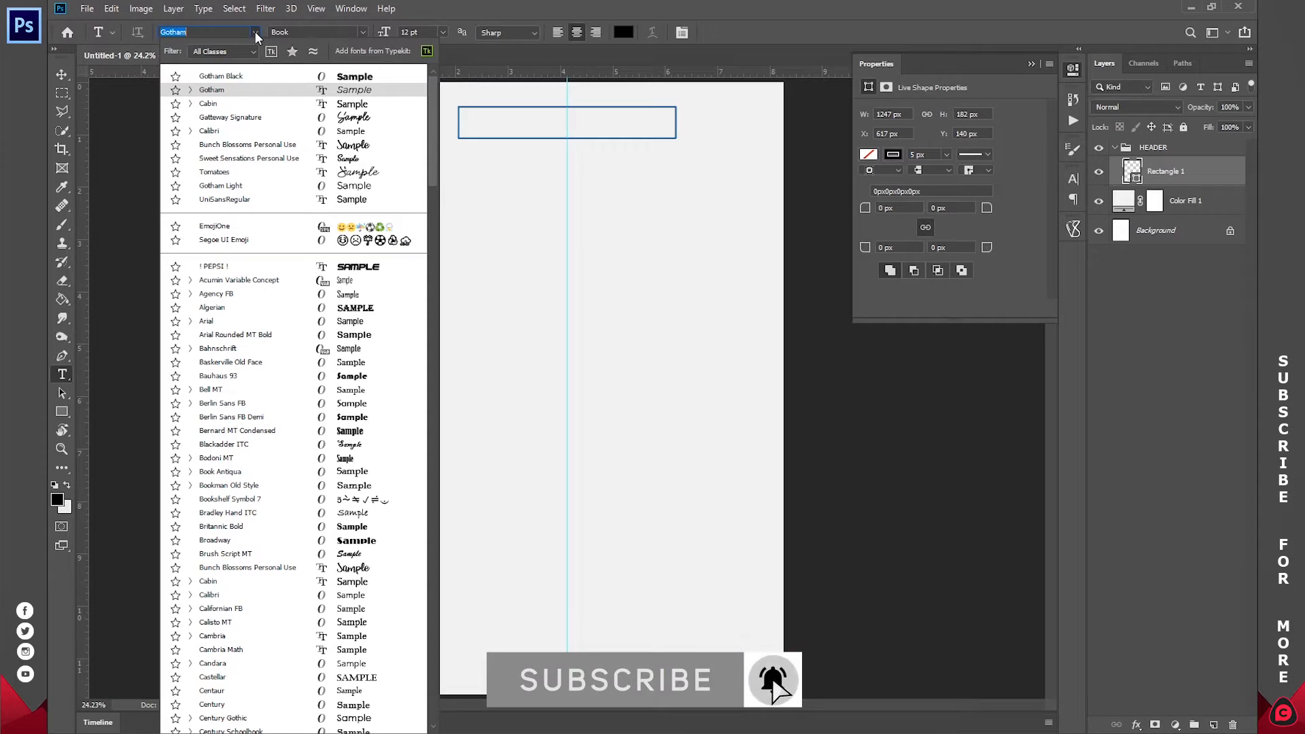
pyautogui.click(254, 31)
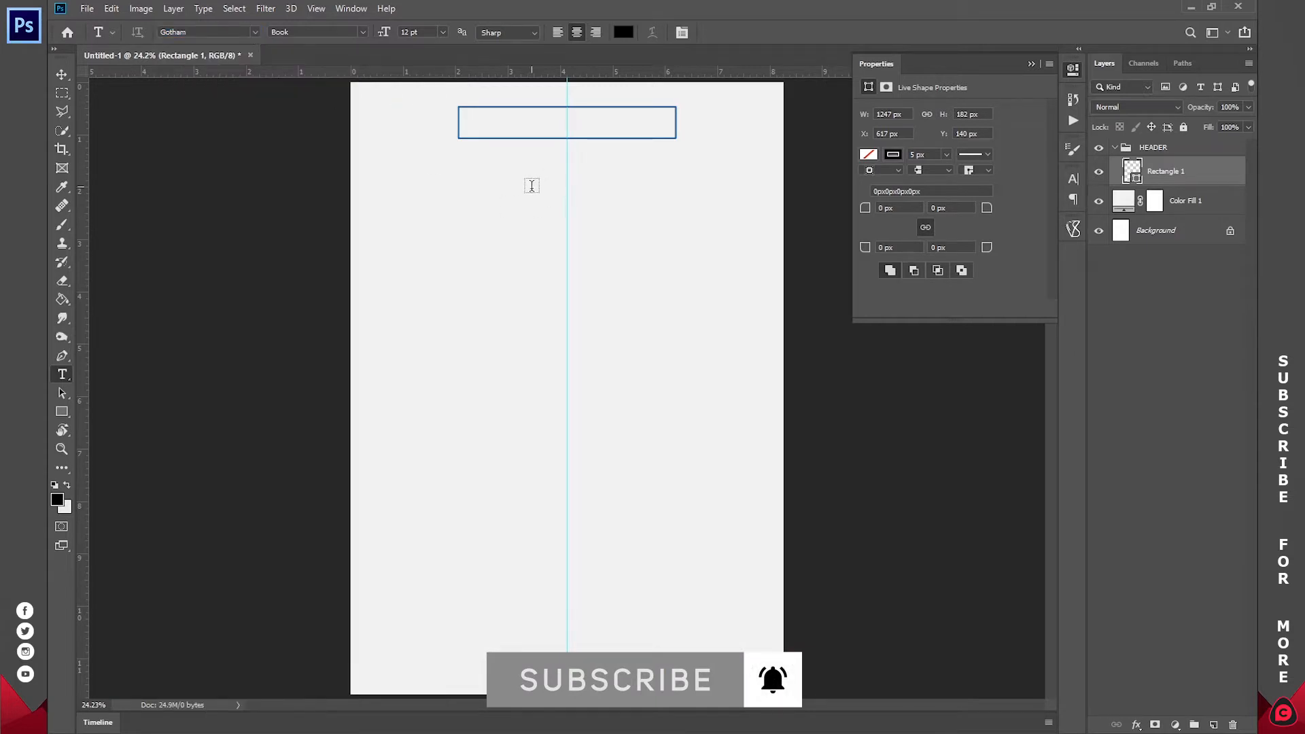
pyautogui.click(532, 185)
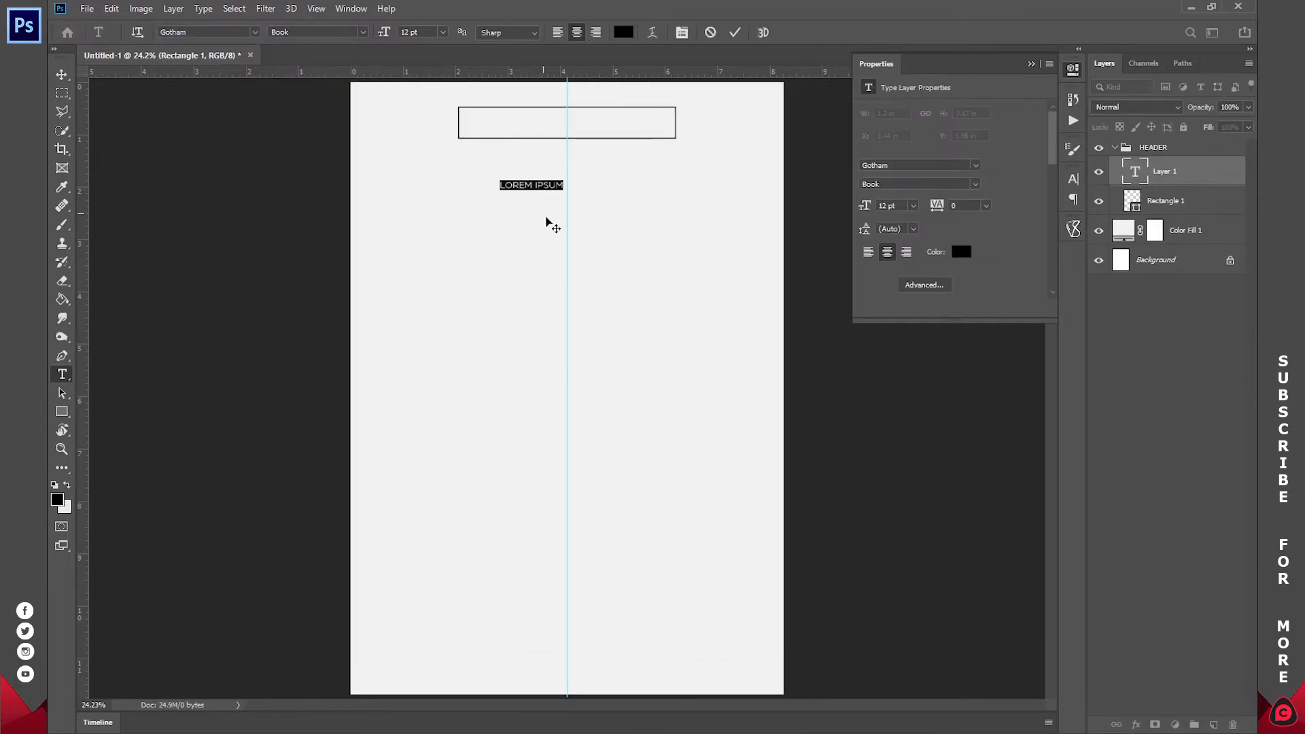
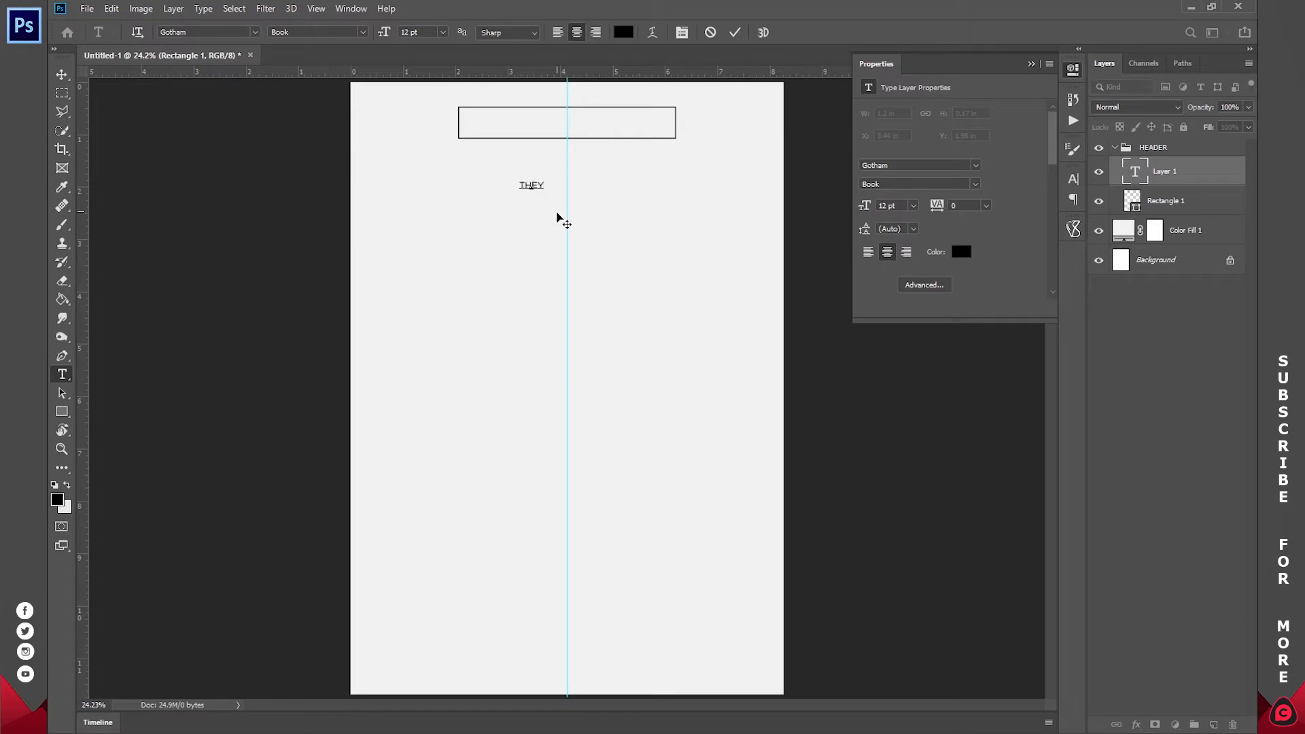
pyautogui.moveTo(559, 204); pyautogui.dragTo(581, 146)
# - Try the name at 48 pt, then 36 pt, and nudge it slightly lower in the box
pyautogui.moveTo(599, 121); pyautogui.dragTo(525, 120)
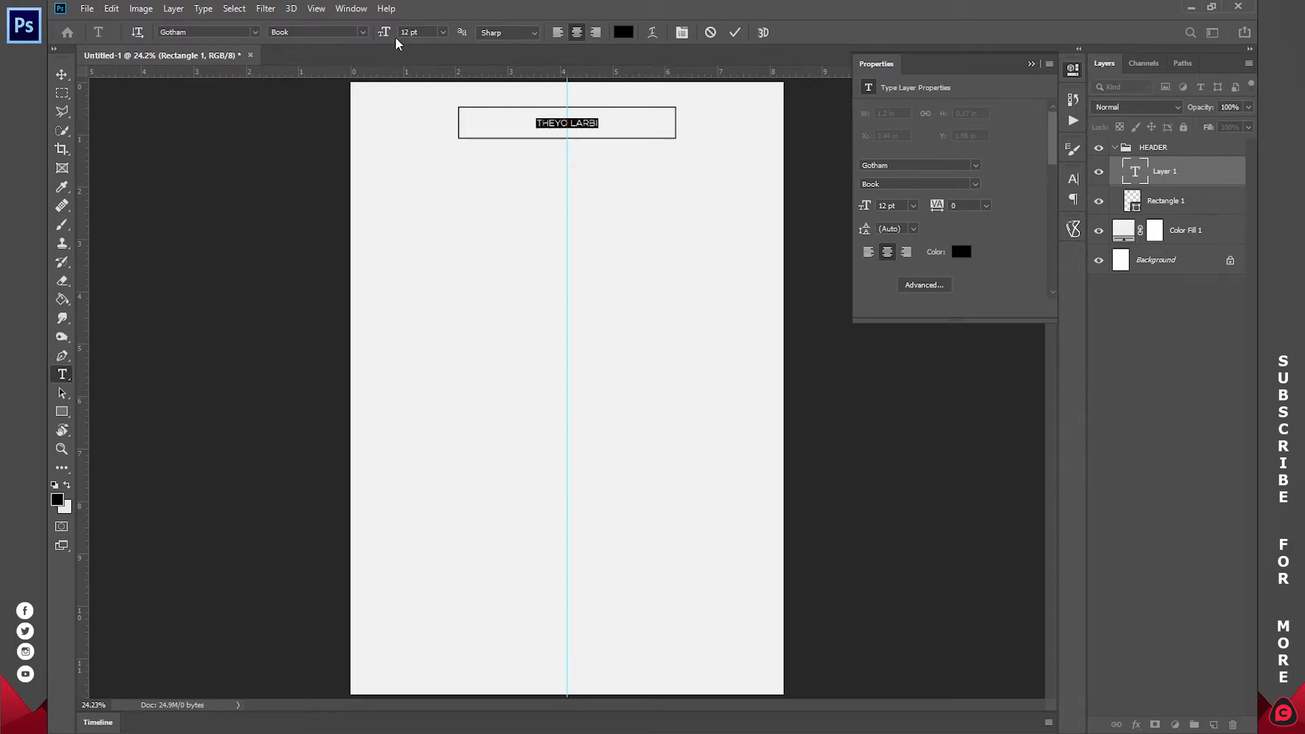
pyautogui.click(444, 34)
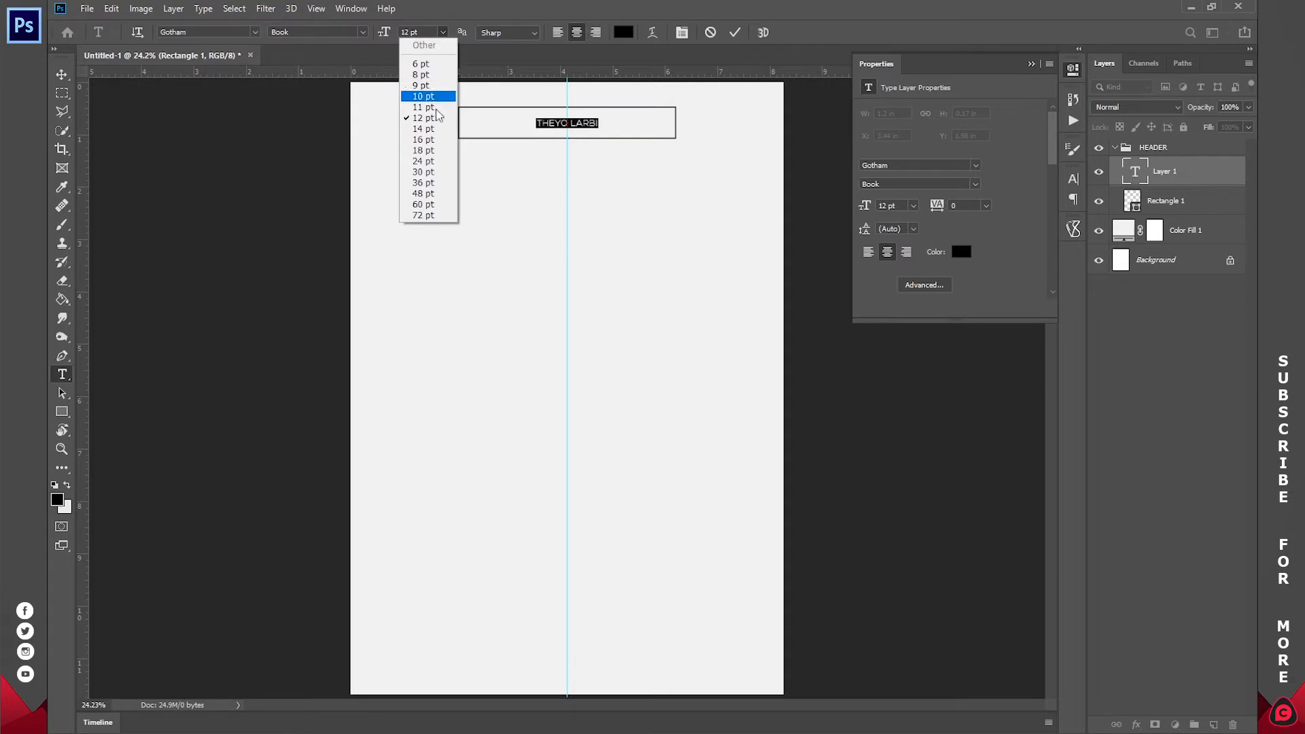
pyautogui.click(439, 197)
pyautogui.click(442, 33)
pyautogui.click(422, 183)
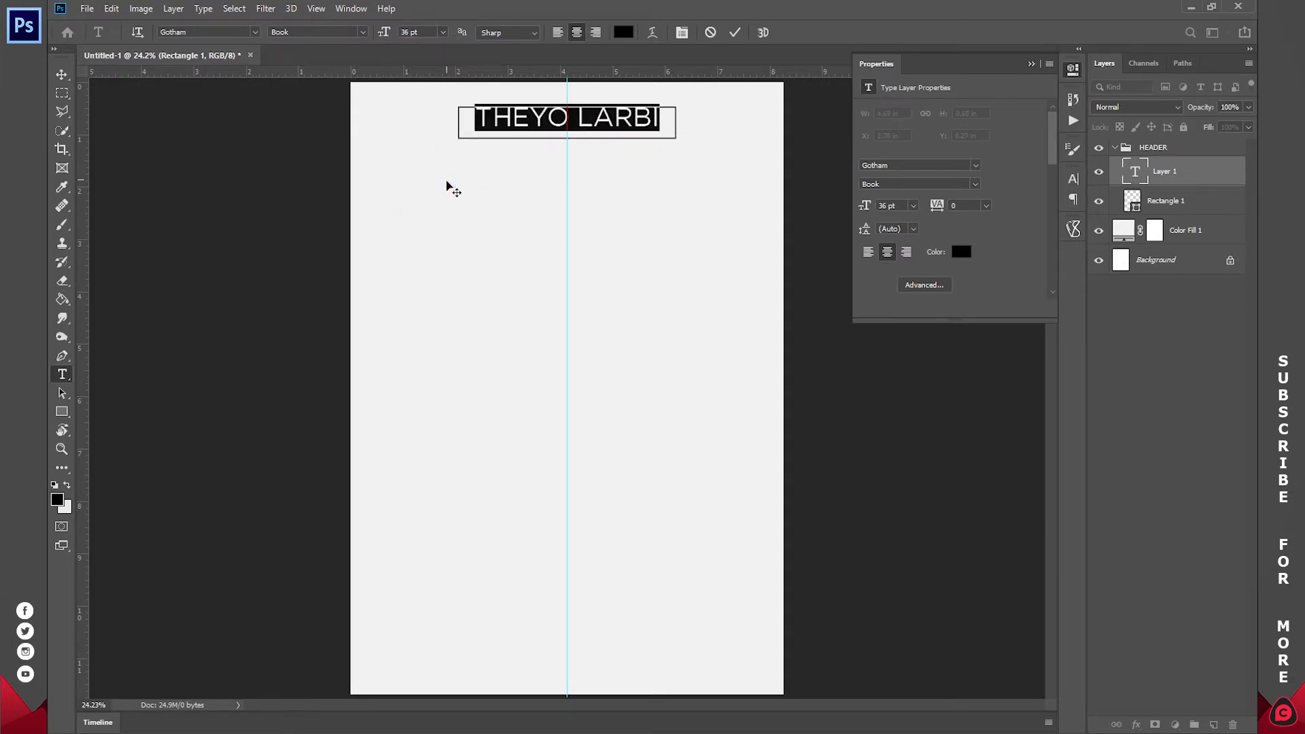
pyautogui.click(576, 116)
pyautogui.moveTo(586, 147); pyautogui.dragTo(587, 157)
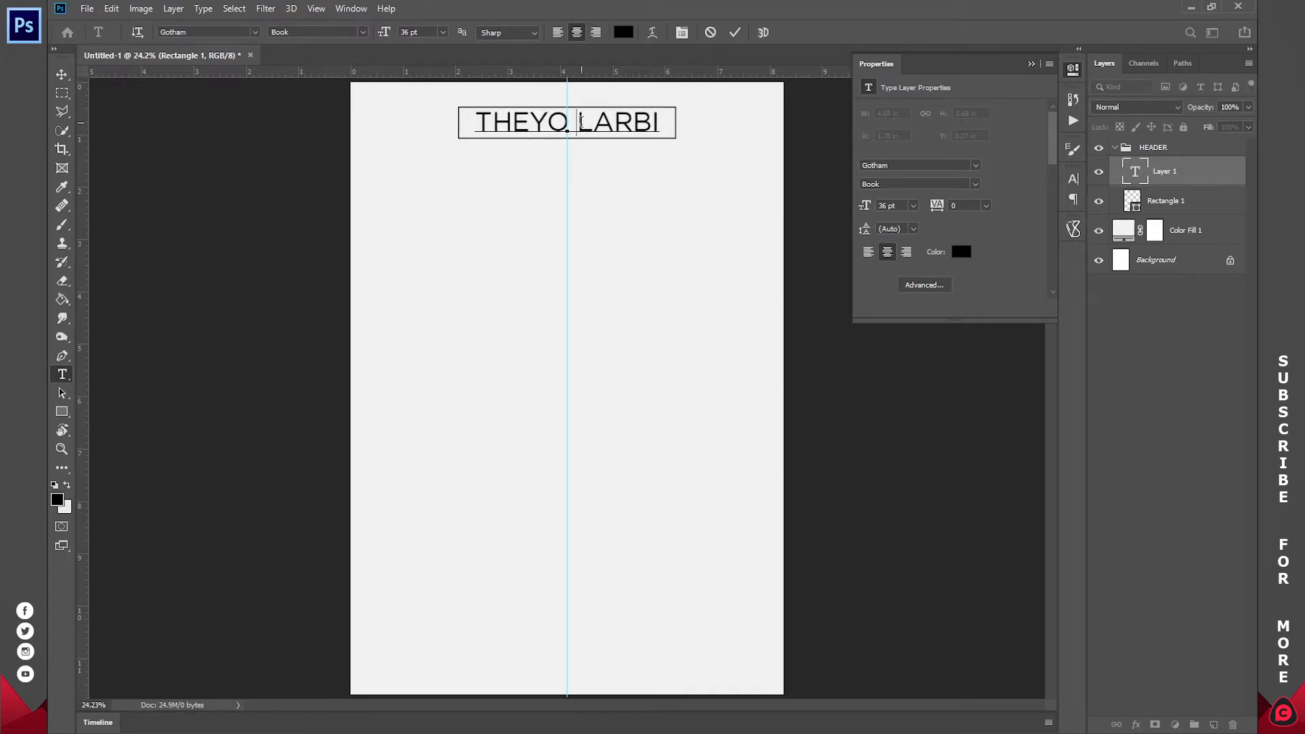
# - Set the name to Gotham Medium at 30 pt and zoom in on the header box
pyautogui.tripleClick(581, 121)
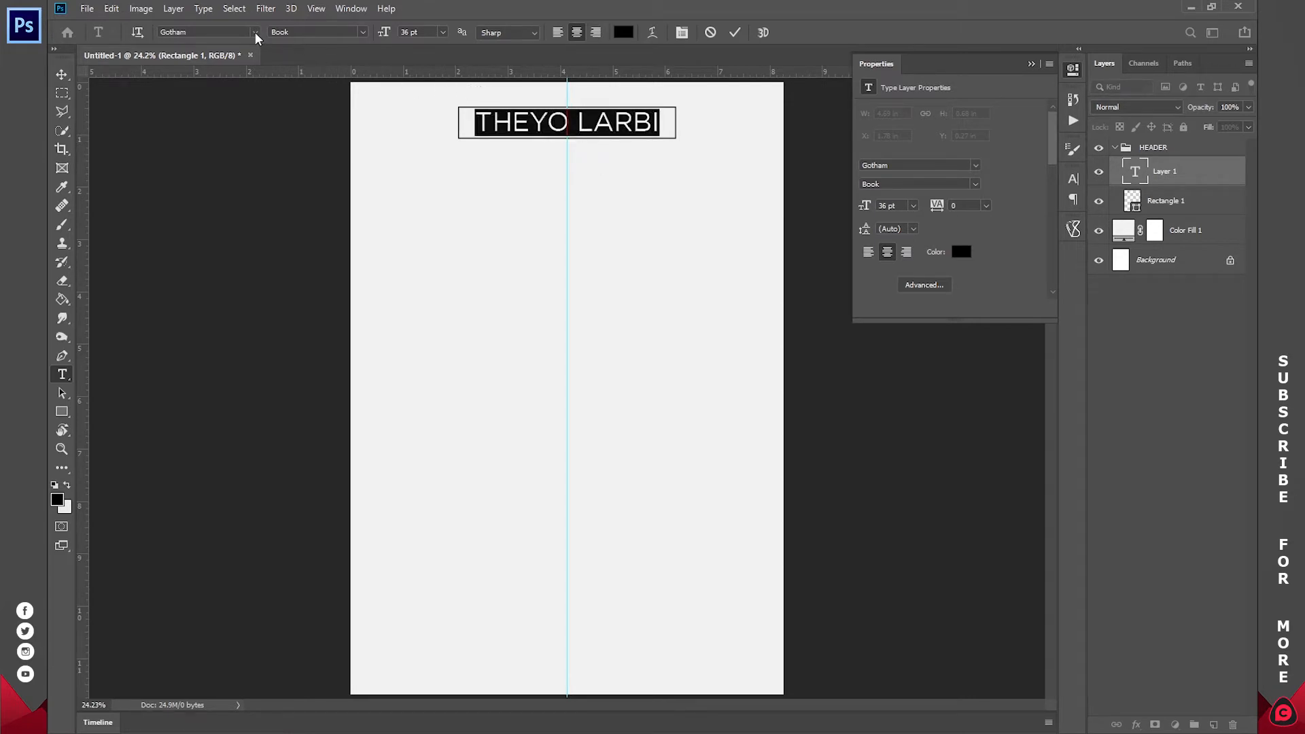
pyautogui.click(362, 32)
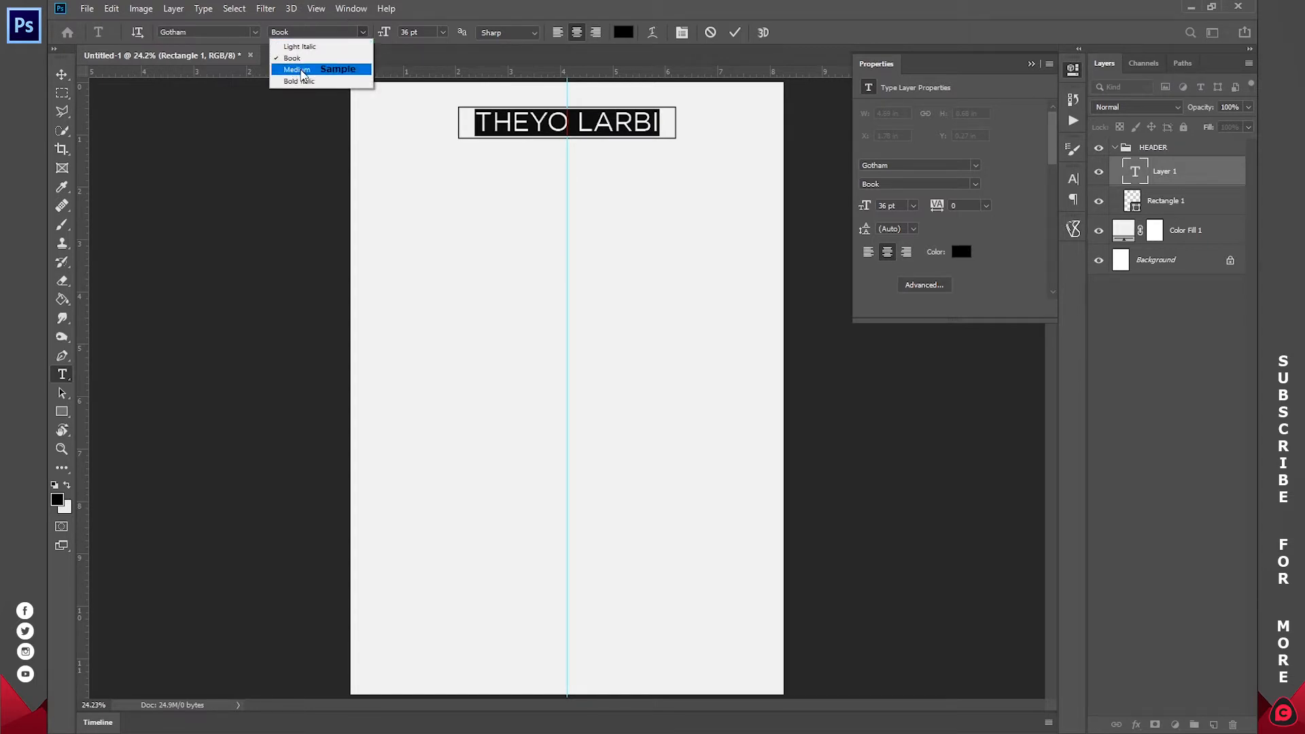
pyautogui.click(302, 70)
pyautogui.click(590, 122)
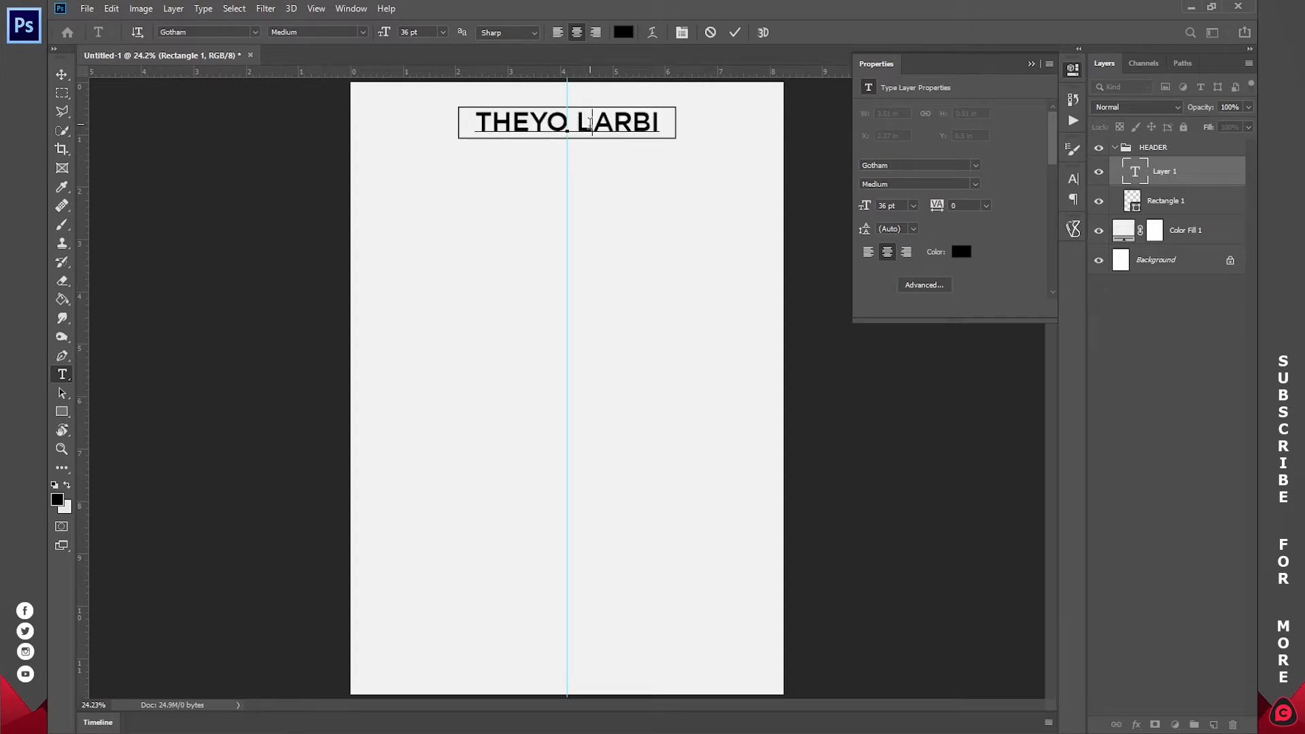
pyautogui.tripleClick(597, 125)
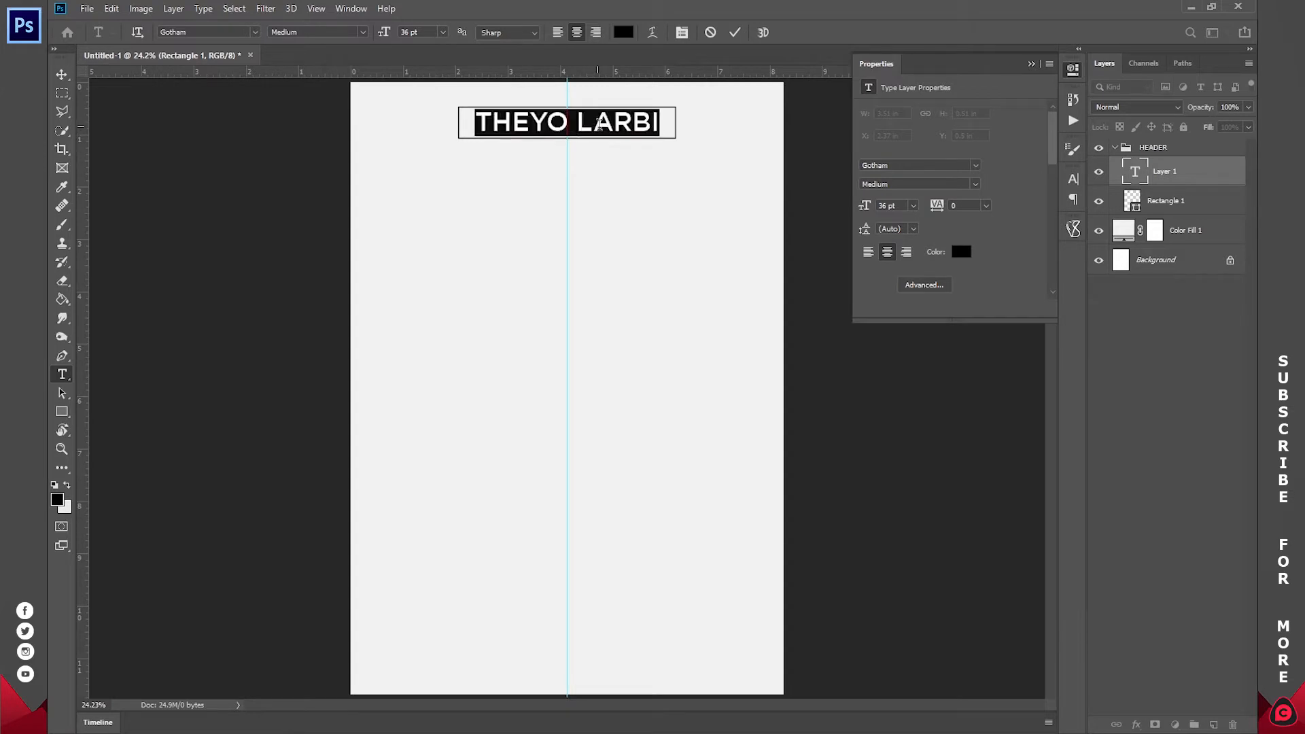
pyautogui.click(409, 34)
pyautogui.write('30')
pyautogui.click(734, 32)
pyautogui.press('z')
pyautogui.moveTo(582, 116); pyautogui.dragTo(568, 183)
pyautogui.click(62, 74)
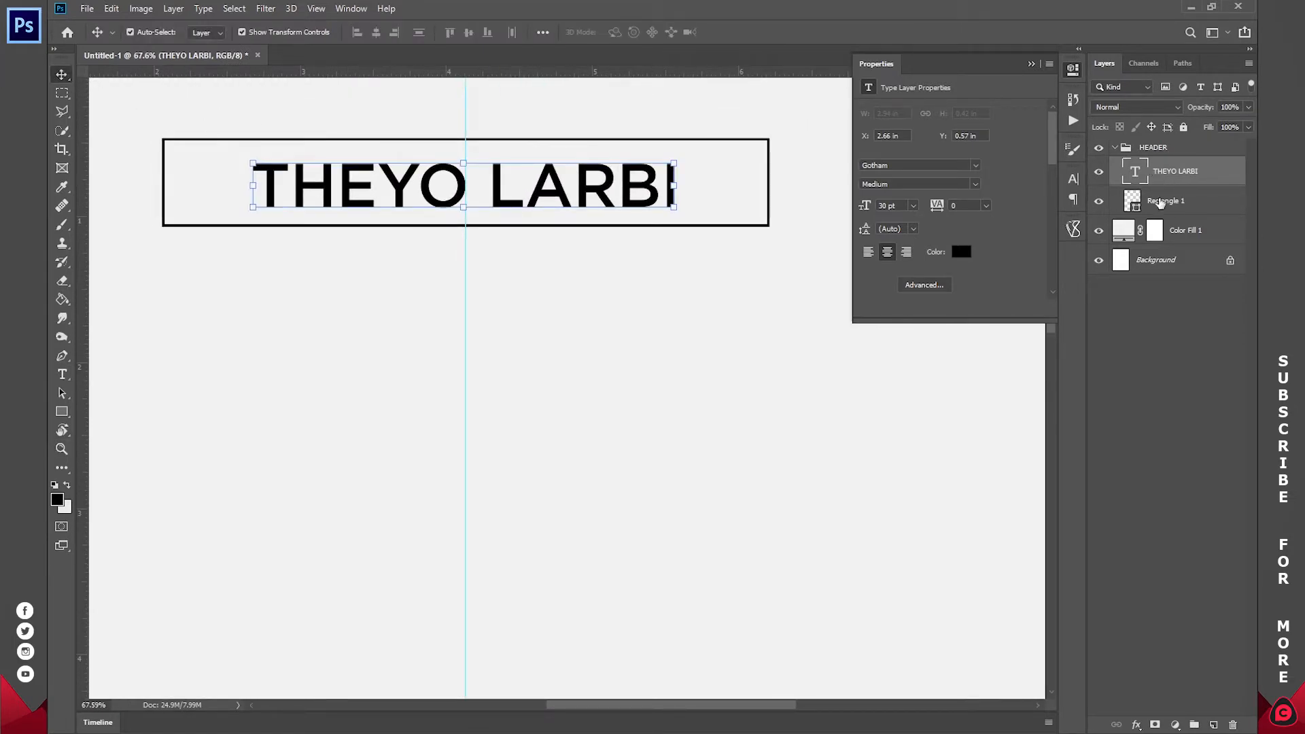
# - Free Transform the header rectangle's edges inward to hug the name, then fit the page in view
pyautogui.click(1160, 201)
pyautogui.moveTo(770, 183); pyautogui.dragTo(688, 183)
pyautogui.moveTo(163, 182); pyautogui.dragTo(239, 182)
pyautogui.moveTo(463, 138); pyautogui.dragTo(484, 150)
pyautogui.click(738, 32)
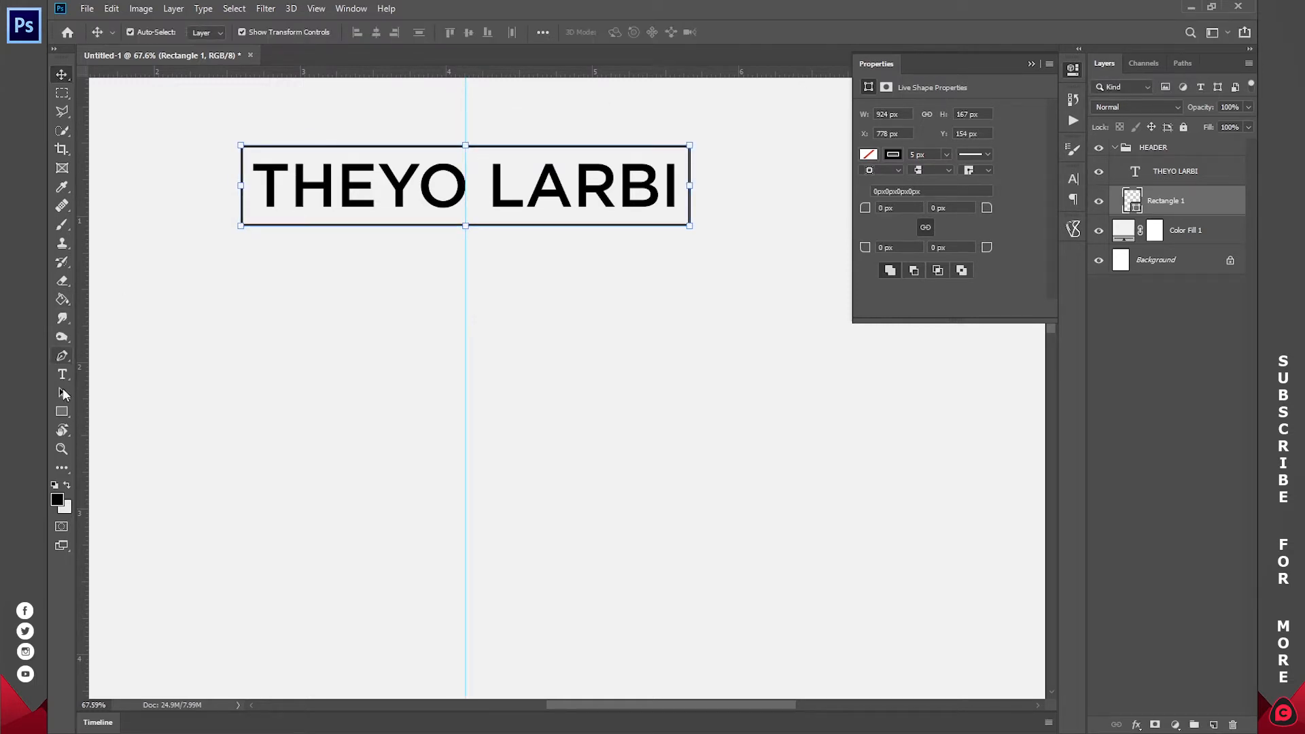
pyautogui.click(63, 450)
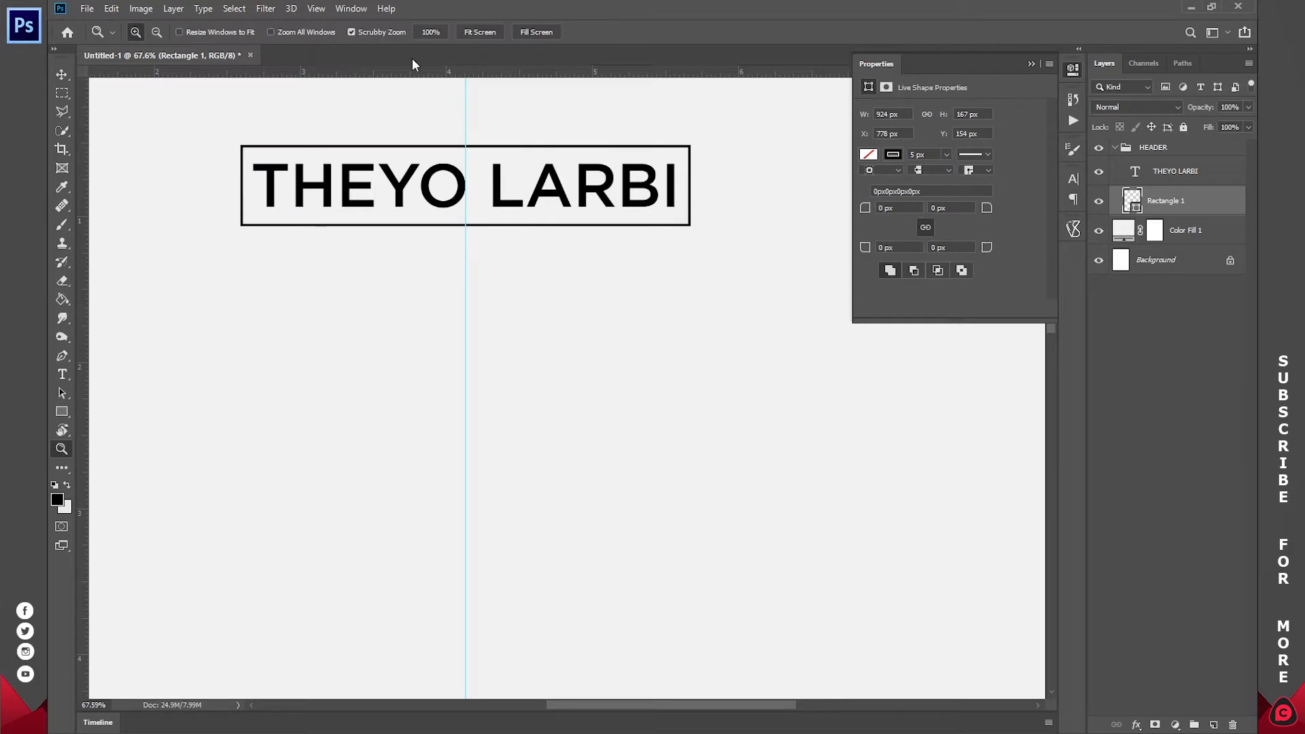
pyautogui.click(480, 32)
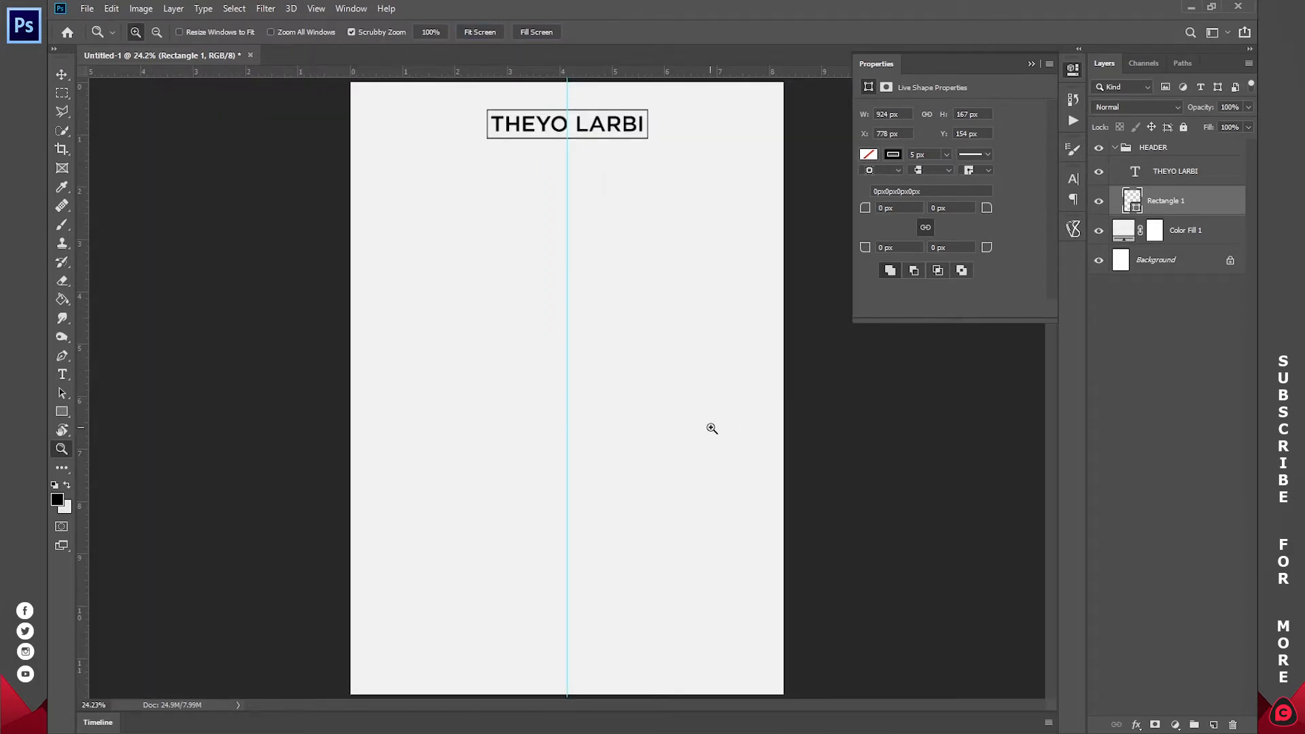
# - Open Profile.jpg in Photoshop from Photo Viewer using Open With
pyautogui.moveTo(597, 710)
pyautogui.click(552, 697)
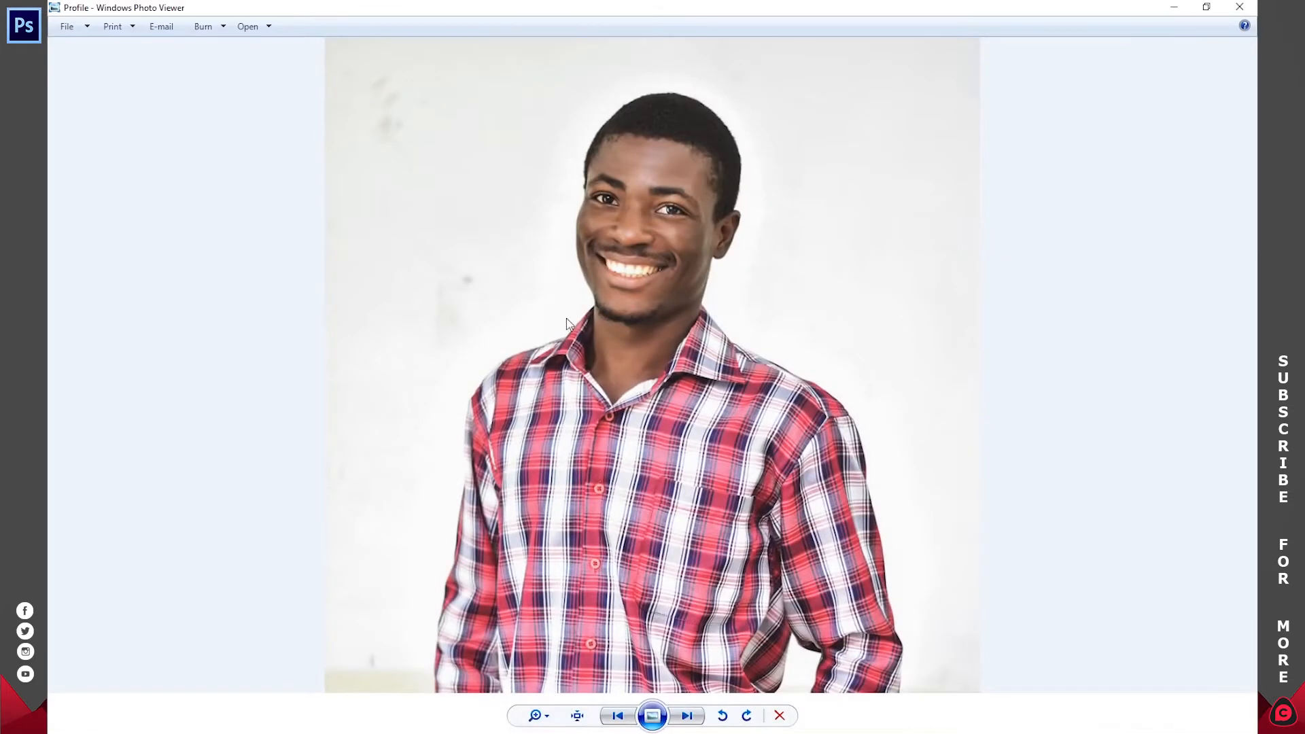
pyautogui.rightClick(633, 189)
pyautogui.moveTo(678, 197)
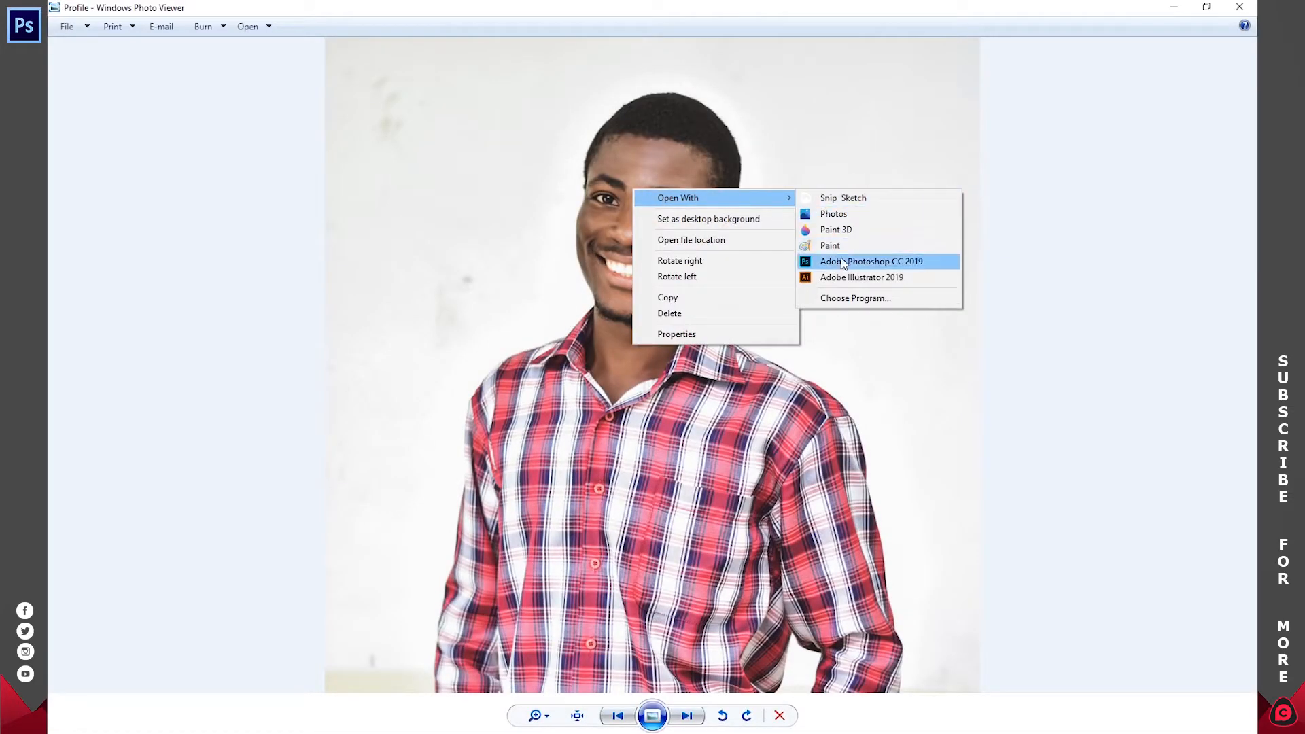
pyautogui.click(873, 265)
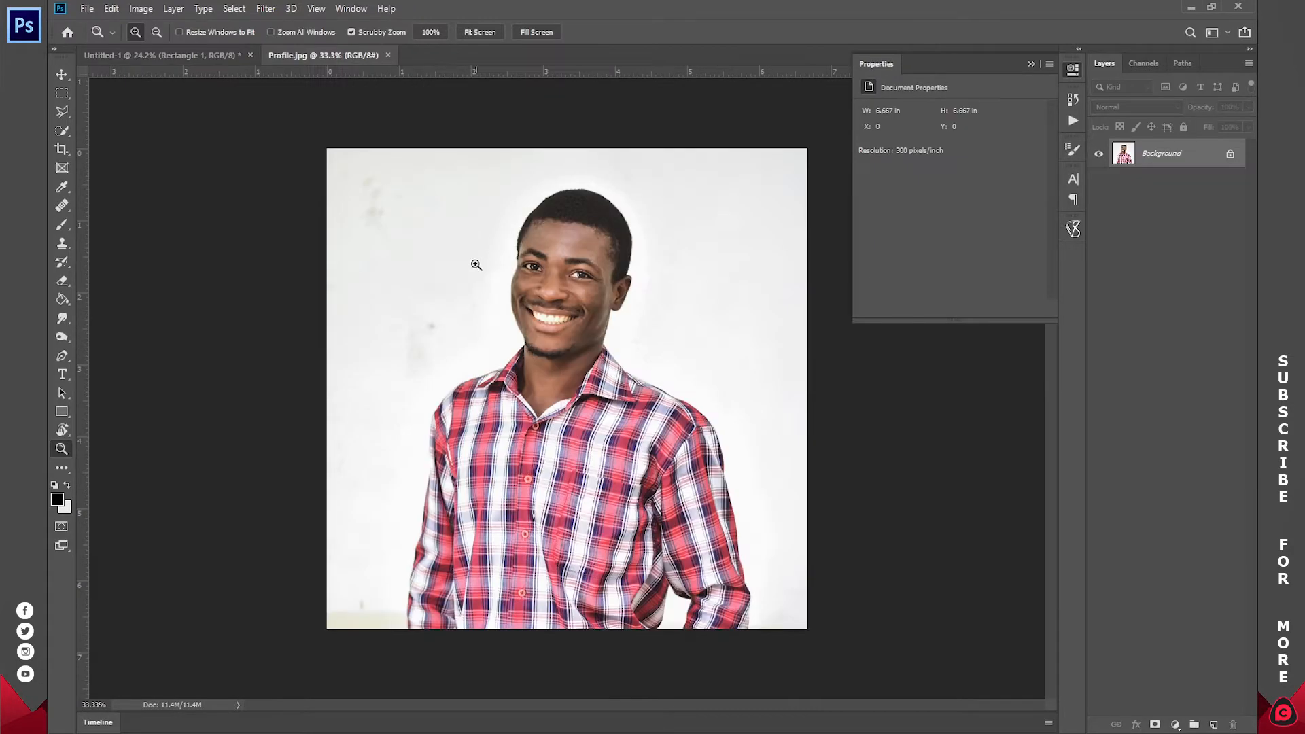
# - In the CV document, set the Ellipse Tool to a black fill with no stroke
pyautogui.click(169, 57)
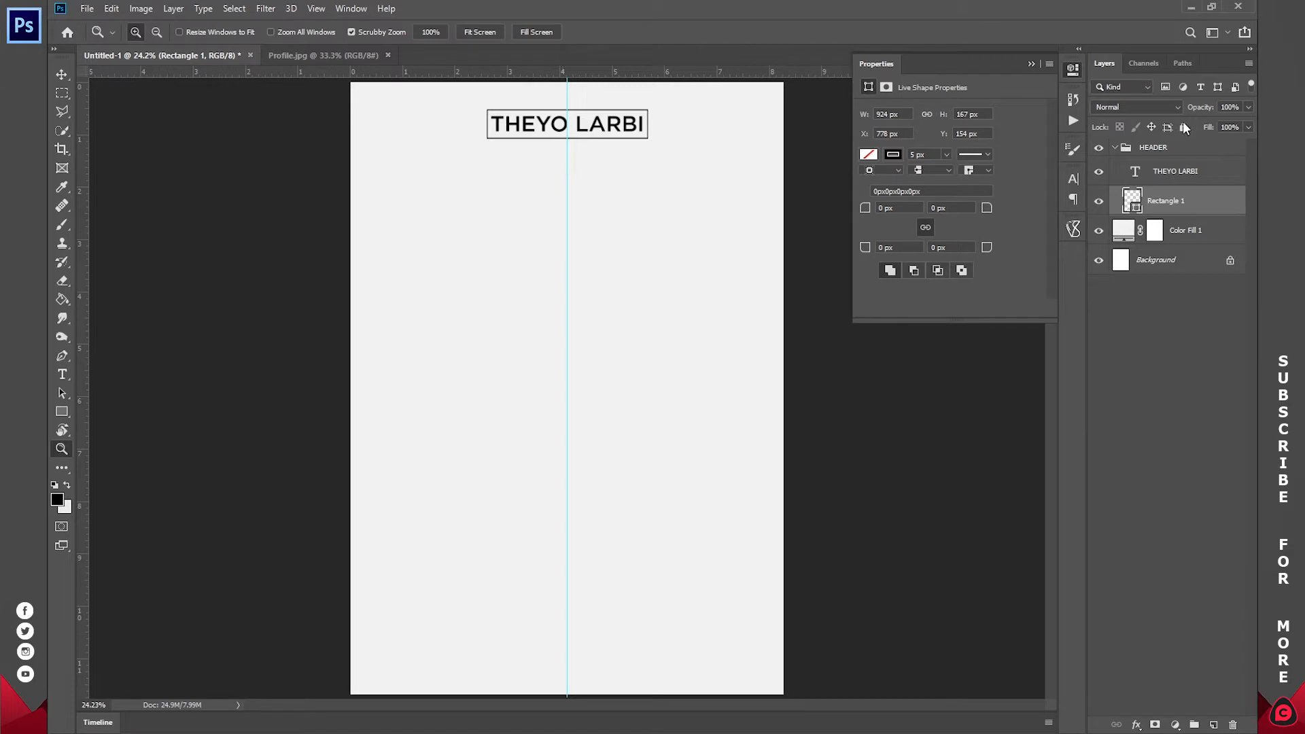
pyautogui.click(1169, 151)
pyautogui.click(1169, 170)
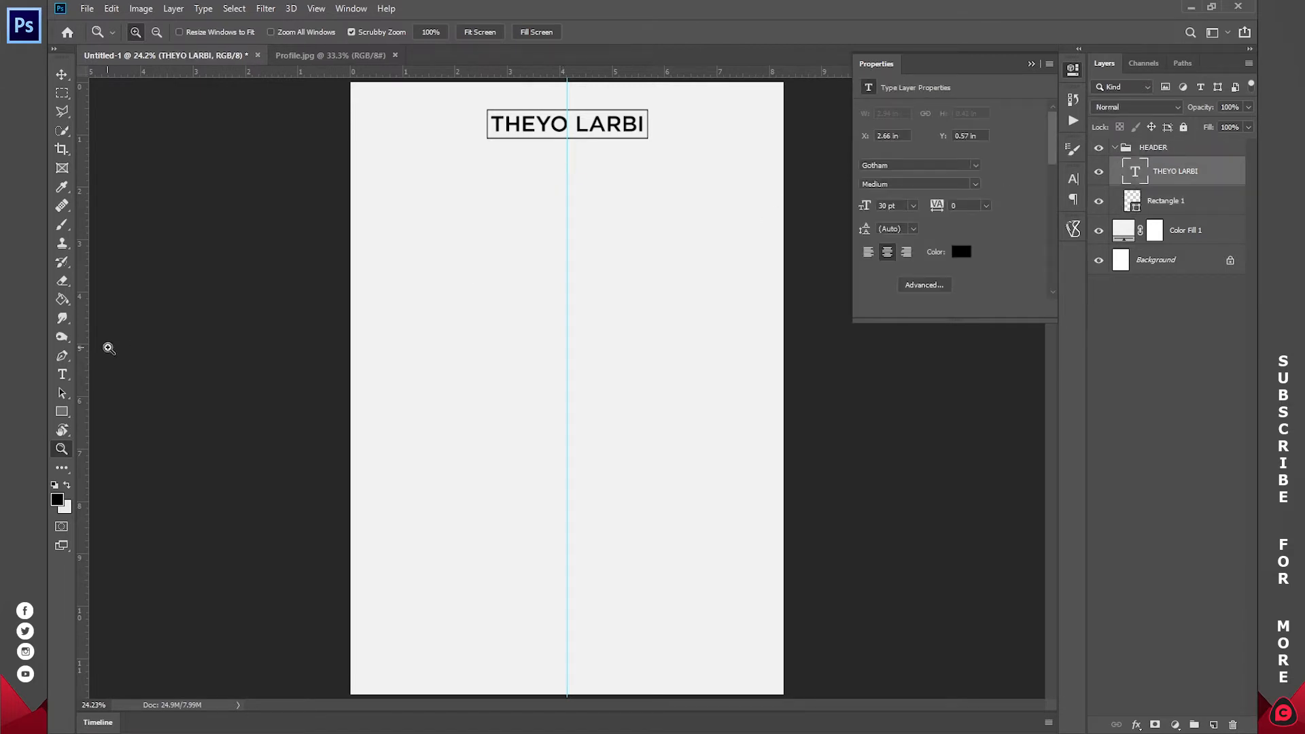
pyautogui.moveTo(62, 411); pyautogui.dragTo(62, 412)
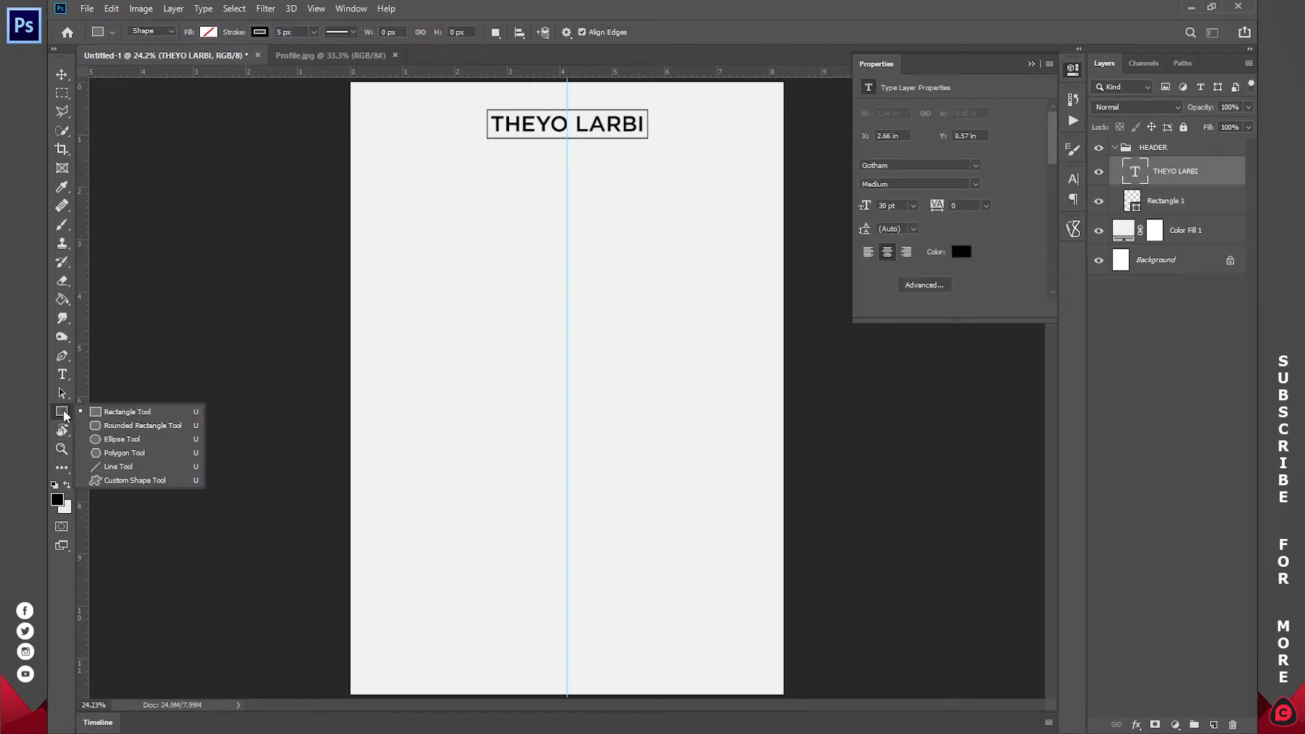
pyautogui.click(121, 439)
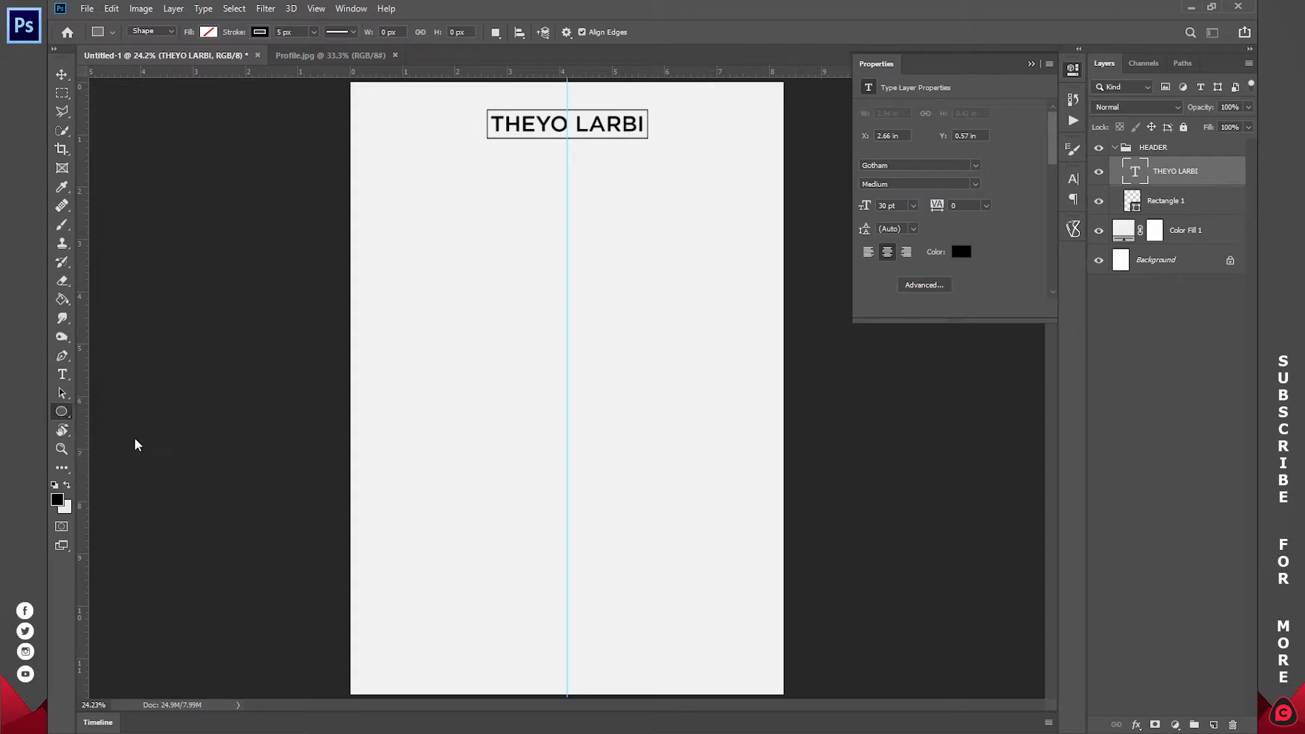
pyautogui.click(207, 33)
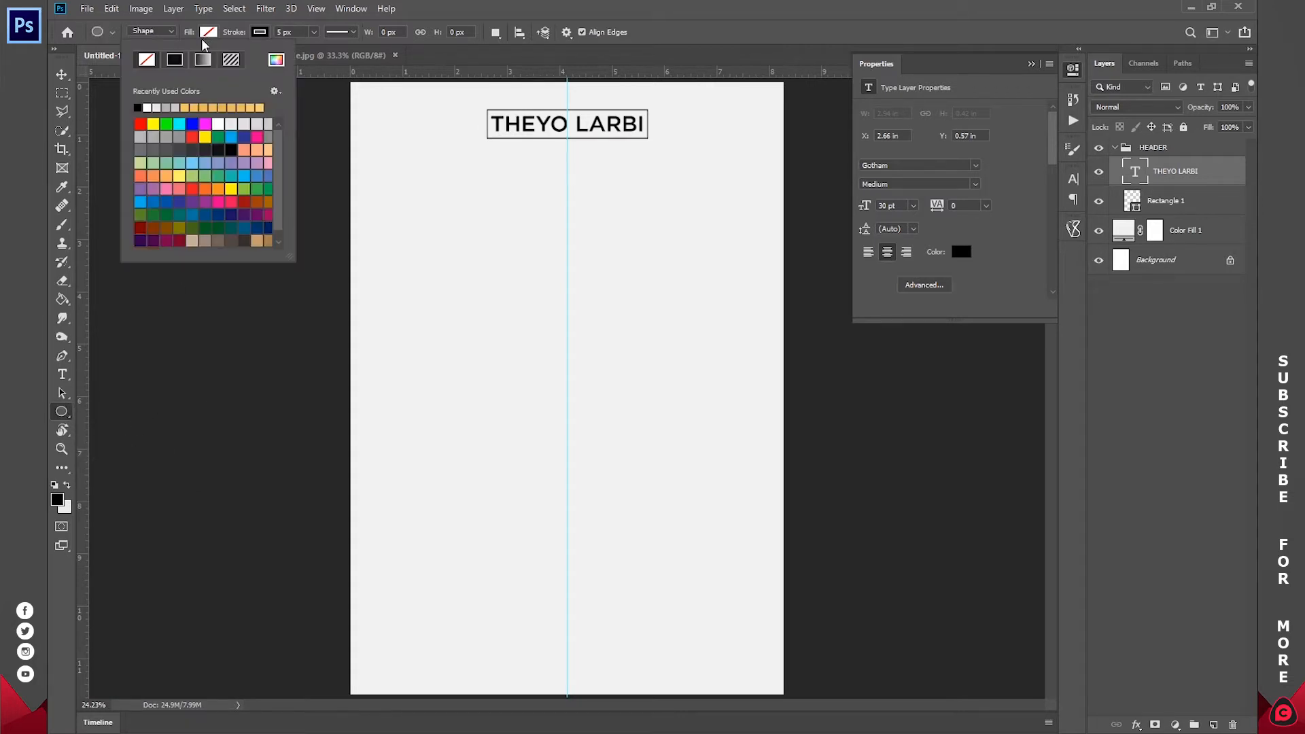
pyautogui.click(174, 60)
pyautogui.click(259, 33)
pyautogui.click(197, 61)
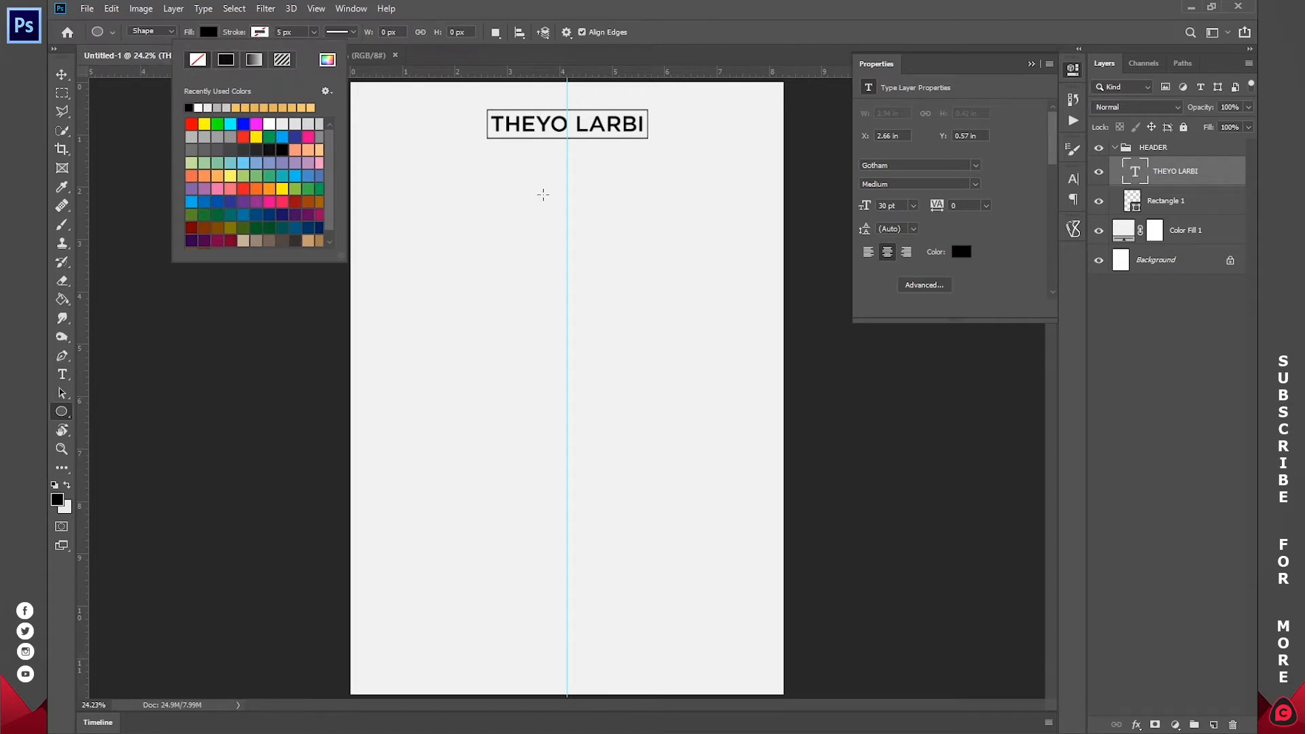
# - Draw a circle, centre it on the guide under the name, then show Profile.jpg
pyautogui.moveTo(528, 174)
pyautogui.mouseDown()
pyautogui.moveTo(598, 239)
pyautogui.moveTo(607, 204)
pyautogui.moveTo(627, 262)
pyautogui.moveTo(658, 267)
pyautogui.moveTo(679, 311)
pyautogui.moveTo(659, 258)
pyautogui.moveTo(703, 316)
pyautogui.moveTo(658, 273)
pyautogui.moveTo(619, 266)
pyautogui.moveTo(664, 313)
pyautogui.moveTo(606, 224)
pyautogui.moveTo(638, 272)
pyautogui.mouseUp()
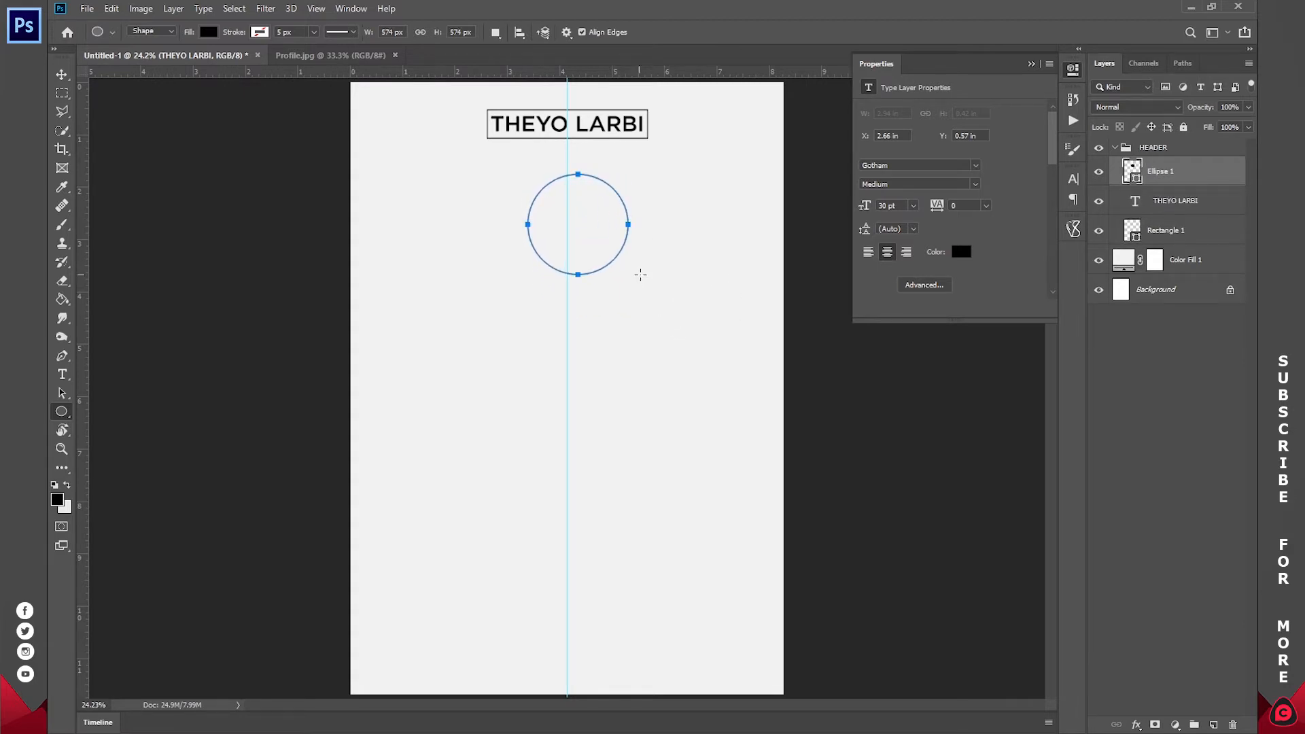
pyautogui.click(67, 76)
pyautogui.moveTo(603, 226); pyautogui.dragTo(591, 197)
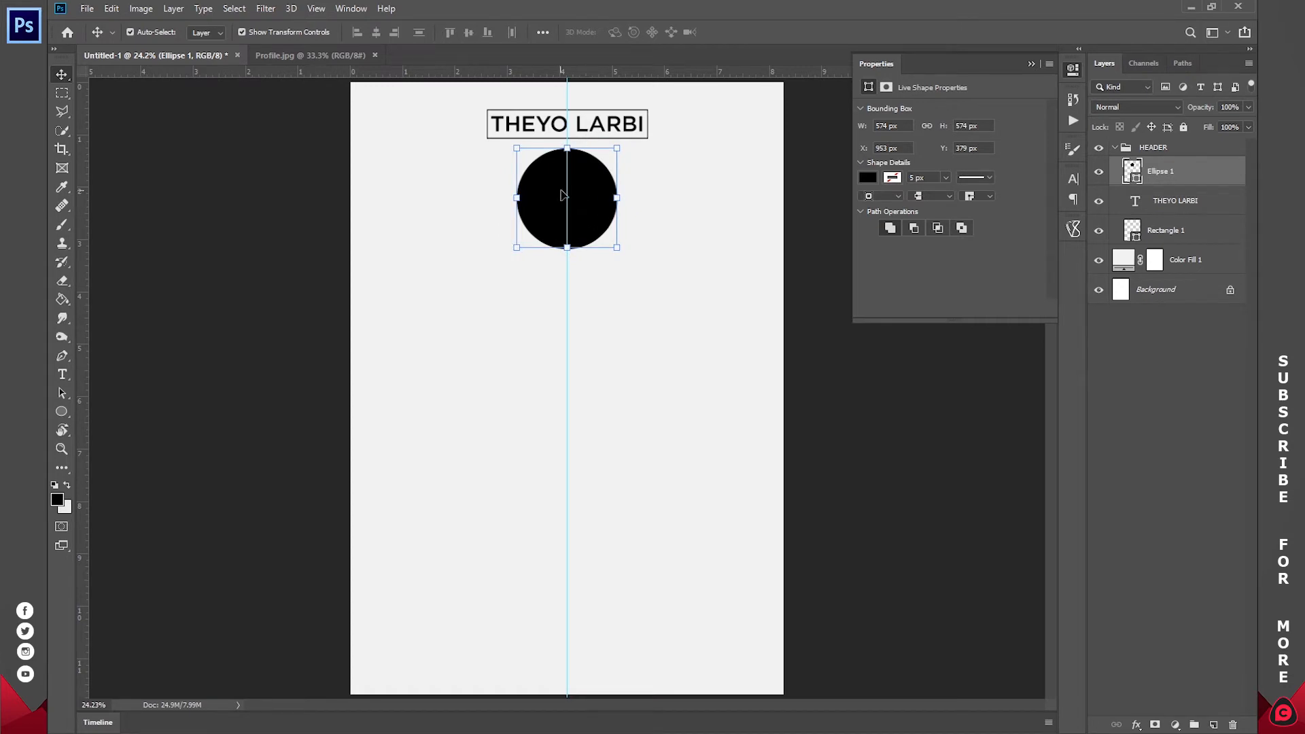
pyautogui.click(336, 59)
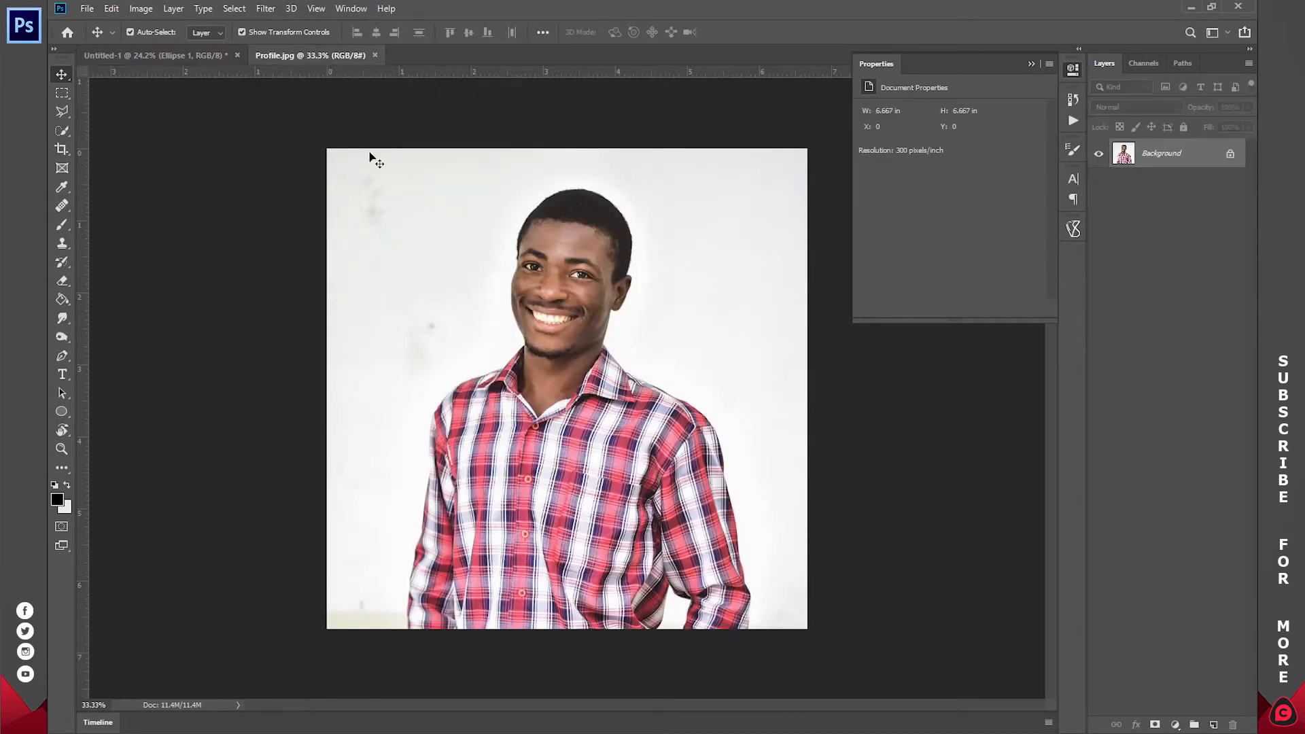
# - Unlock the photo layer, drag it into the CV page, and scale it to 53.98% over the circle
pyautogui.click(1135, 178)
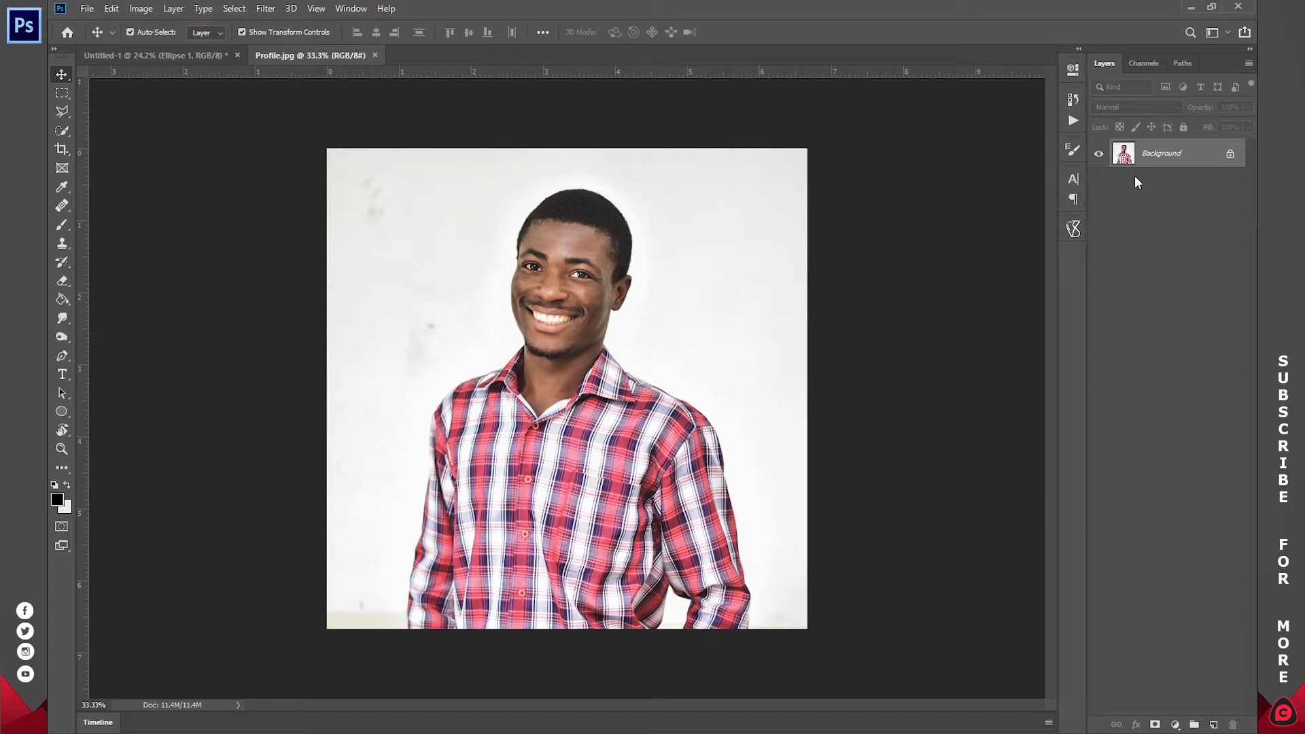
pyautogui.click(1230, 157)
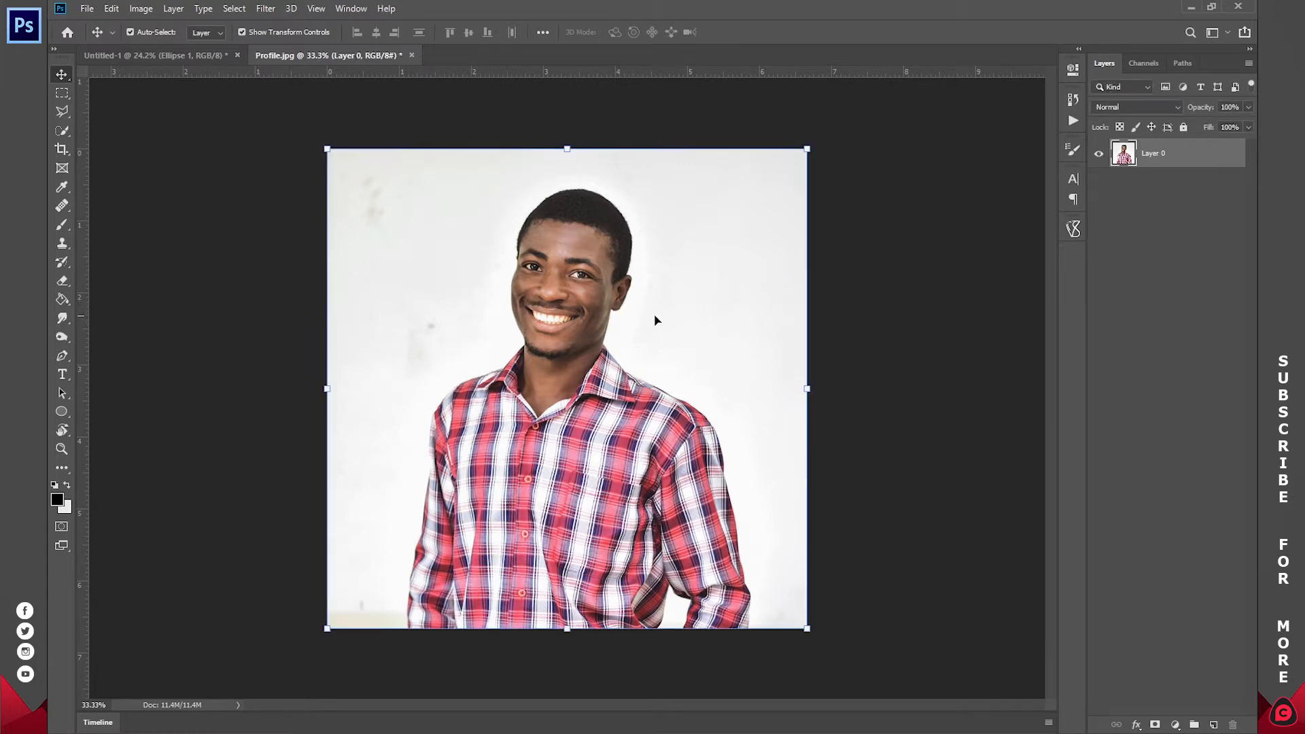
pyautogui.moveTo(636, 349); pyautogui.dragTo(569, 249)
pyautogui.moveTo(578, 425); pyautogui.dragTo(580, 265)
pyautogui.moveTo(585, 189); pyautogui.dragTo(589, 251)
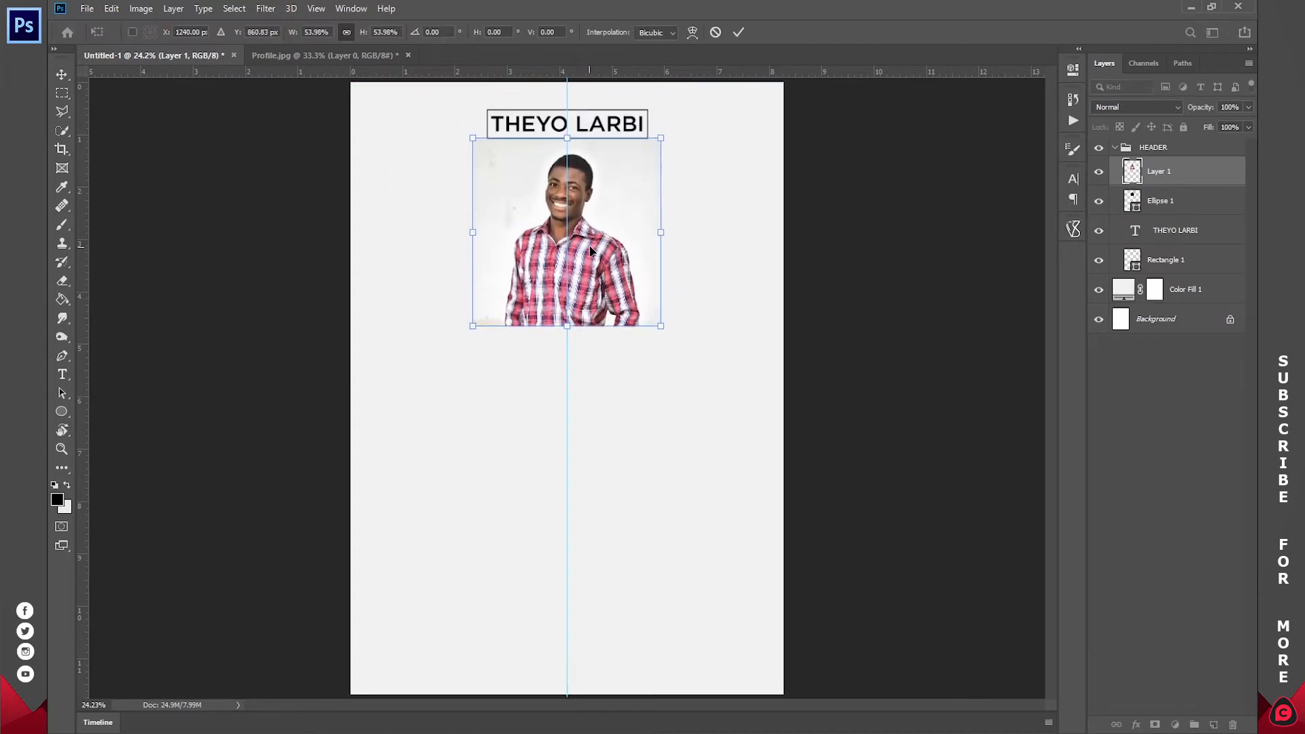
pyautogui.click(738, 32)
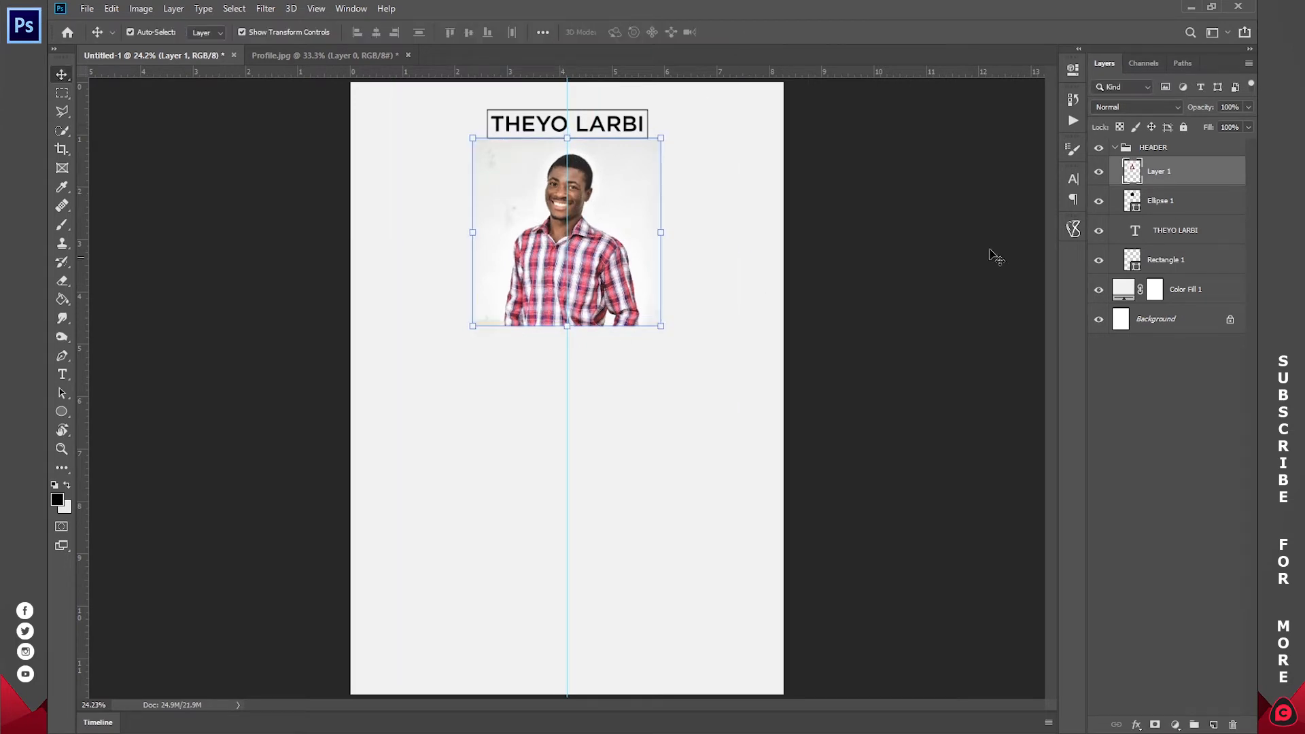
# - Rename the photo layer IMAGE and toggle the photo and circle visibility to compare them
pyautogui.doubleClick(1159, 172)
pyautogui.write('IMA')
pyautogui.press('Return')
pyautogui.click(1149, 202)
pyautogui.click(1098, 173)
pyautogui.click(1098, 203)
pyautogui.click(1097, 203)
pyautogui.click(1097, 204)
pyautogui.click(1097, 202)
pyautogui.click(1098, 202)
pyautogui.click(1098, 202)
pyautogui.click(1098, 172)
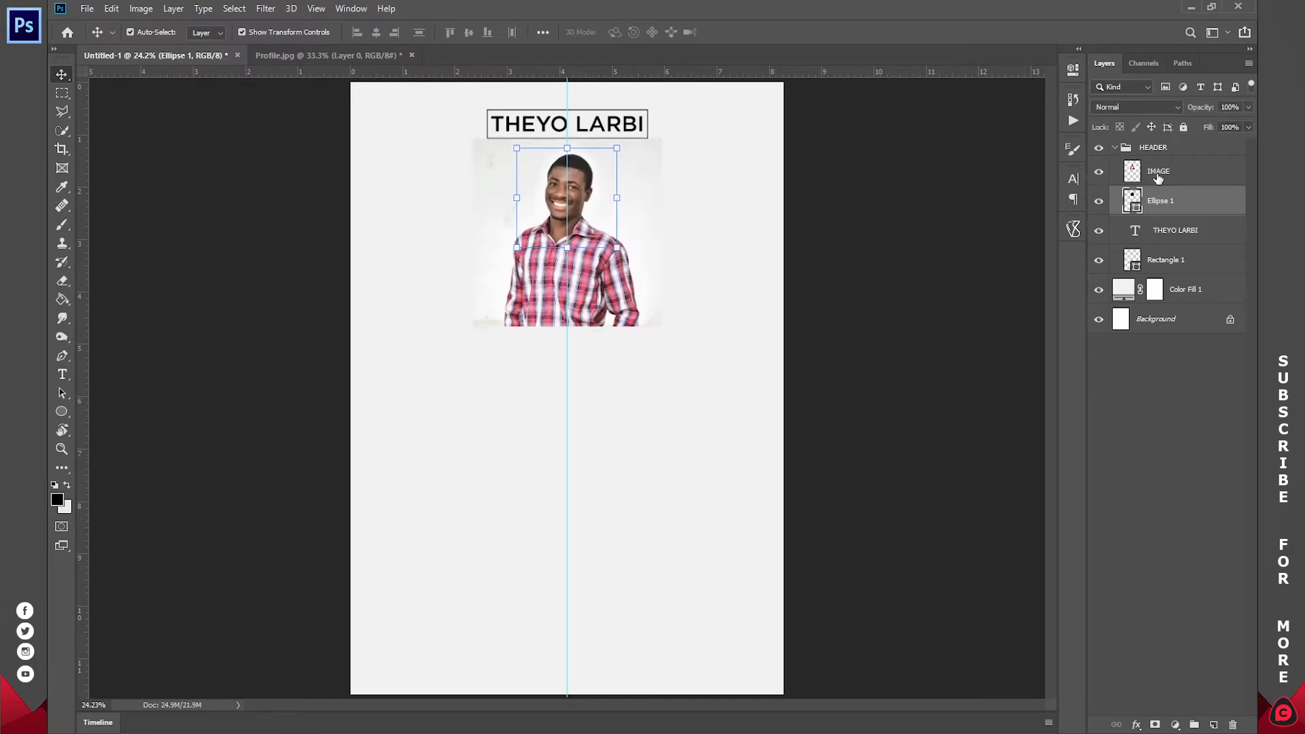
# - Clip the IMAGE layer to Ellipse 1 with Create Clipping Mask
pyautogui.click(1155, 177)
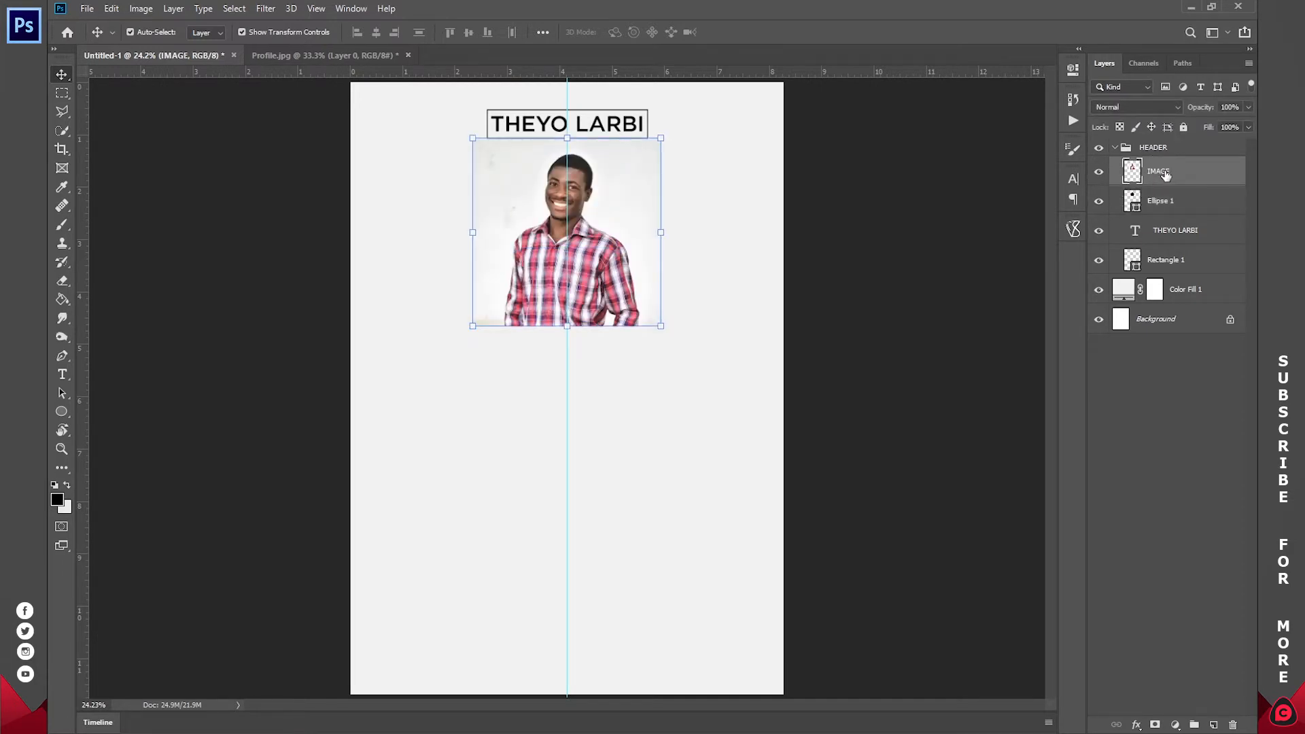
pyautogui.rightClick(1163, 172)
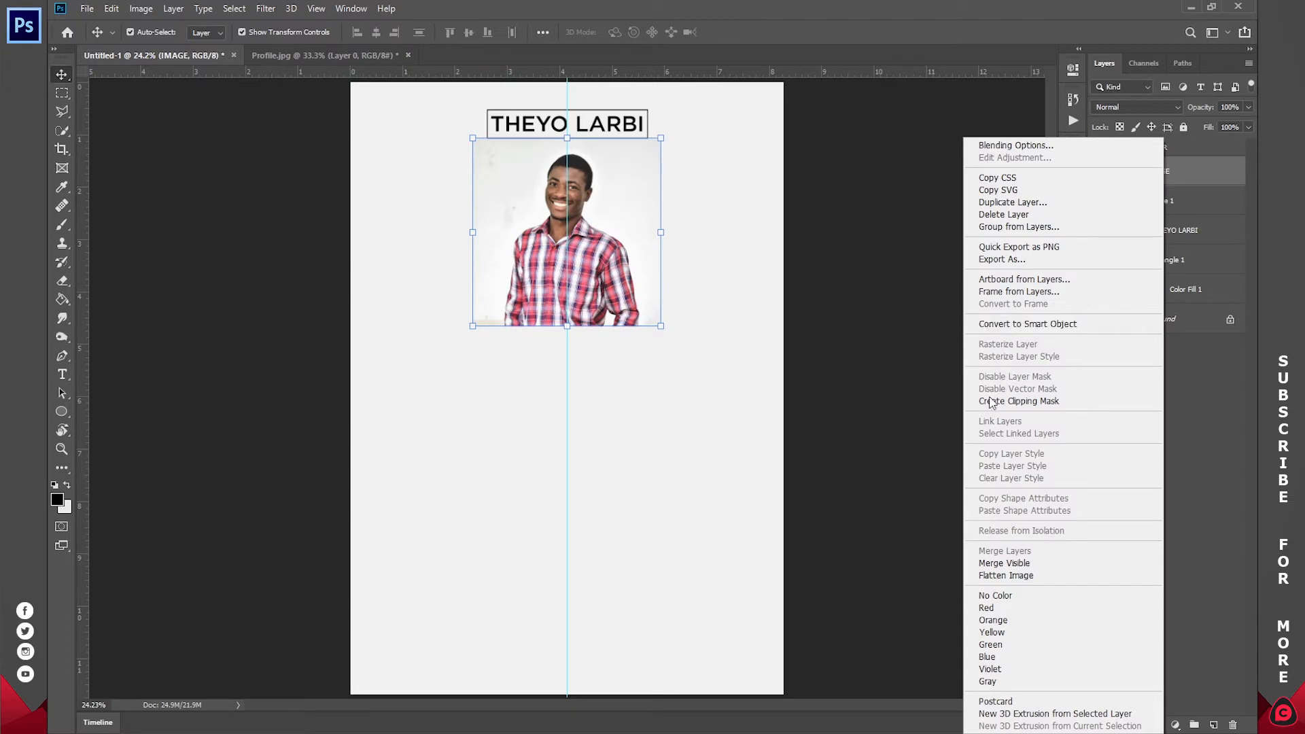
pyautogui.click(1036, 402)
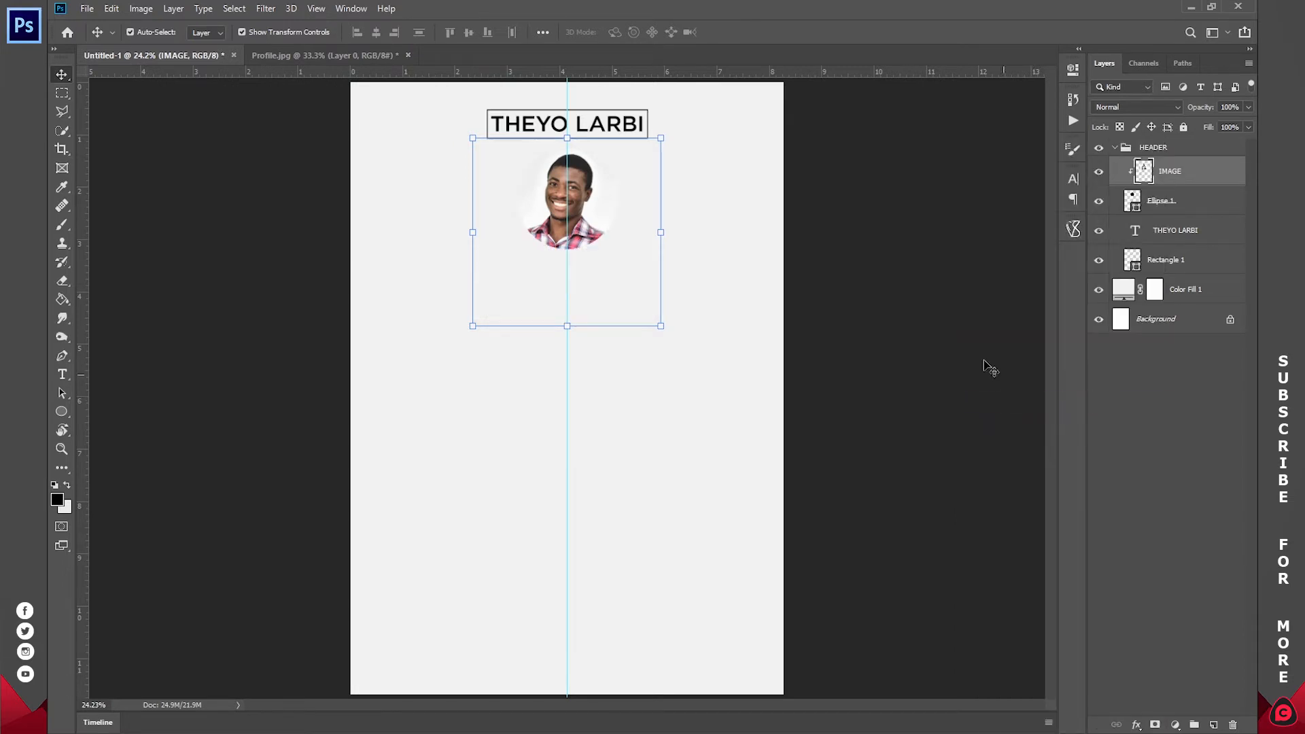
pyautogui.click(1161, 202)
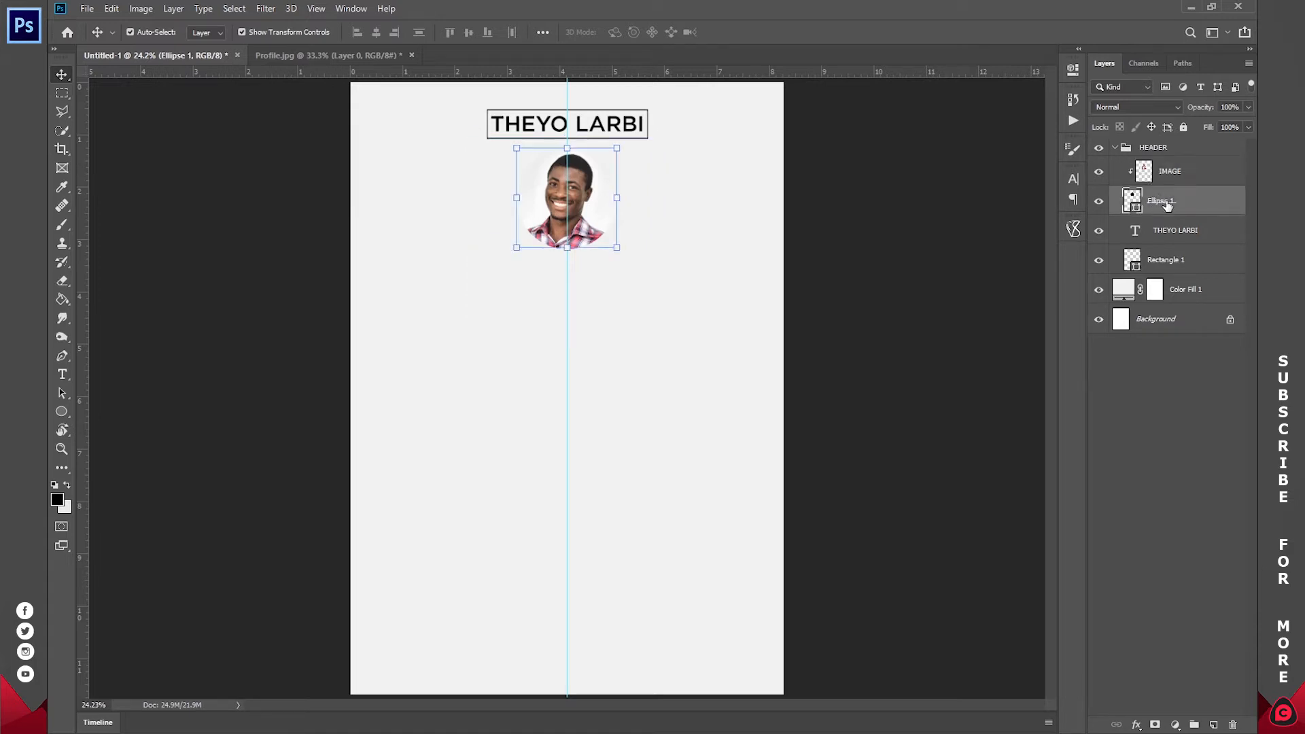
# - Reposition the IMAGE photo inside the circle and scale it down to 74.79%
pyautogui.moveTo(684, 178); pyautogui.dragTo(743, 157)
pyautogui.click(1203, 175)
pyautogui.press('z')
pyautogui.moveTo(578, 178); pyautogui.dragTo(646, 244)
pyautogui.press('v')
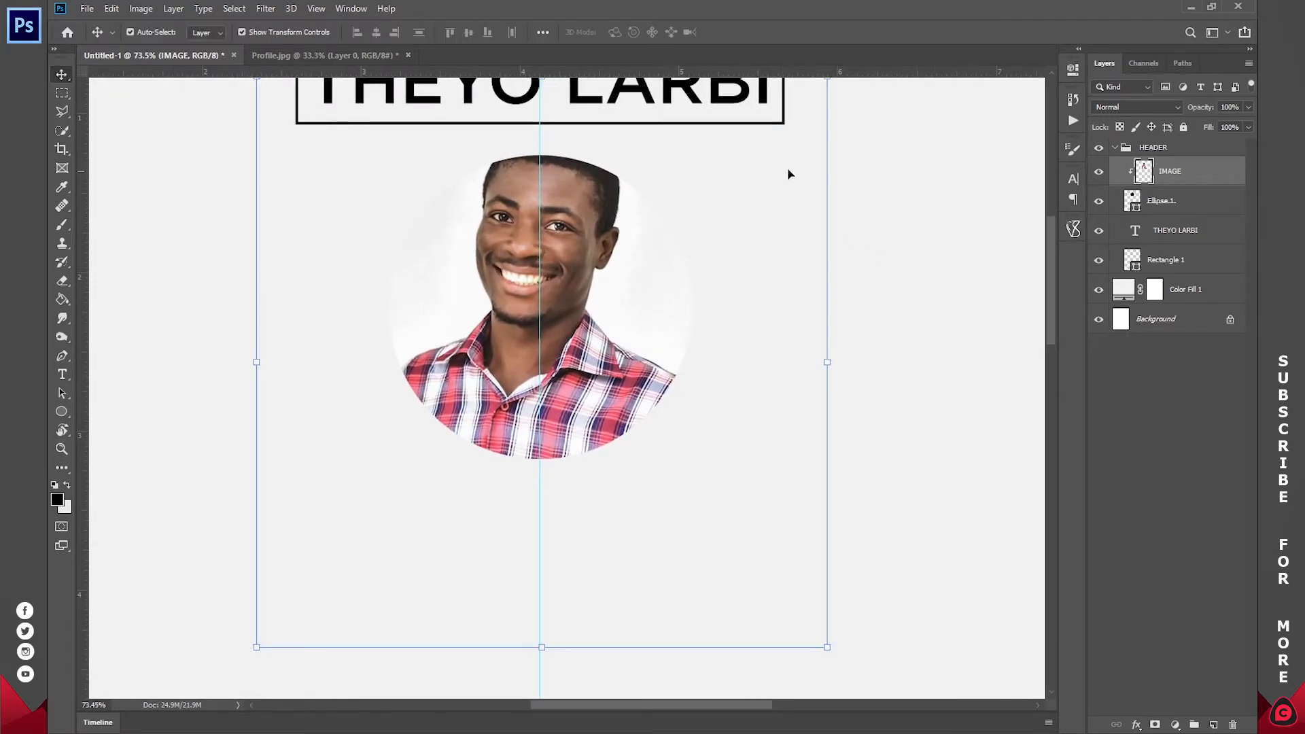
pyautogui.moveTo(825, 360); pyautogui.dragTo(684, 361)
pyautogui.moveTo(562, 290)
pyautogui.mouseDown()
pyautogui.moveTo(621, 297)
pyautogui.moveTo(571, 273)
pyautogui.mouseUp()
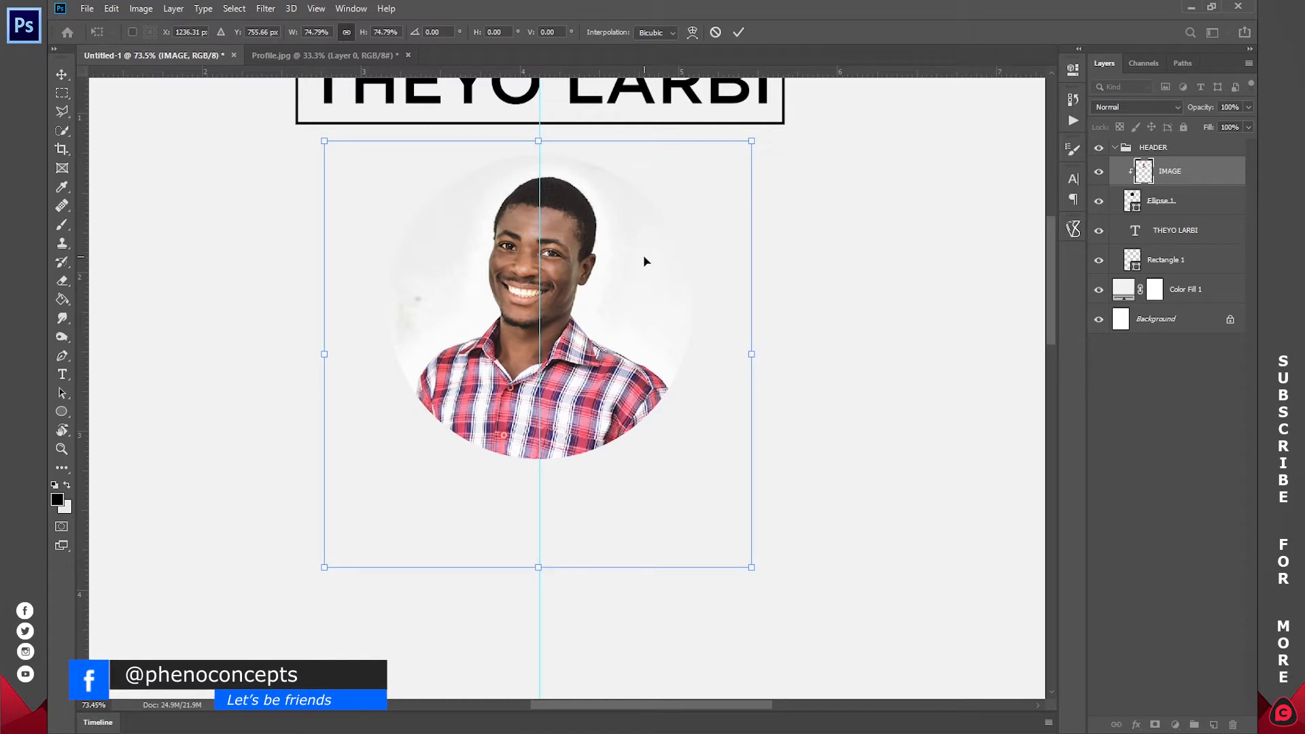
pyautogui.click(738, 32)
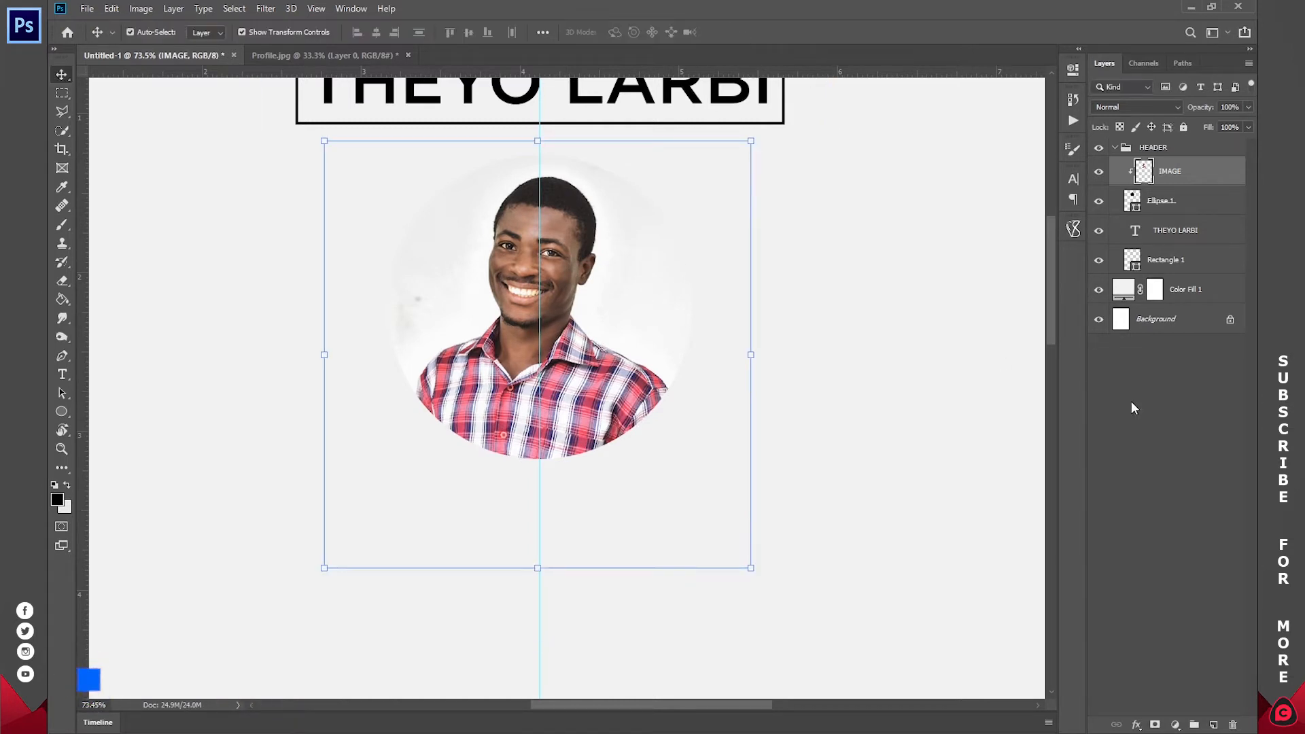
# - Reselect the Ellipse 1 layer
pyautogui.click(1159, 204)
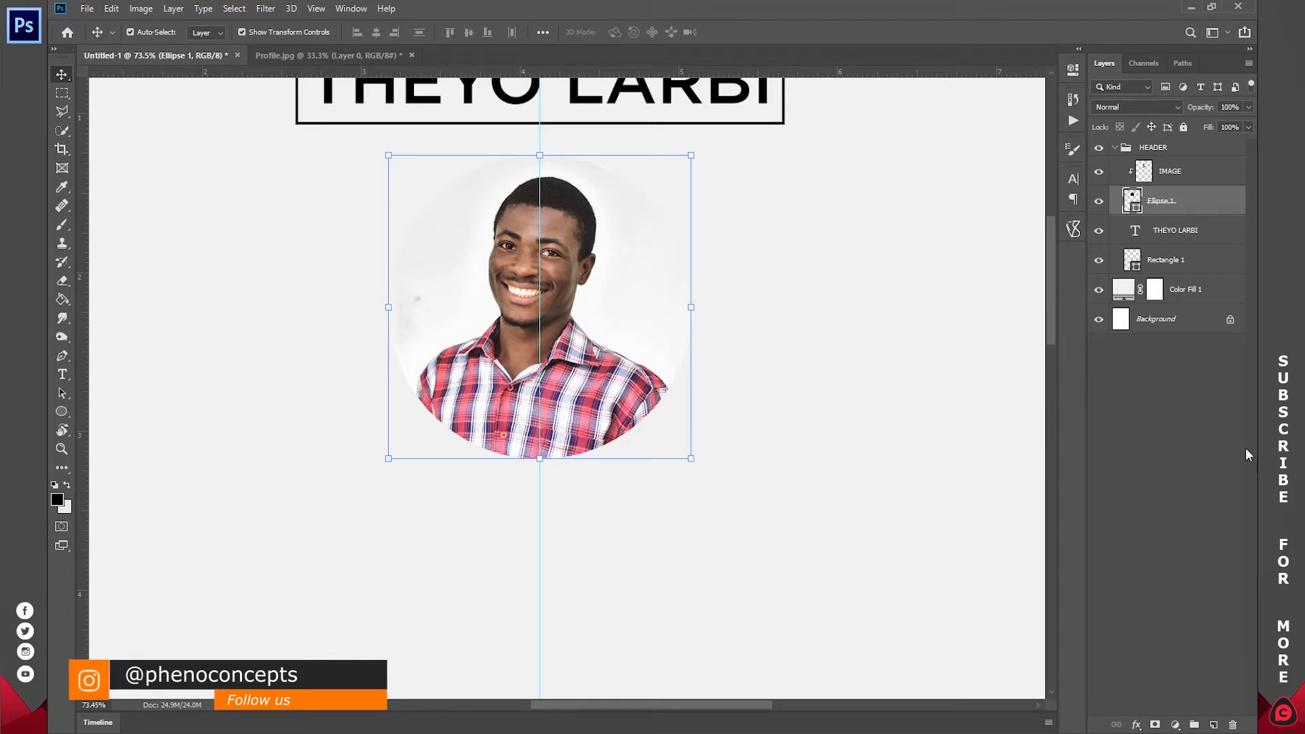
pyautogui.click(1147, 413)
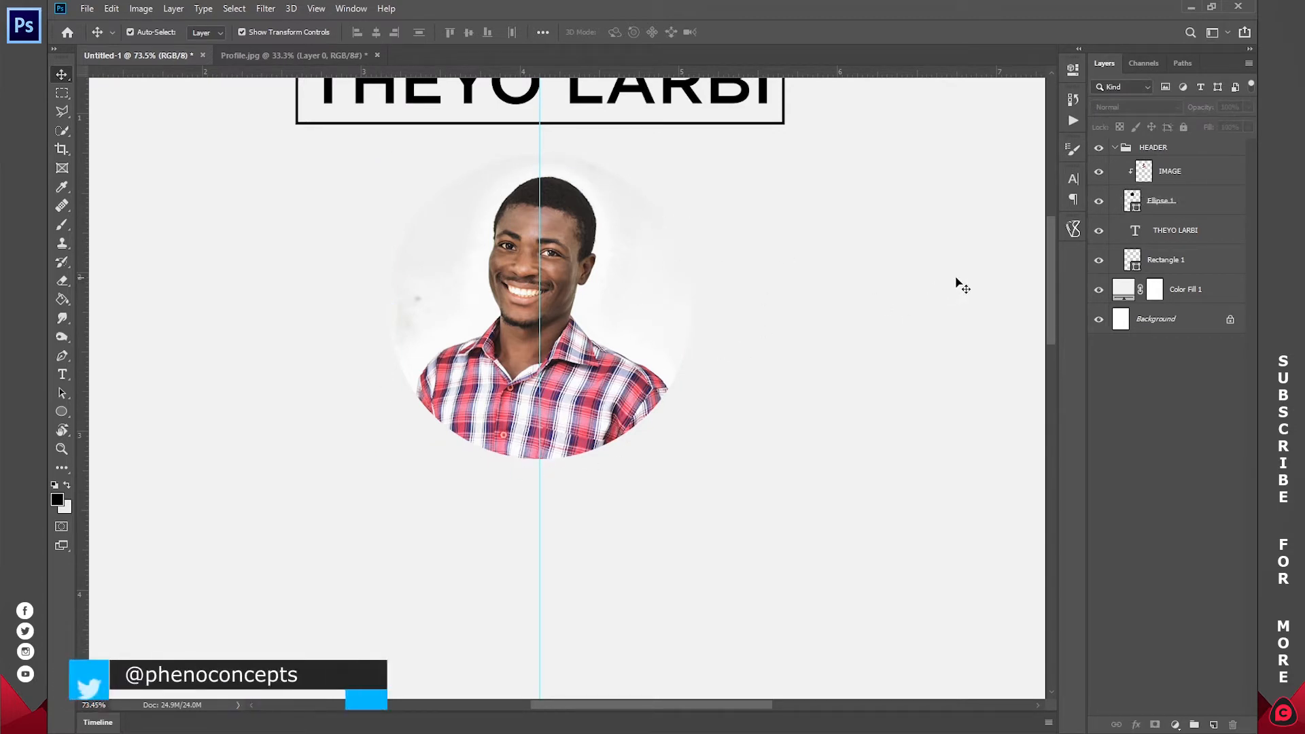
pyautogui.click(1164, 204)
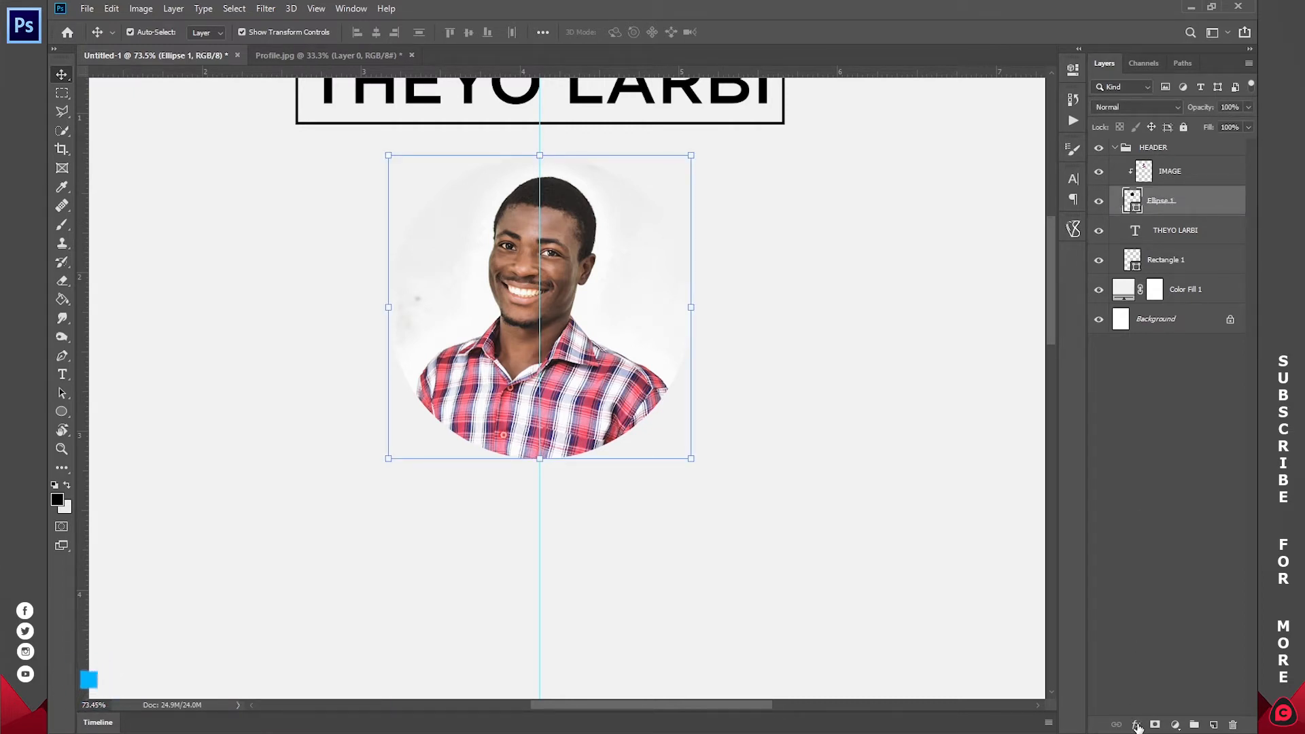
# - Add a 5 px black Outside stroke effect to Ellipse 1
pyautogui.click(1136, 725)
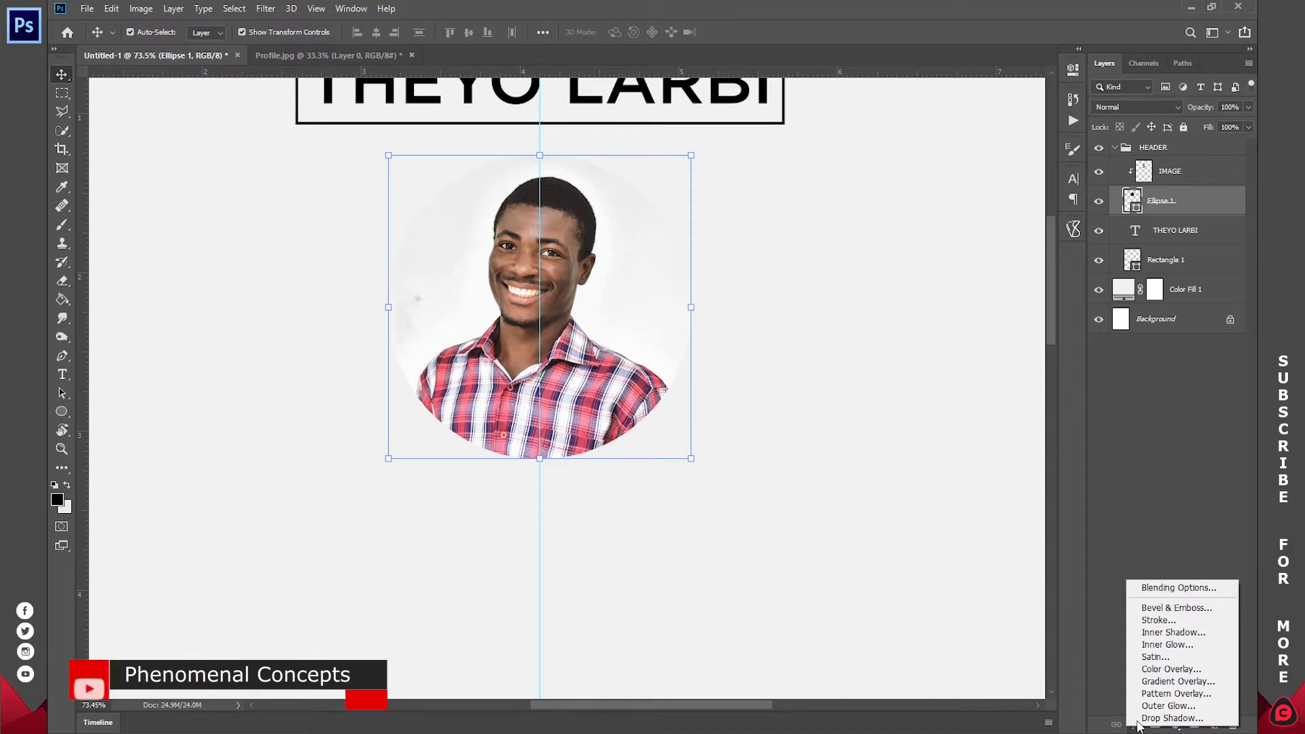
pyautogui.click(1164, 620)
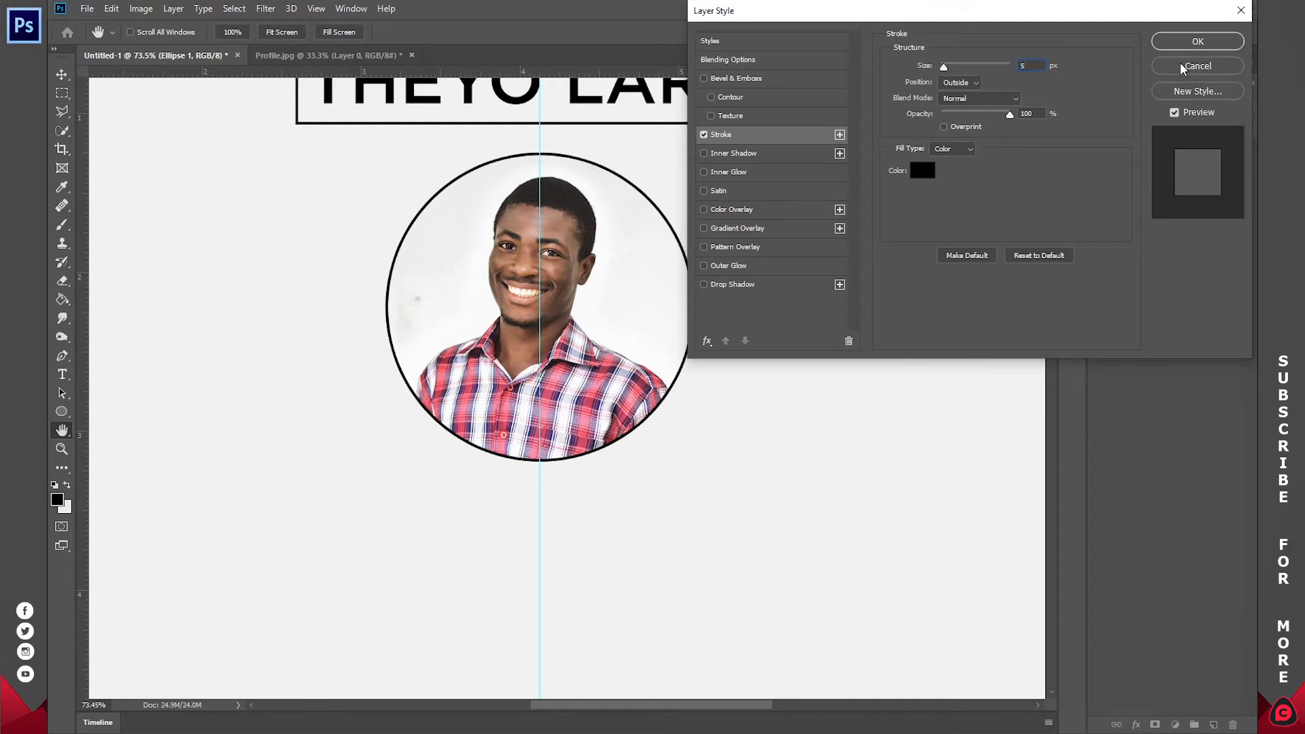
pyautogui.click(973, 84)
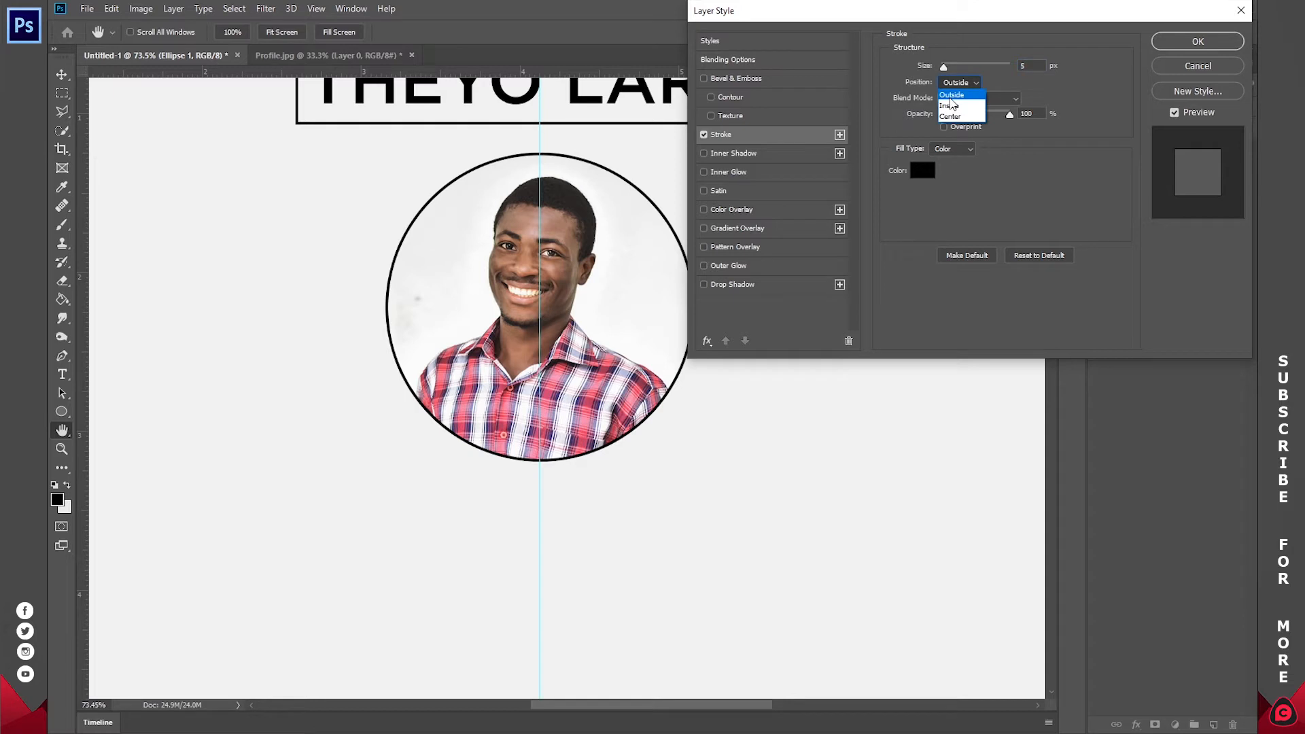
pyautogui.click(952, 106)
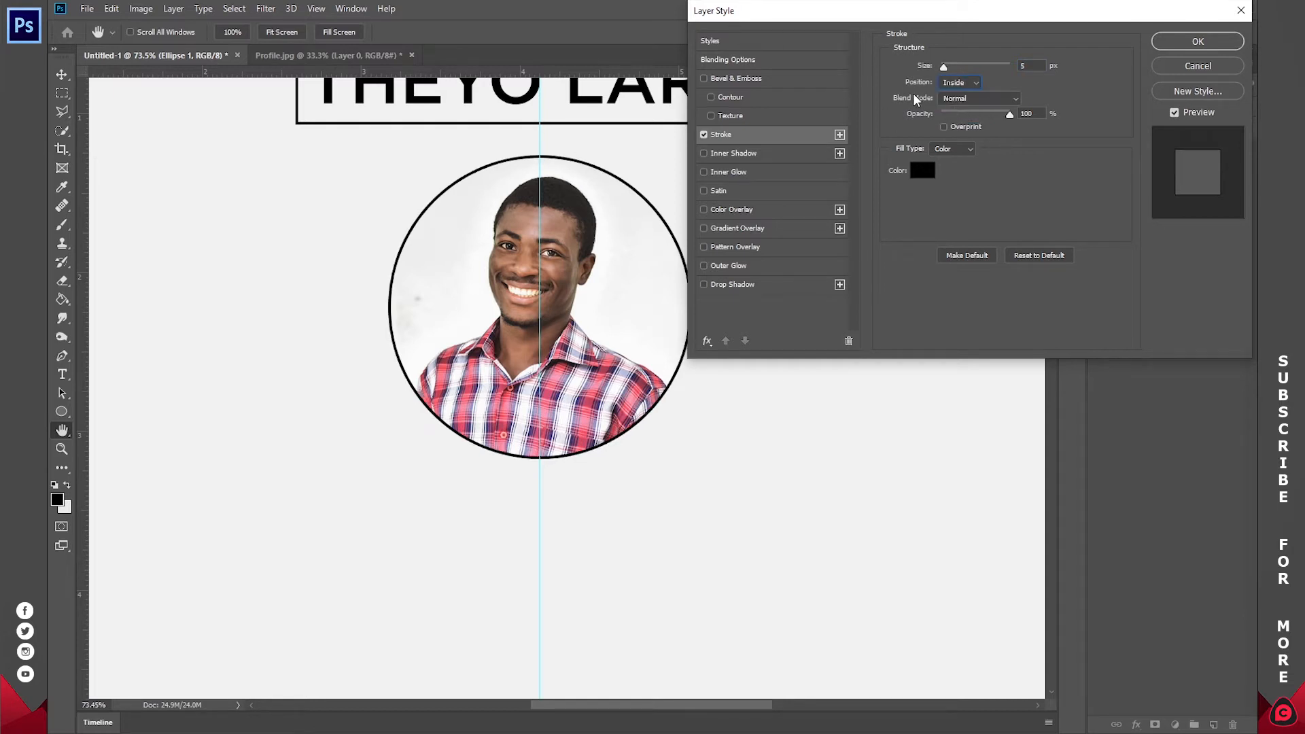
pyautogui.click(961, 82)
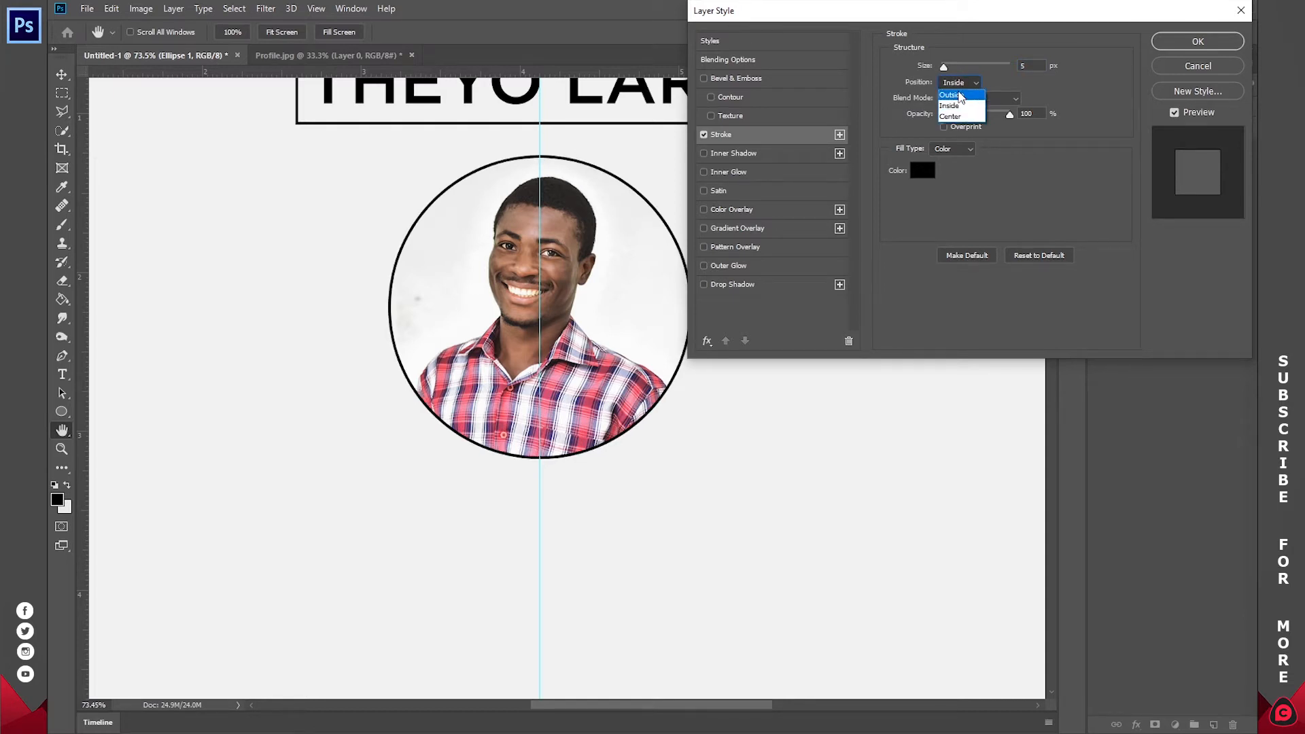
pyautogui.click(961, 95)
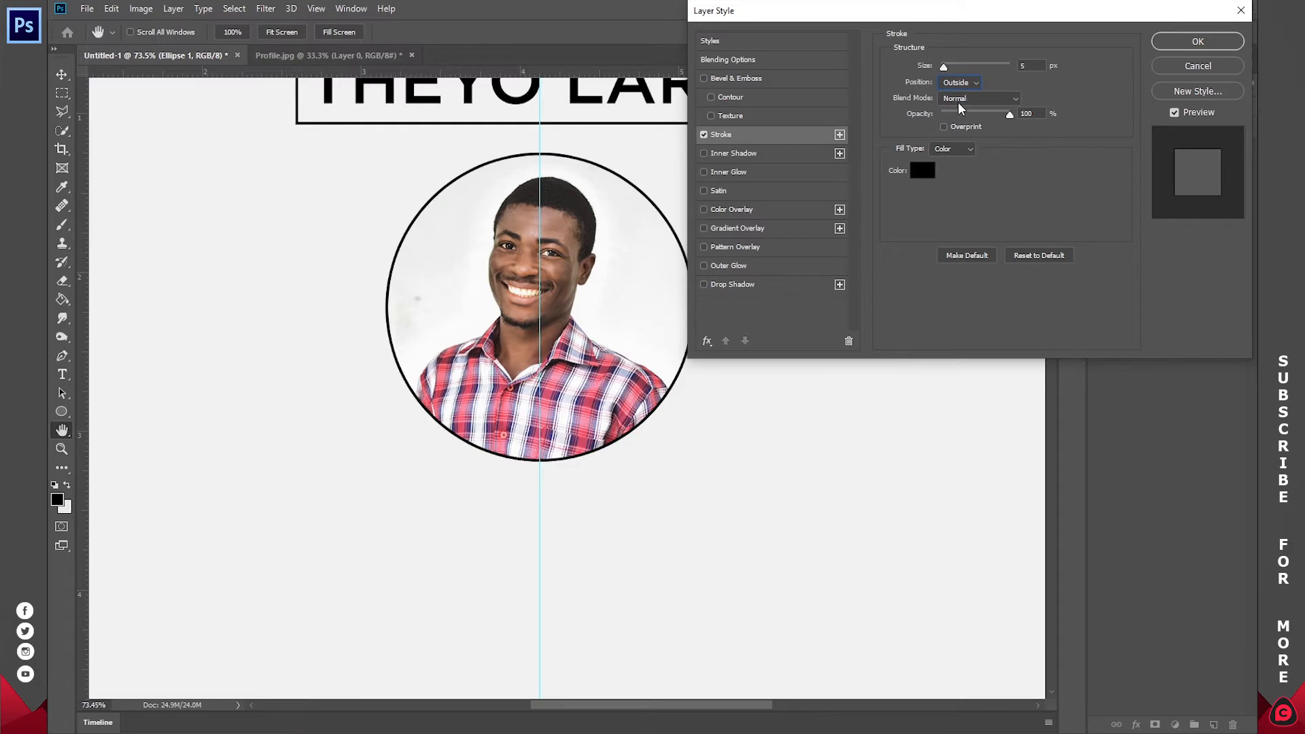
pyautogui.click(976, 100)
pyautogui.click(975, 100)
pyautogui.click(919, 173)
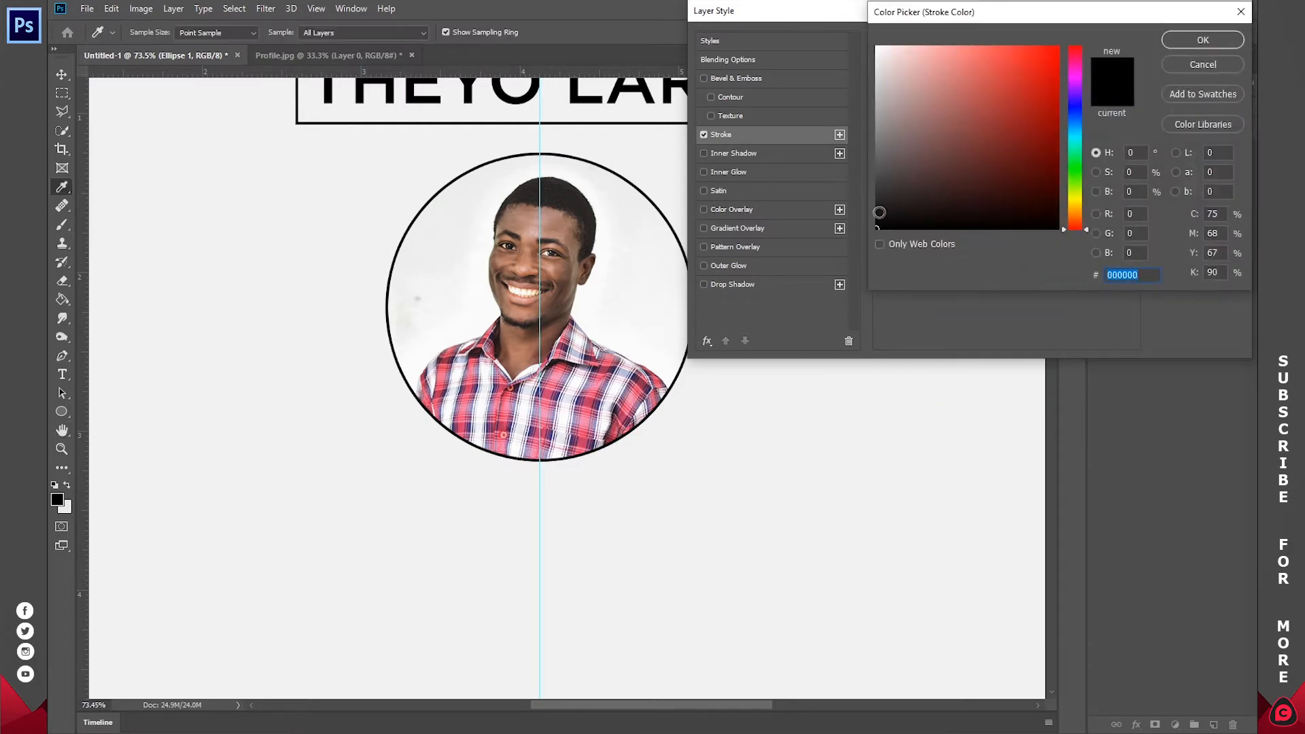
pyautogui.click(1202, 40)
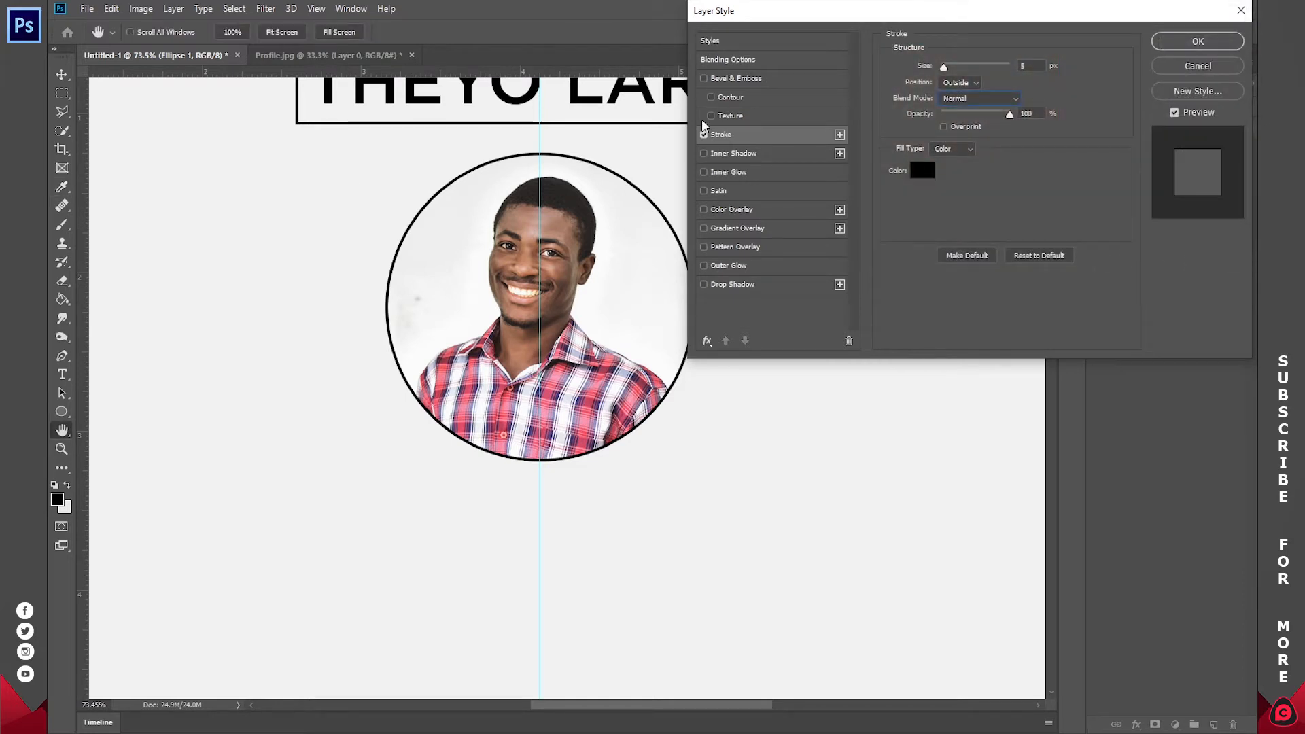
pyautogui.click(1198, 41)
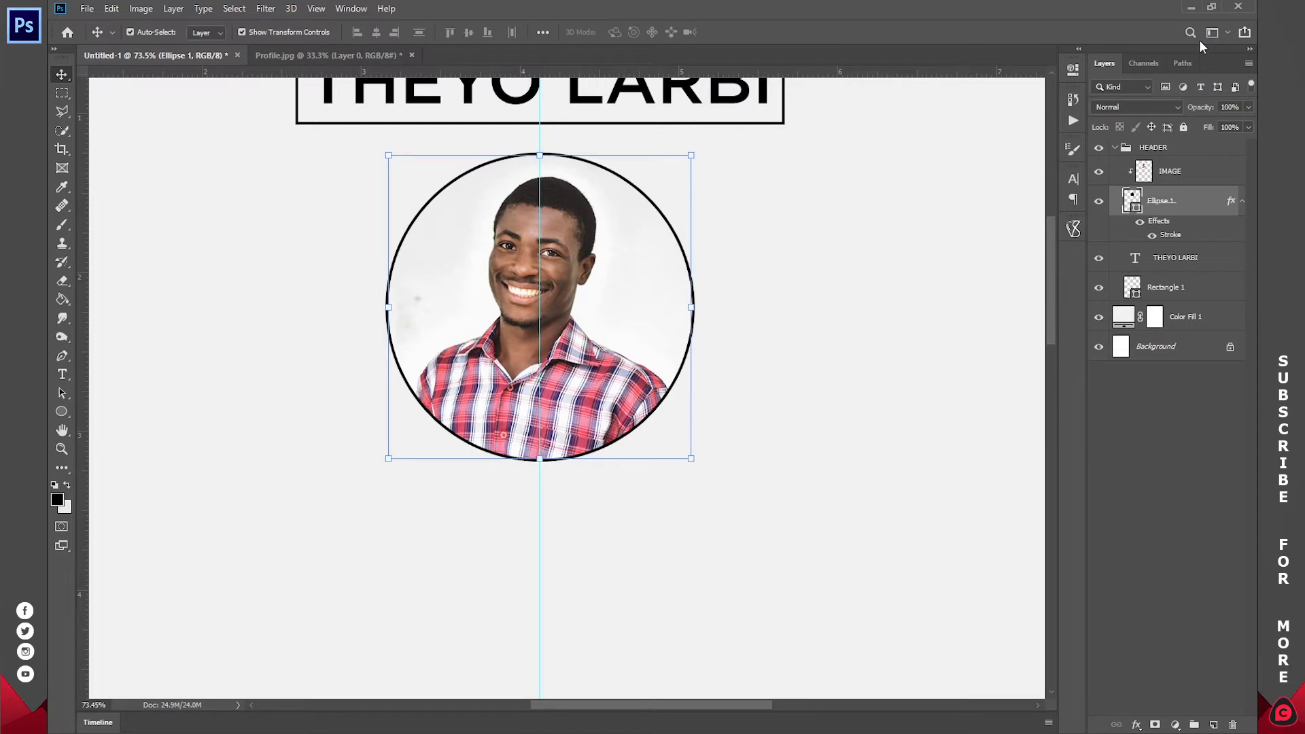
# - Collapse the Ellipse 1 effects and select the IMAGE photo layer
pyautogui.click(1243, 204)
pyautogui.click(1194, 178)
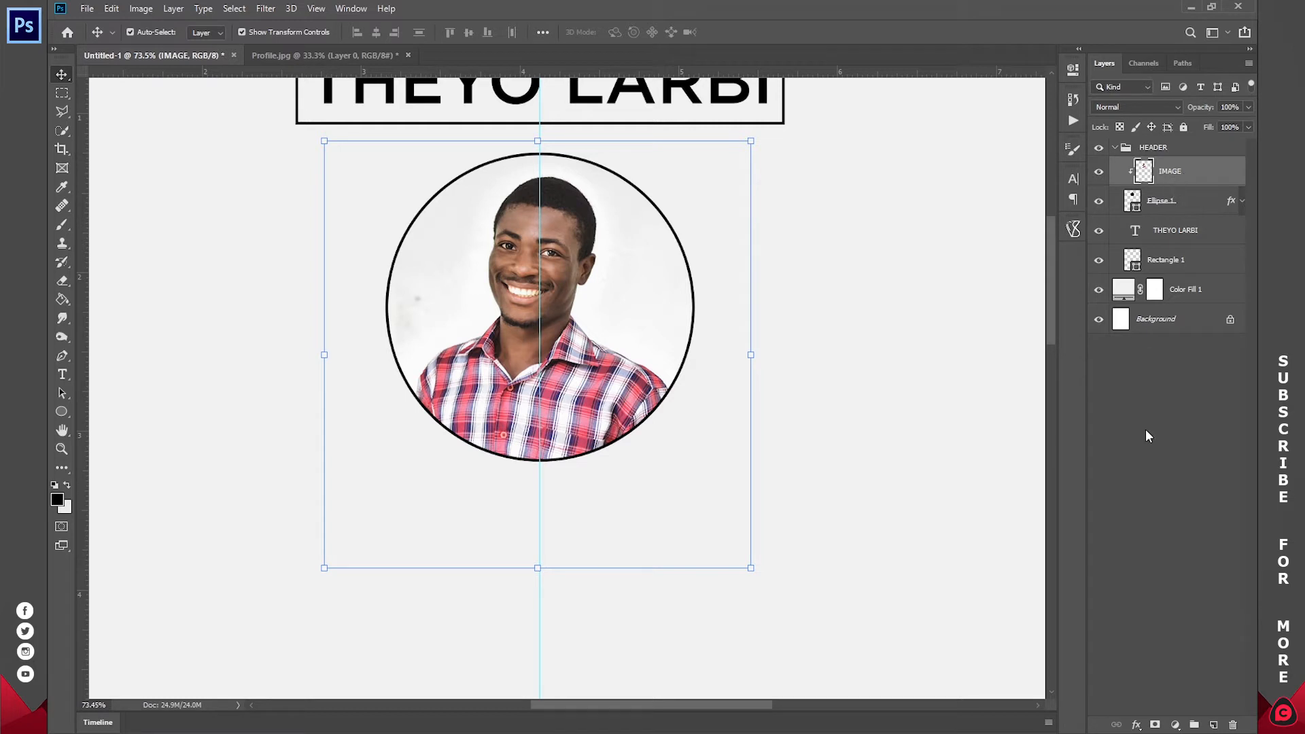
pyautogui.click(1175, 725)
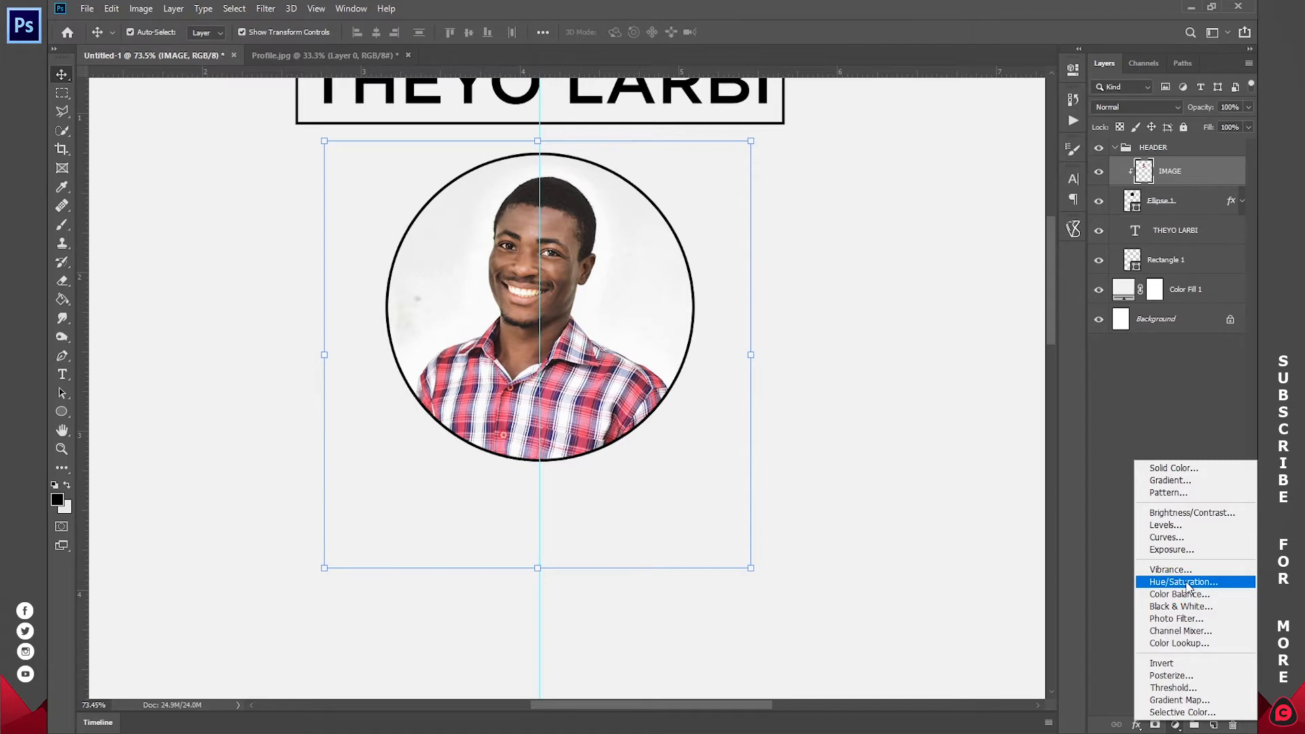
pyautogui.press('Escape')
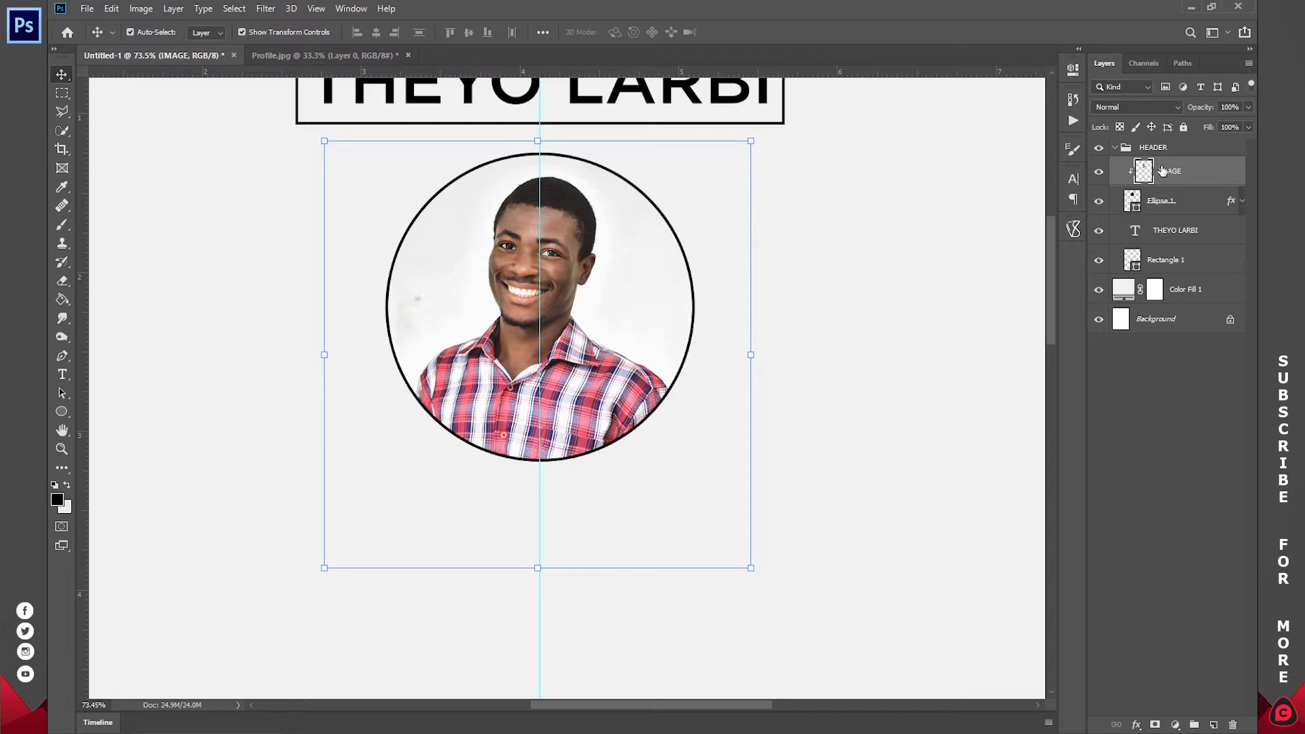
# - Apply a Black & White adjustment to the photo, keeping the default Reds value of 40
pyautogui.click(141, 8)
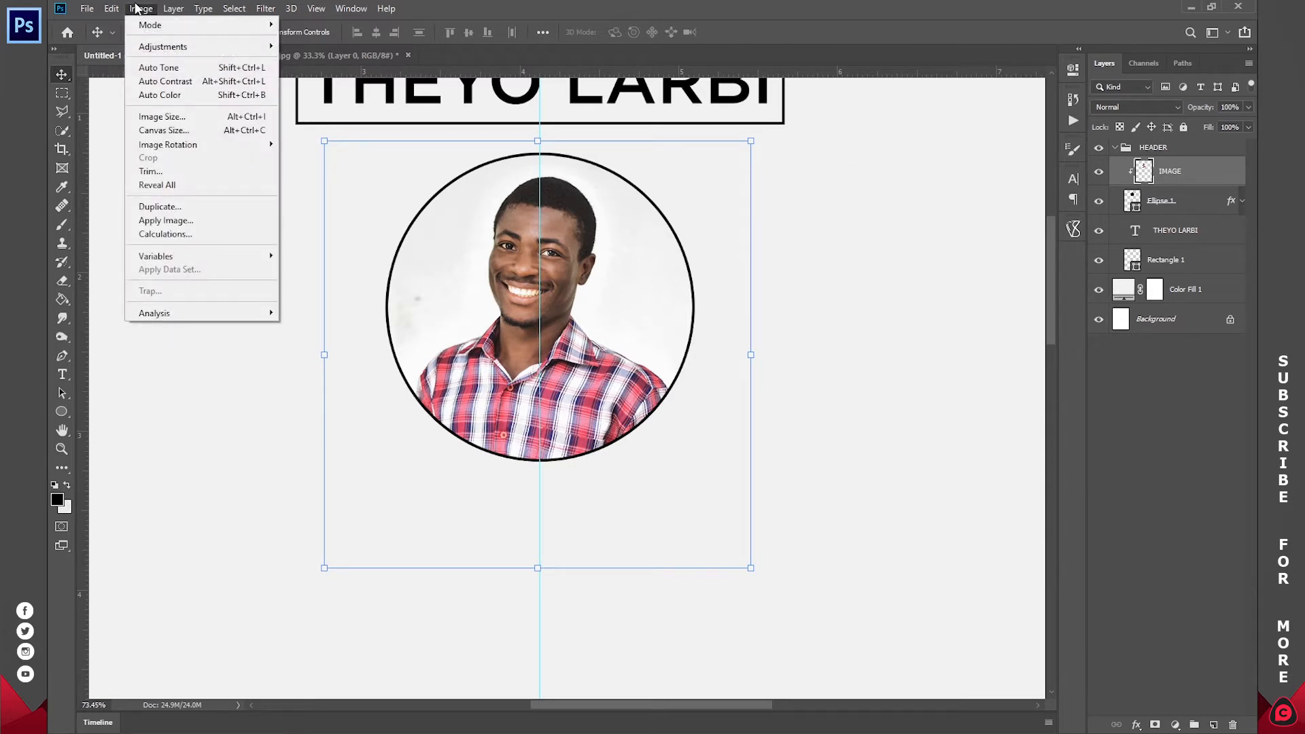
pyautogui.moveTo(165, 47)
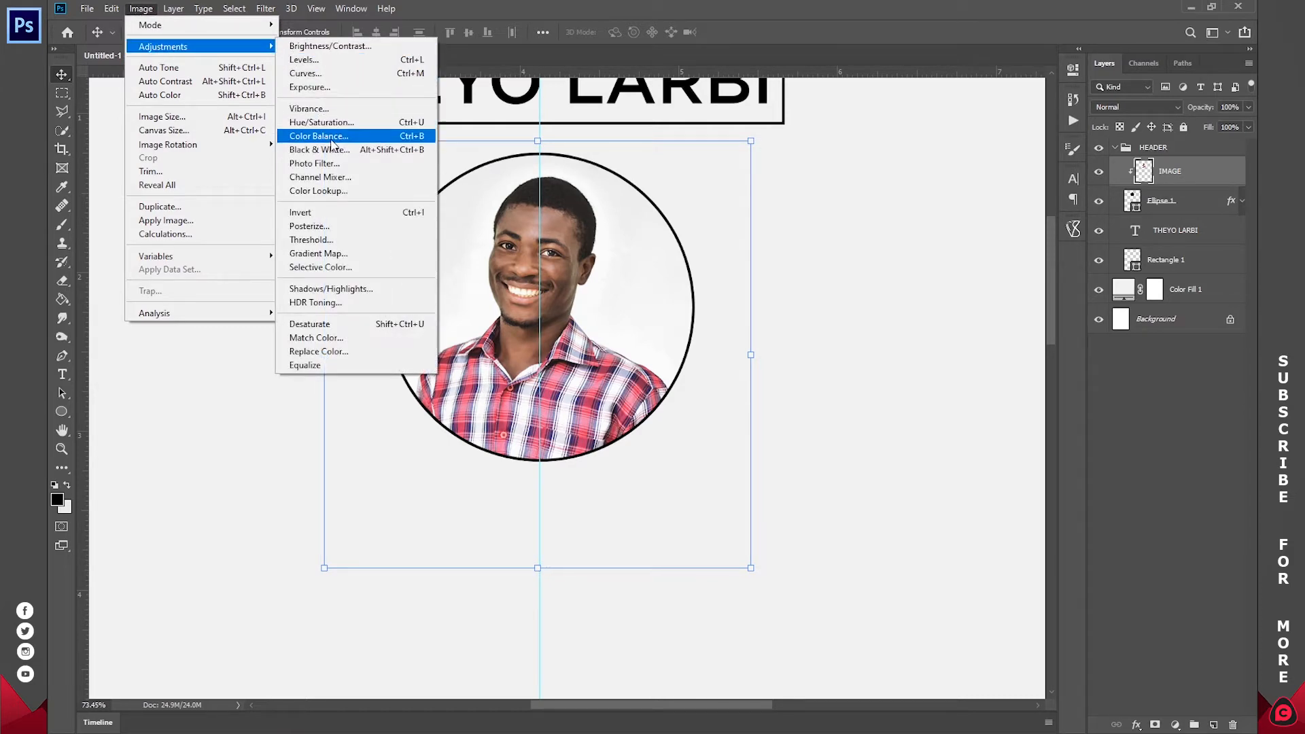
pyautogui.click(333, 155)
pyautogui.moveTo(537, 107); pyautogui.dragTo(887, 70)
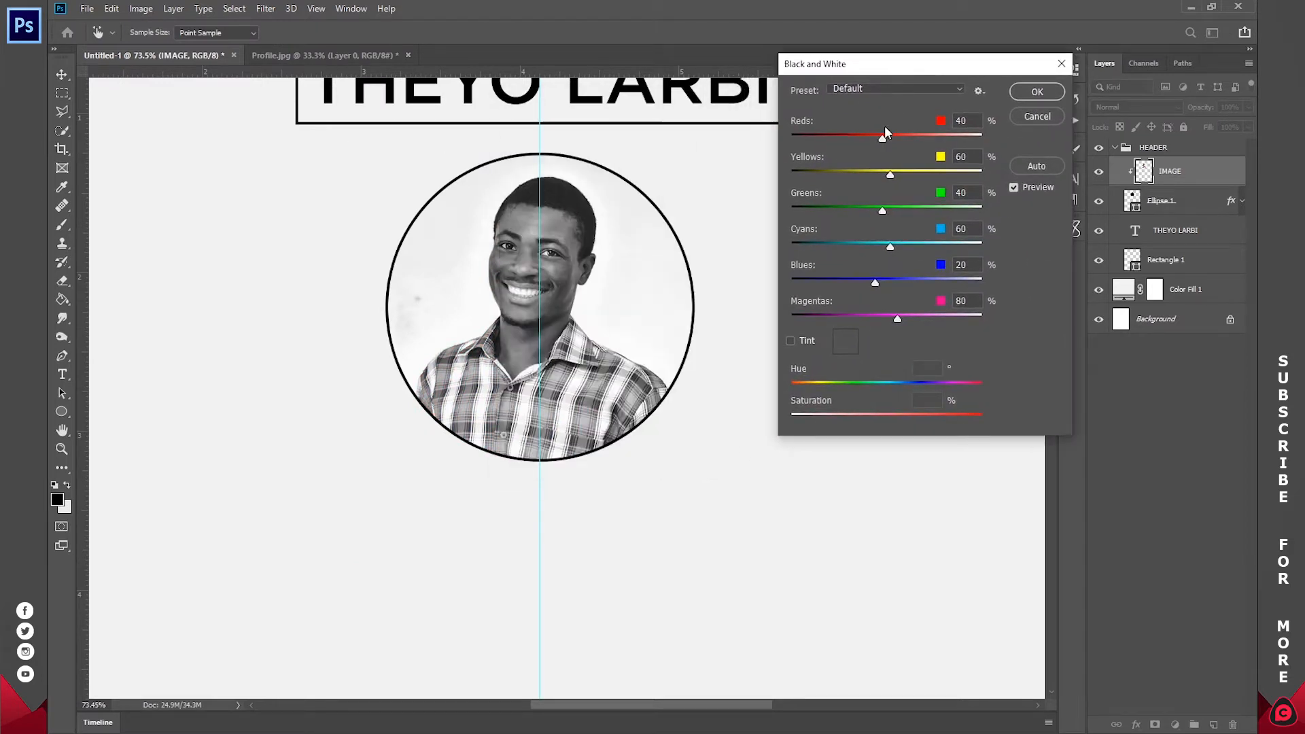
pyautogui.moveTo(893, 137)
pyautogui.mouseDown()
pyautogui.moveTo(855, 137)
pyautogui.moveTo(931, 140)
pyautogui.moveTo(901, 141)
pyautogui.mouseUp()
pyautogui.hotkey('ctrl', 'z')
pyautogui.click(1028, 94)
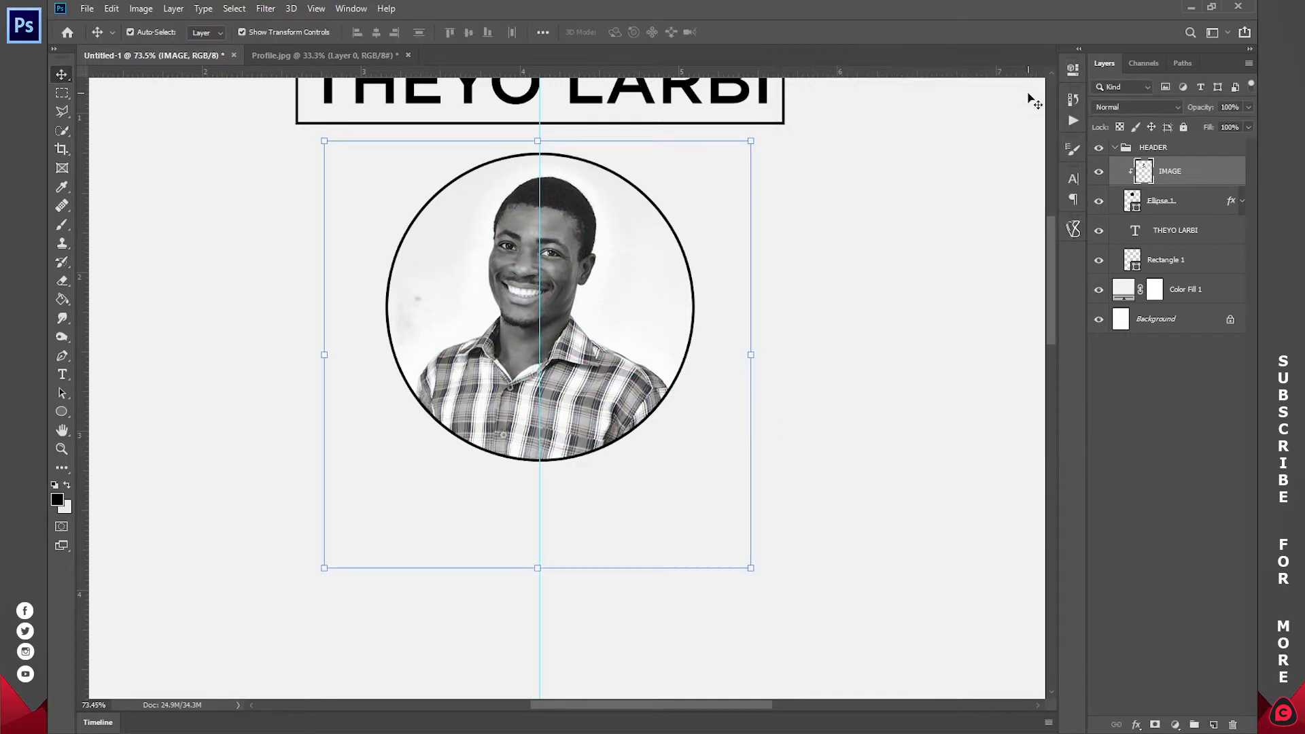
pyautogui.click(1099, 171)
# - Show the photo again, fit the page on screen, and place a LOREM IPSUM text line below the photo
pyautogui.click(1100, 170)
pyautogui.click(62, 449)
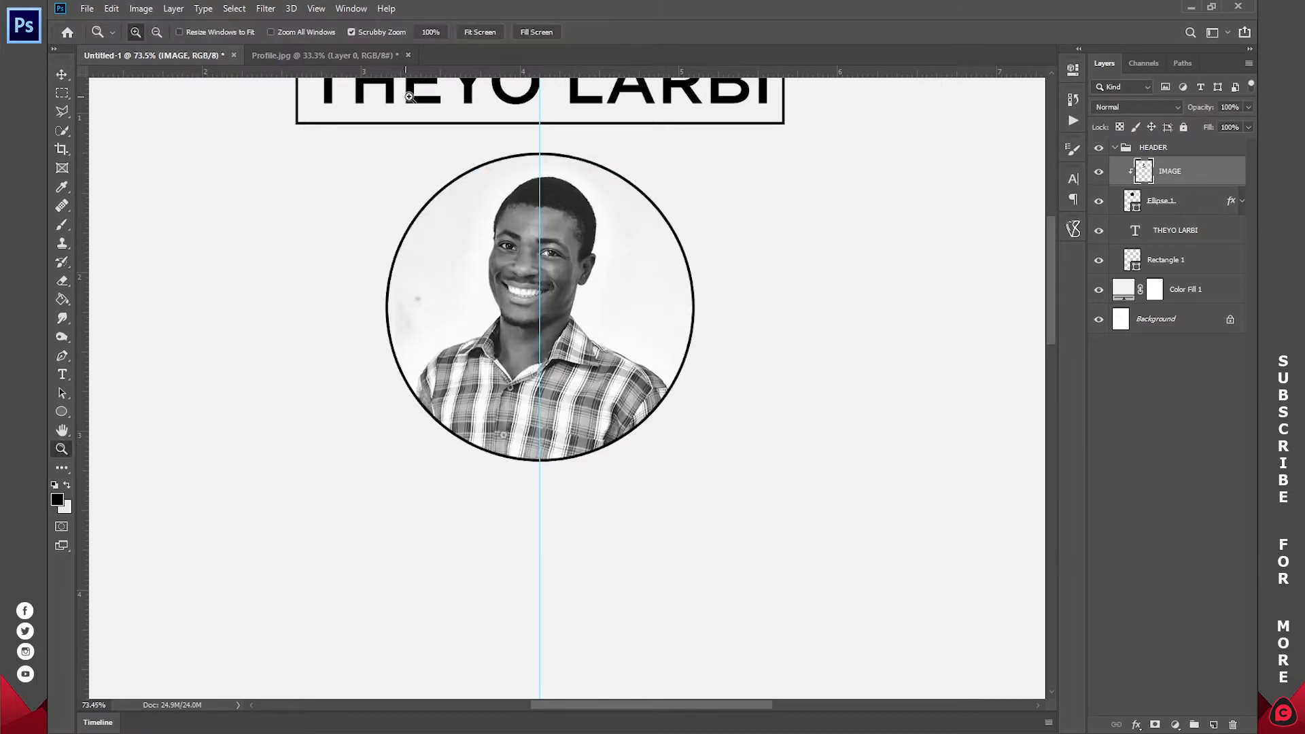
pyautogui.click(480, 32)
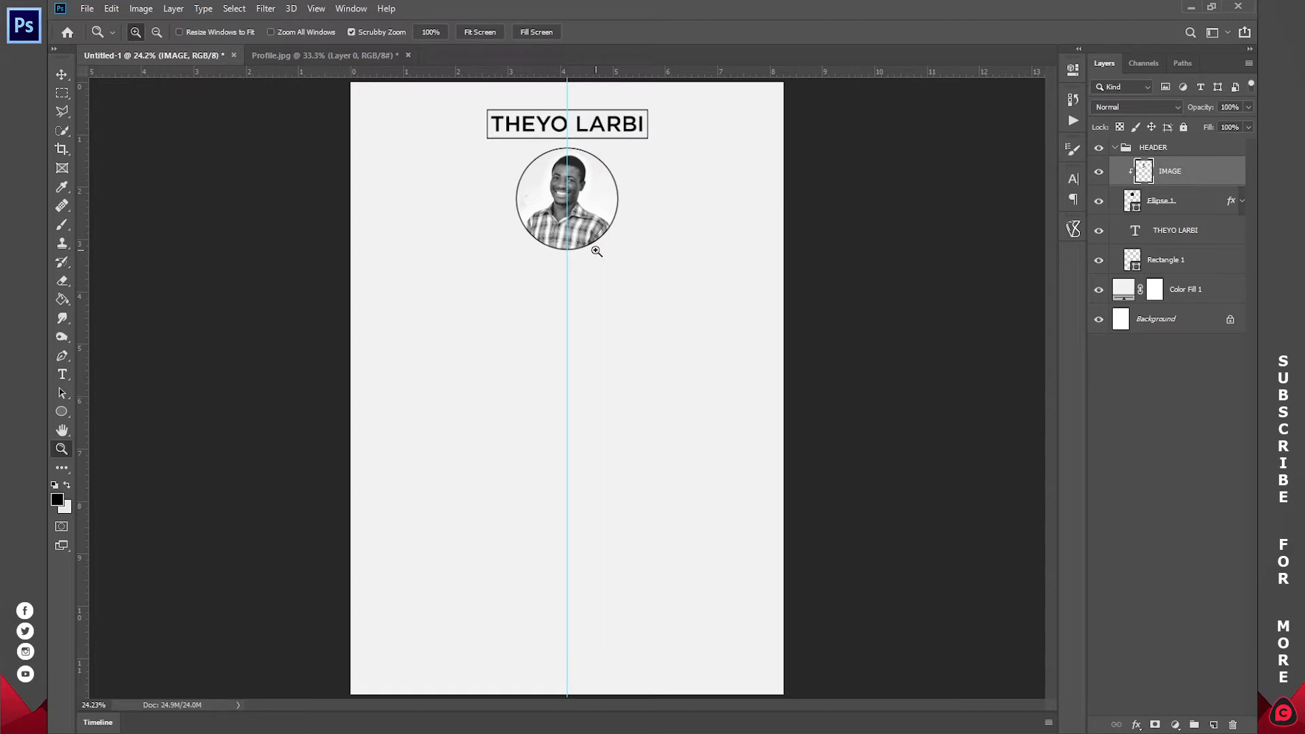
pyautogui.click(60, 377)
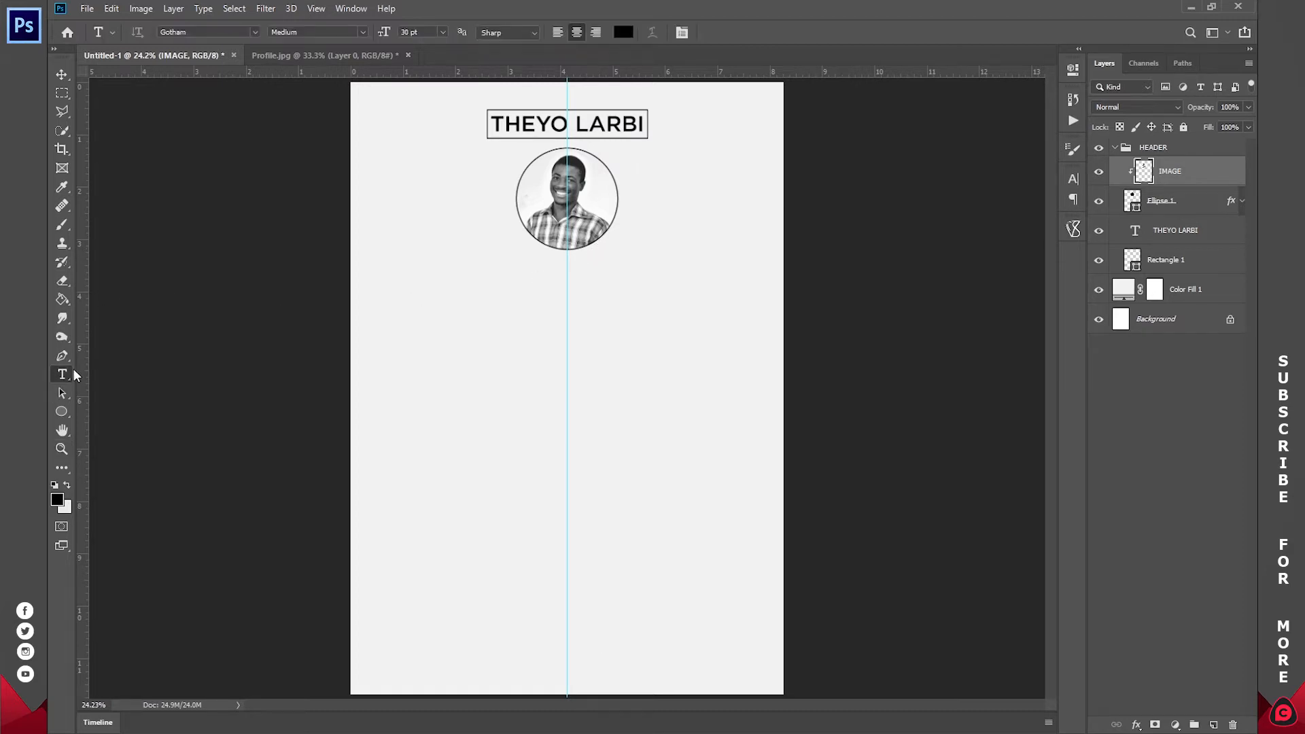
pyautogui.click(566, 272)
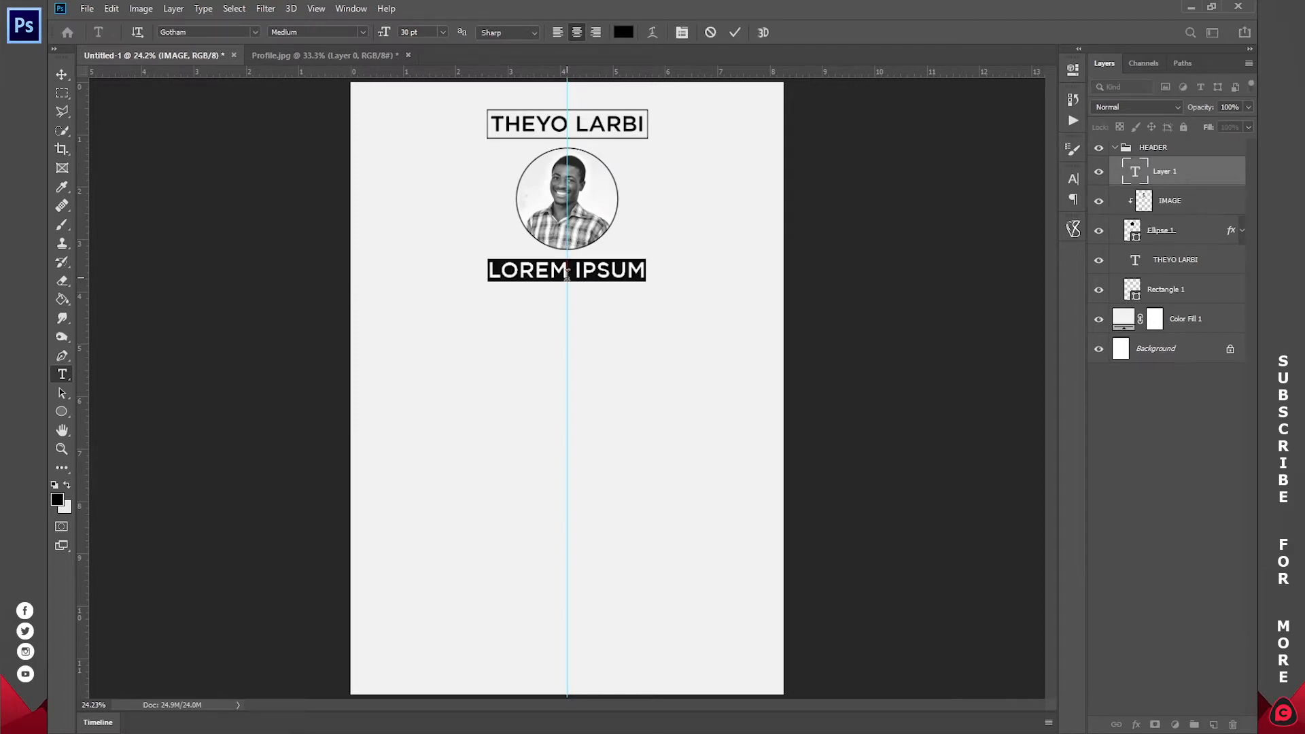
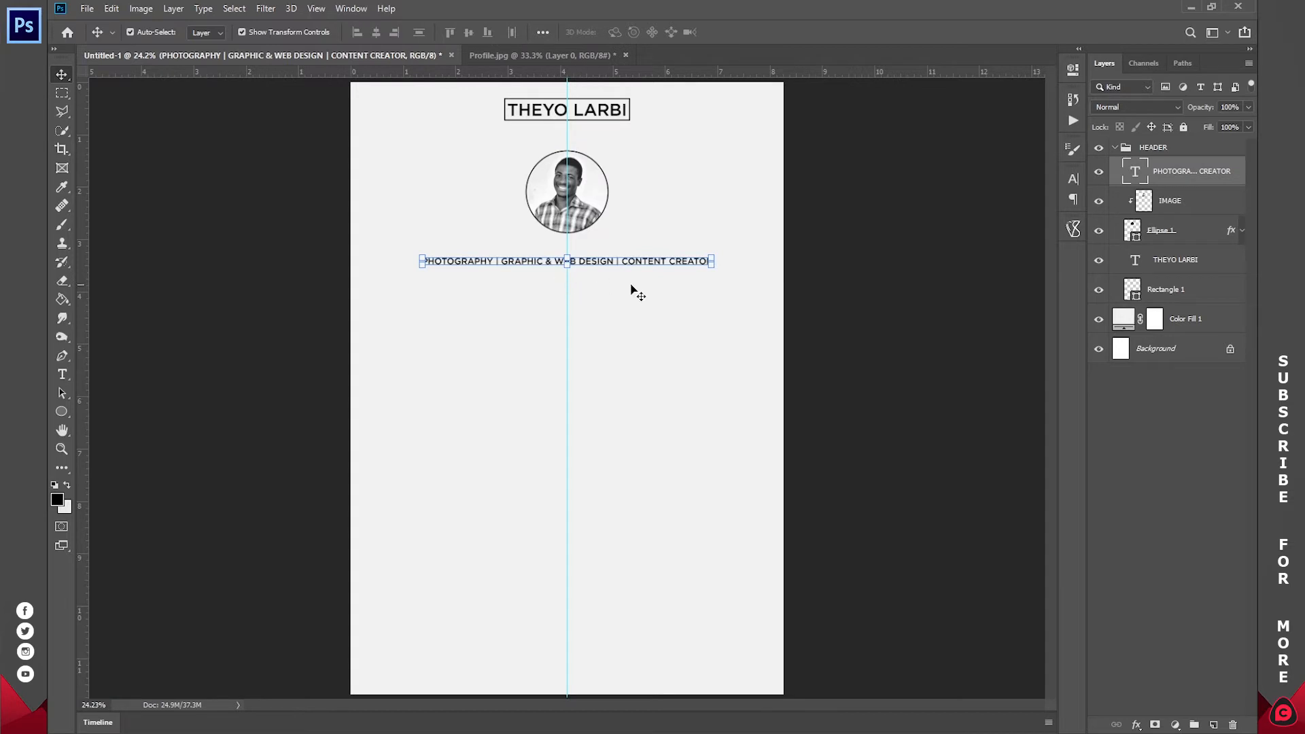
# - Change the tagline to PHOTOGRAPHER and DESIGNER wording and move it up under the name
pyautogui.doubleClick(501, 264)
pyautogui.press('BackSpace')
pyautogui.write('ER')
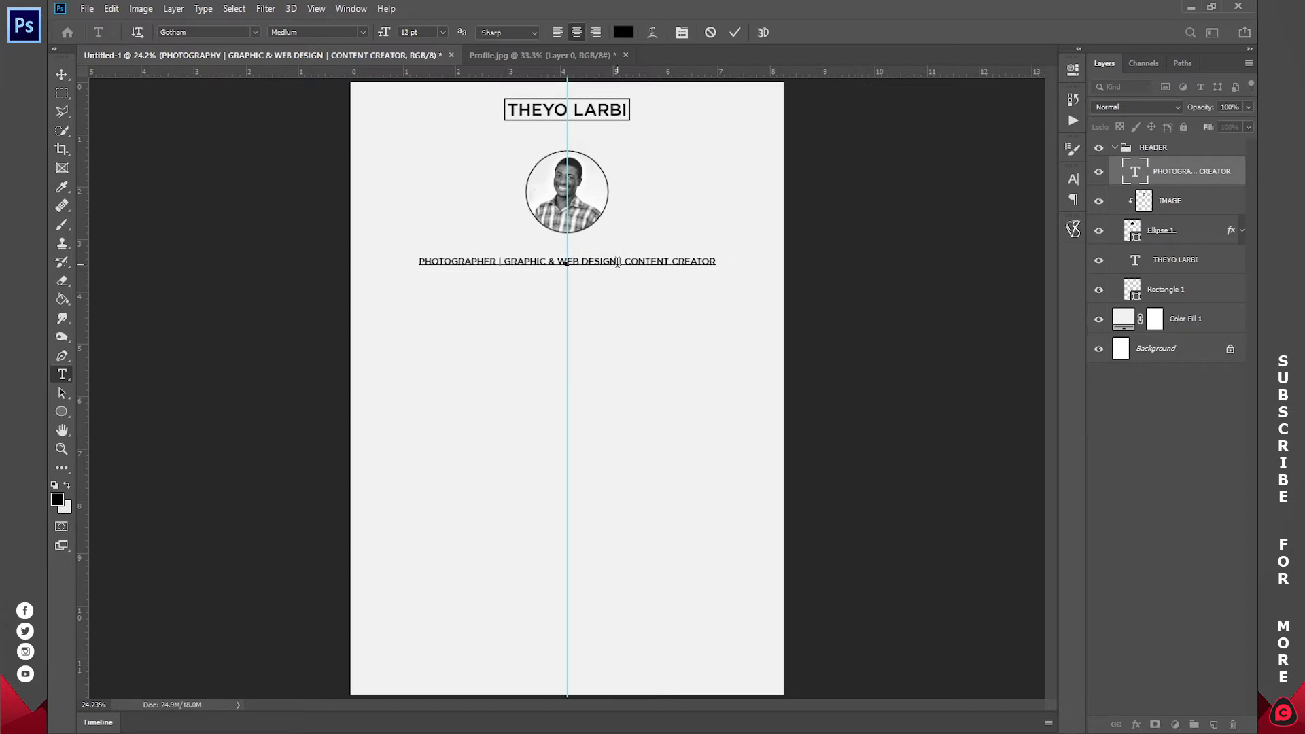
pyautogui.write('ER')
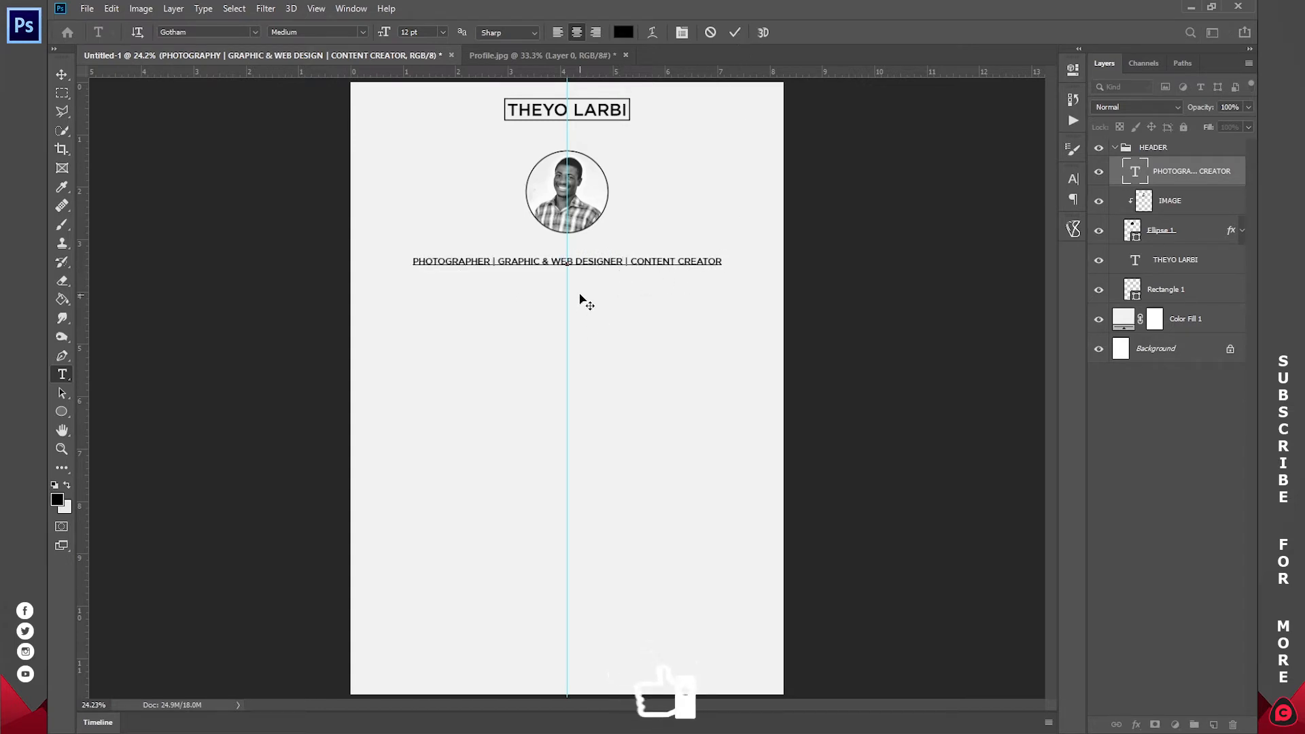
pyautogui.moveTo(582, 279); pyautogui.dragTo(578, 170)
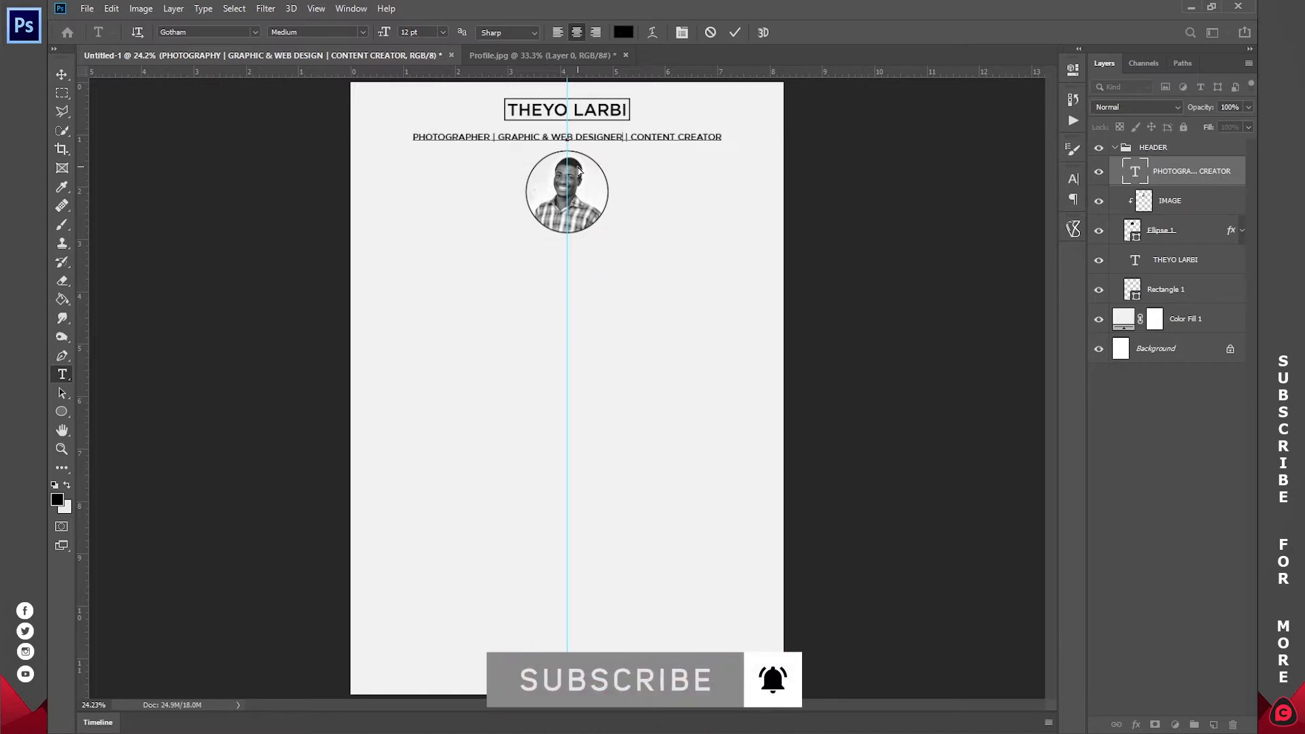
pyautogui.click(733, 33)
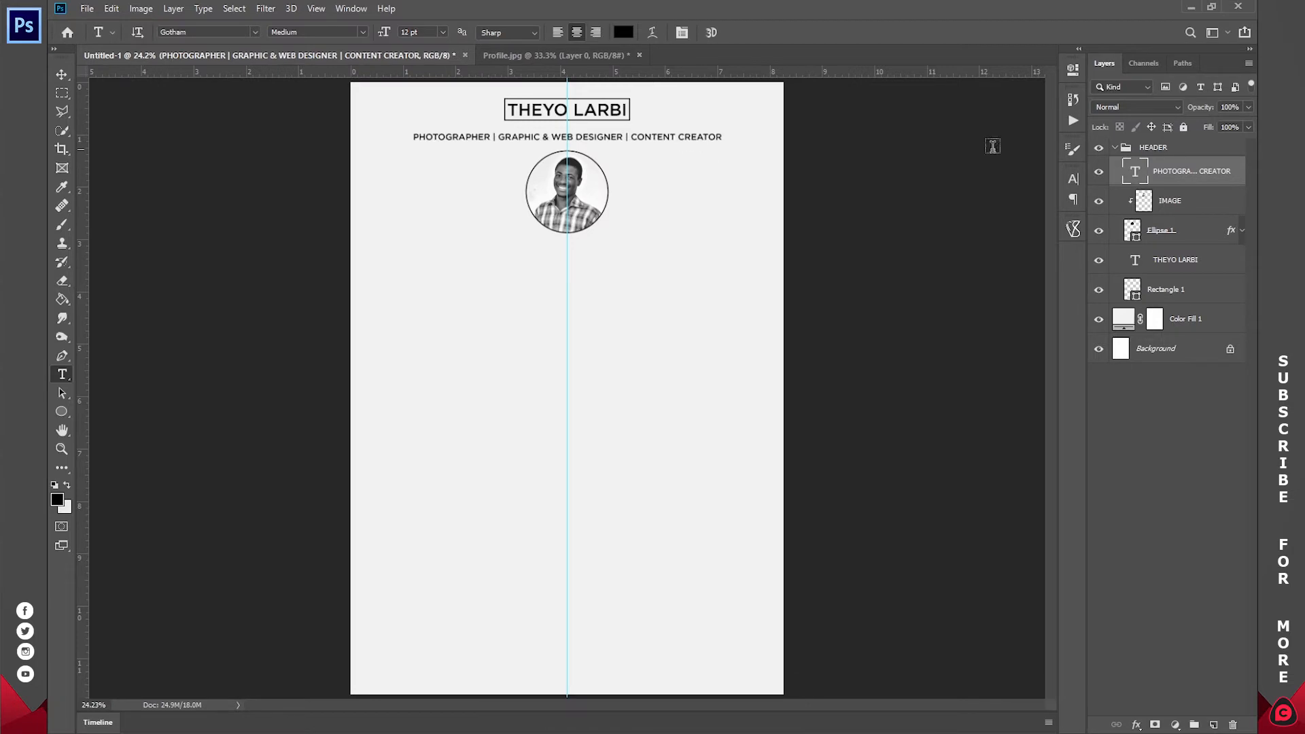
# - Collapse the HEADER group and add a new layer group named LHS
pyautogui.click(1115, 148)
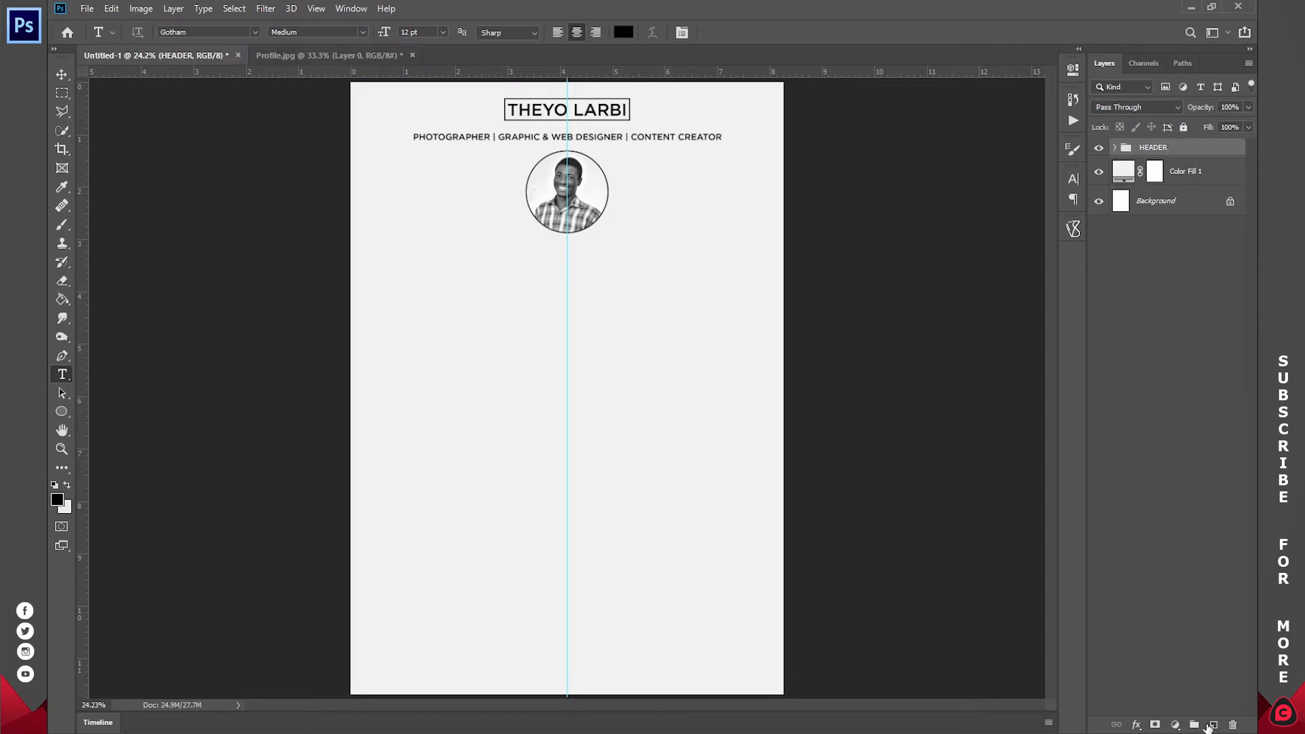
pyautogui.click(1195, 725)
pyautogui.doubleClick(1147, 148)
pyautogui.write('LE')
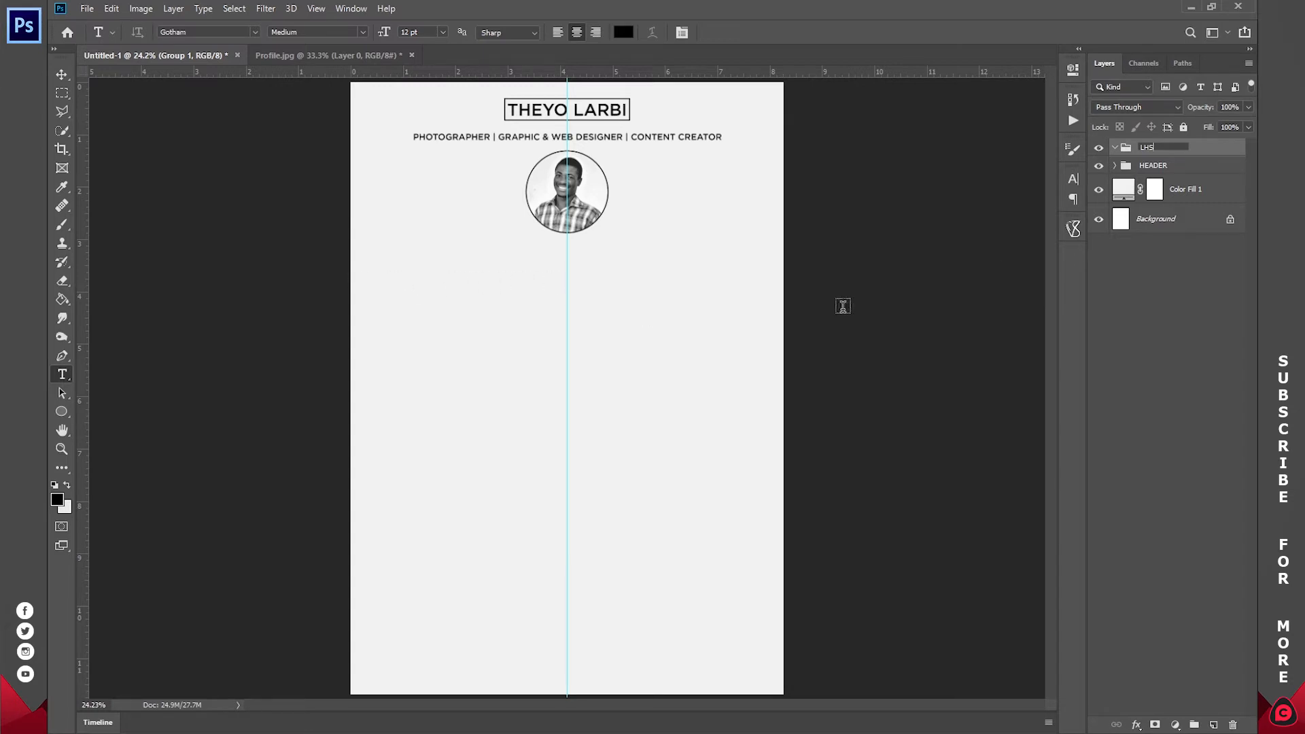
pyautogui.click(1181, 282)
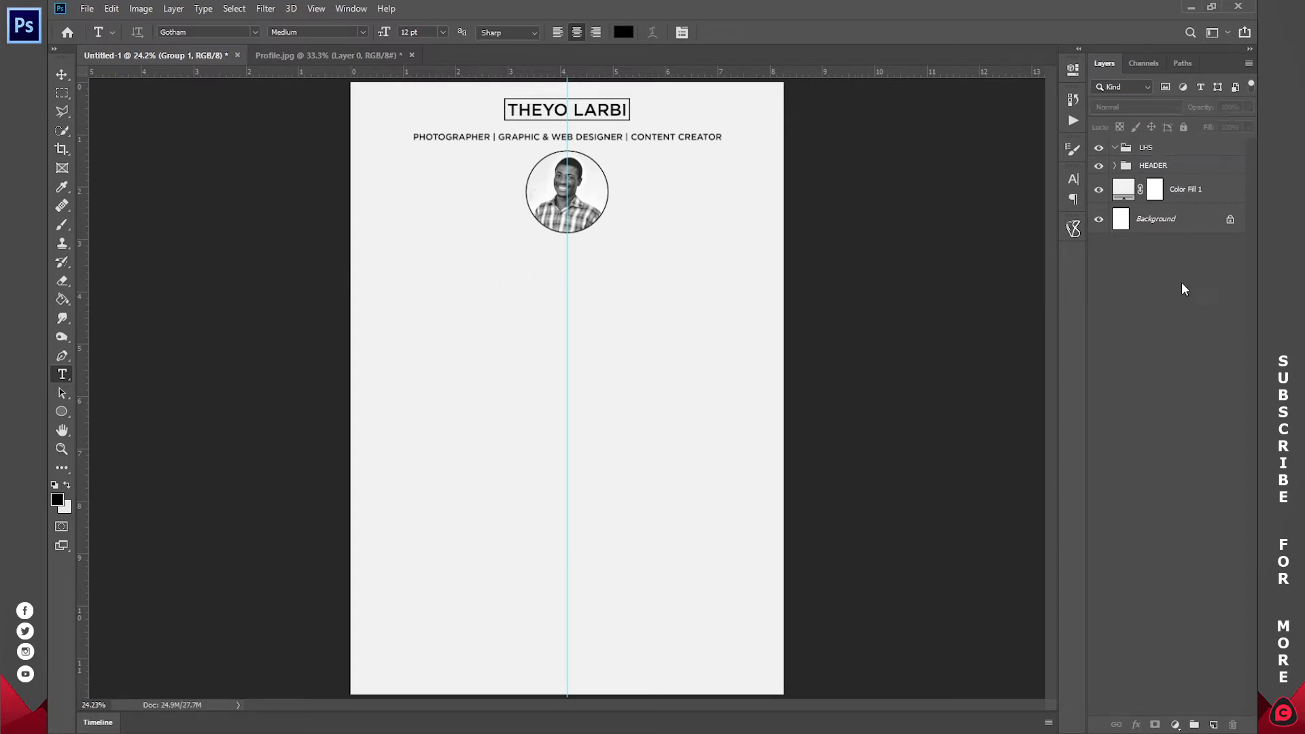
# - Add a second layer group named RHS and make LHS the target group
pyautogui.click(1194, 725)
pyautogui.doubleClick(1159, 147)
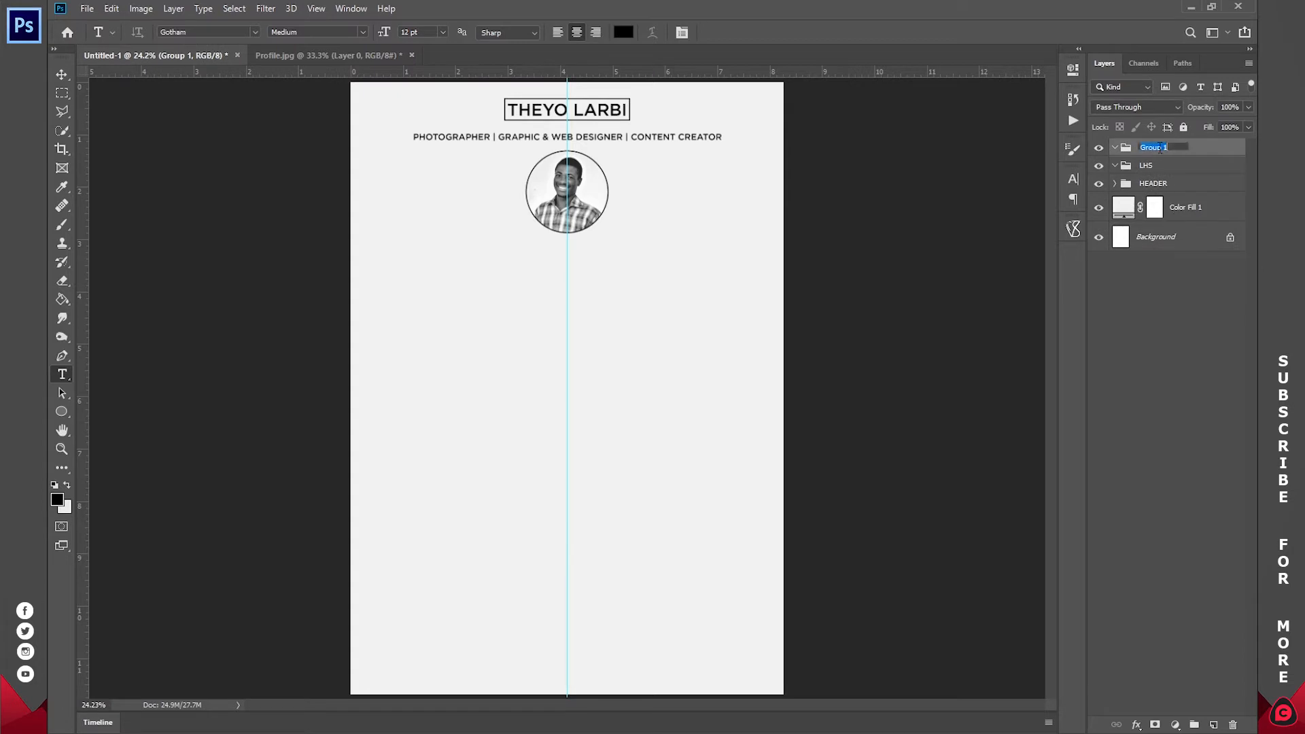
pyautogui.write('RHS')
pyautogui.press('Return')
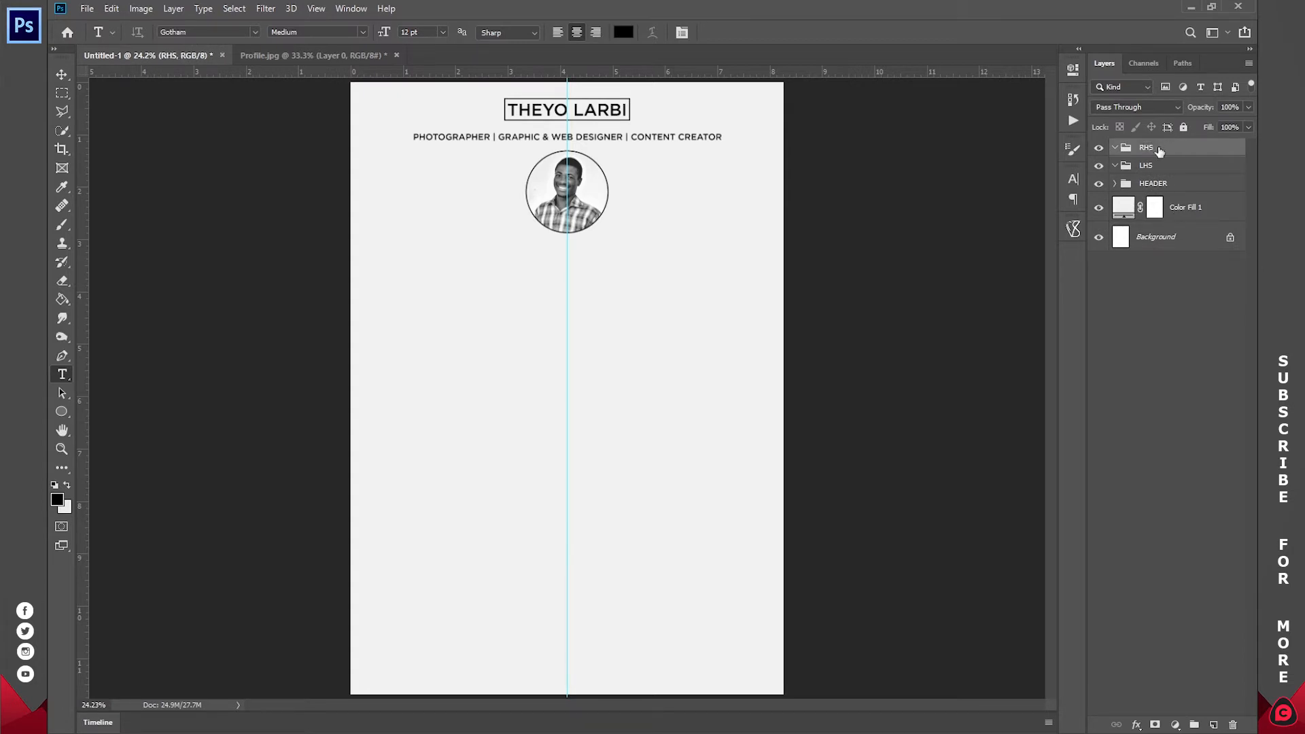
pyautogui.click(1153, 174)
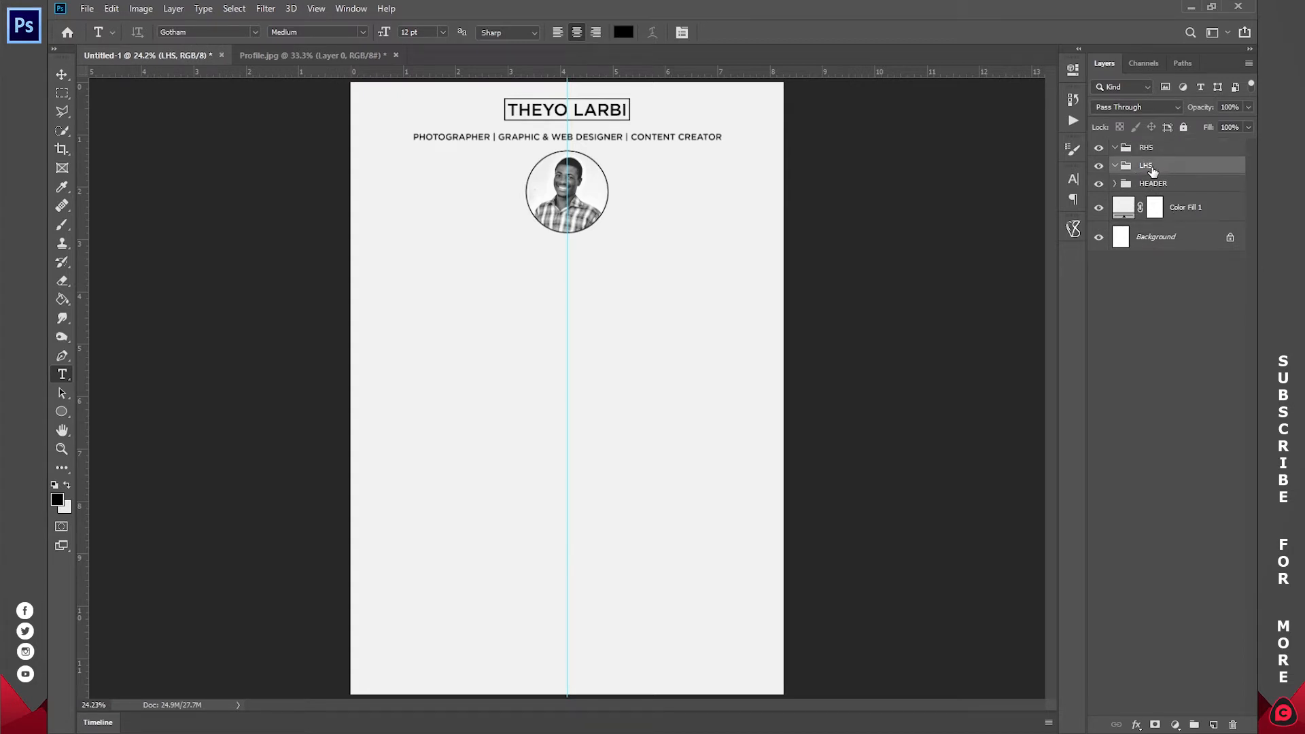
pyautogui.hotkey('alt', 'Tab')
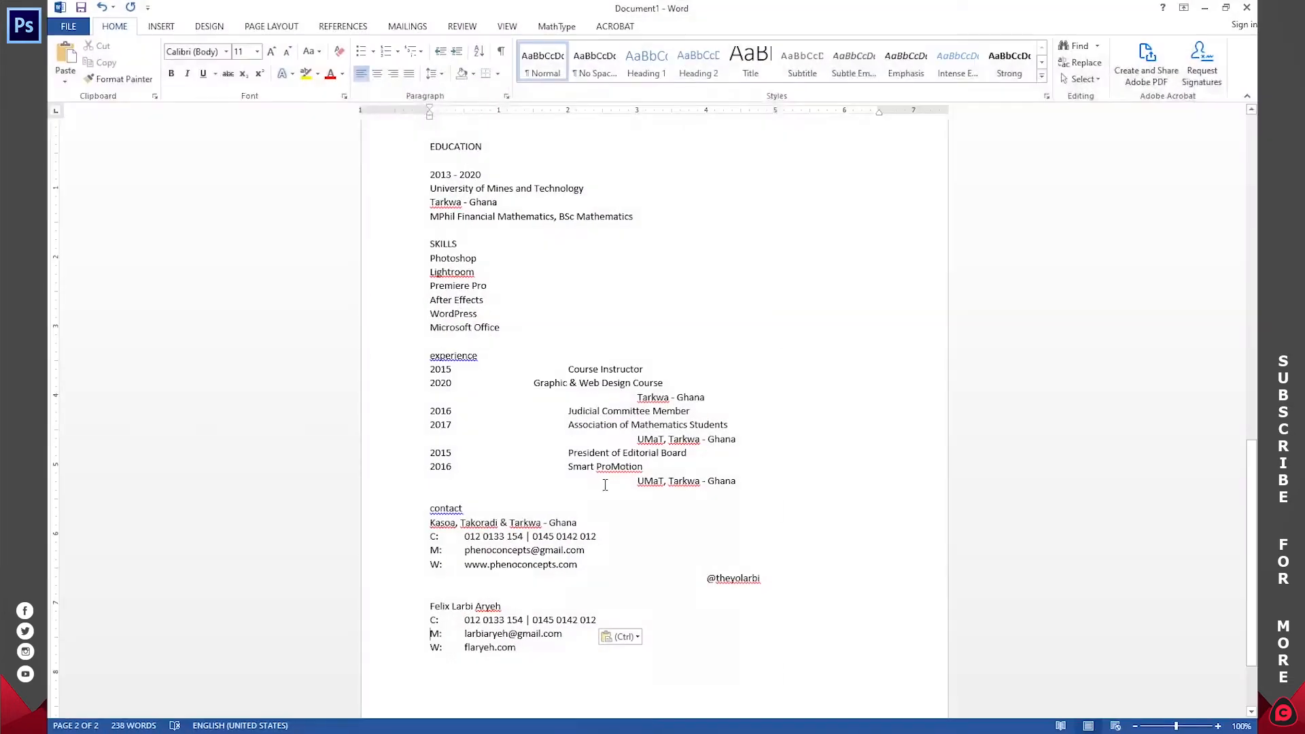
# - In Word, copy the résumé text from the experience heading to the end of the document
pyautogui.scroll(8, 570, 398)
pyautogui.scroll(8, 570, 398)
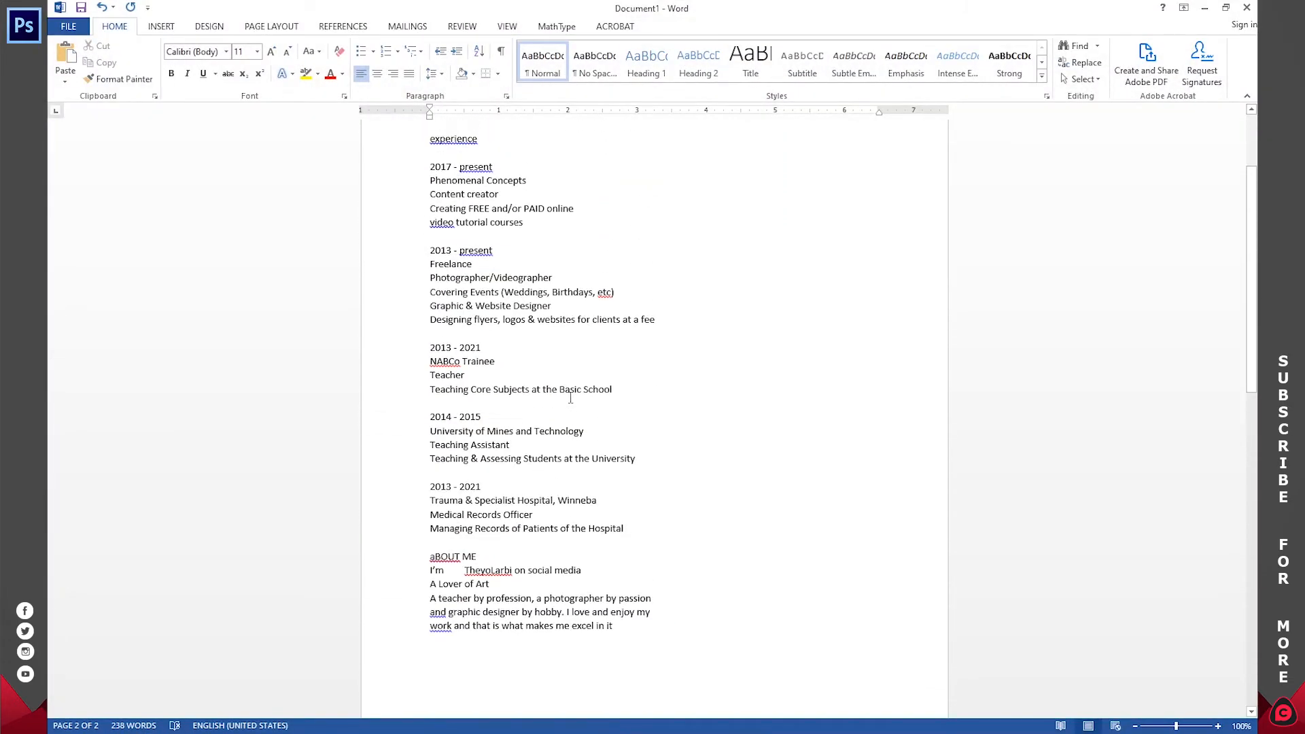
pyautogui.scroll(-3, 570, 398)
pyautogui.scroll(1, 570, 397)
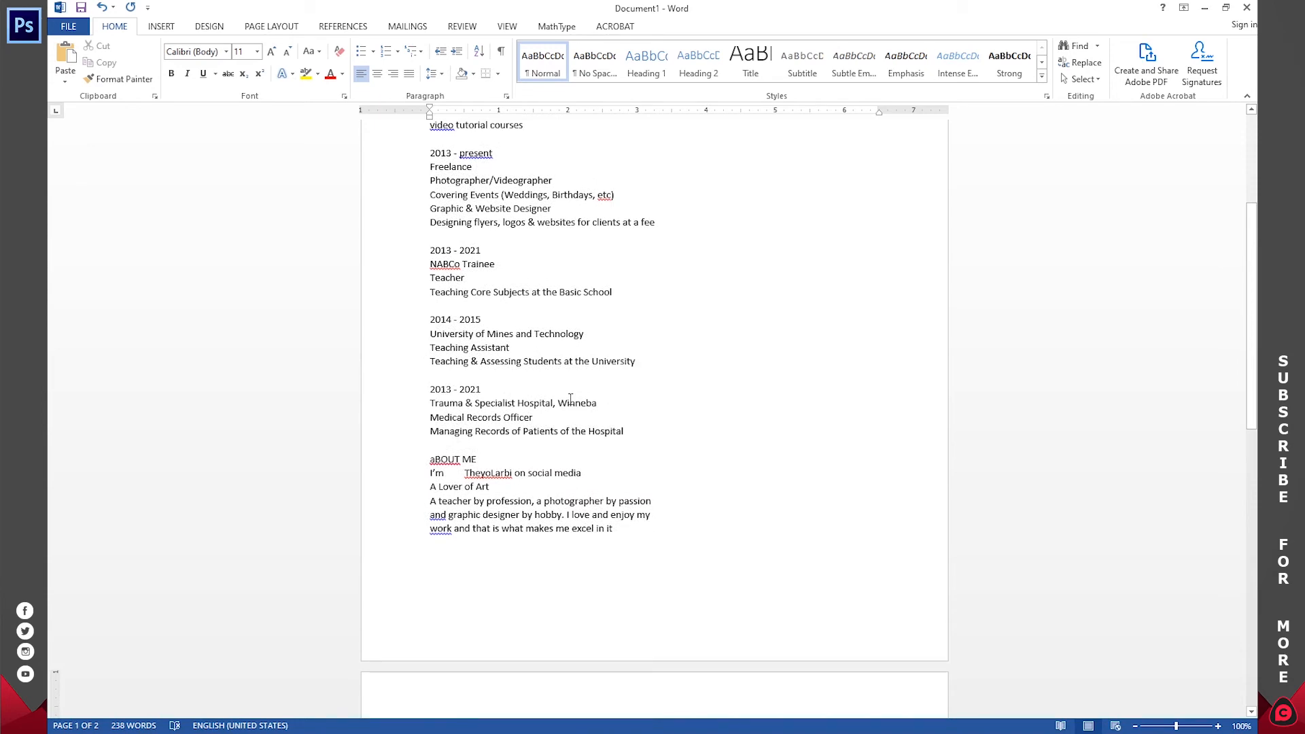
pyautogui.moveTo(619, 528); pyautogui.dragTo(429, 273)
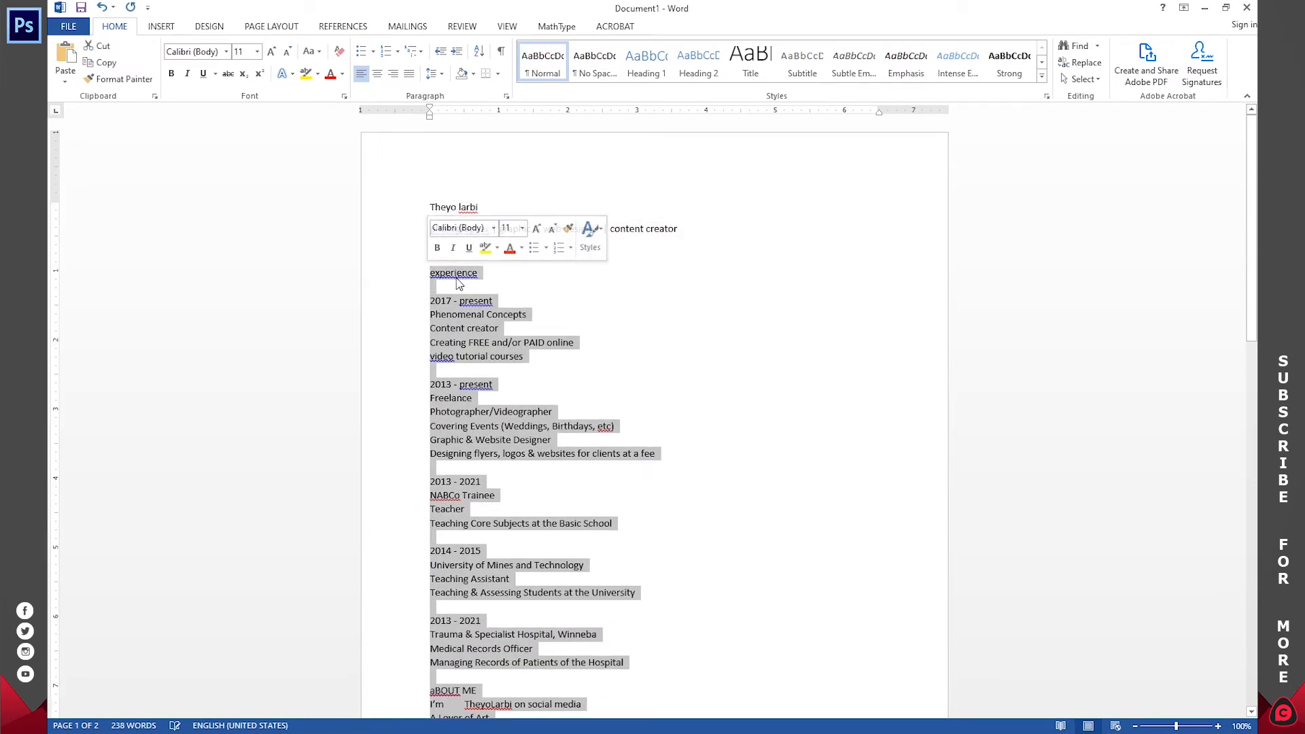
pyautogui.rightClick(459, 273)
pyautogui.click(494, 303)
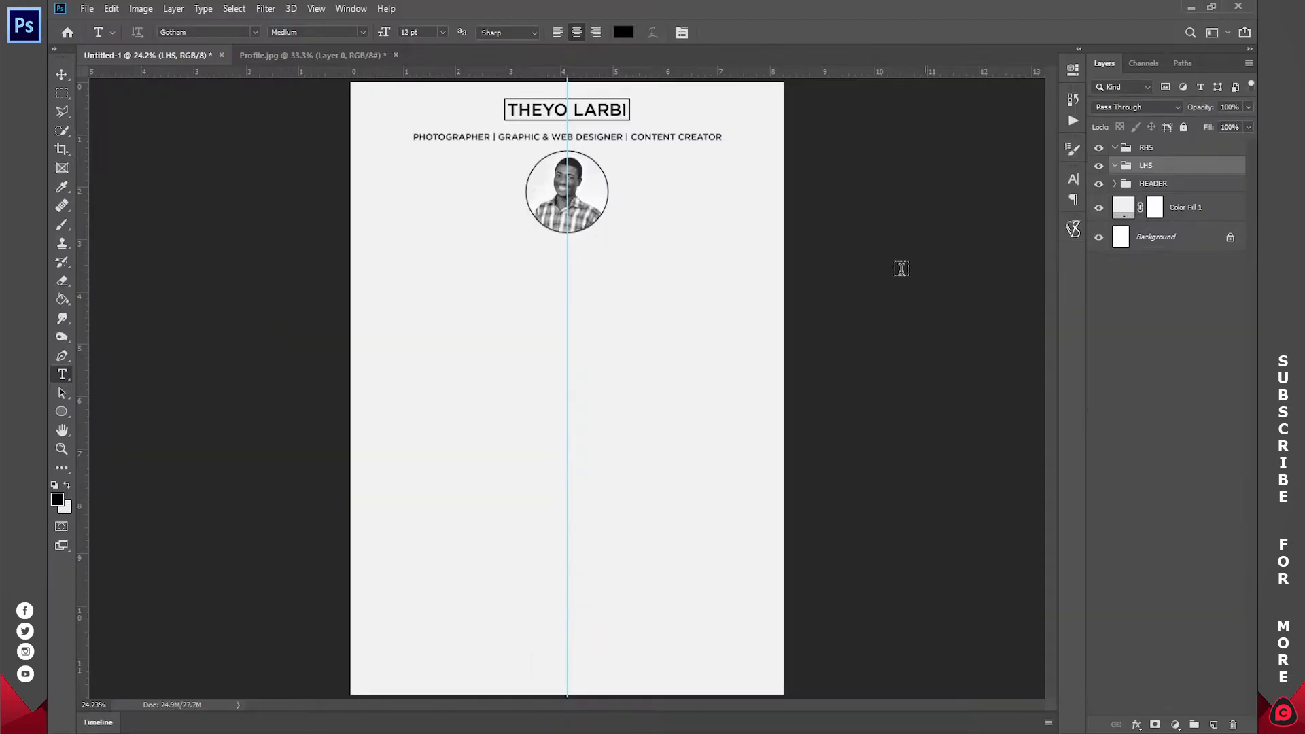
# - Paste the full CV text as a right-aligned text layer, then discard the overlong line
pyautogui.click(477, 322)
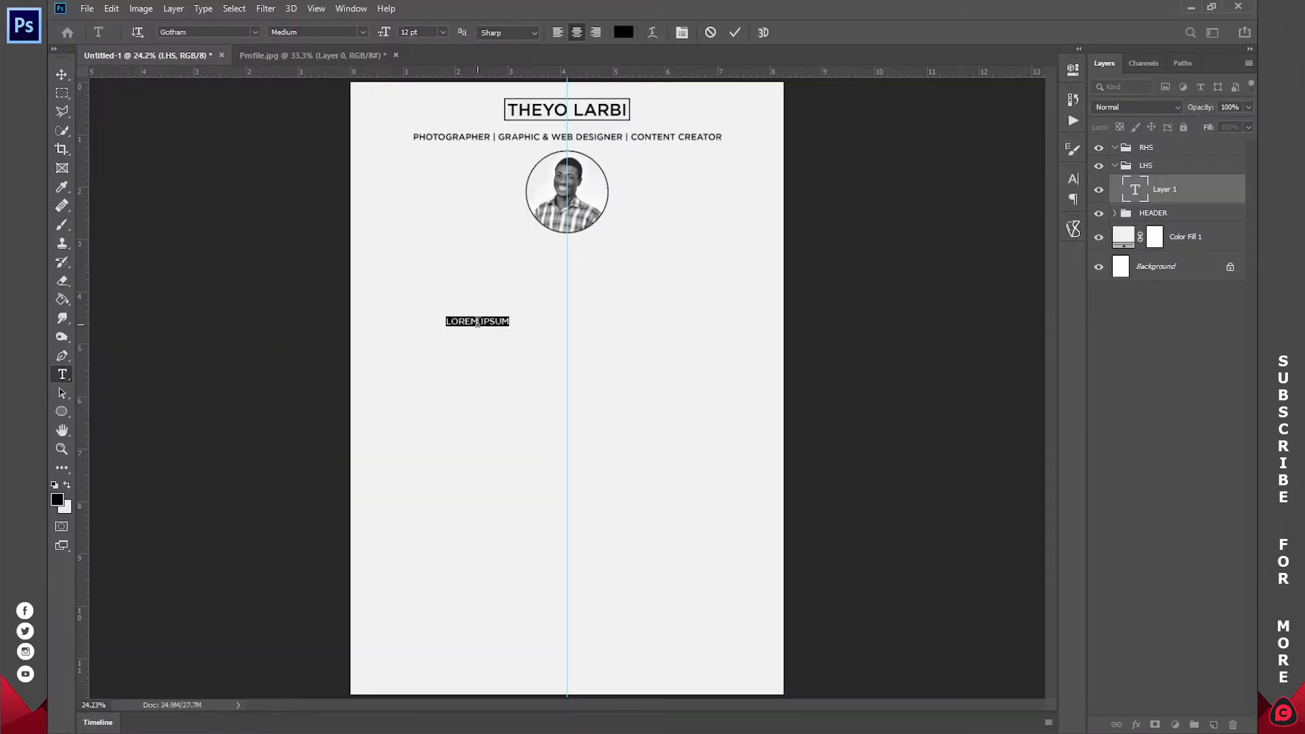
pyautogui.click(596, 33)
pyautogui.press('ctrl')
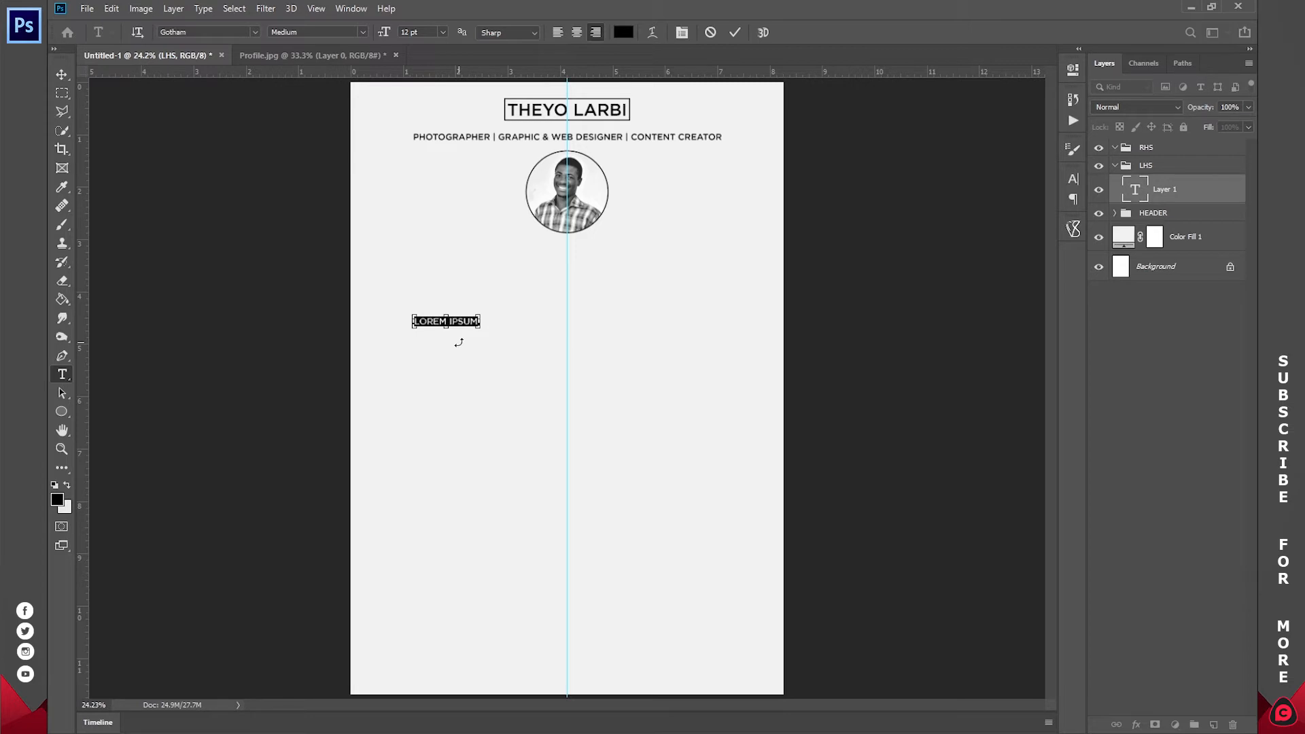
pyautogui.hotkey('ctrl', 'v')
pyautogui.moveTo(461, 344); pyautogui.dragTo(900, 317)
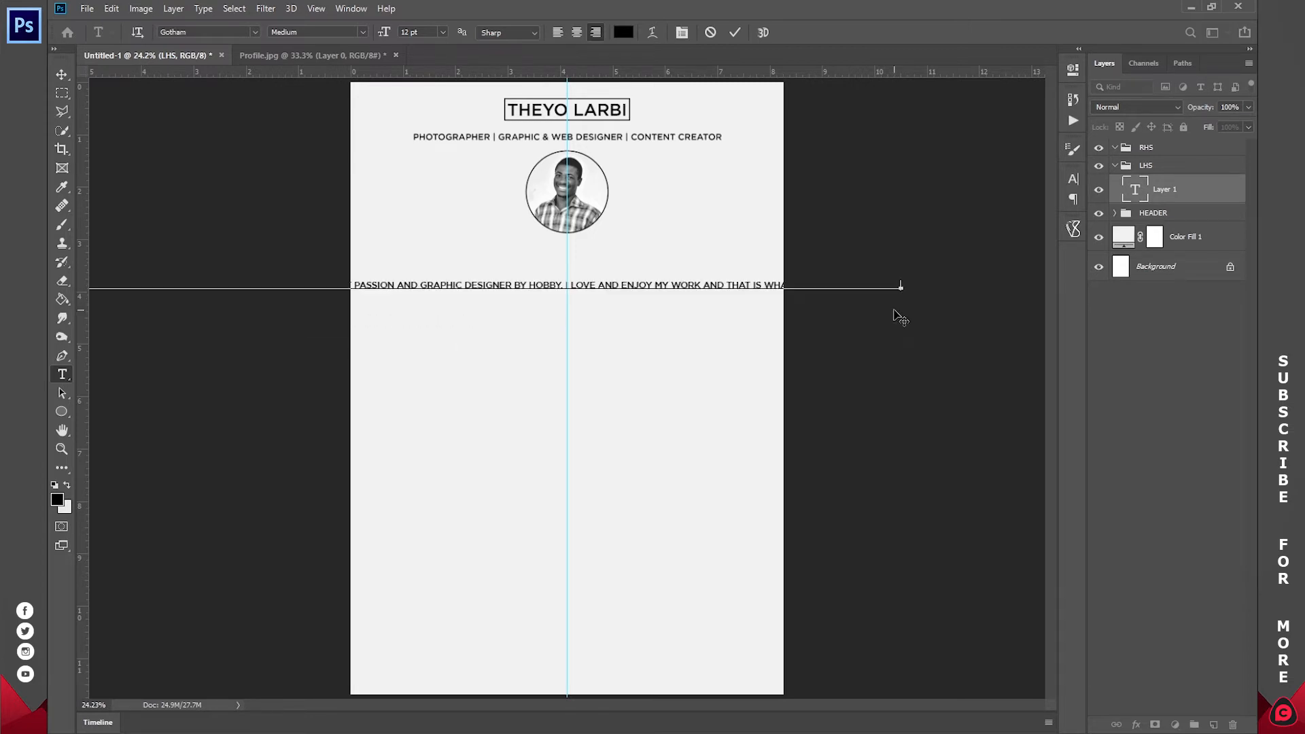
pyautogui.moveTo(437, 312); pyautogui.dragTo(872, 316)
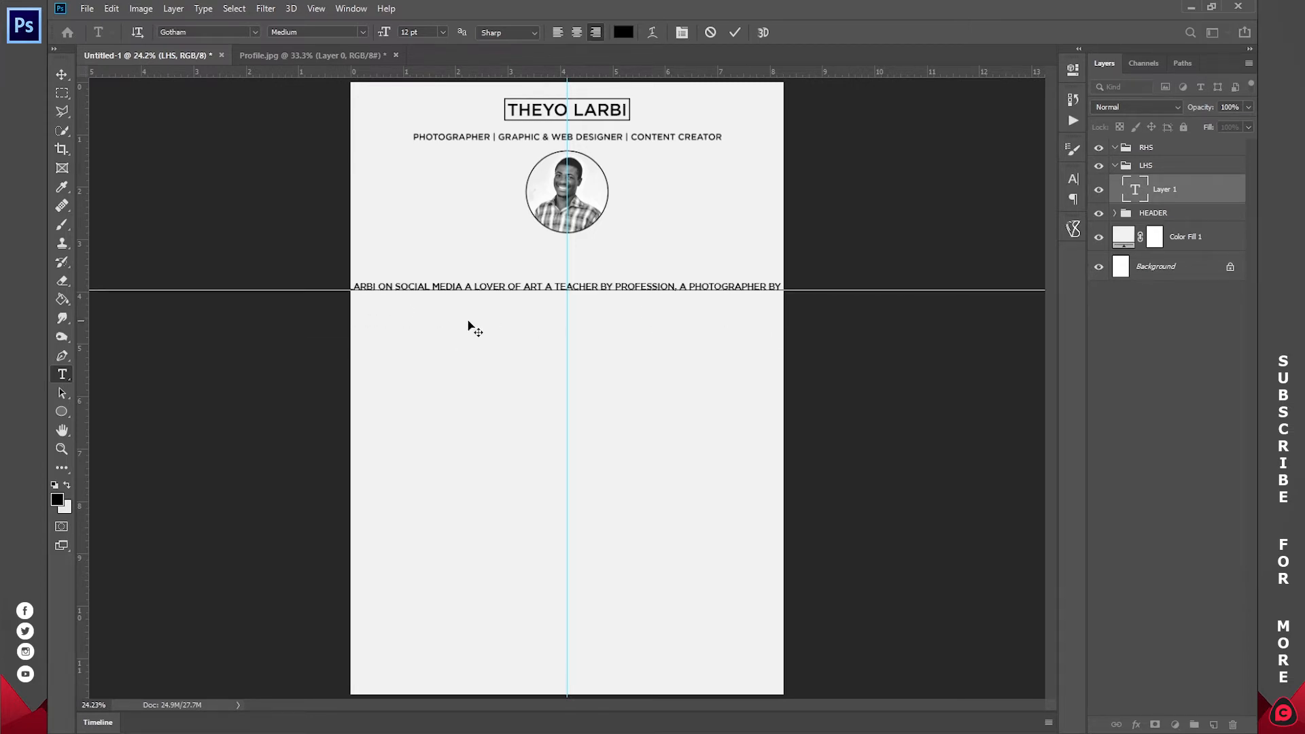
pyautogui.moveTo(392, 325); pyautogui.dragTo(912, 320)
pyautogui.moveTo(498, 312); pyautogui.dragTo(838, 316)
pyautogui.moveTo(435, 313); pyautogui.dragTo(863, 315)
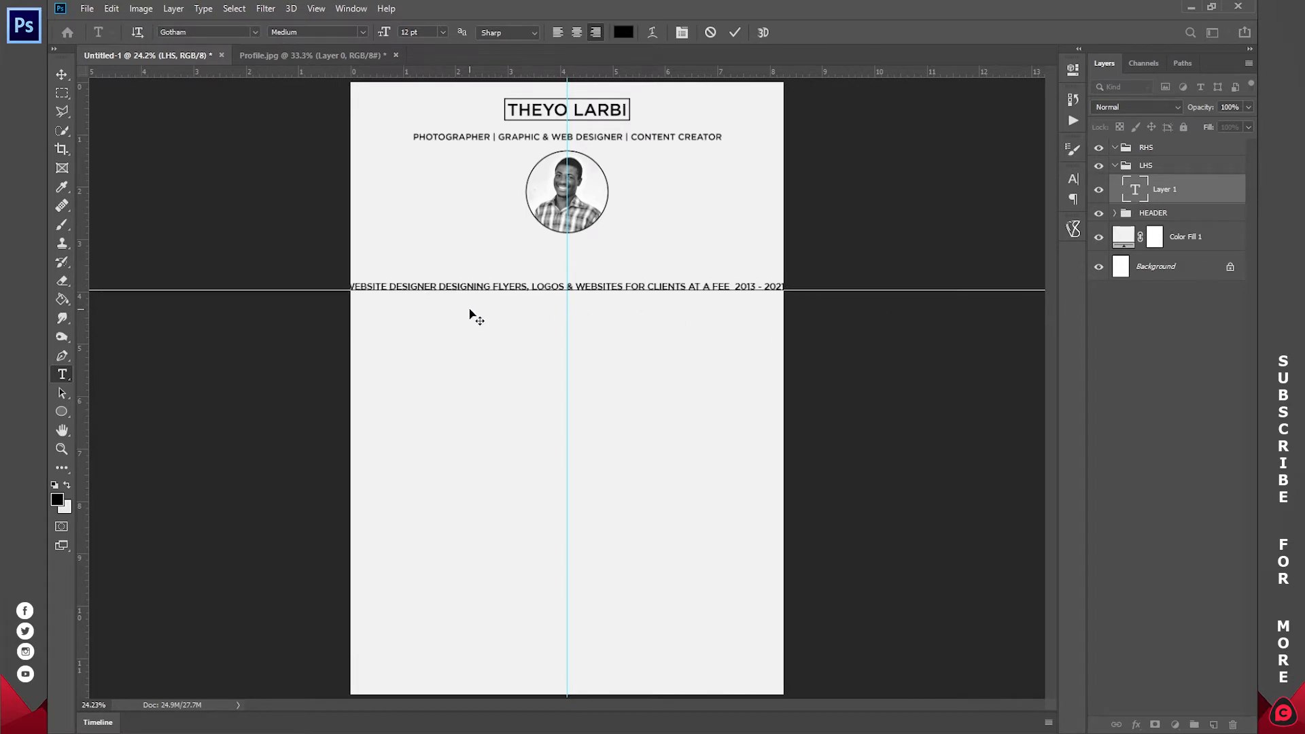
pyautogui.click(711, 34)
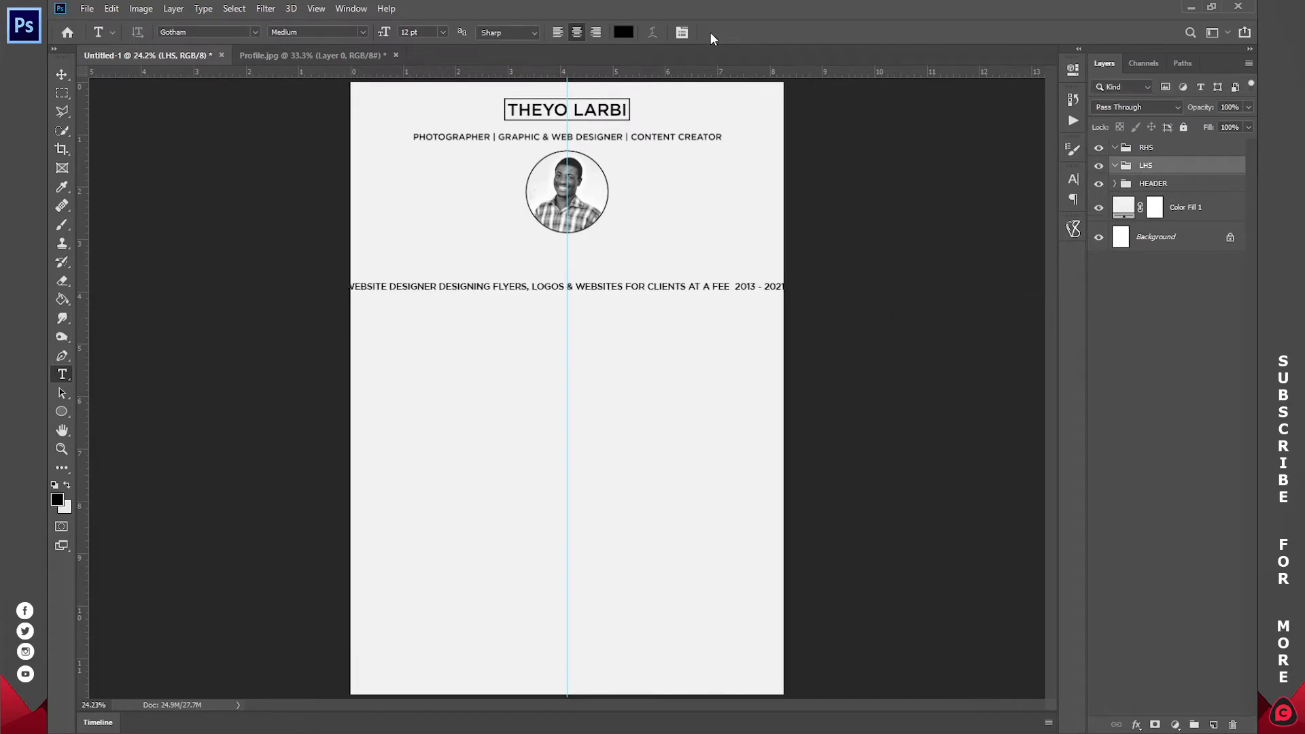
# - Copy only the first experience entry from Word and paste it into a new text layer
pyautogui.click(561, 719)
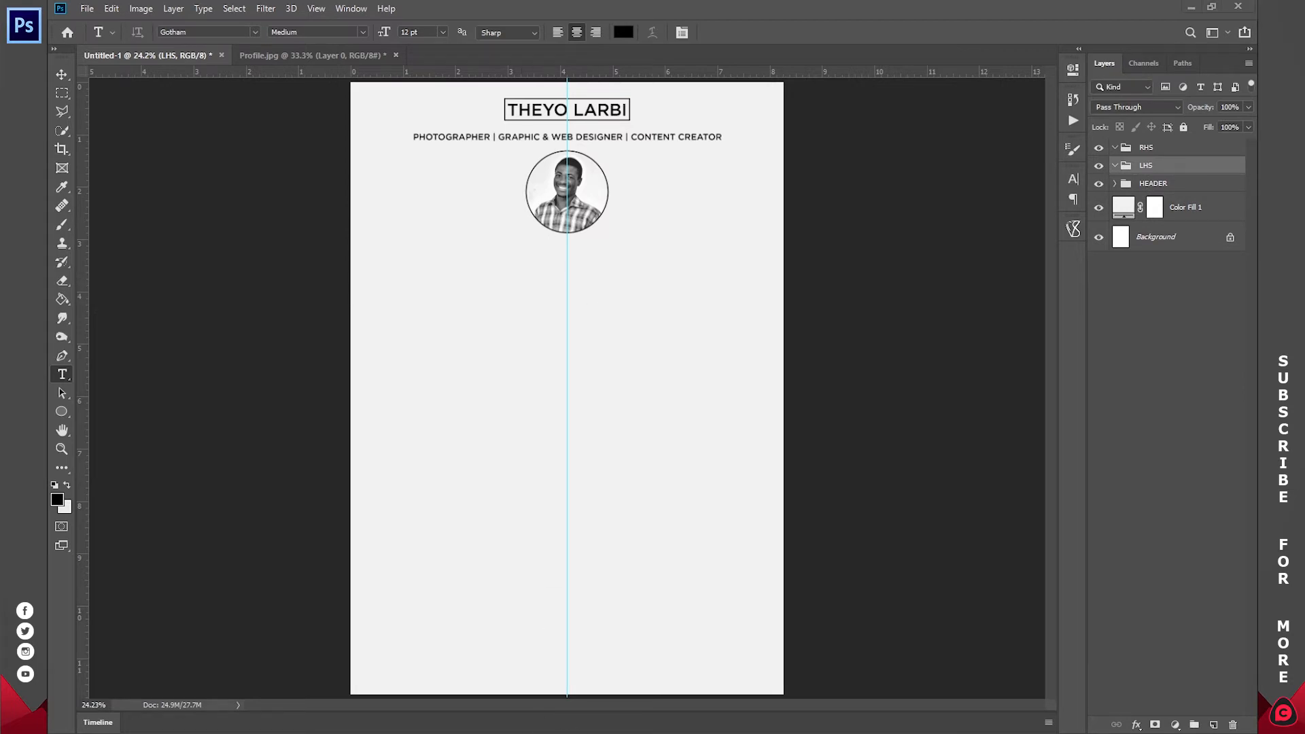
pyautogui.click(558, 411)
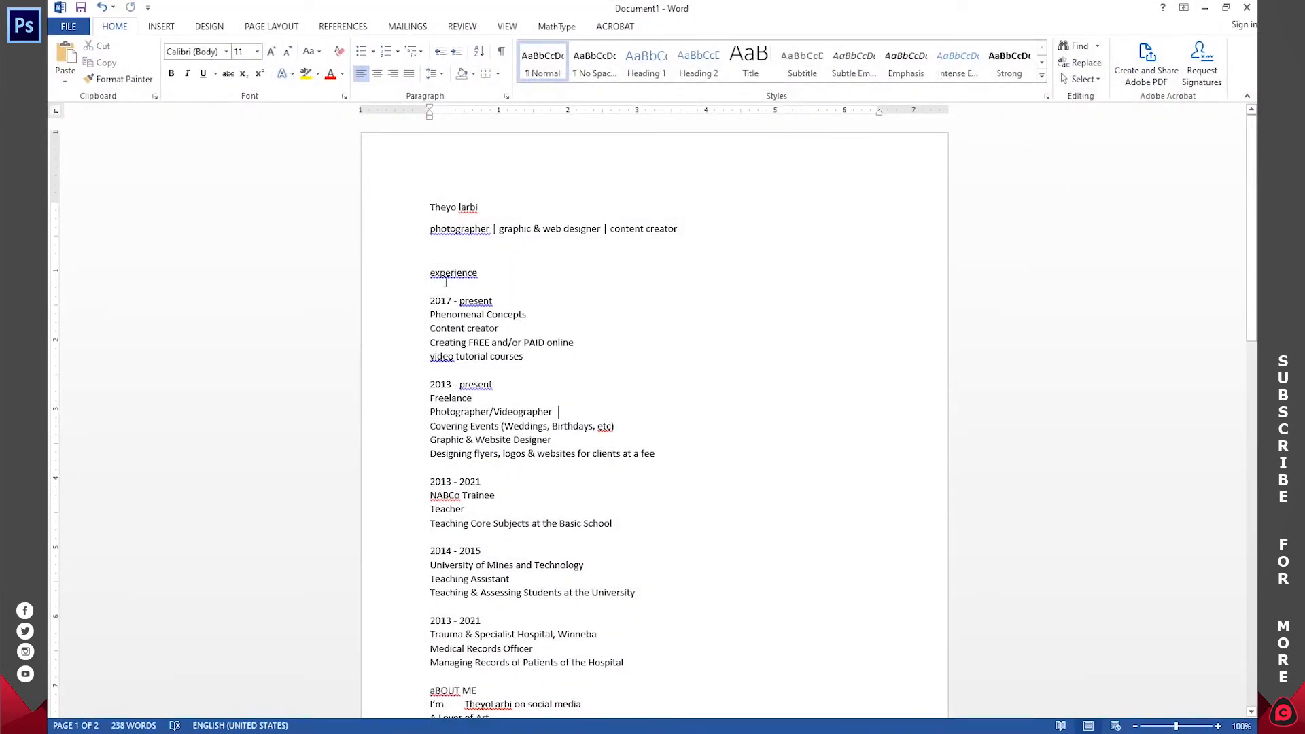
pyautogui.moveTo(529, 356); pyautogui.dragTo(429, 270)
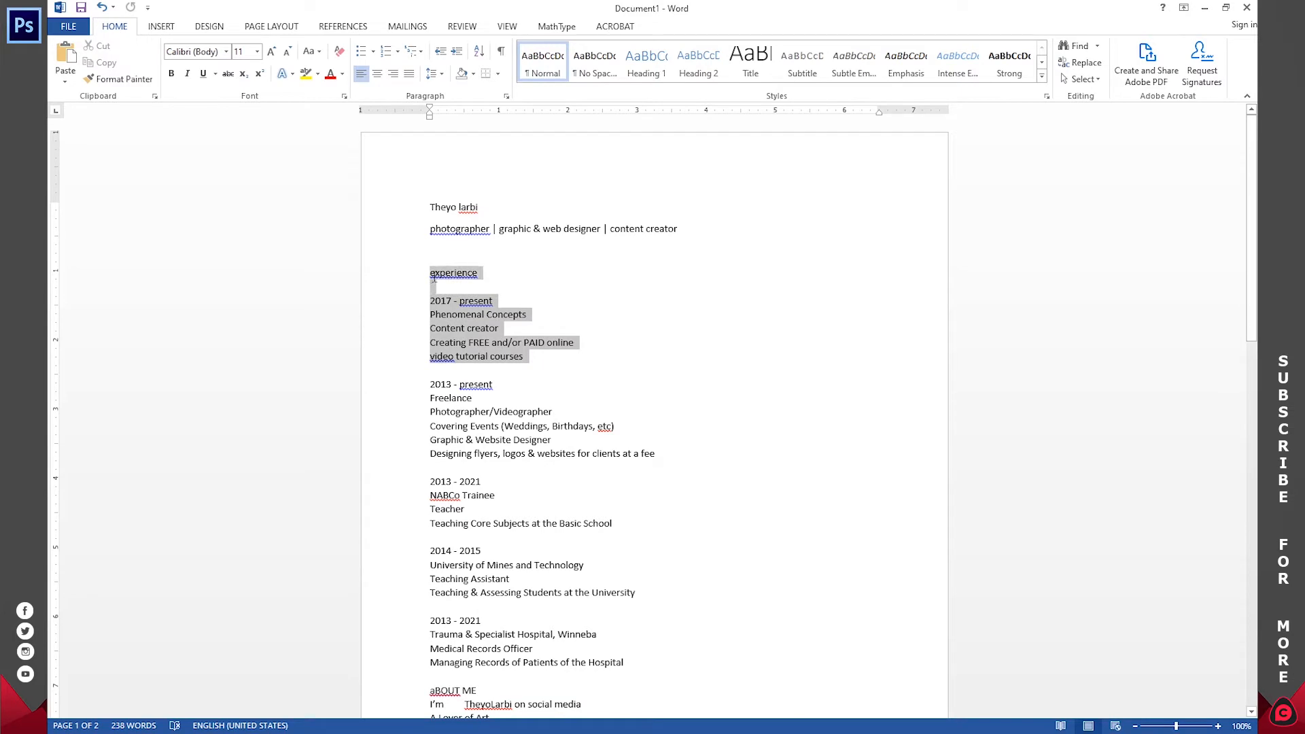
pyautogui.rightClick(451, 274)
pyautogui.click(478, 300)
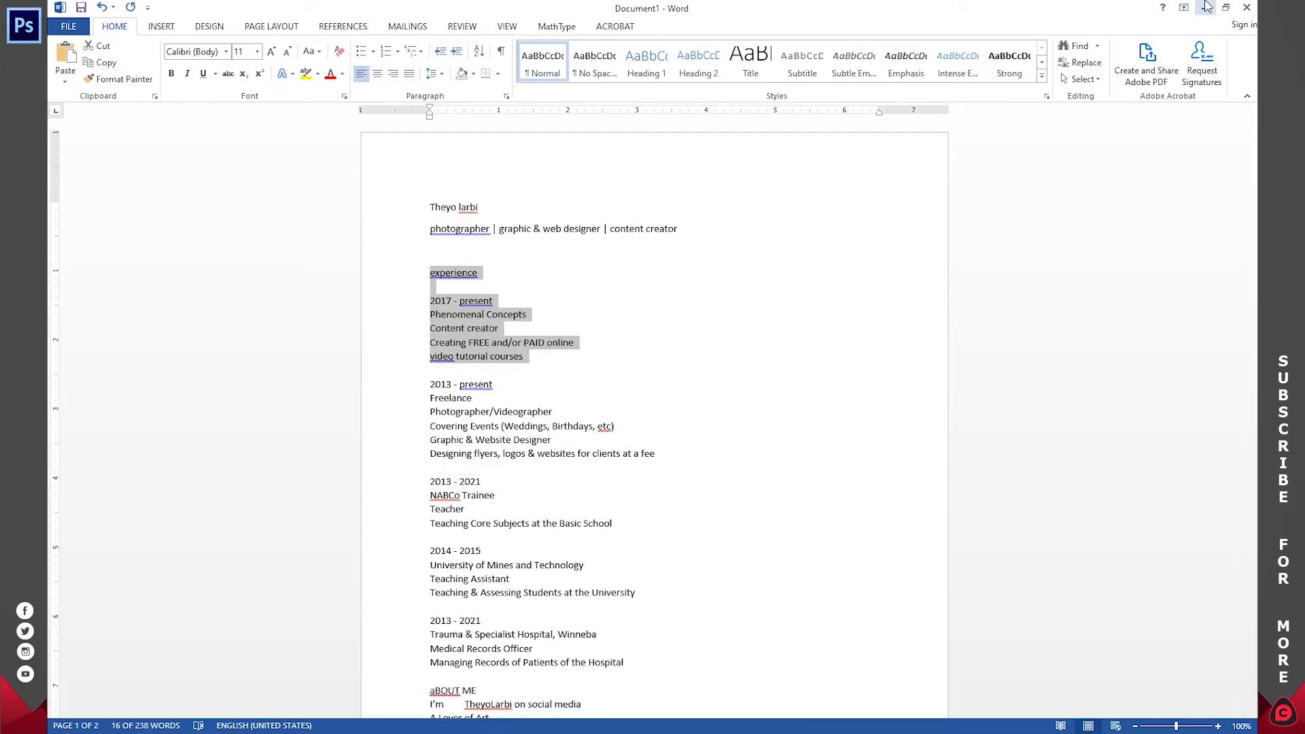
pyautogui.hotkey('alt', 'Tab')
pyautogui.click(555, 269)
pyautogui.hotkey('ctrl', 'v')
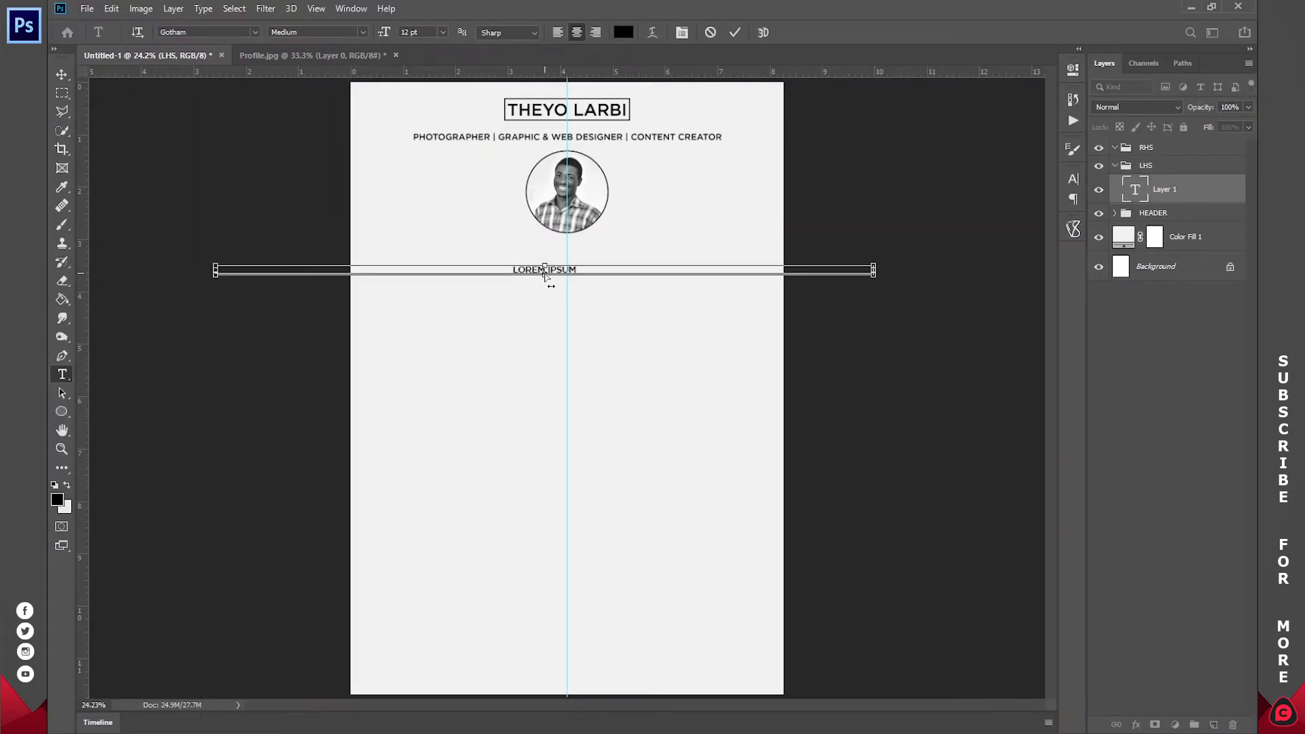
# - Right-align the experience text, break the line after 2017 - PRESENT, and shift it left
pyautogui.hotkey('ctrl', 'a')
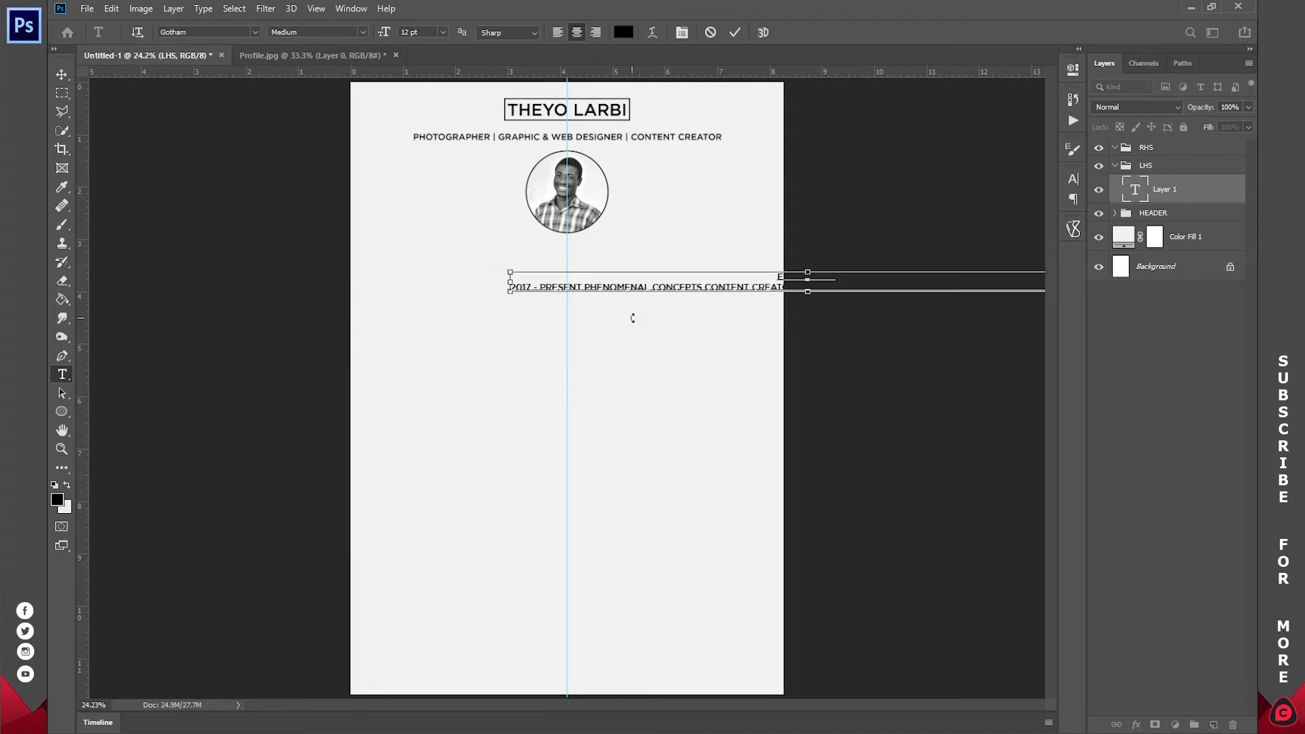
pyautogui.click(595, 33)
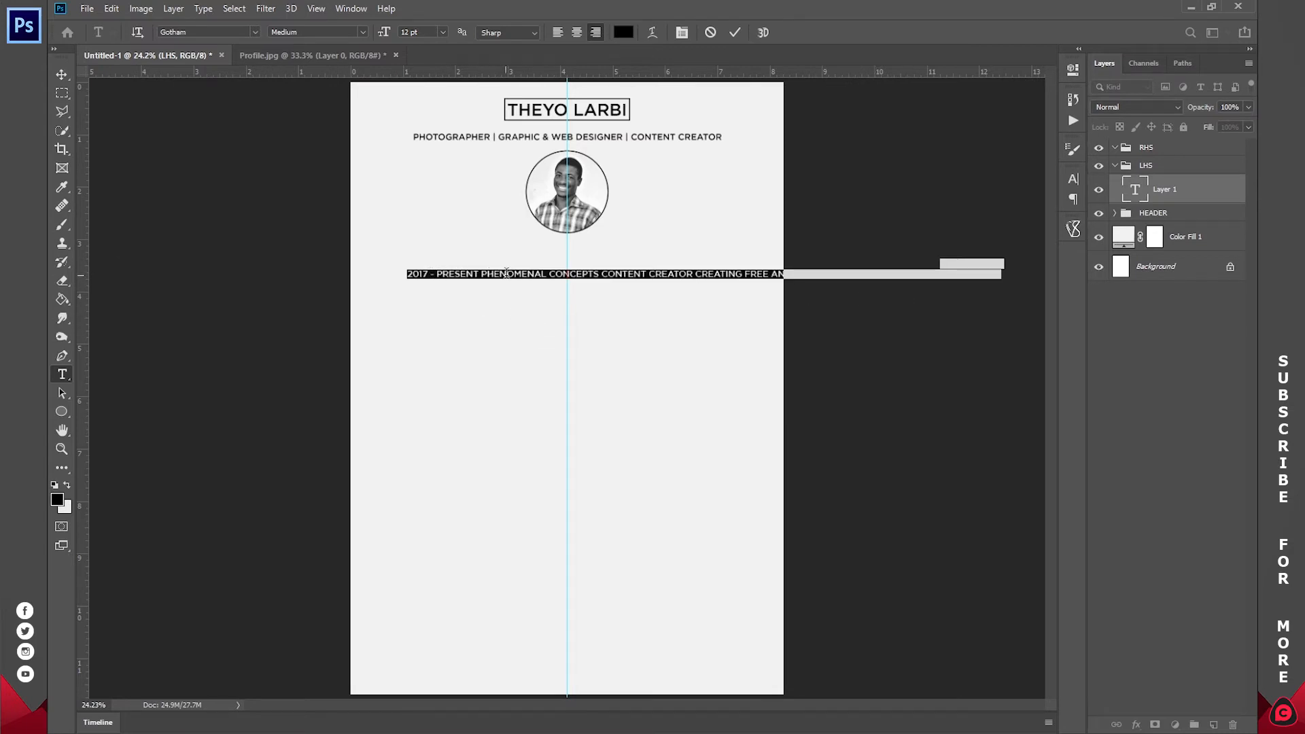
pyautogui.click(480, 272)
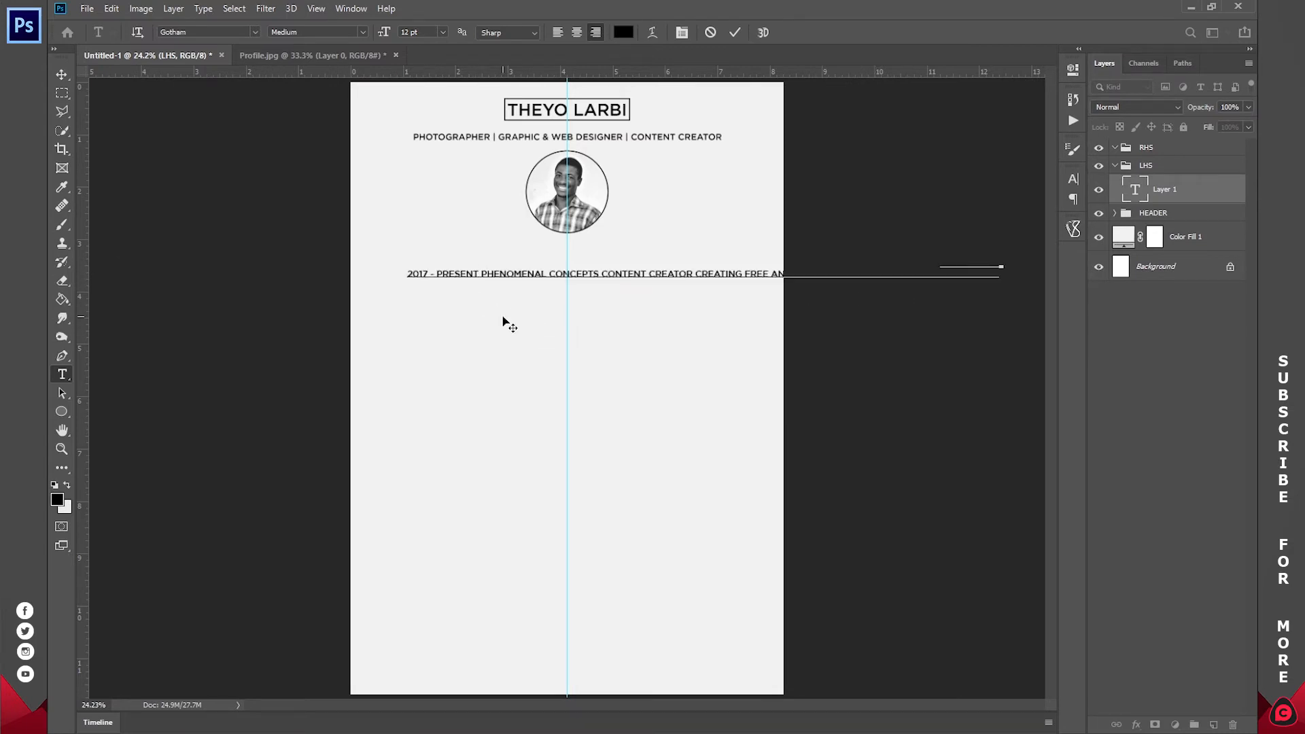
pyautogui.press('Return')
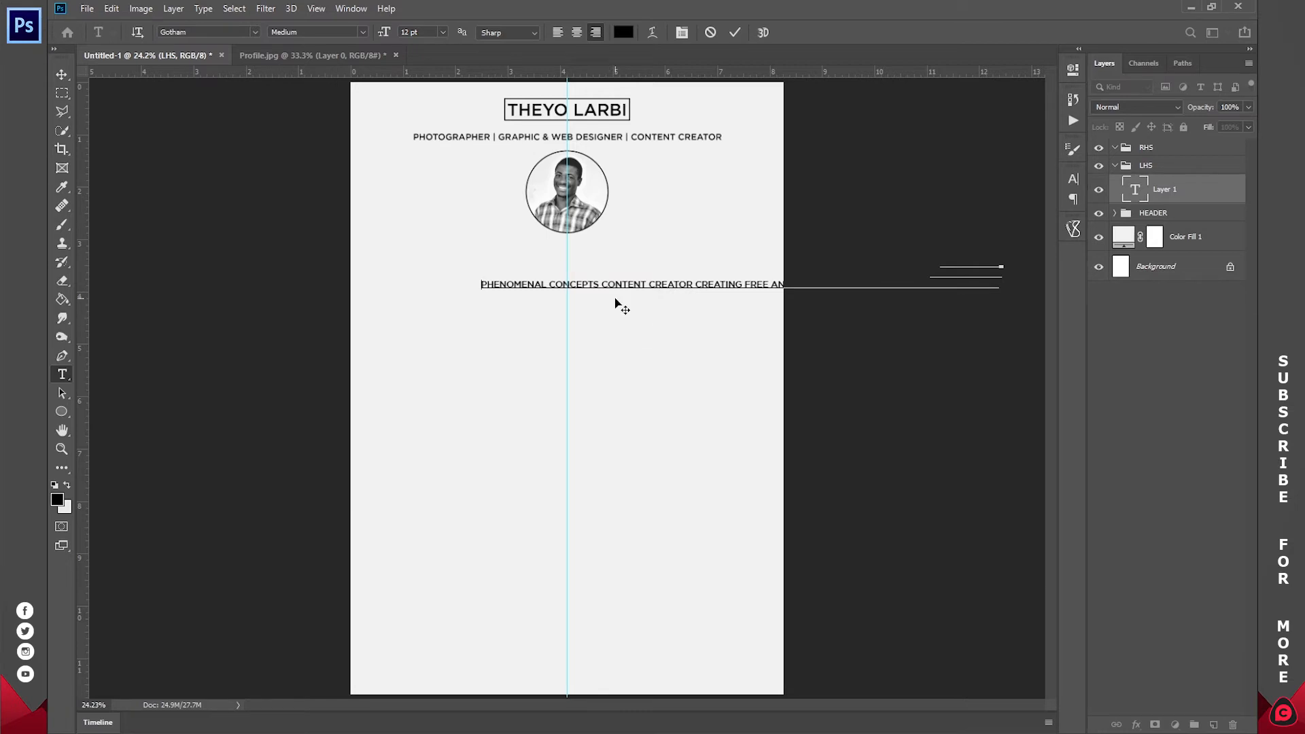
pyautogui.moveTo(678, 303); pyautogui.dragTo(545, 303)
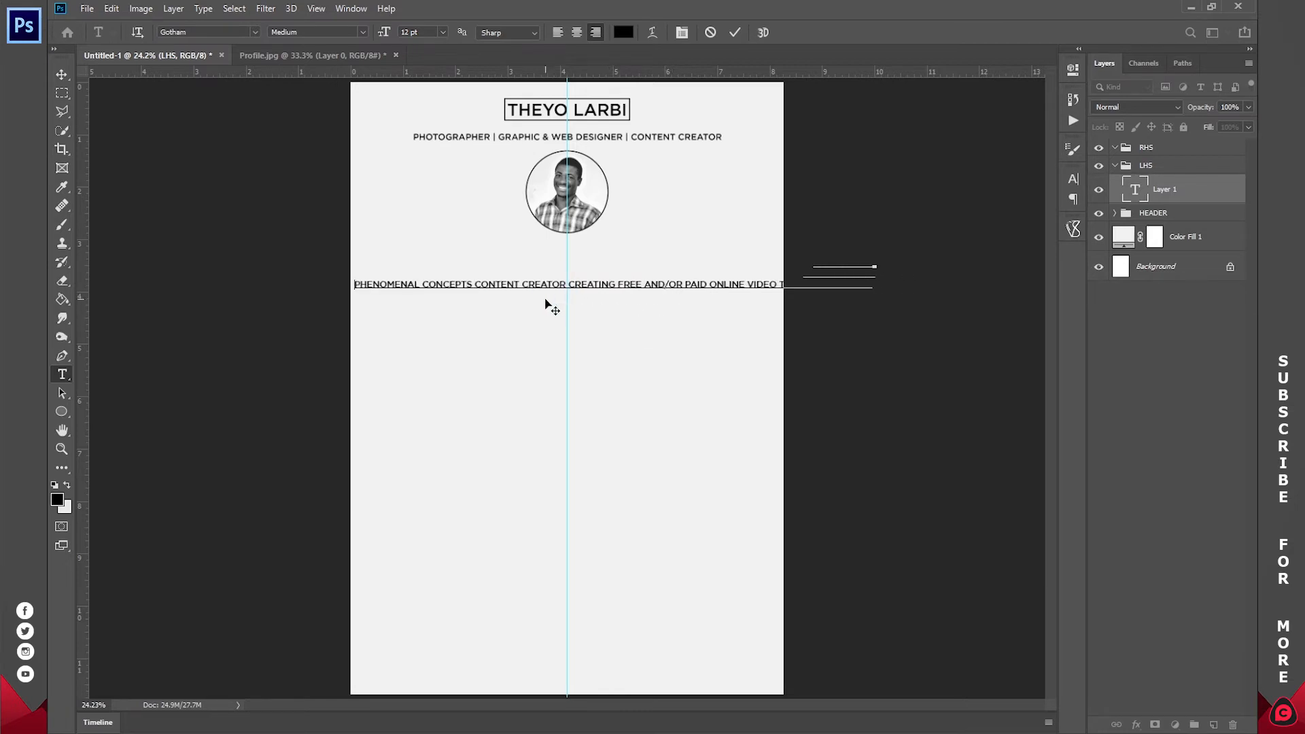
# - Put the courses and CONTENT CREATOR text on their own lines and align the block to the centre guide
pyautogui.click(563, 727)
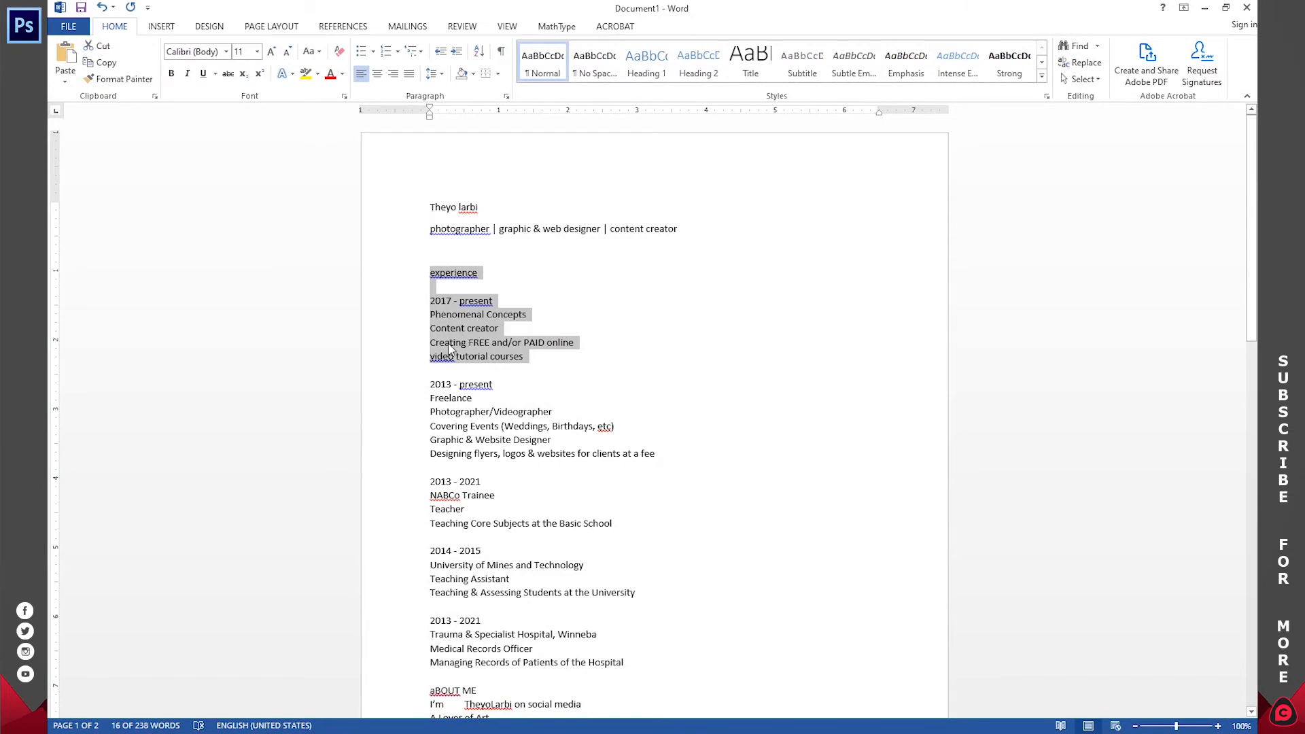
pyautogui.click(570, 728)
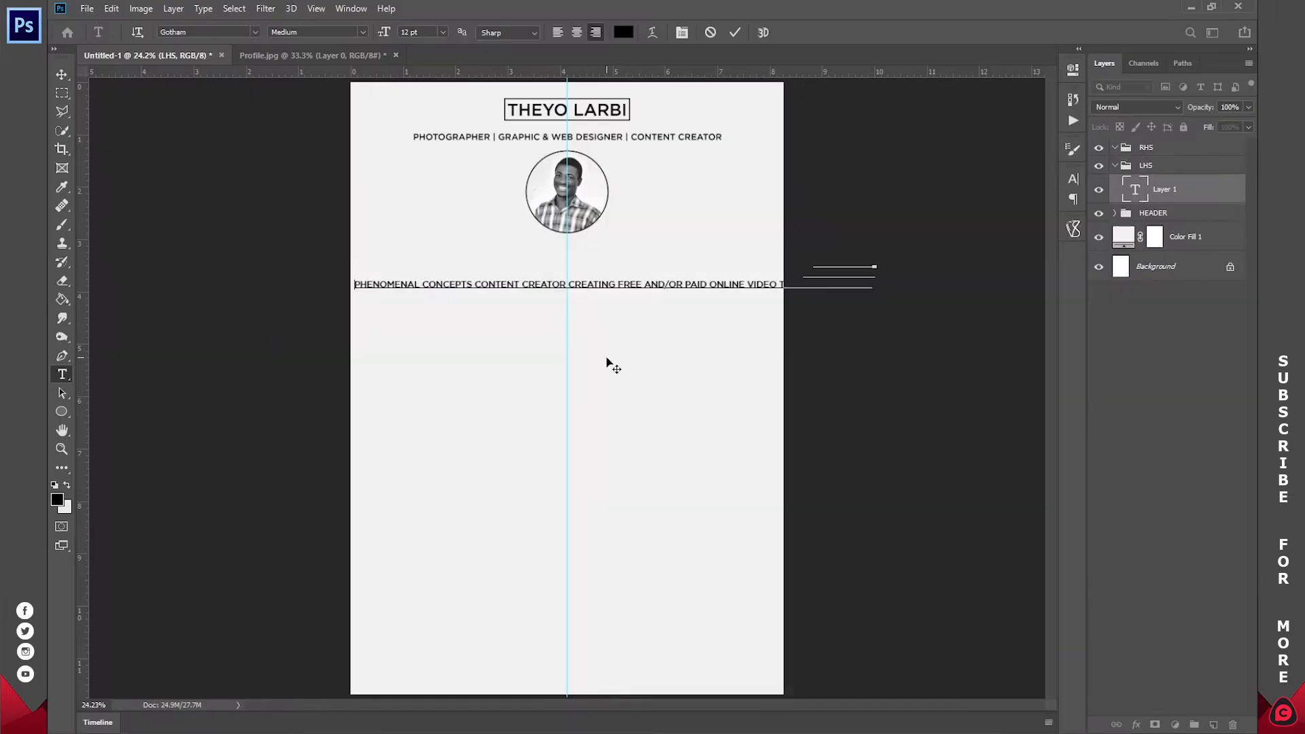
pyautogui.click(623, 282)
pyautogui.press('Return')
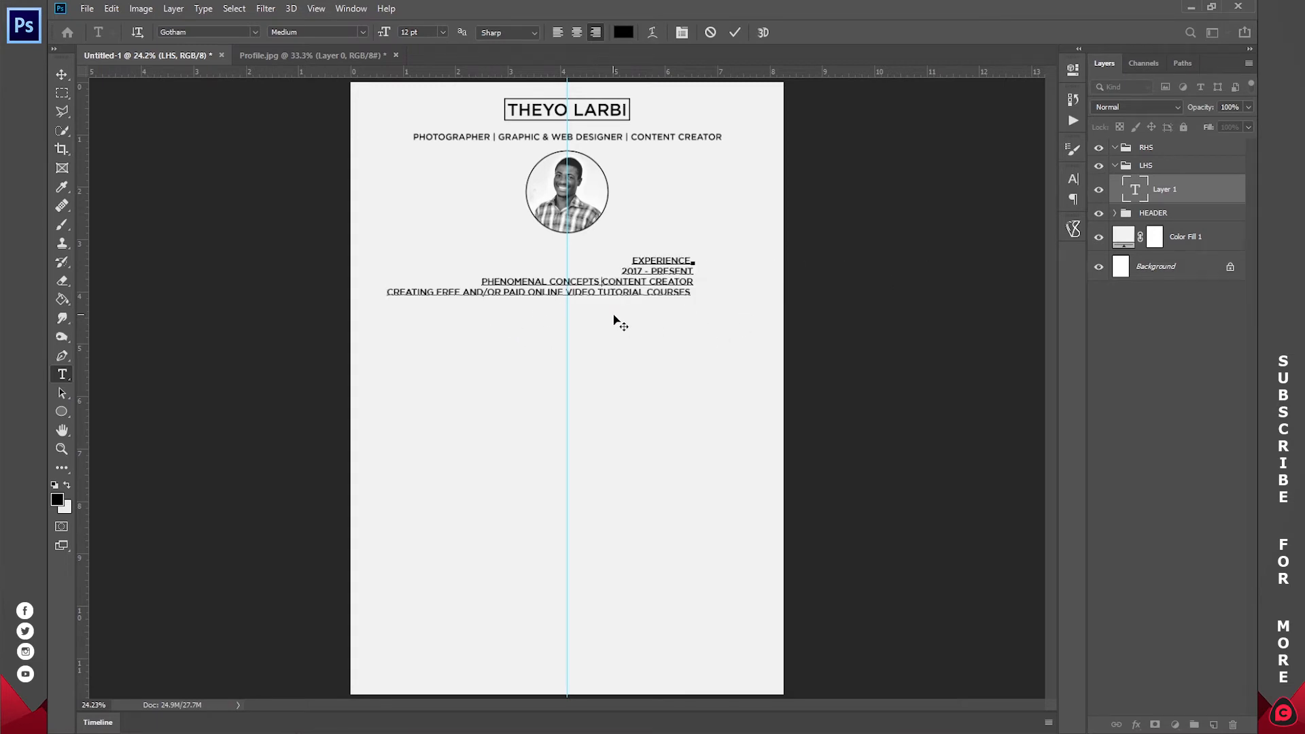
pyautogui.press('Return')
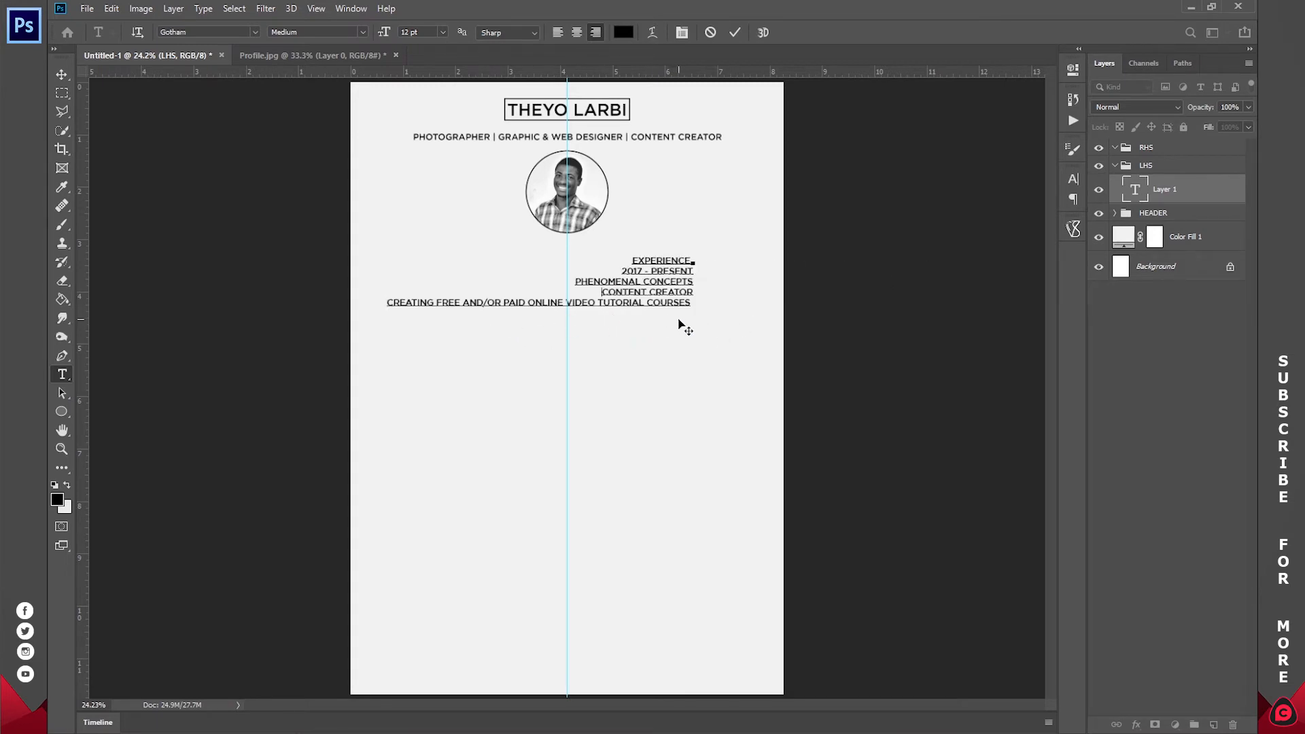
pyautogui.moveTo(678, 323); pyautogui.dragTo(553, 313)
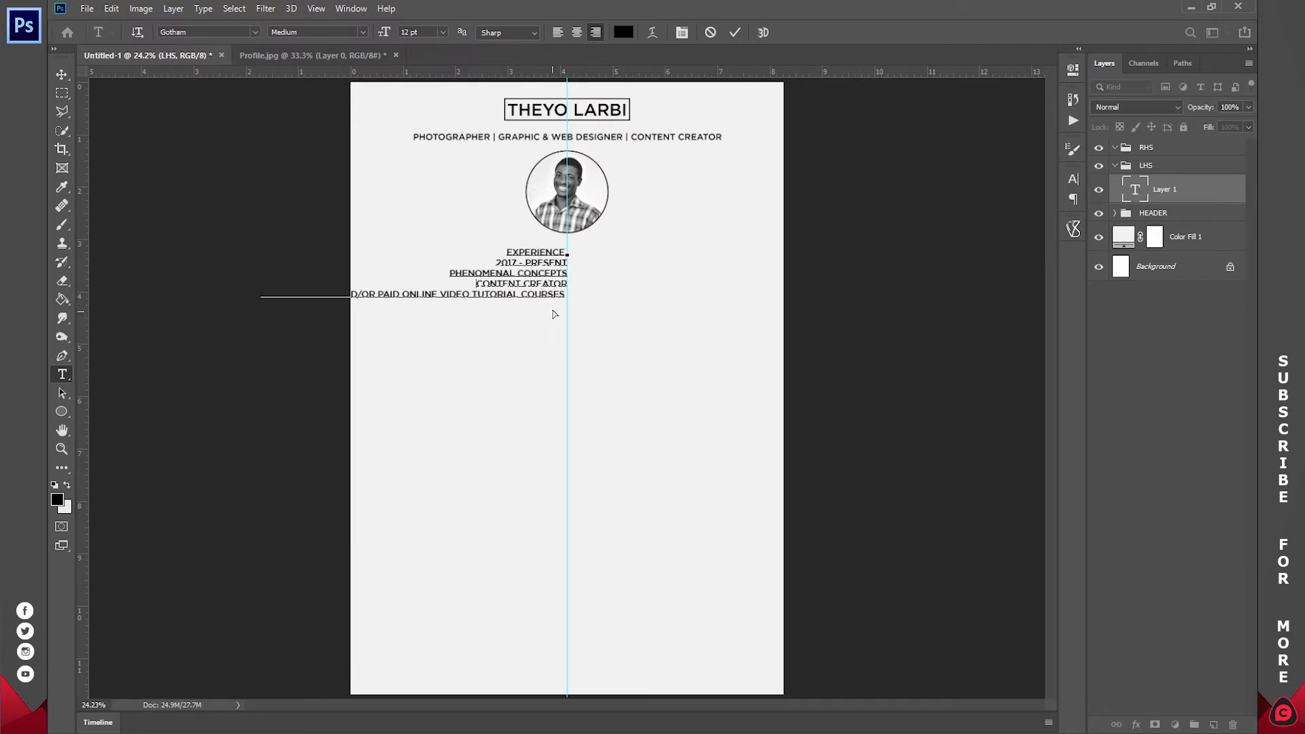
pyautogui.doubleClick(529, 249)
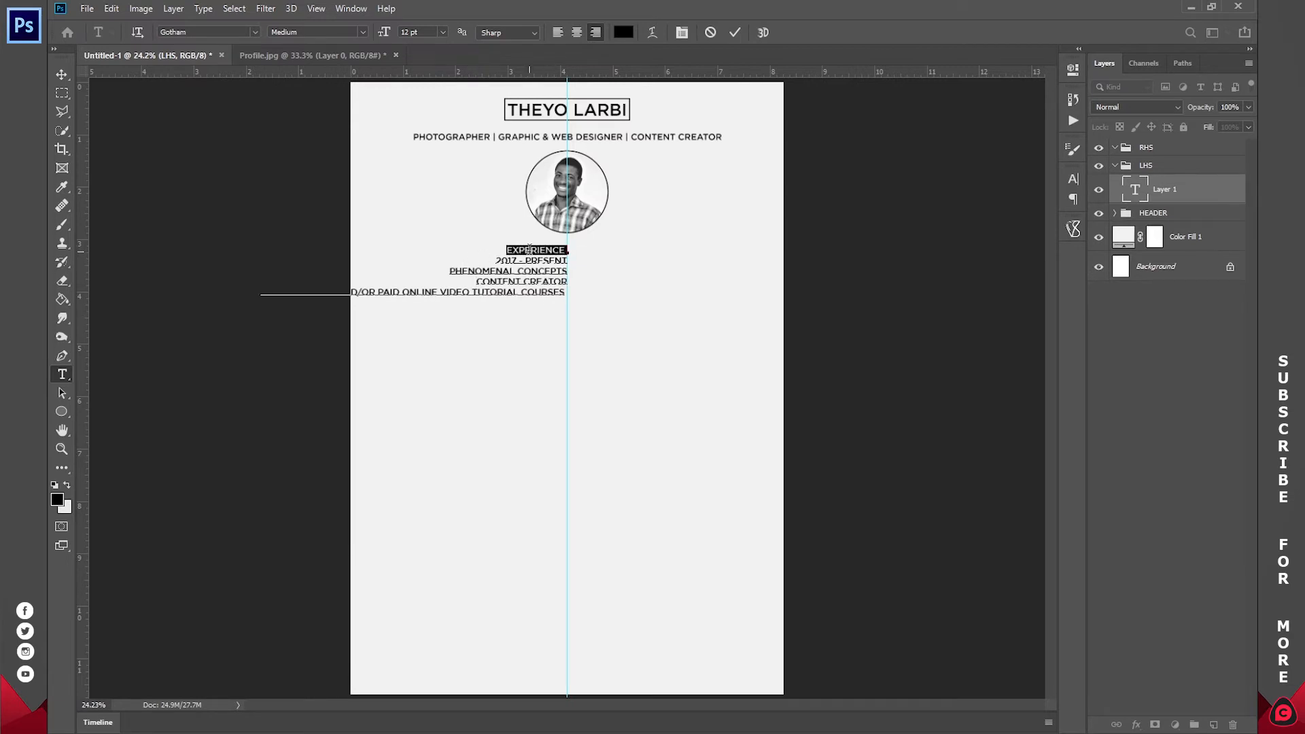
# - Set EXPERIENCE to 18 pt and add a blank line beneath it
pyautogui.click(442, 32)
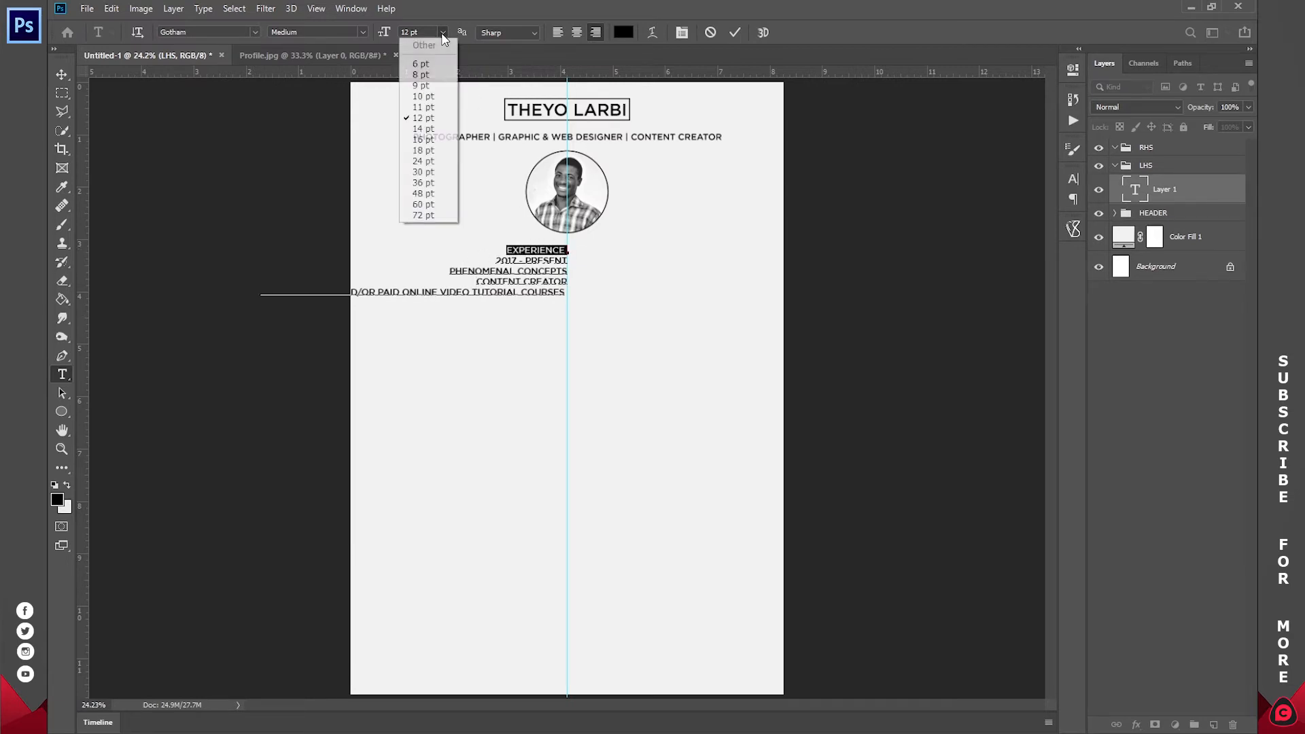
pyautogui.click(435, 162)
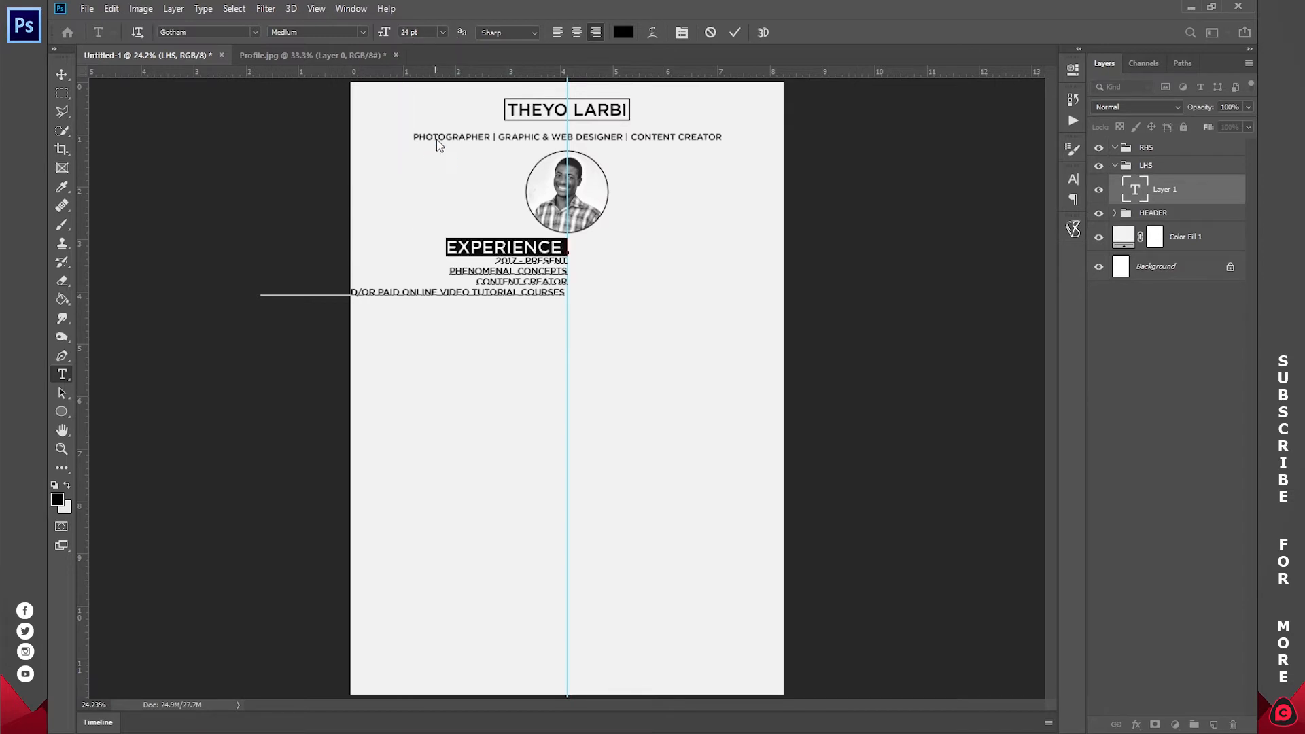
pyautogui.click(443, 32)
pyautogui.click(435, 151)
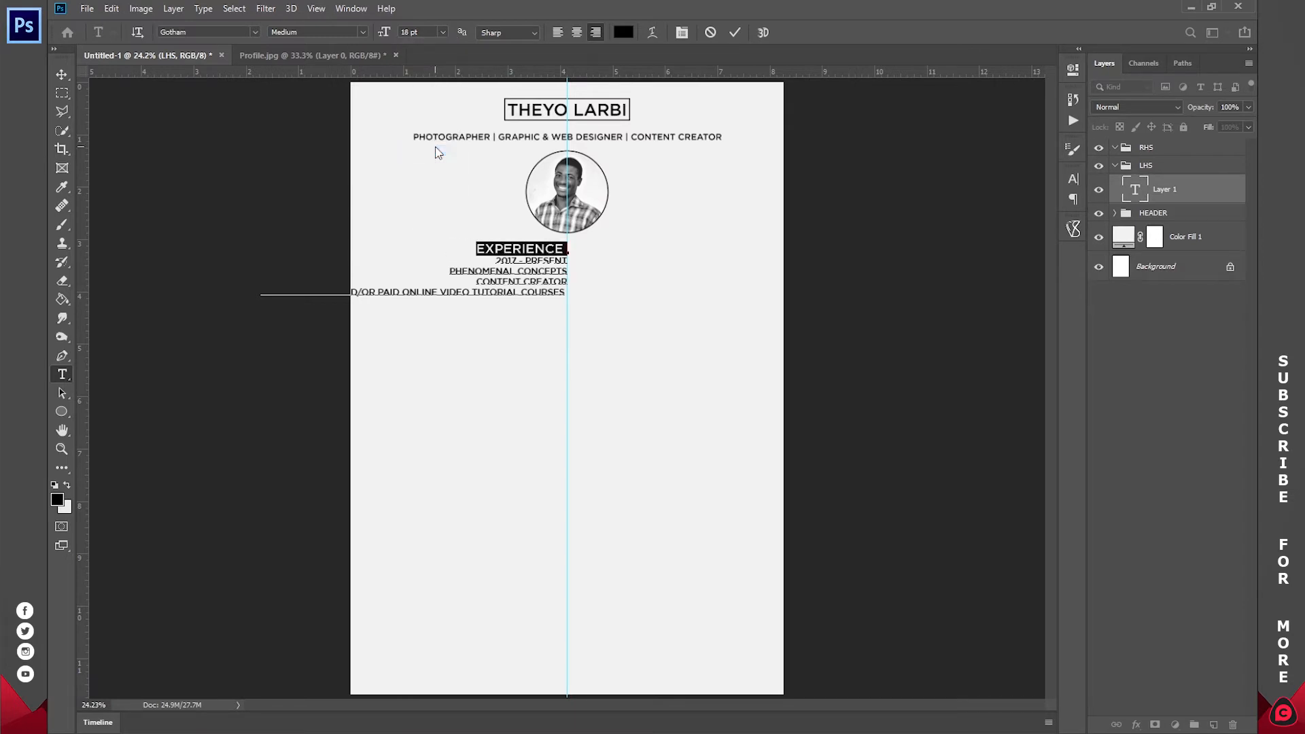
pyautogui.click(565, 251)
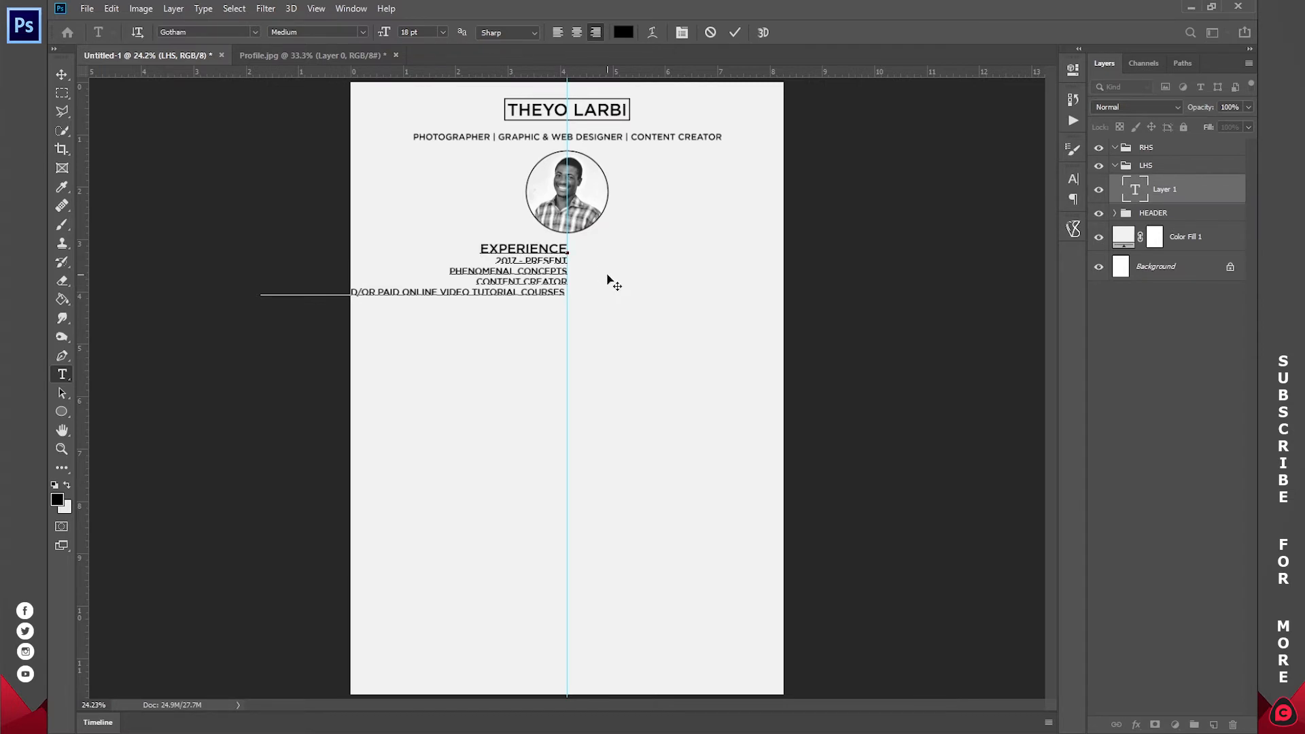
pyautogui.press('Return')
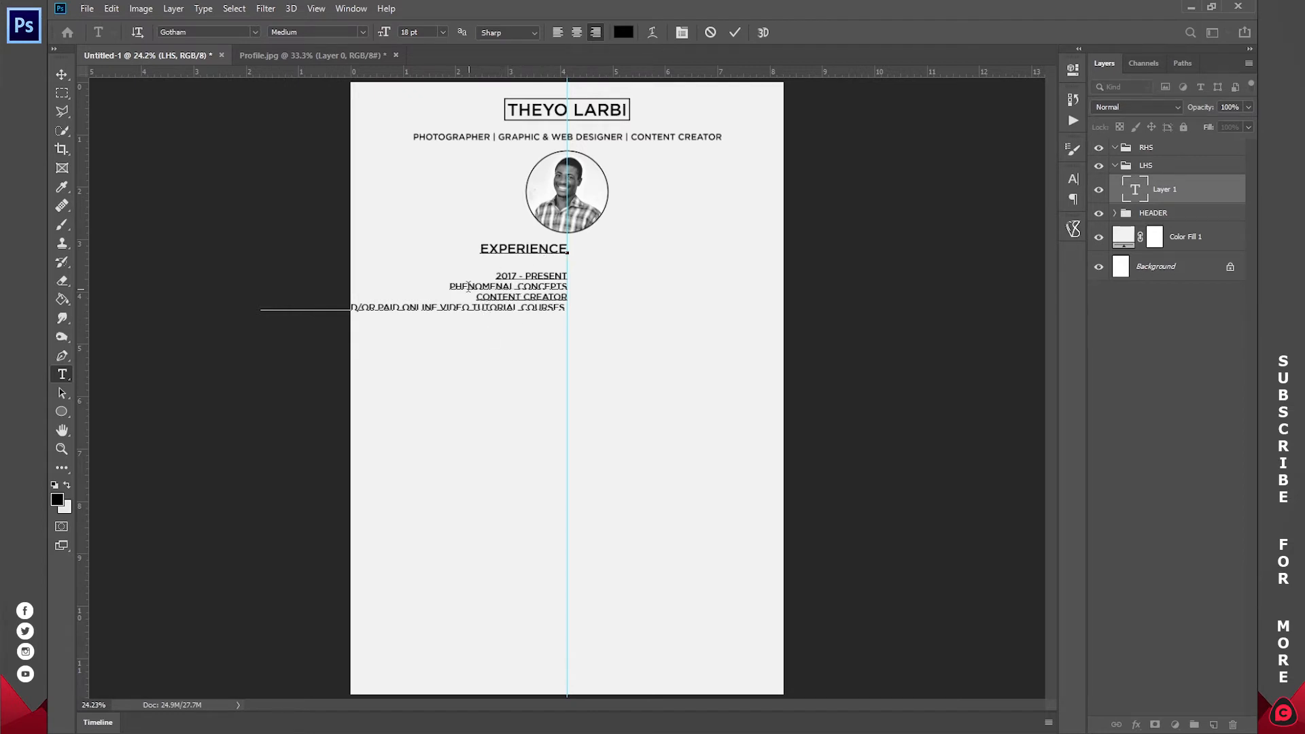
# - Turn off All Caps for the Content creator and courses lines in the Character panel
pyautogui.moveTo(472, 295); pyautogui.dragTo(574, 311)
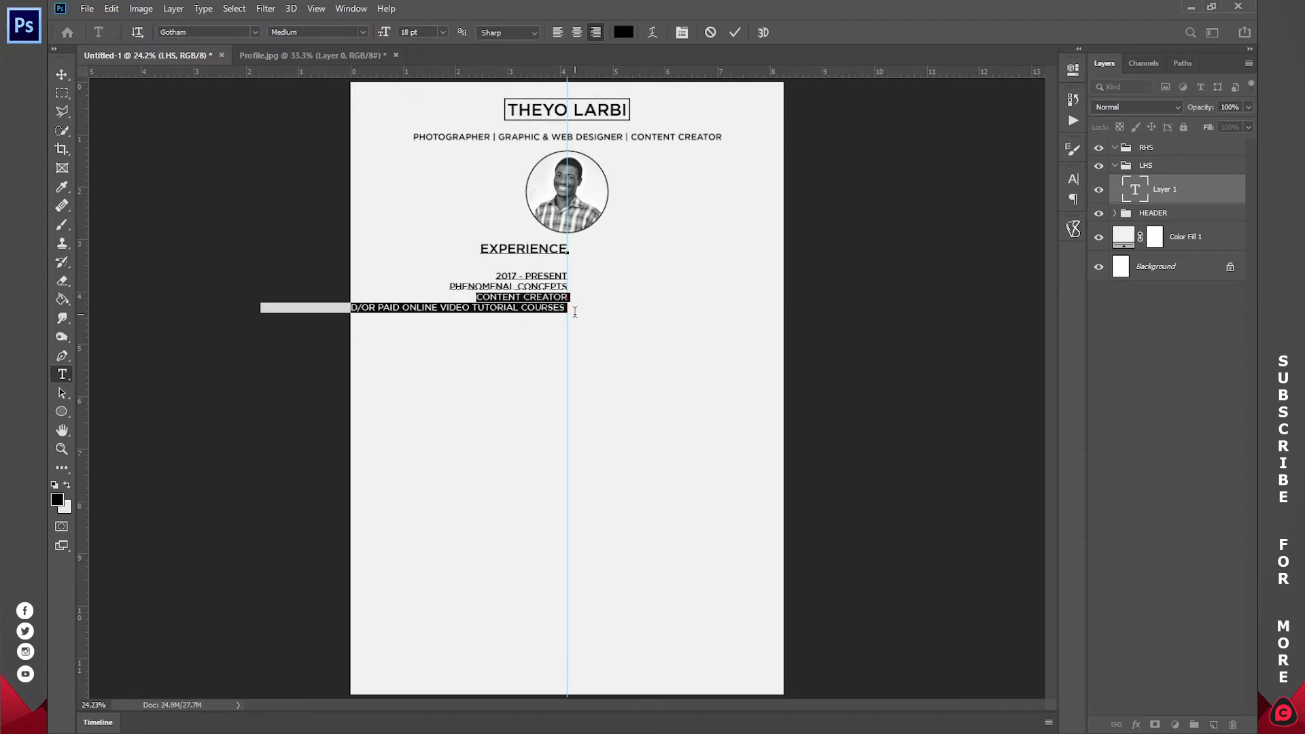
pyautogui.click(366, 10)
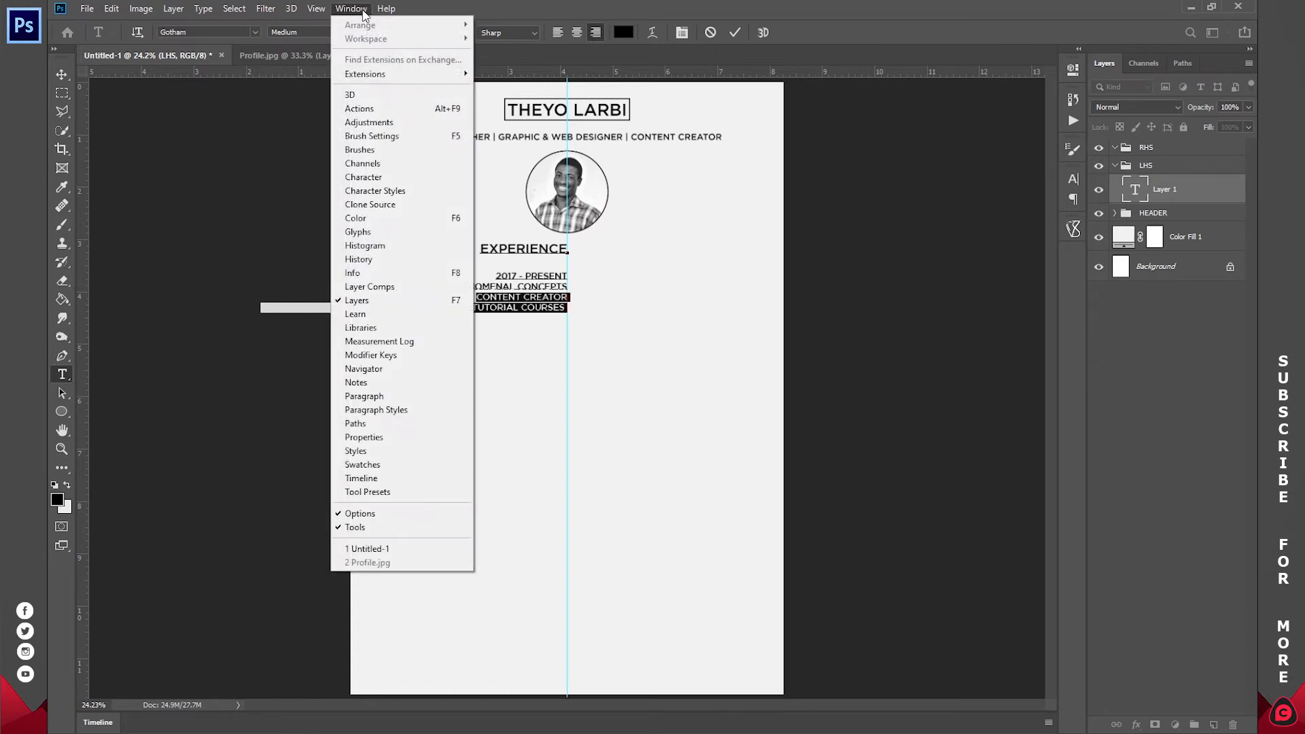
pyautogui.click(364, 176)
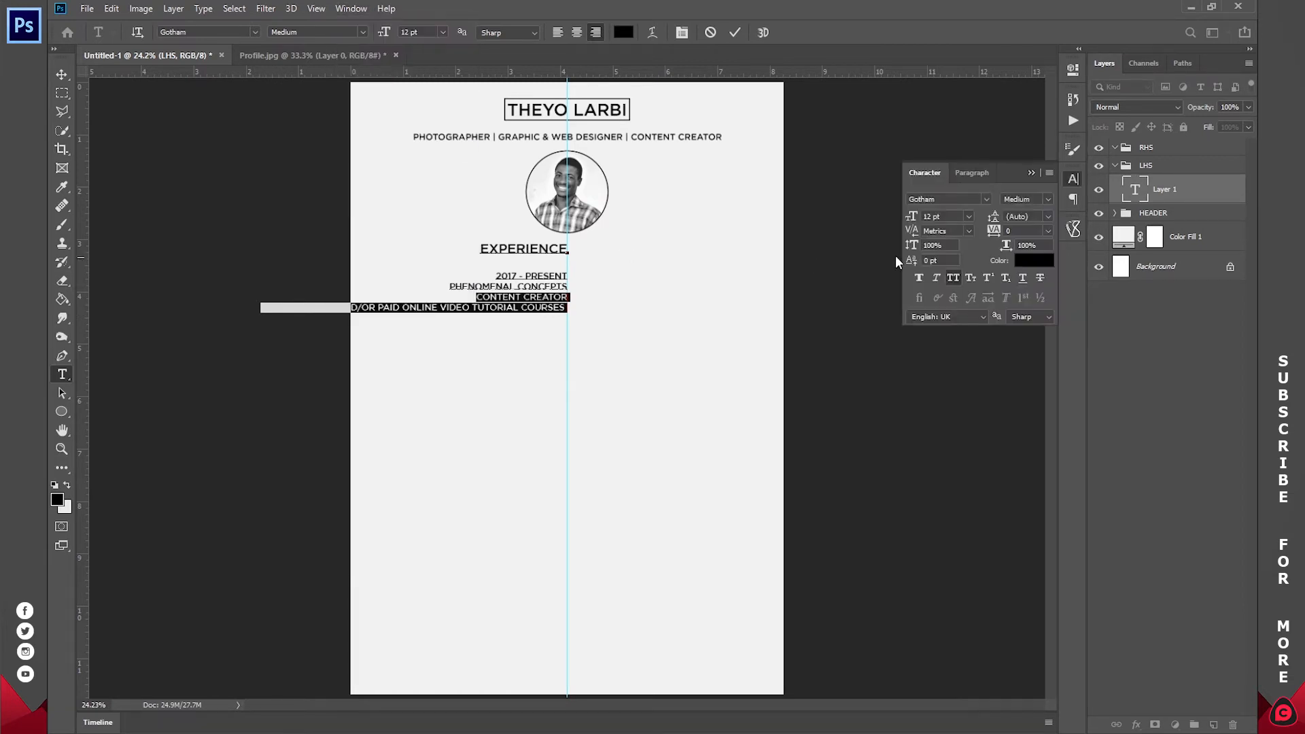
pyautogui.click(954, 277)
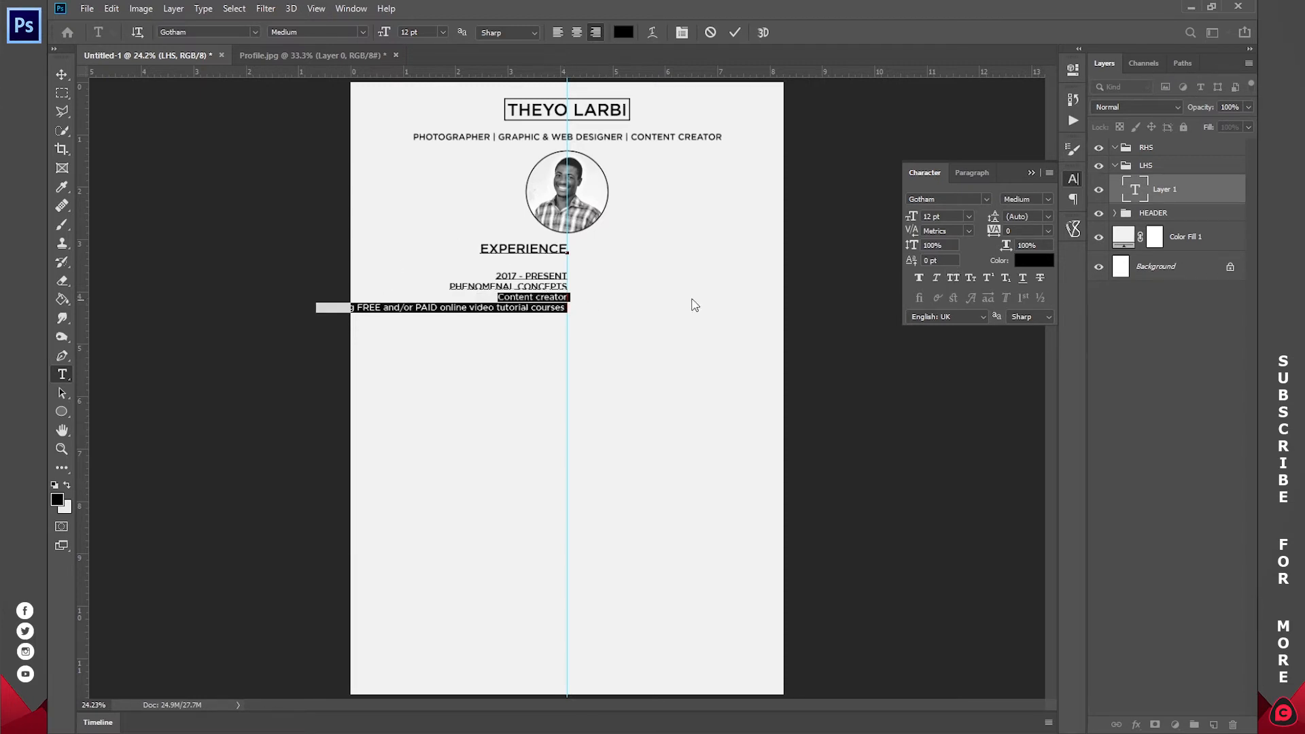
pyautogui.click(559, 310)
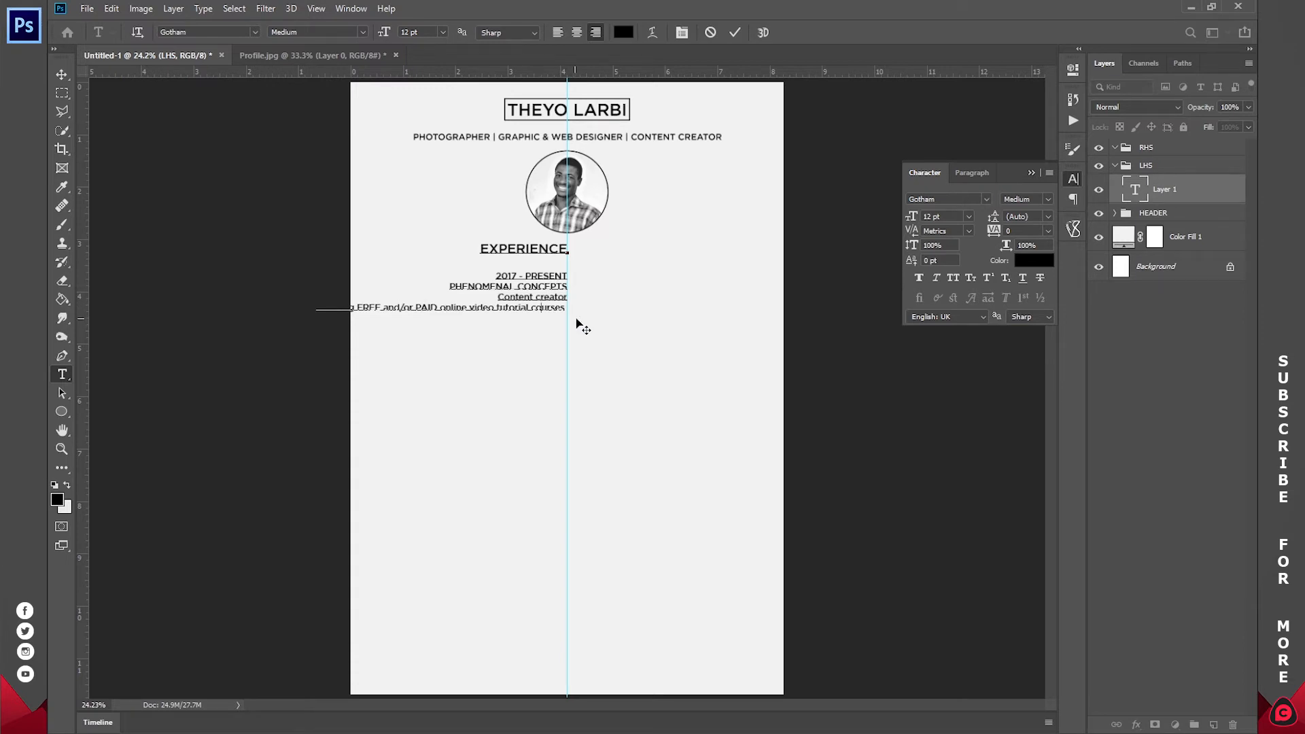
# - Set the Content creator and courses lines to 10 pt, commit, and zoom the page to fill the window
pyautogui.click(529, 285)
pyautogui.keyDown('shift'); pyautogui.click(585, 311); pyautogui.keyUp('shift')
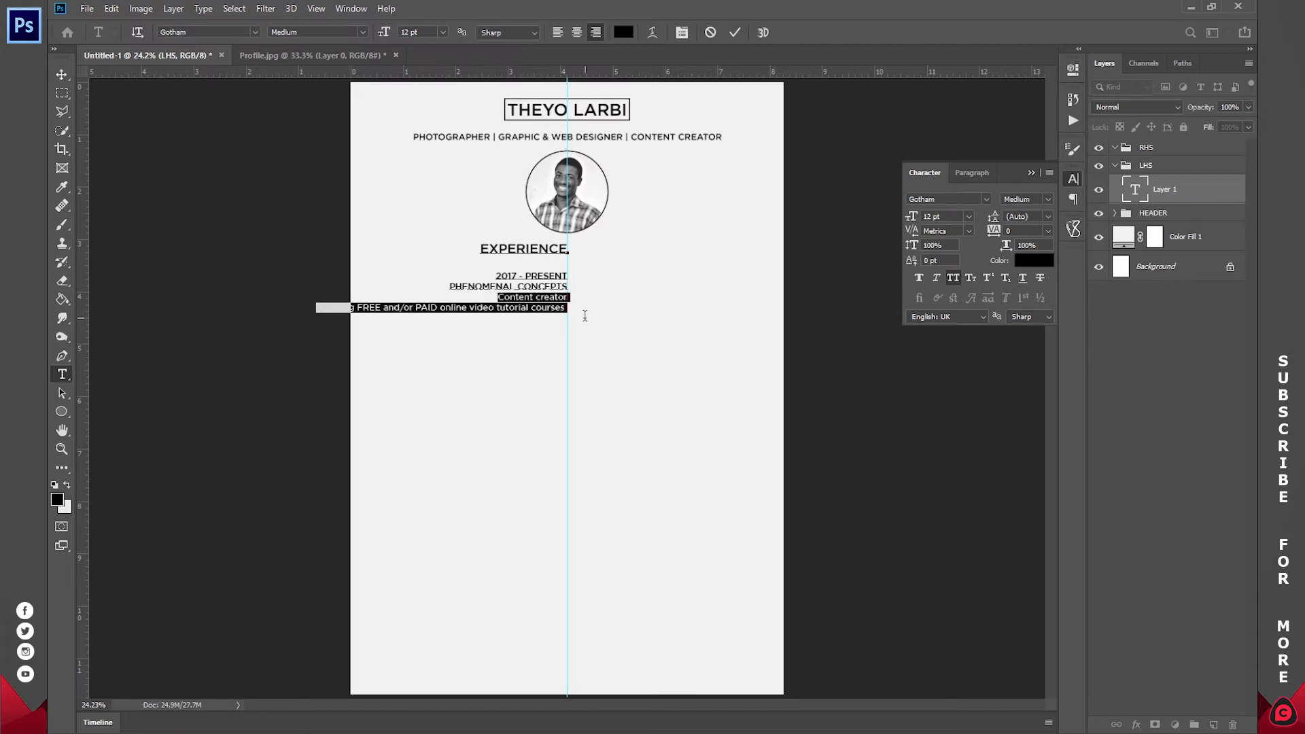
pyautogui.click(443, 32)
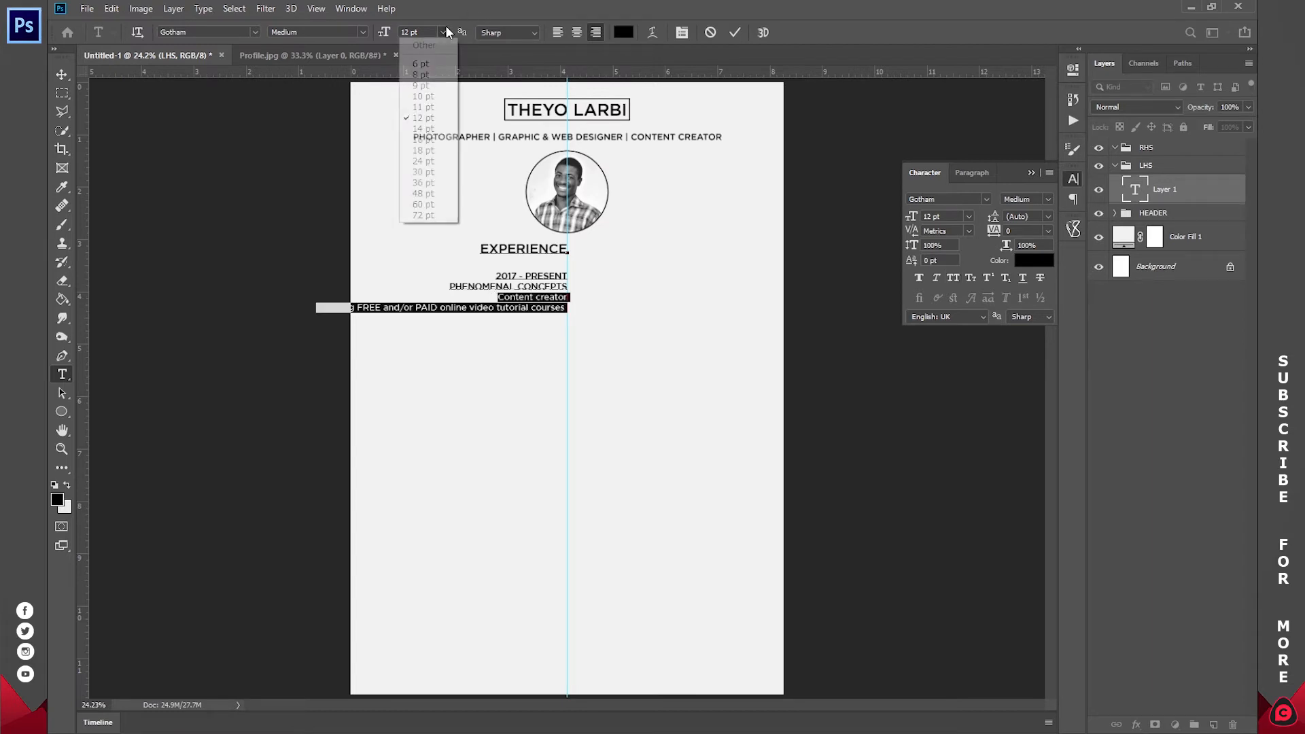
pyautogui.click(423, 96)
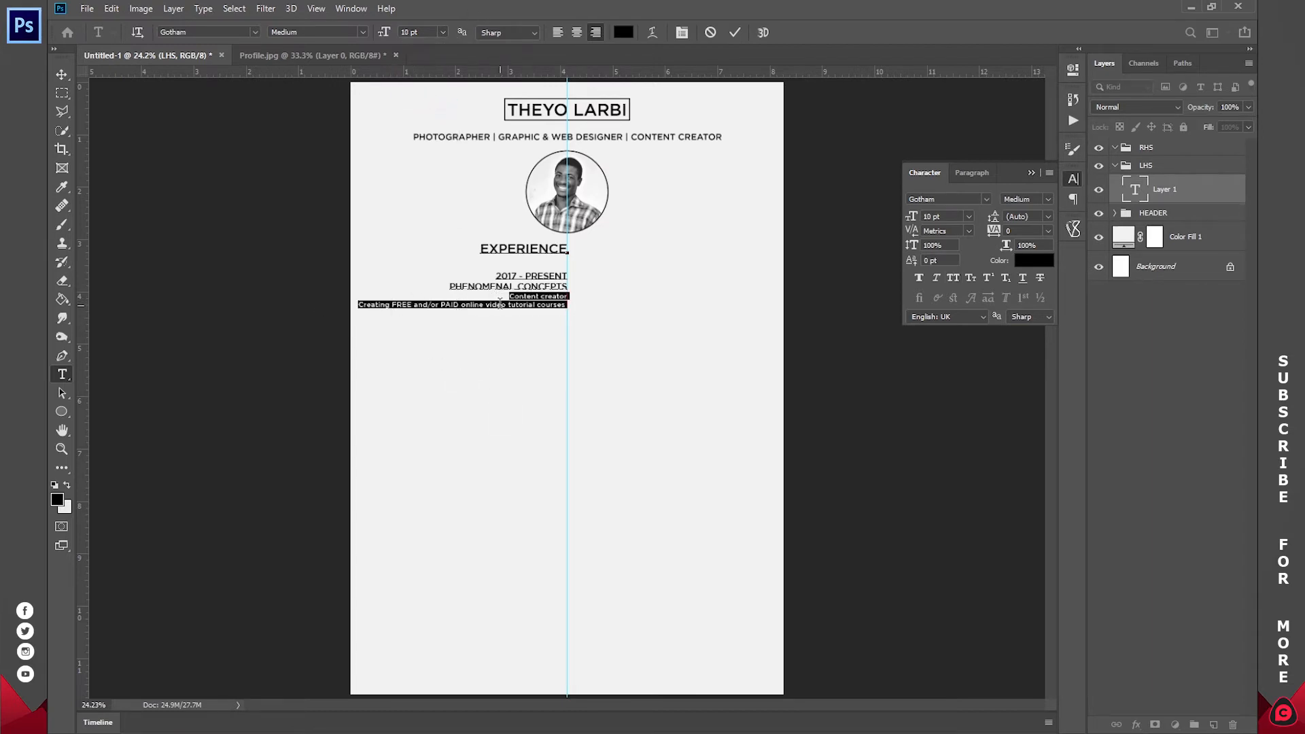
pyautogui.click(735, 32)
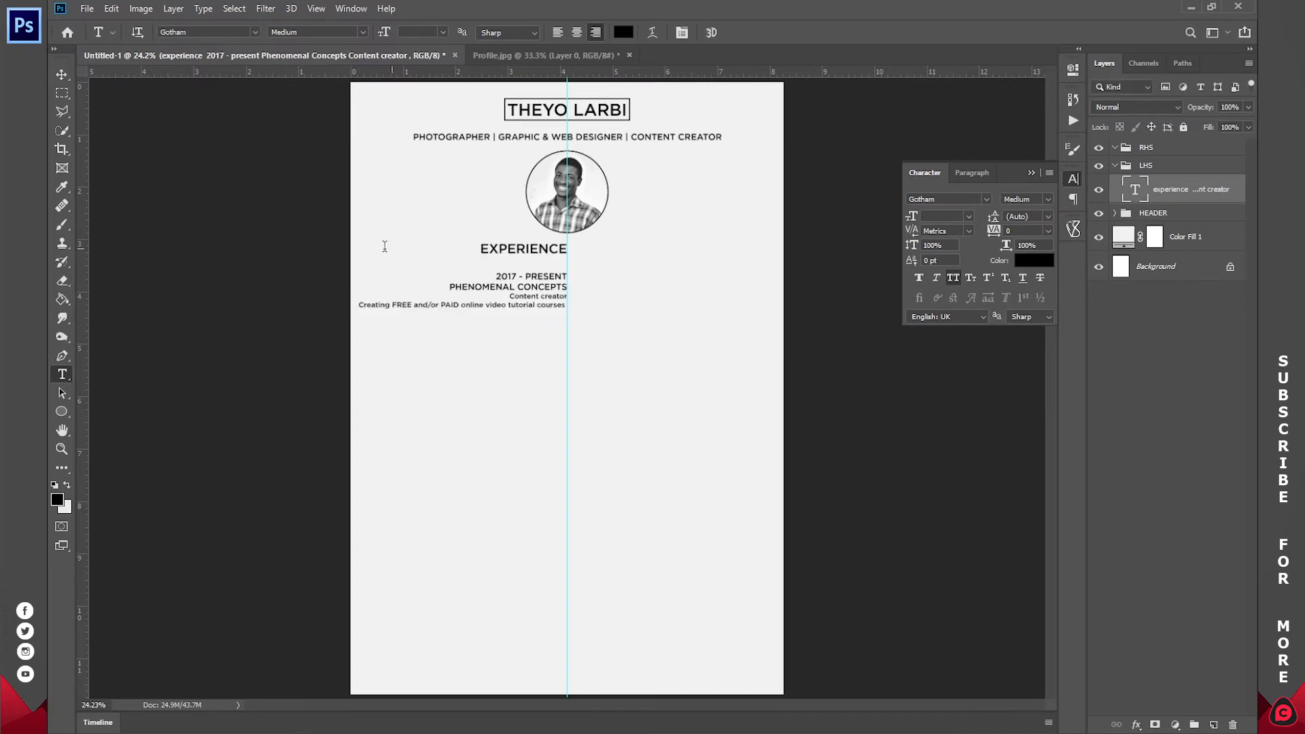
pyautogui.click(65, 450)
pyautogui.click(538, 32)
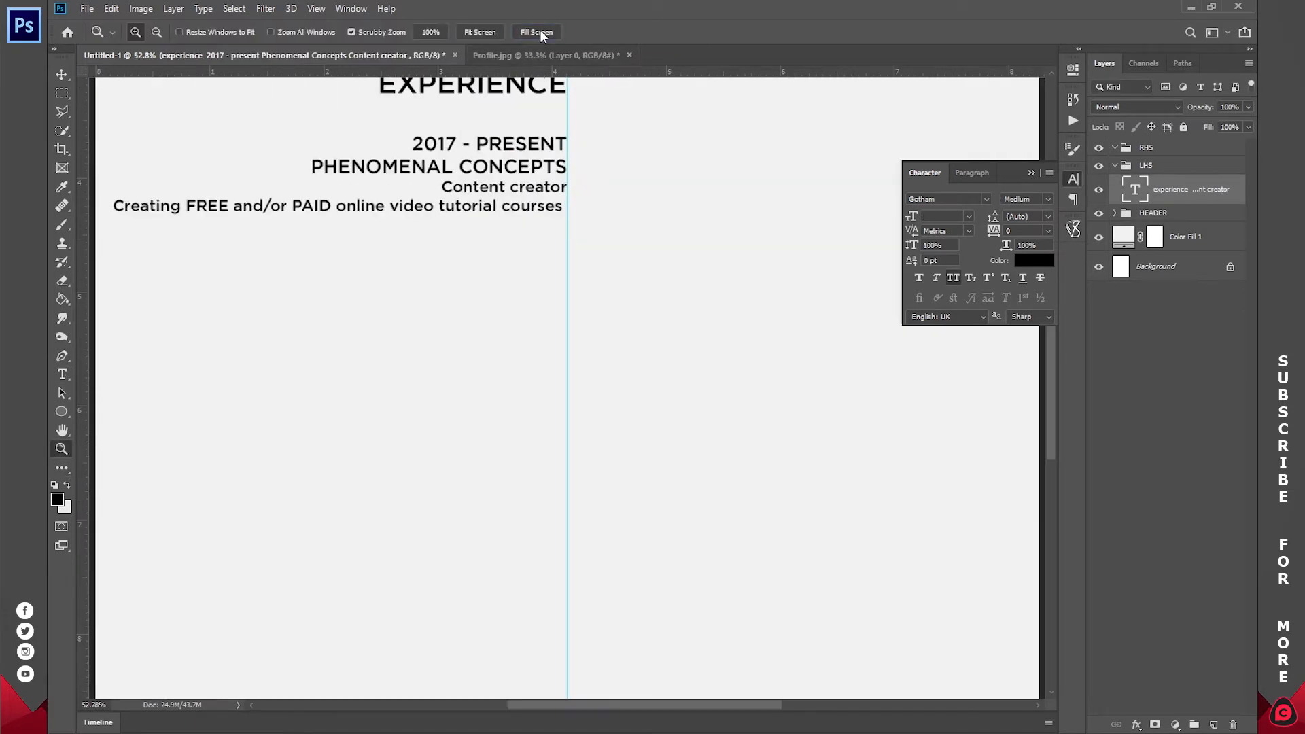
# - Pan to review the formatted experience section, then bring the Word CV document forward
pyautogui.scroll(-1, 611, 176)
pyautogui.moveTo(594, 149); pyautogui.dragTo(630, 326)
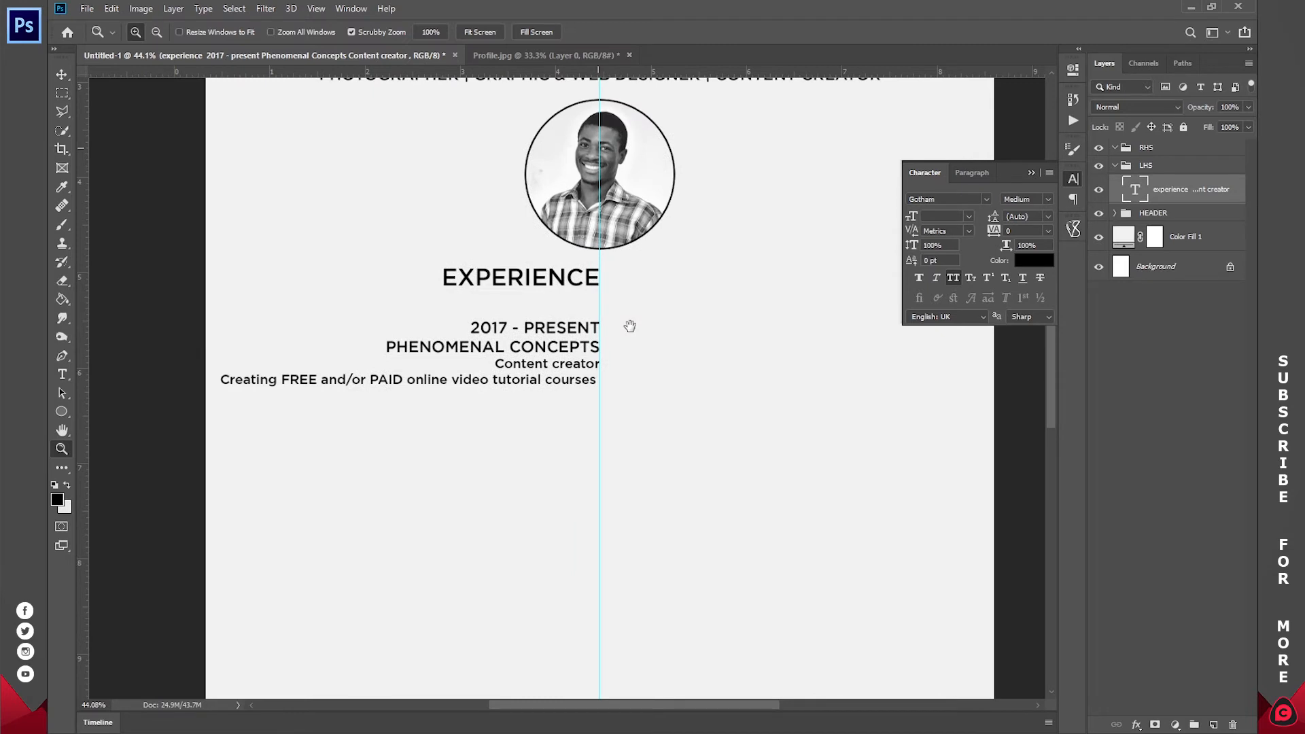
pyautogui.press('t')
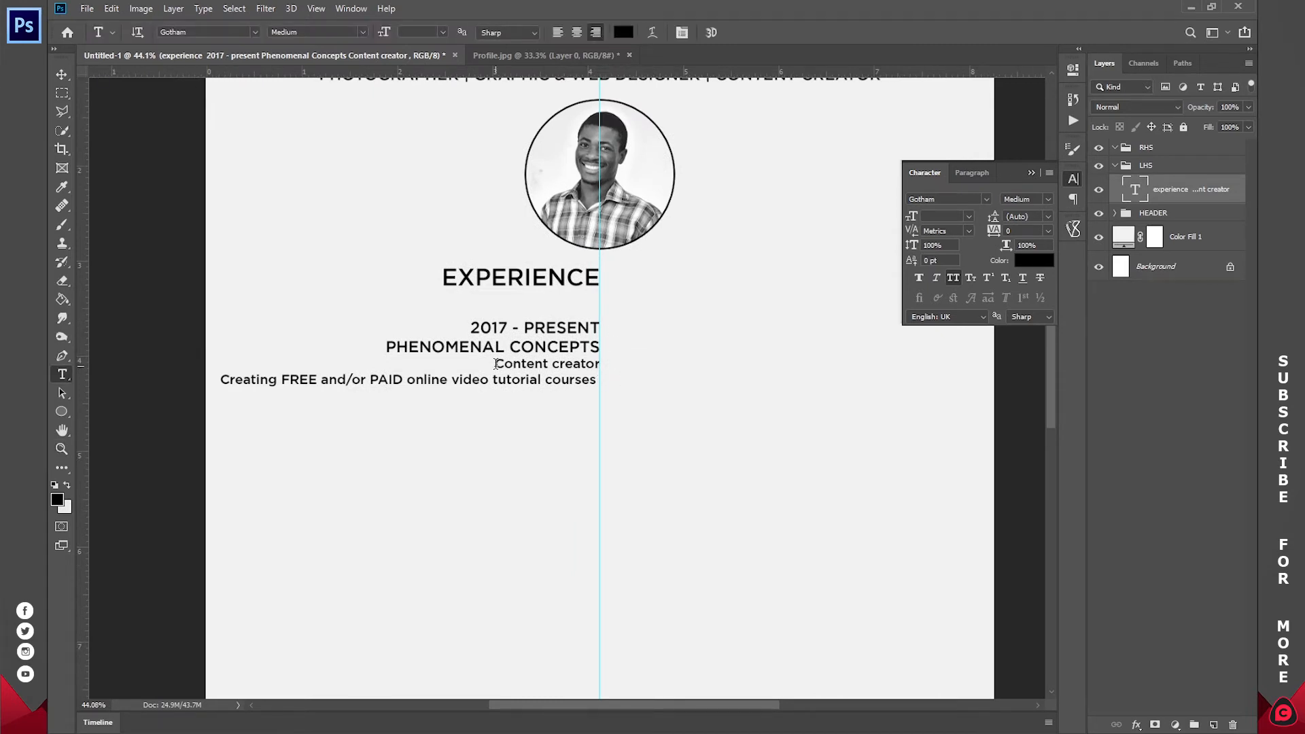
pyautogui.moveTo(688, 373); pyautogui.dragTo(634, 365)
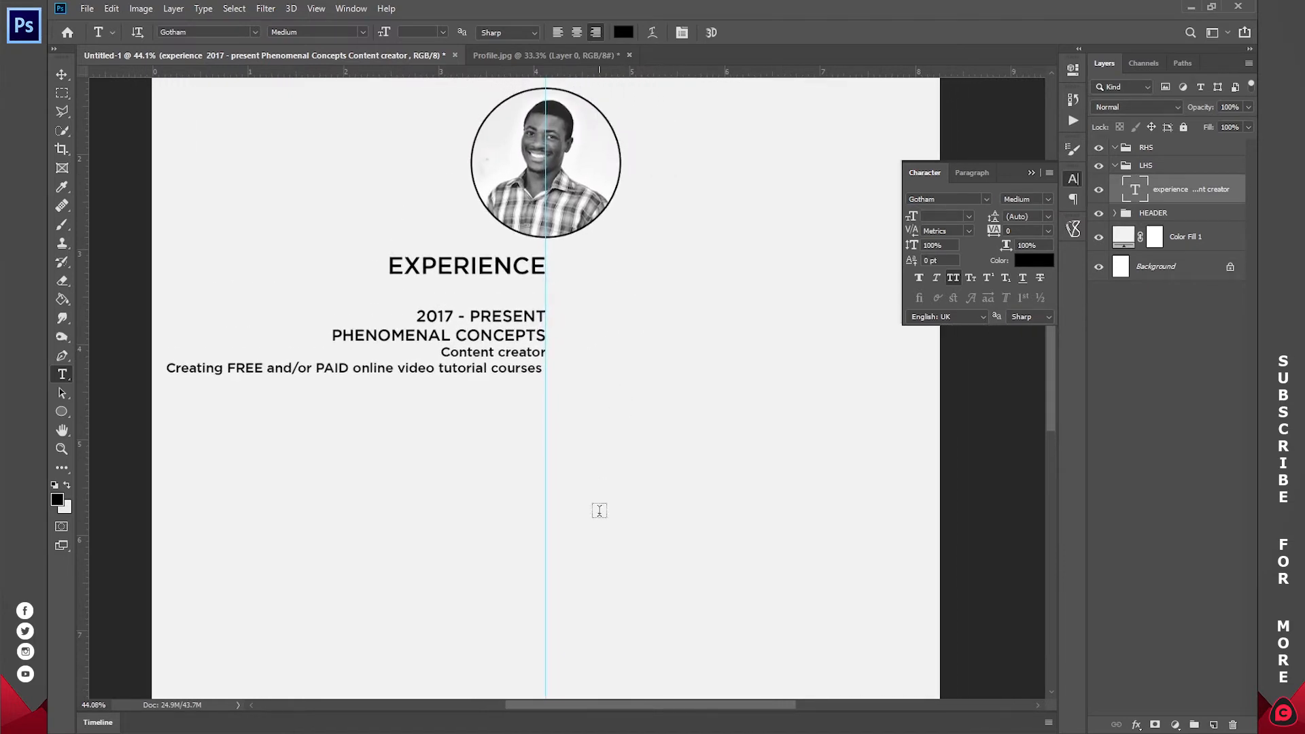
pyautogui.click(570, 688)
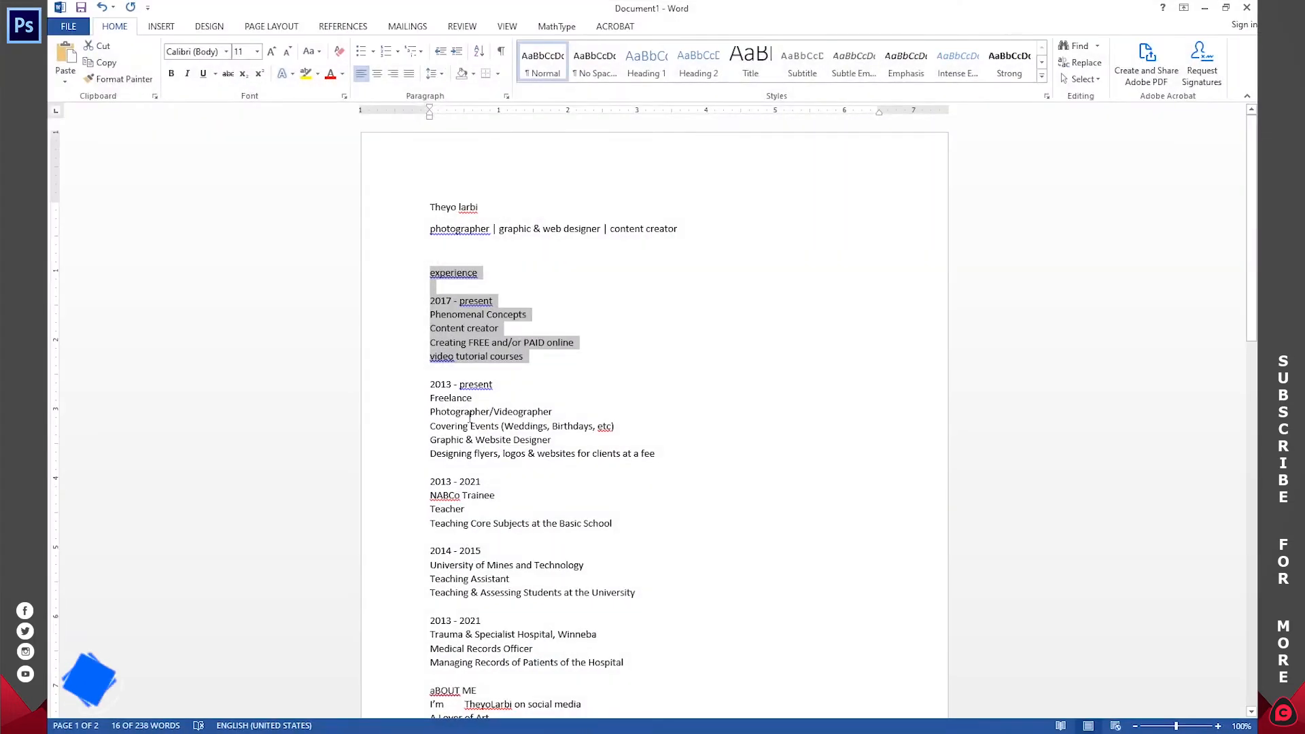
# - Paste the 2013 - present, Freelance and Photographer/Videographer lines from Word under the courses line
pyautogui.moveTo(500, 384); pyautogui.dragTo(428, 385)
pyautogui.hotkey('ctrl', 'c')
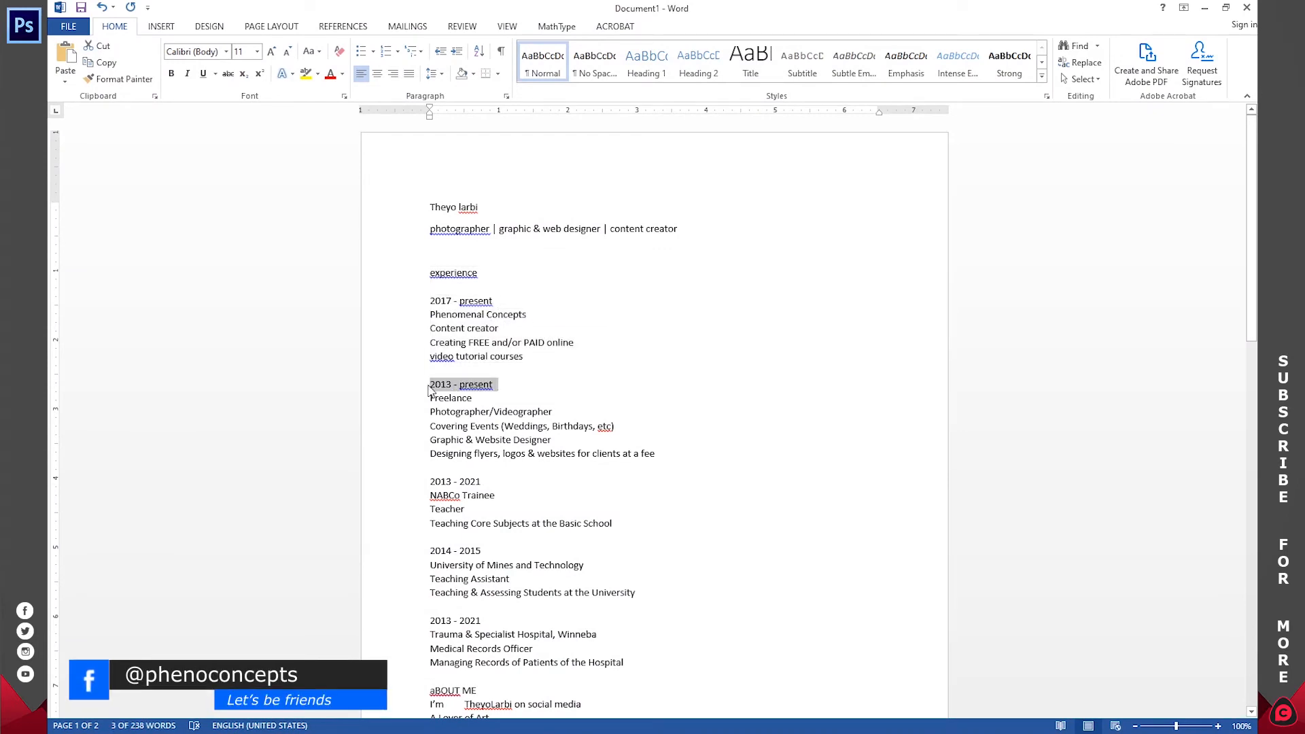
pyautogui.hotkey('alt', 'Tab')
pyautogui.click(542, 383)
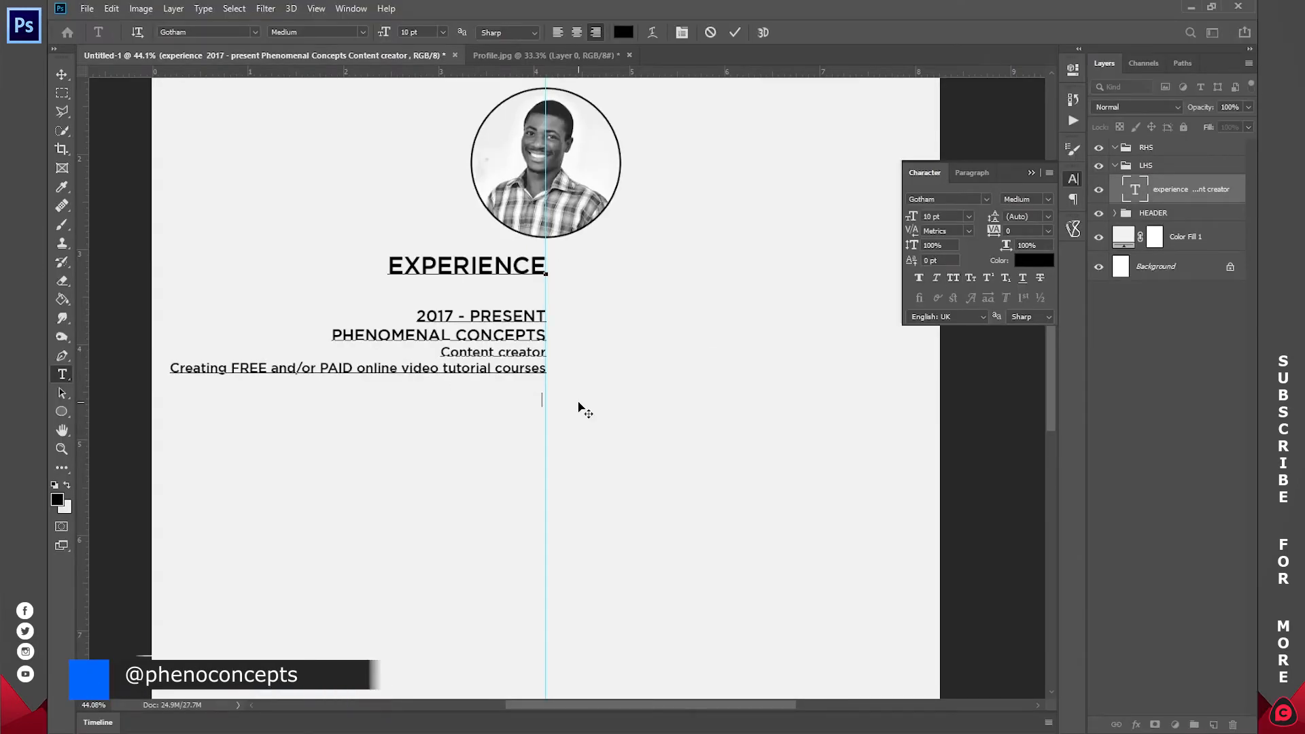
pyautogui.hotkey('ctrl', 'v')
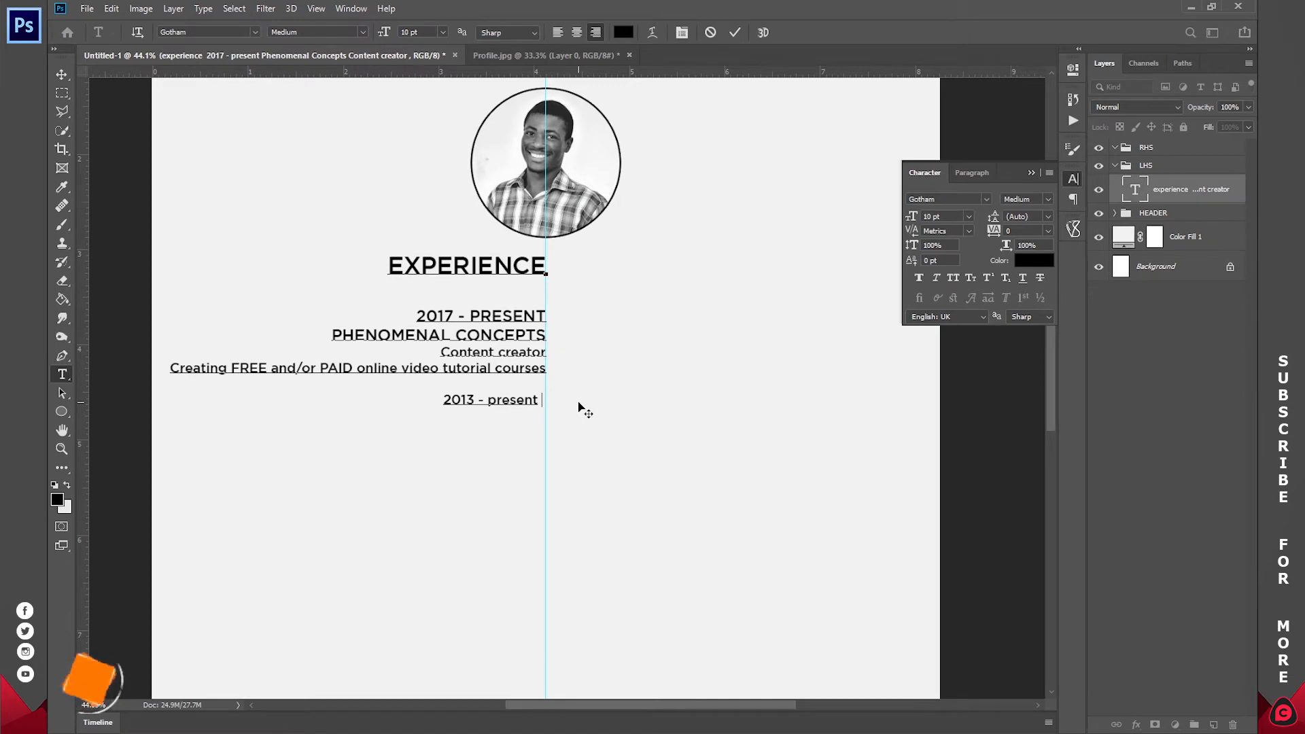
pyautogui.hotkey('alt', 'Tab')
pyautogui.moveTo(557, 411); pyautogui.dragTo(406, 403)
pyautogui.hotkey('ctrl', 'c')
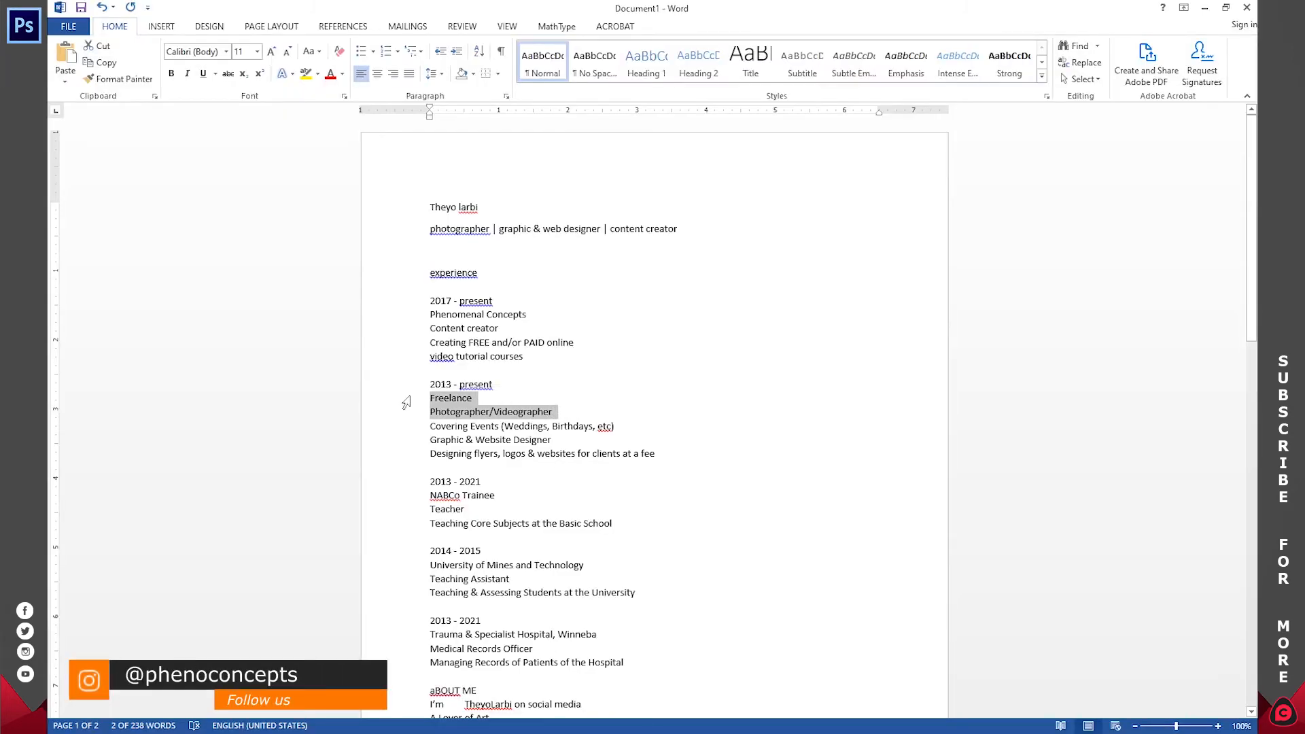
pyautogui.hotkey('alt', 'Tab')
pyautogui.hotkey('ctrl', 'v')
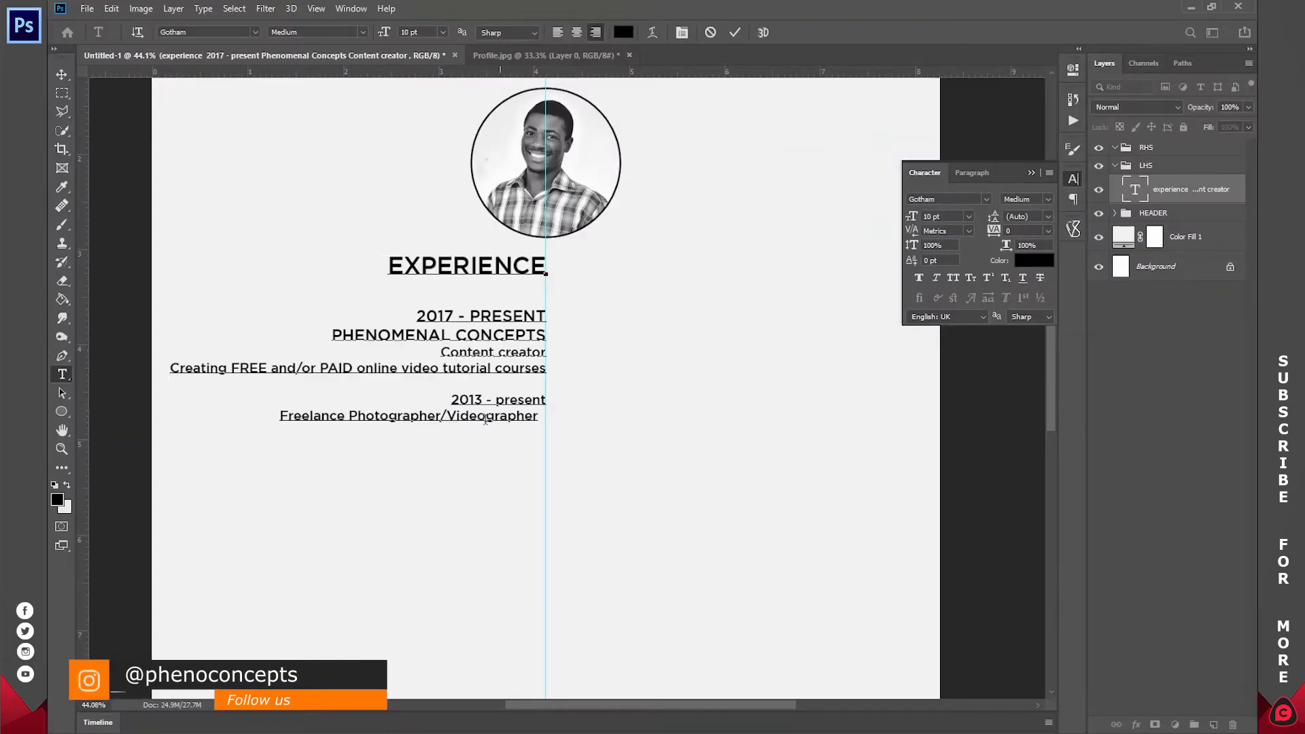
# - Put Freelance on its own line and set Freelance and 2013 - PRESENT in all caps
pyautogui.click(347, 415)
pyautogui.press('Return')
pyautogui.doubleClick(513, 415)
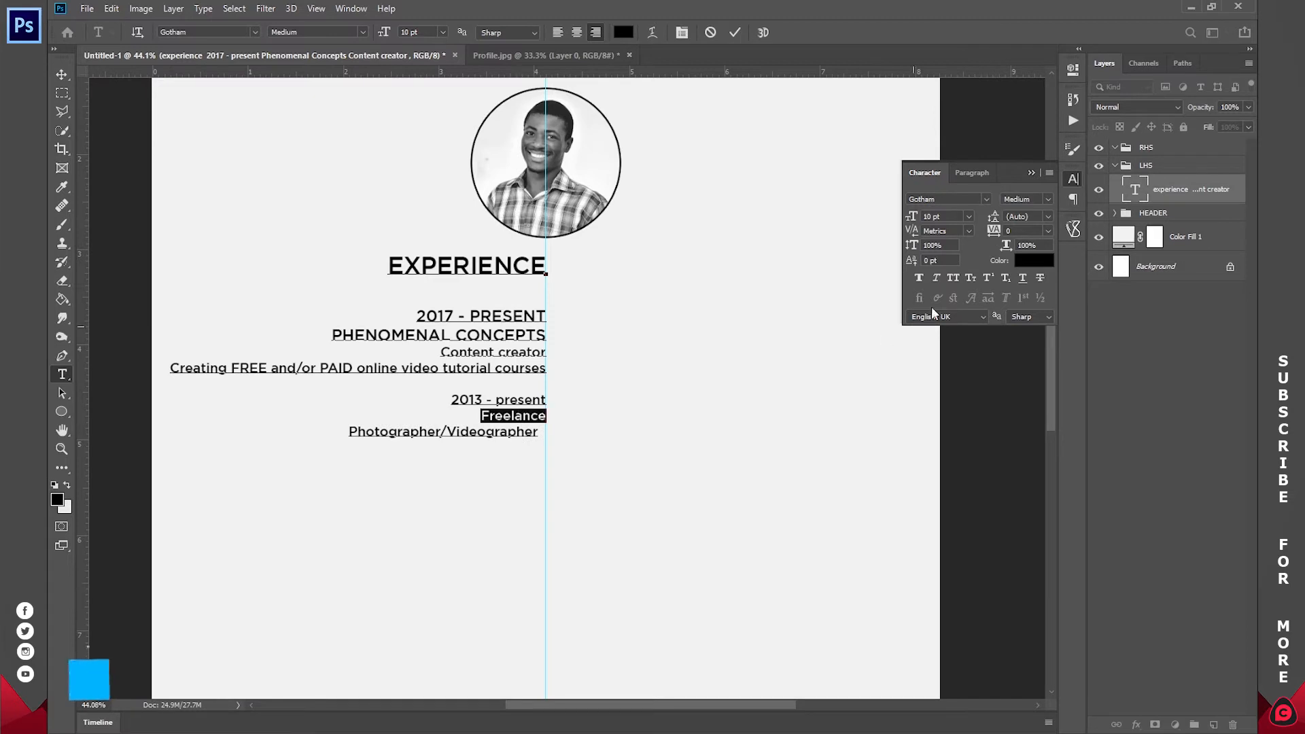
pyautogui.click(952, 279)
pyautogui.doubleClick(509, 400)
pyautogui.click(508, 399)
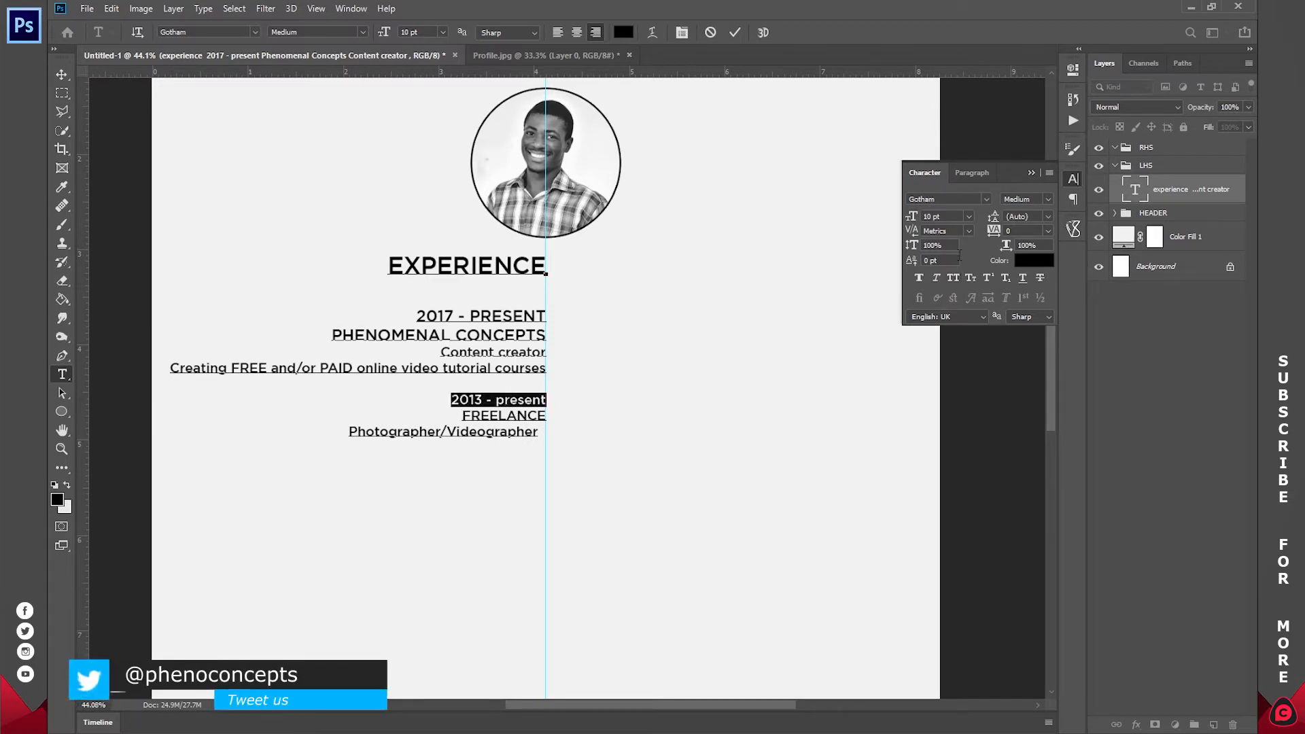
pyautogui.click(953, 279)
# - Paste the Graphic & Website Designer and Designing flyers lines, splitting them and capitalising the title
pyautogui.hotkey('alt', 'Tab')
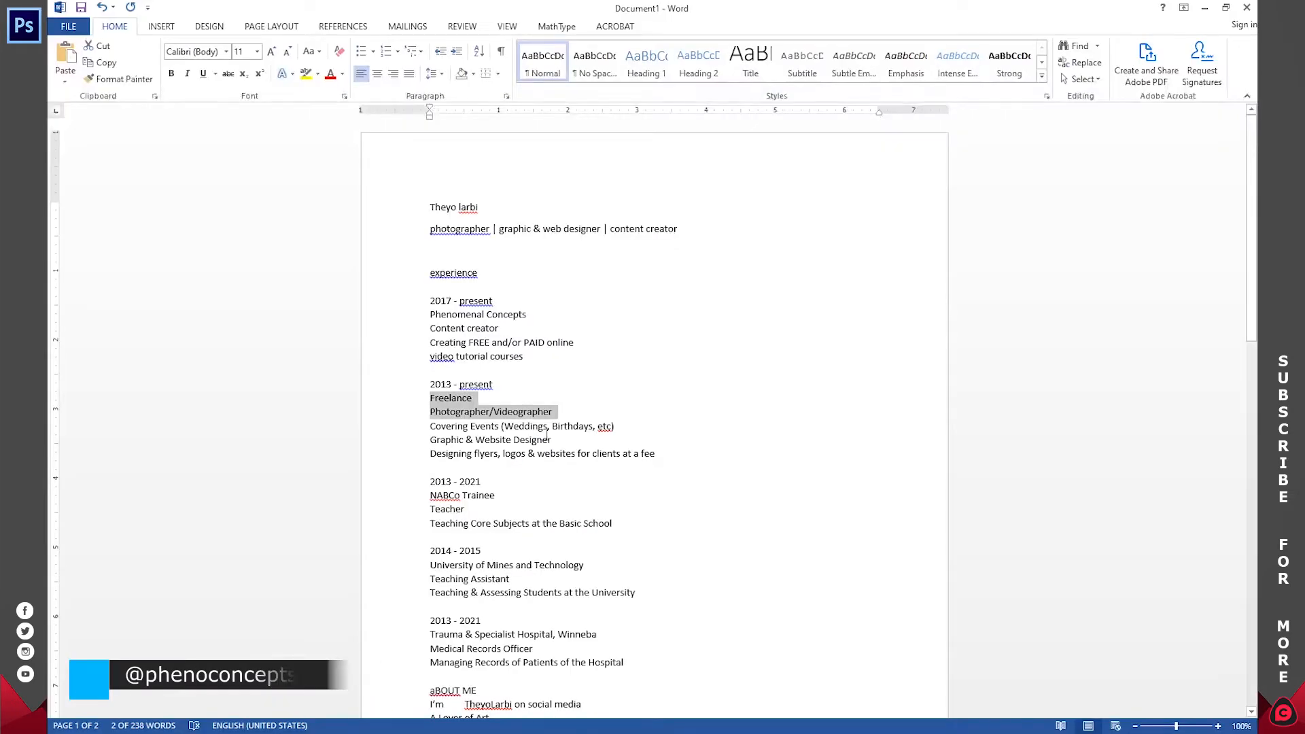
pyautogui.moveTo(661, 453); pyautogui.dragTo(433, 453)
pyautogui.moveTo(594, 426); pyautogui.dragTo(396, 425)
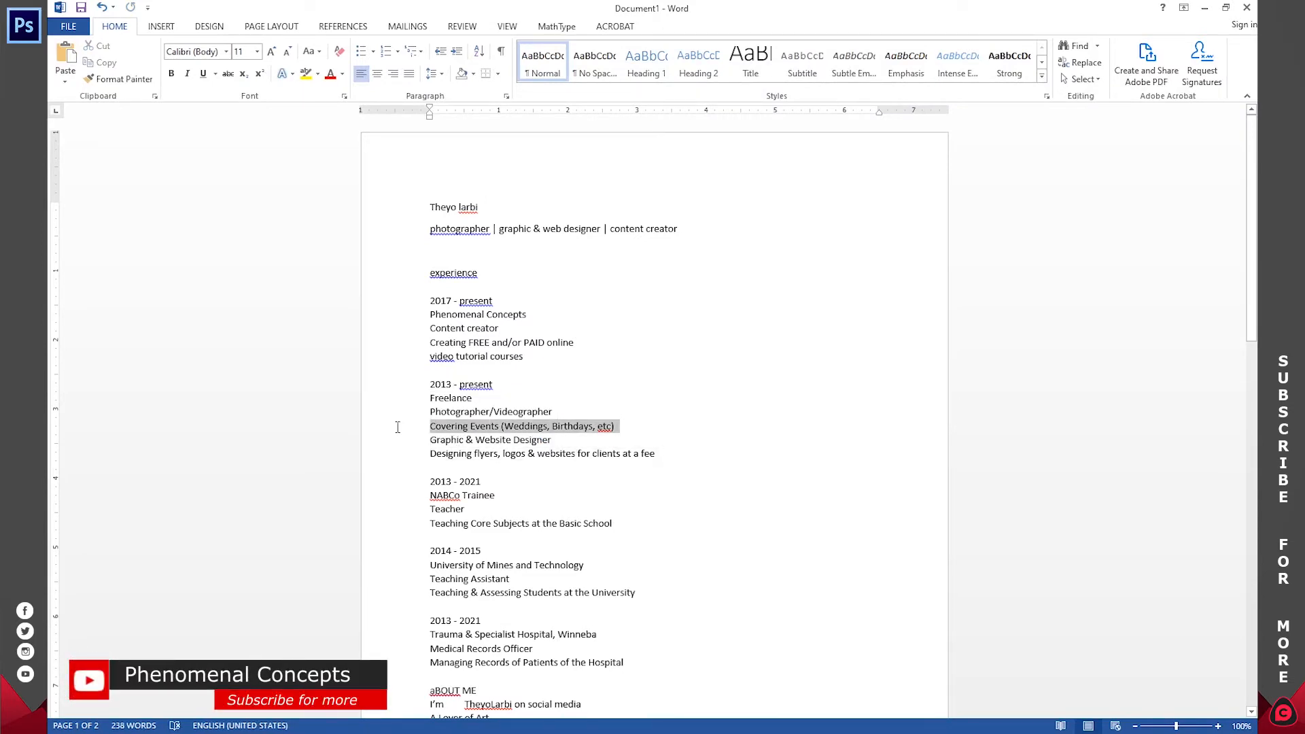
pyautogui.hotkey('alt', 'Tab')
pyautogui.hotkey('alt', 'Tab')
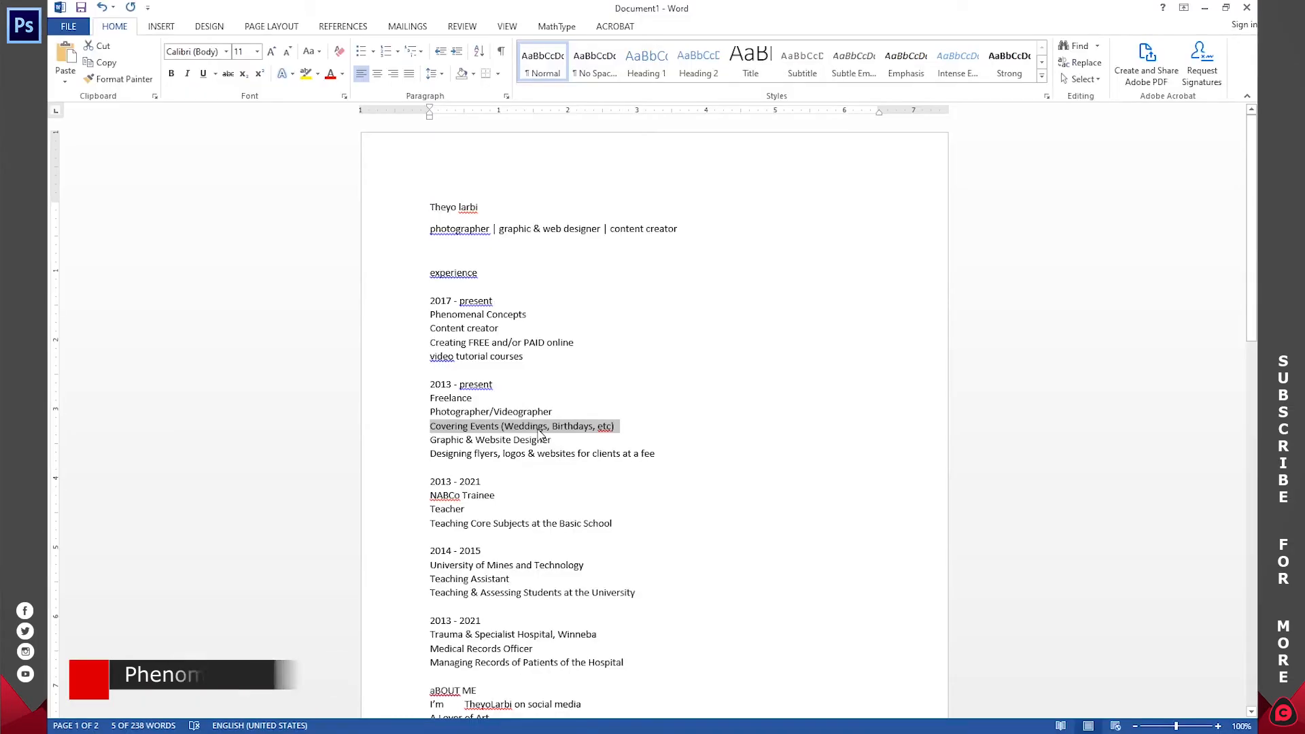
pyautogui.moveTo(661, 453); pyautogui.dragTo(424, 445)
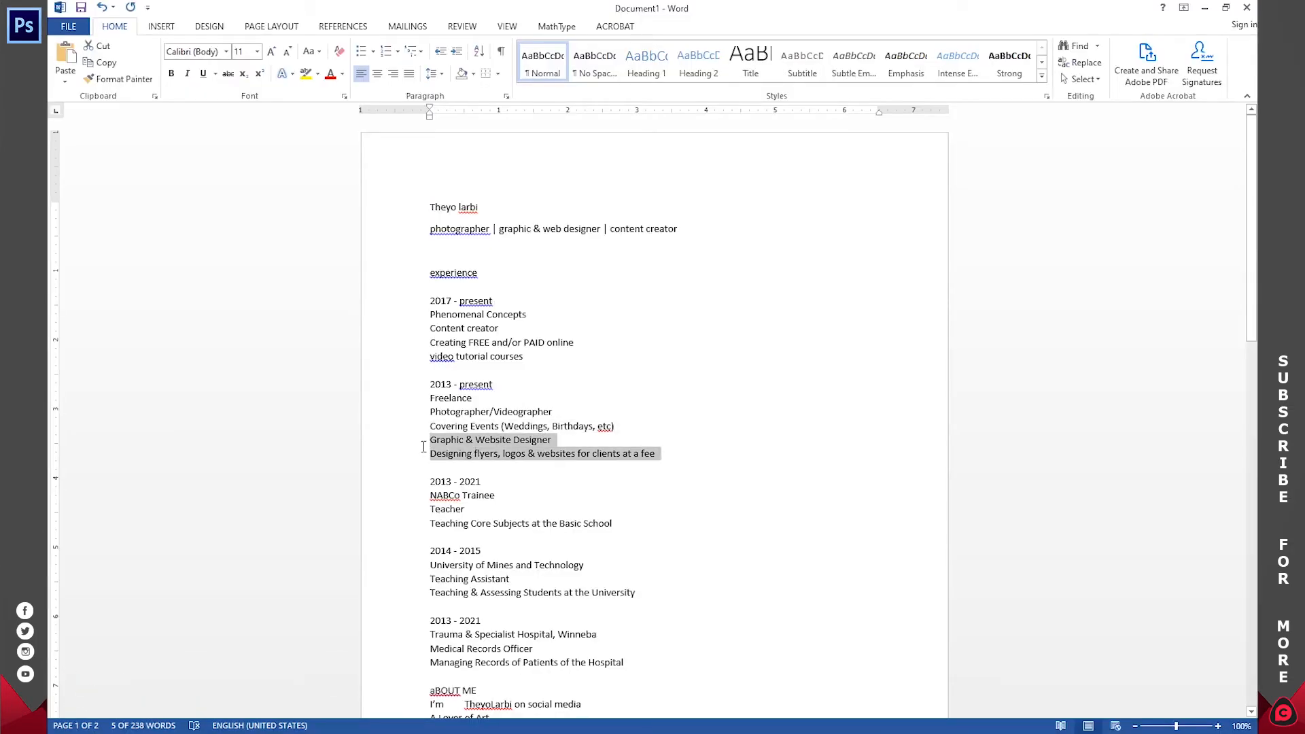
pyautogui.hotkey('alt', 'Tab')
pyautogui.hotkey('ctrl', 'v')
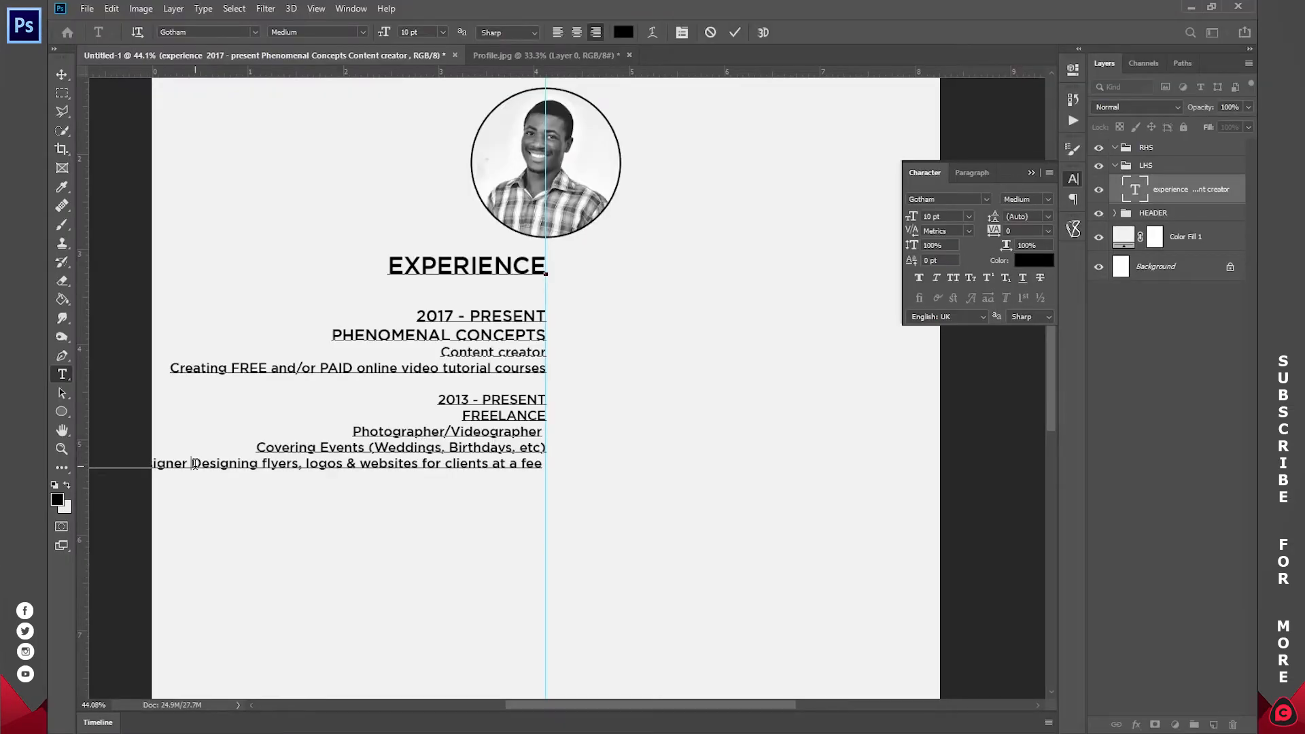
pyautogui.press('Return')
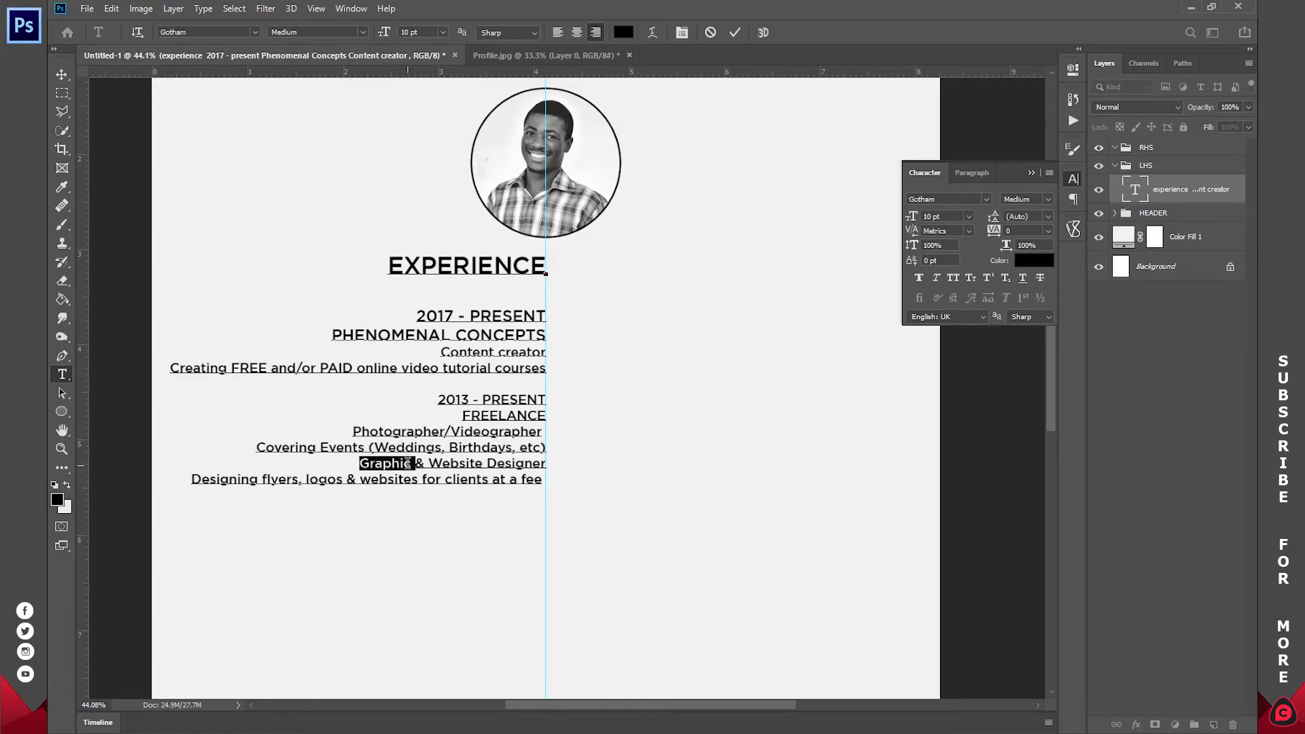
pyautogui.tripleClick(407, 462)
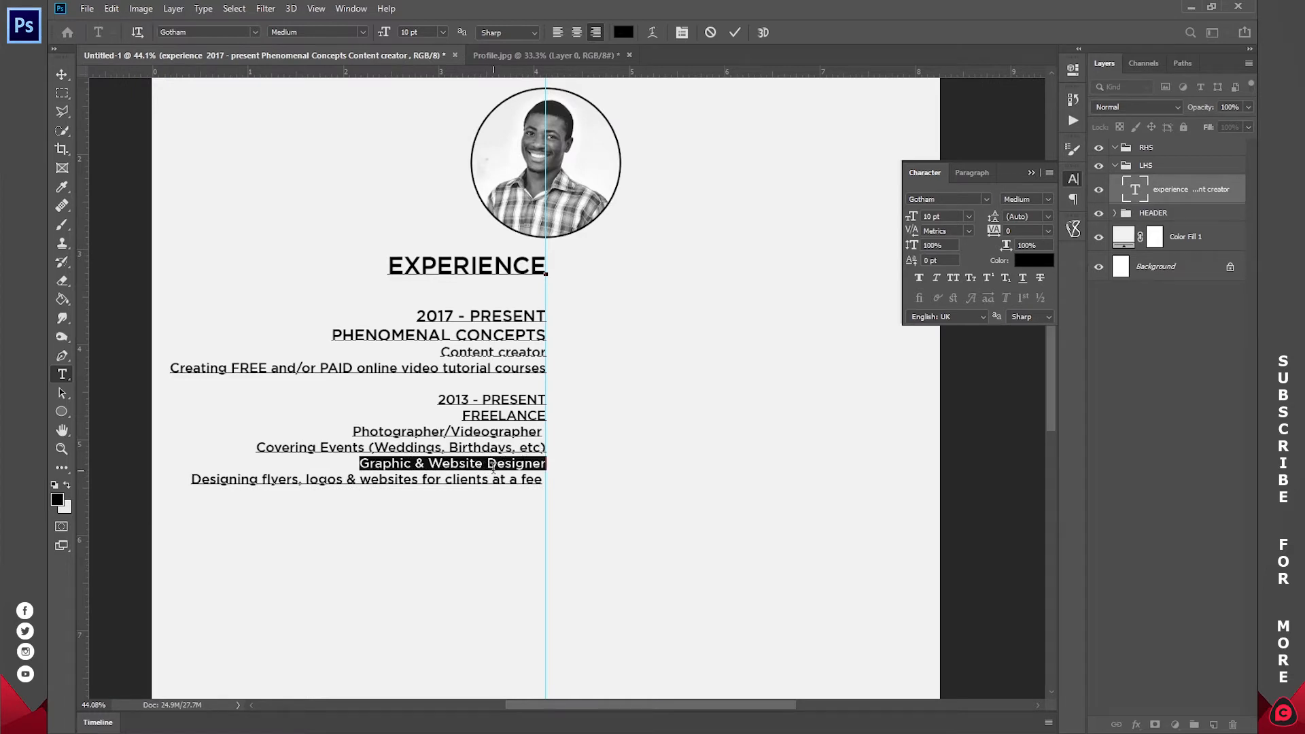
pyautogui.click(954, 279)
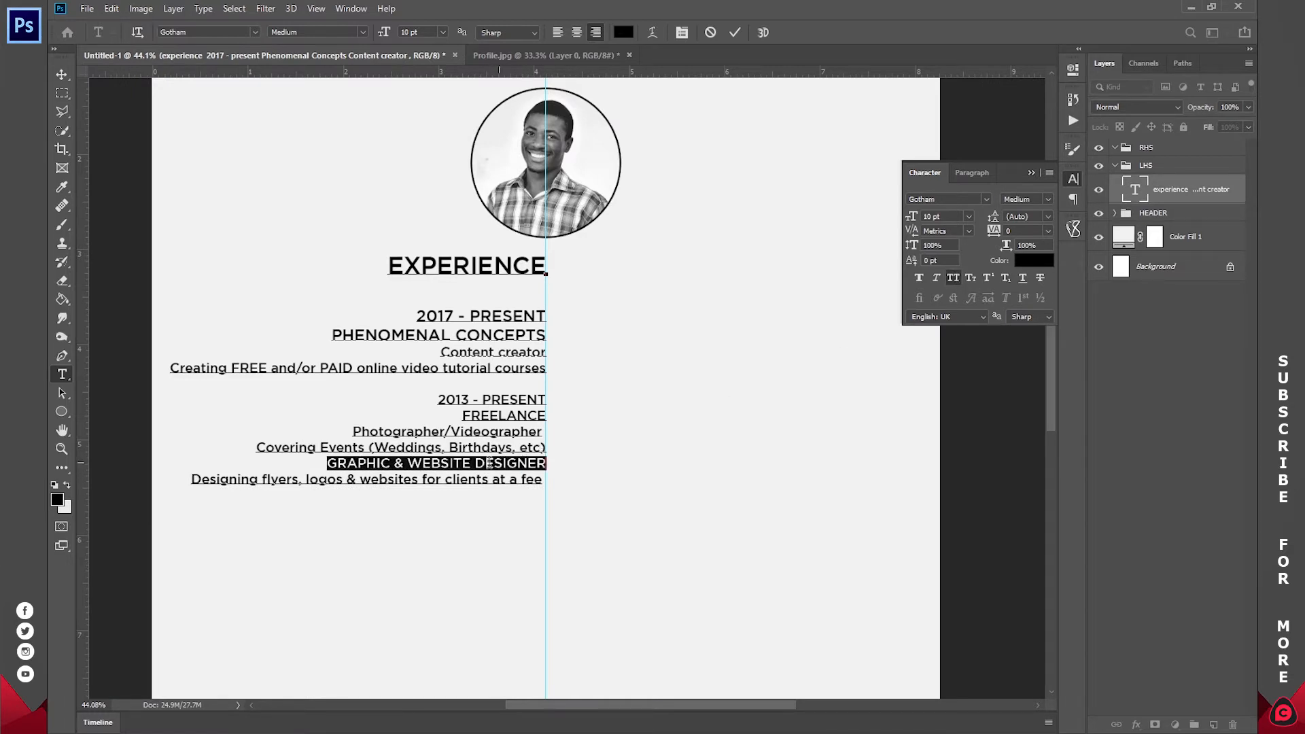
pyautogui.click(514, 286)
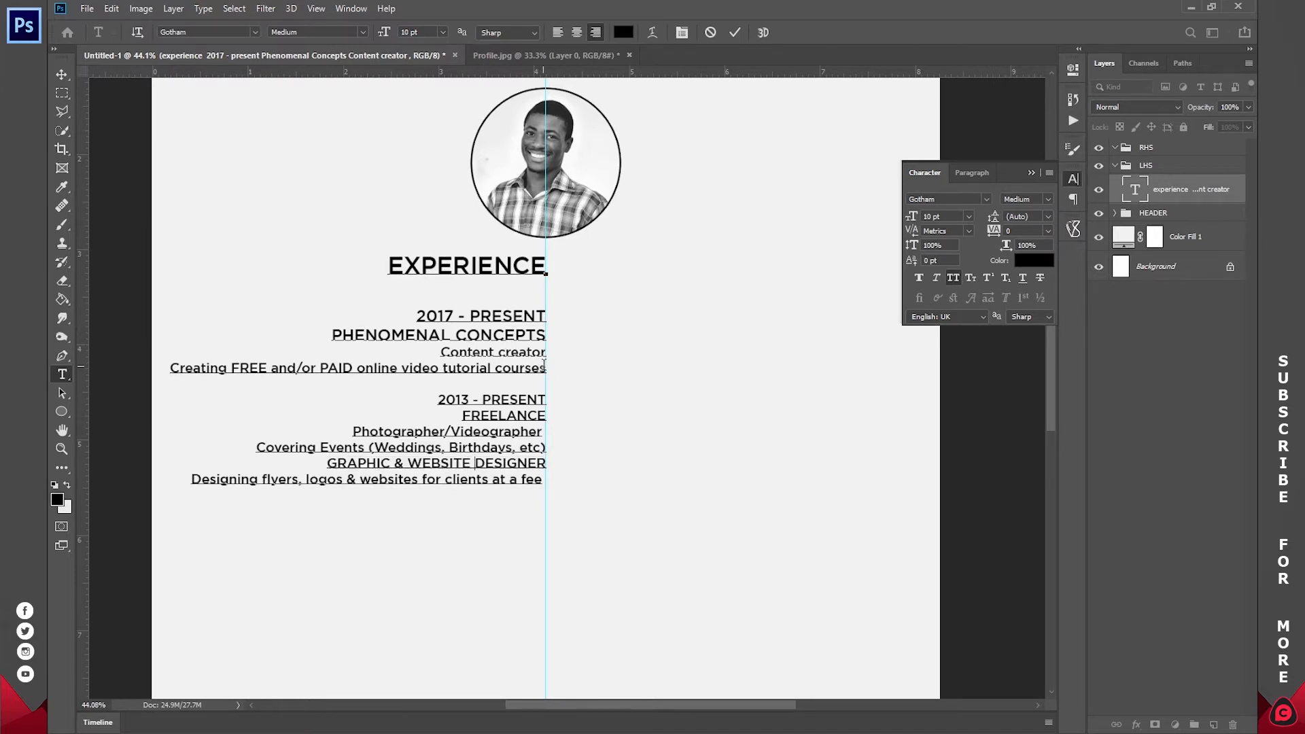
# - Make the Content creator description lines Gotham Light Italic
pyautogui.moveTo(547, 367); pyautogui.dragTo(440, 351)
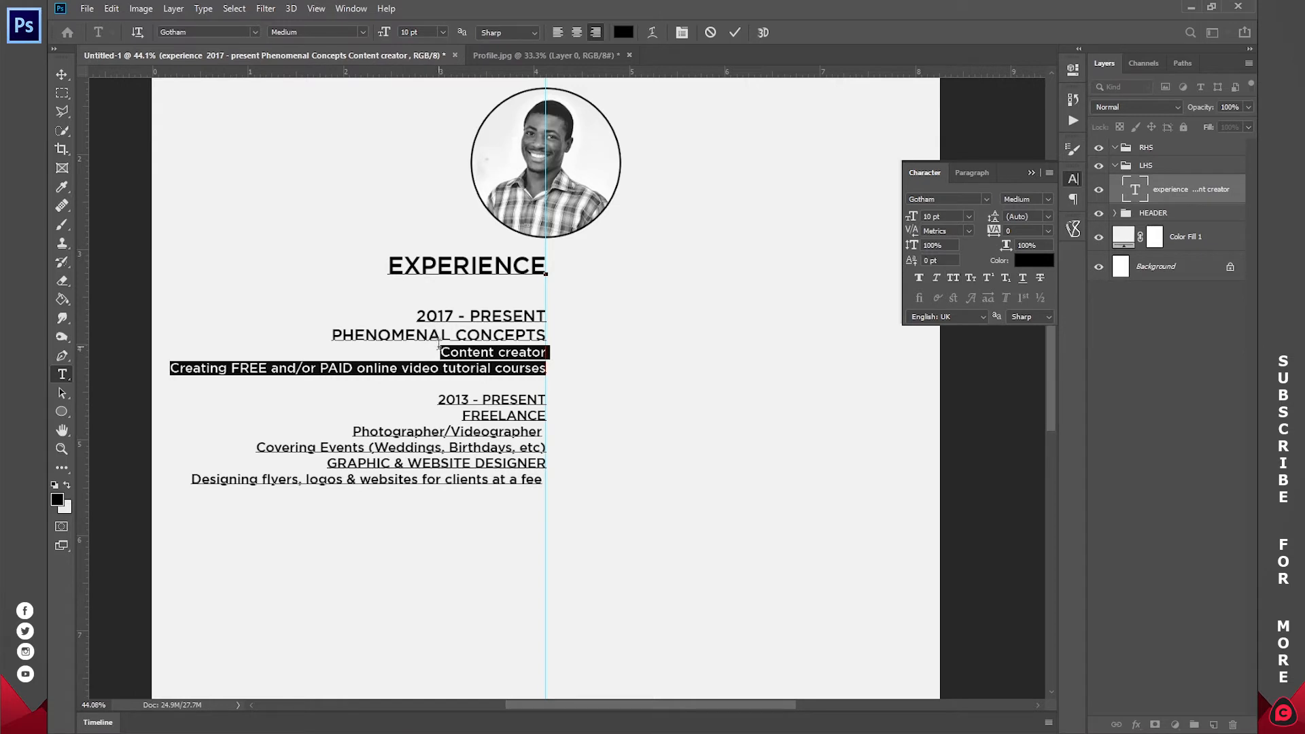
pyautogui.click(359, 32)
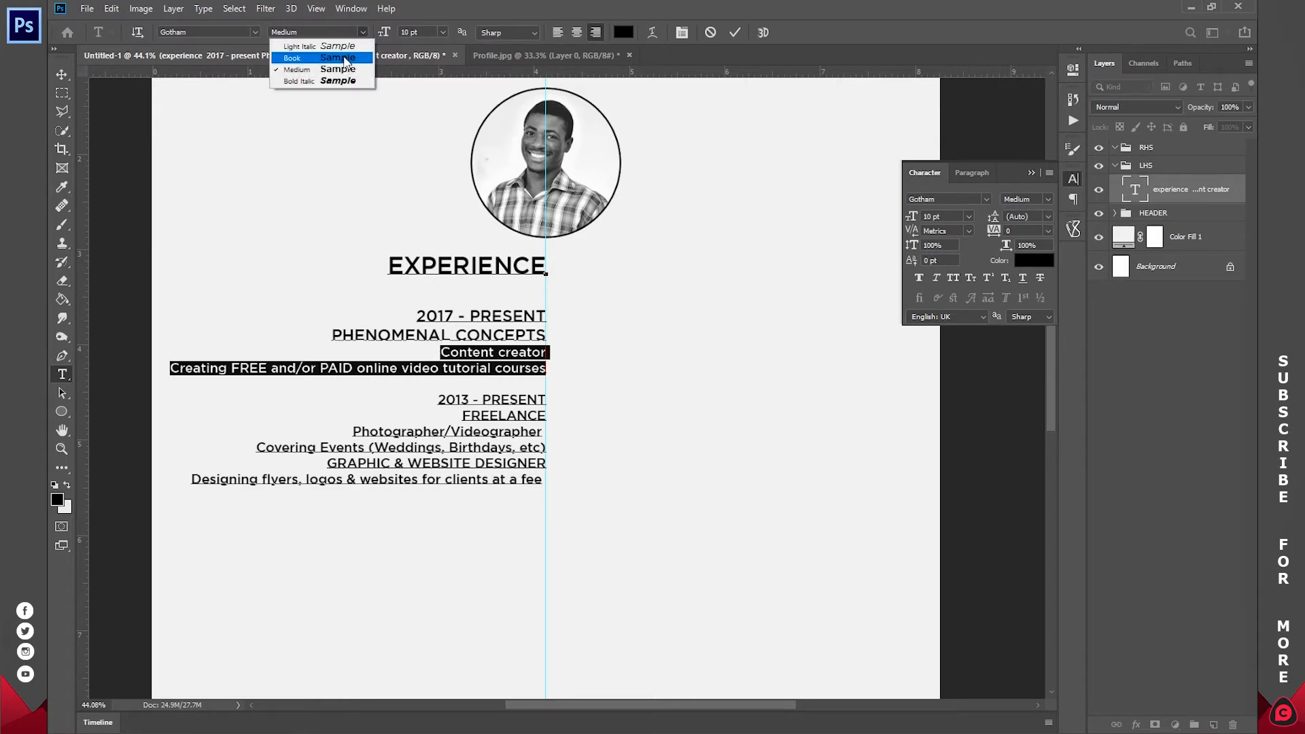
pyautogui.click(345, 57)
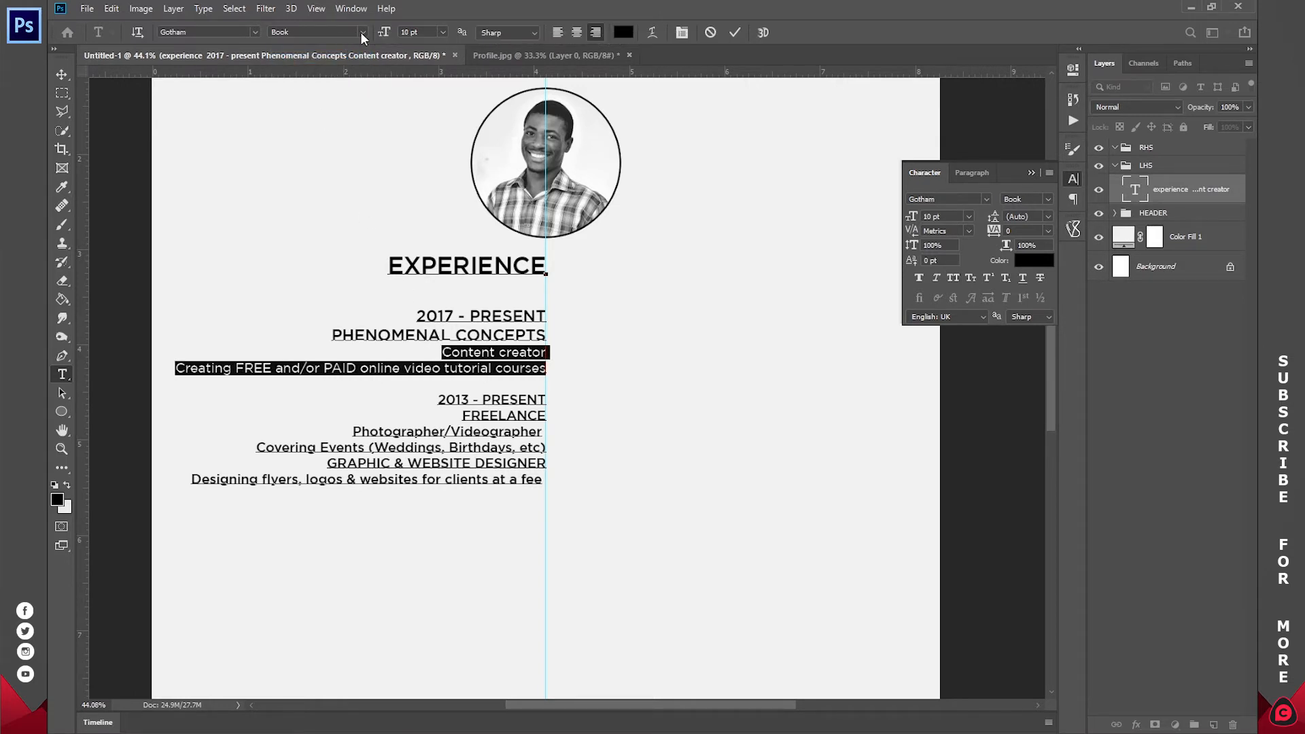
pyautogui.click(358, 32)
pyautogui.click(352, 47)
pyautogui.click(507, 367)
# - Make the Designing flyers and Covering Events lines Light Italic and commit the text
pyautogui.scroll(-1, 469, 445)
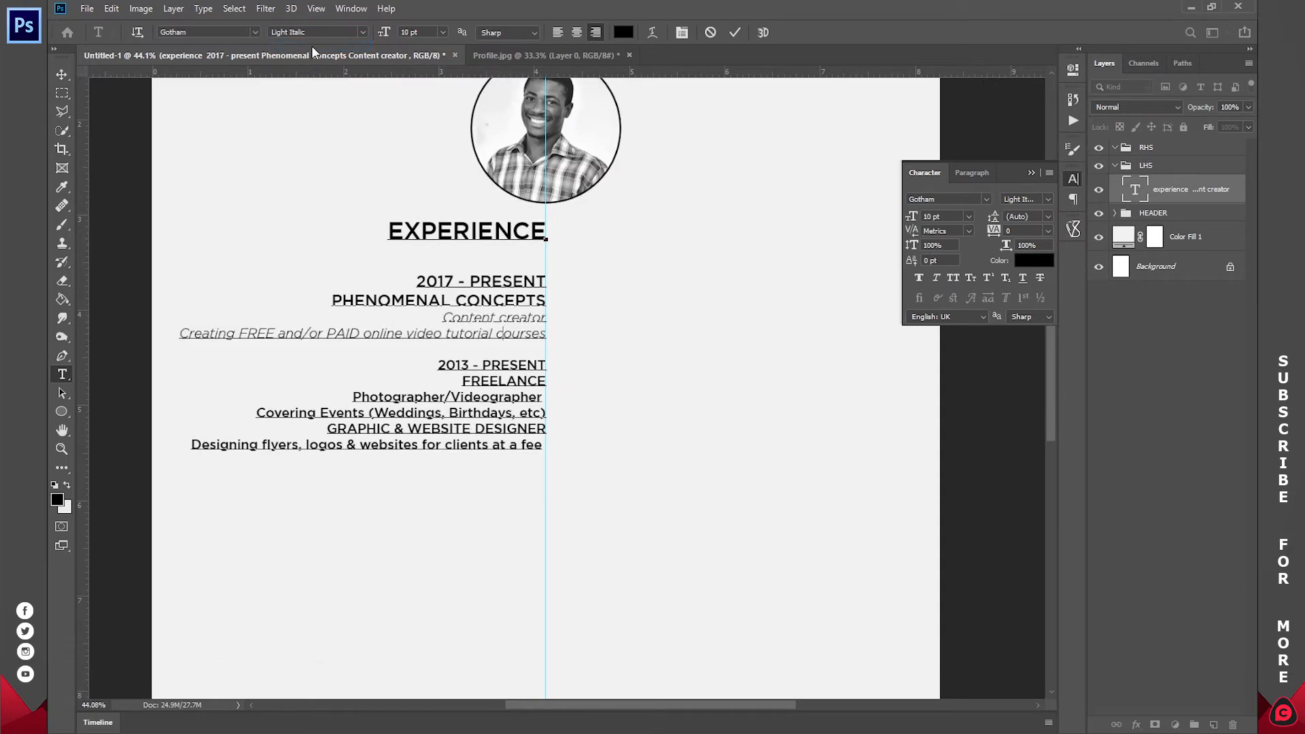
pyautogui.tripleClick(518, 445)
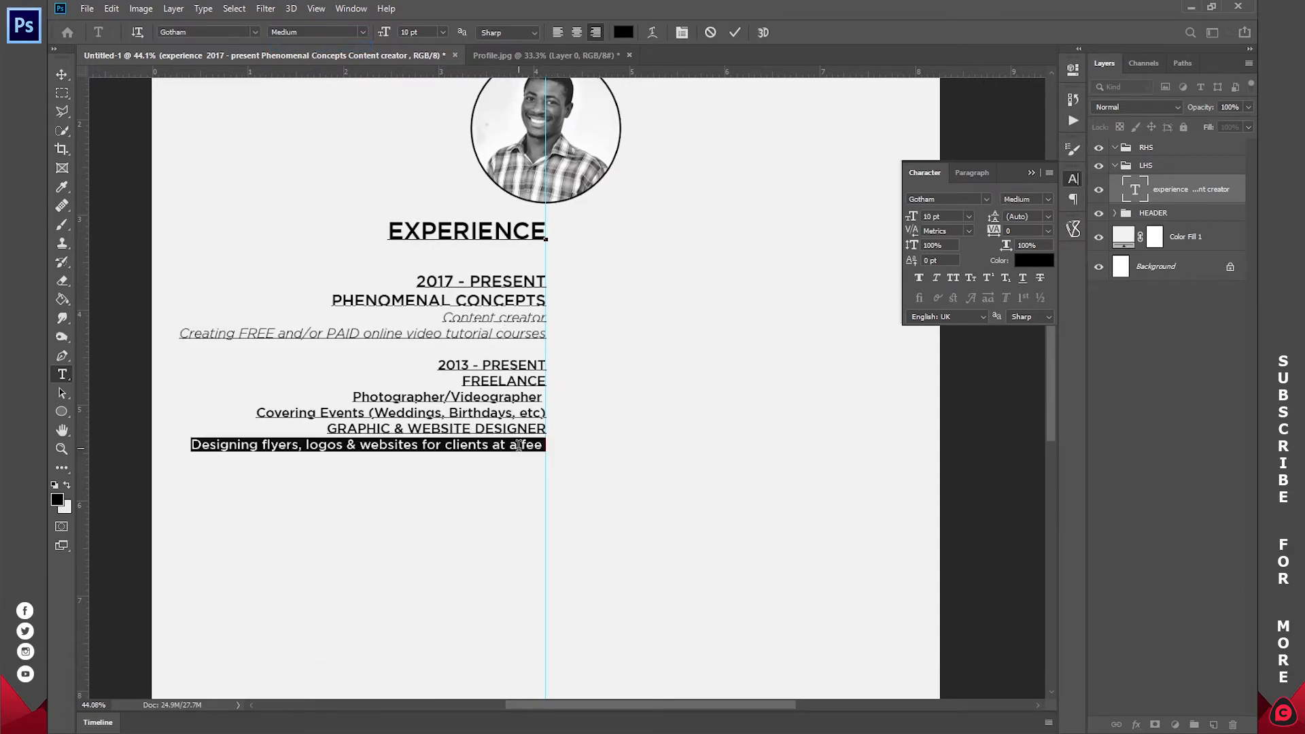
pyautogui.click(362, 32)
pyautogui.click(340, 49)
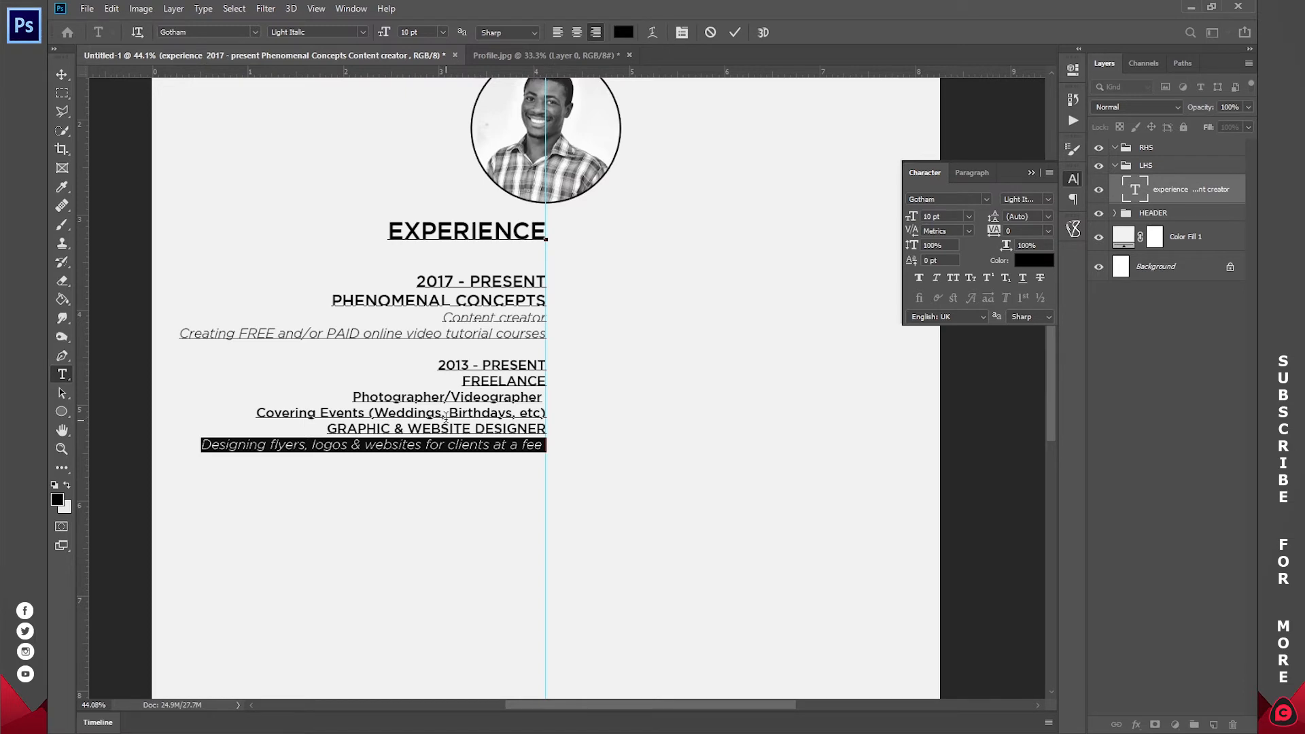
pyautogui.tripleClick(443, 413)
pyautogui.click(363, 32)
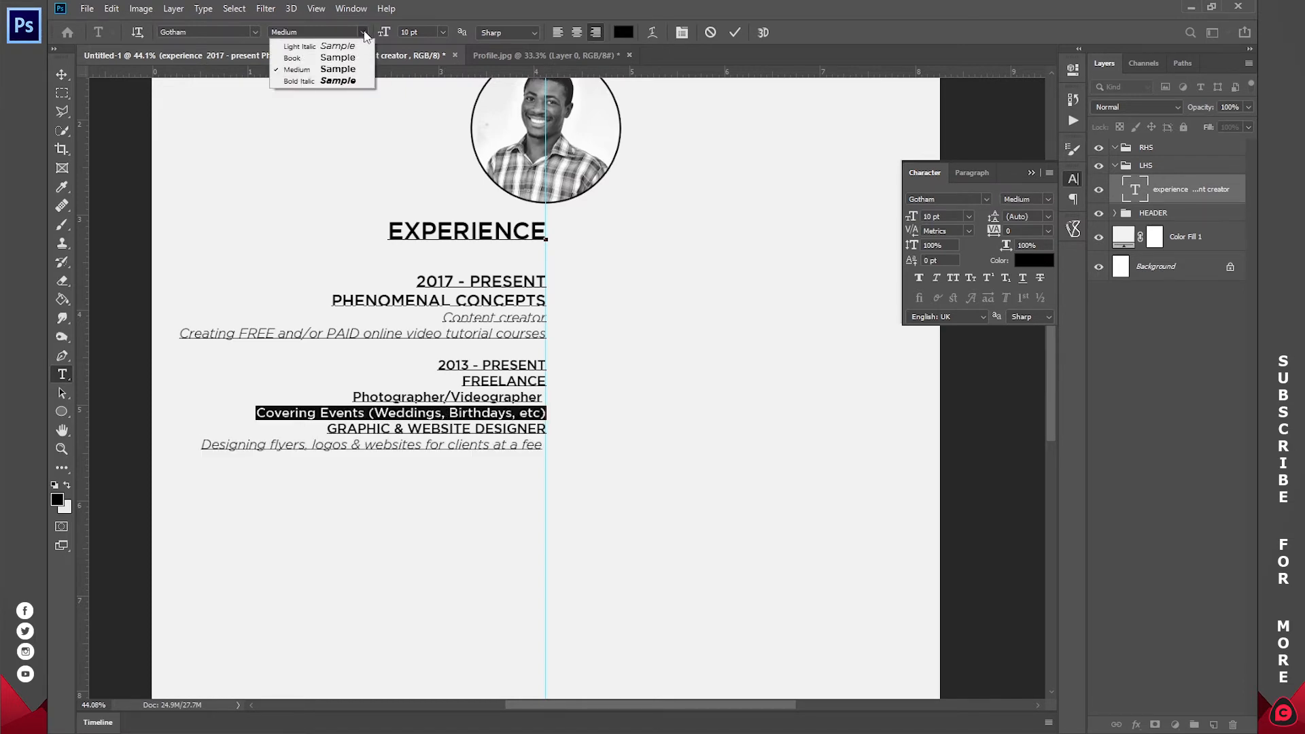
pyautogui.click(343, 48)
pyautogui.click(735, 33)
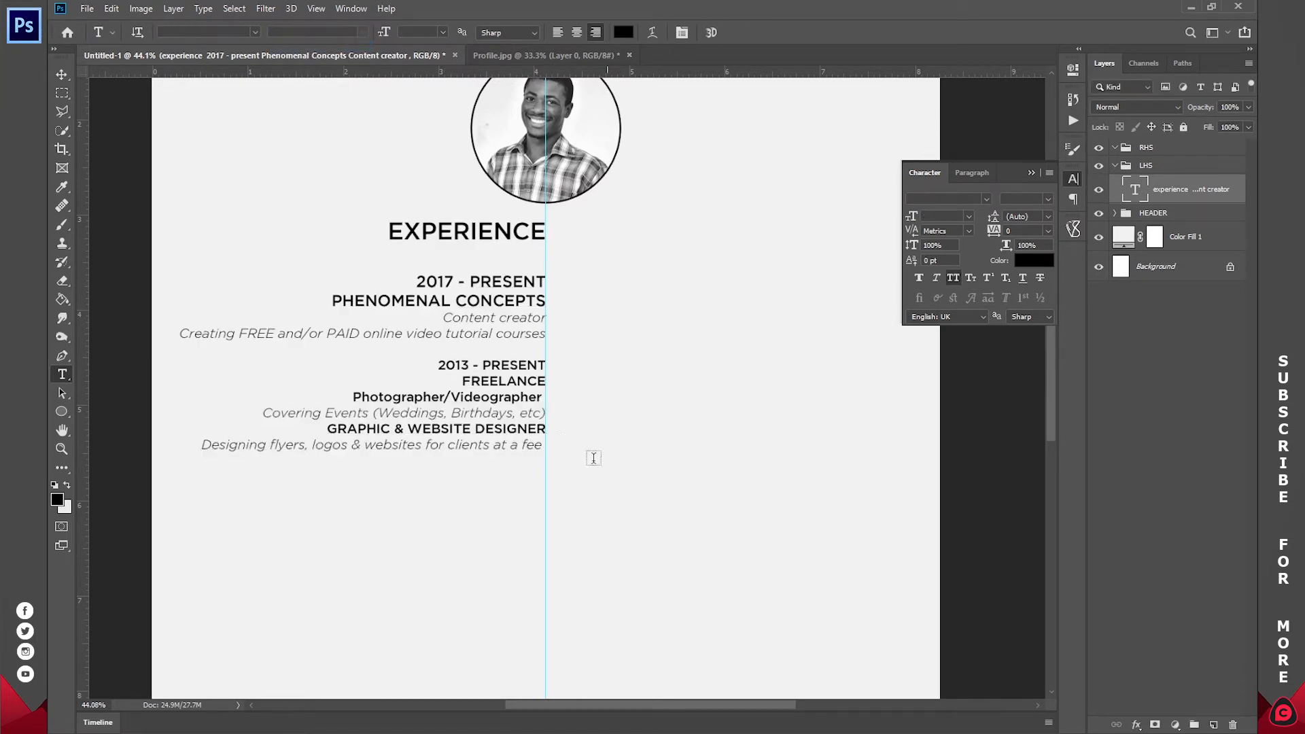
pyautogui.moveTo(585, 402); pyautogui.dragTo(664, 388)
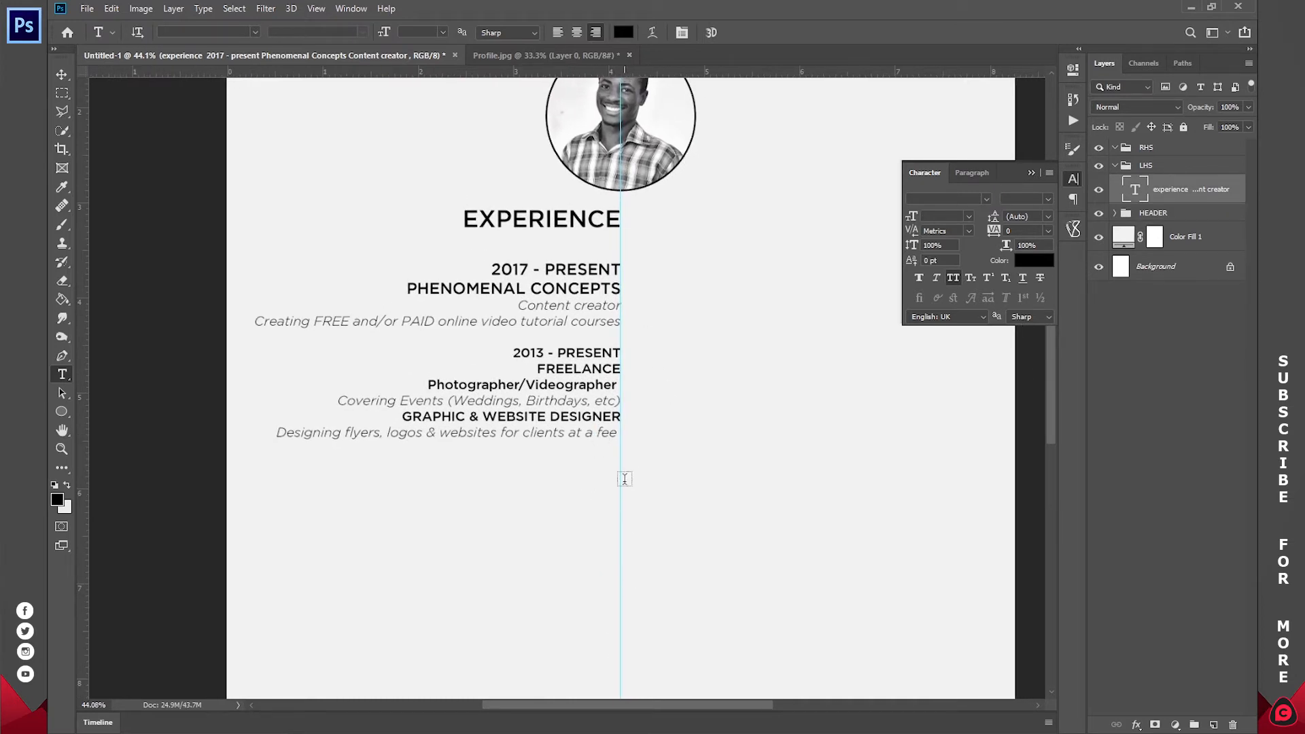
# - Restyle the font of the NABCO, university and hospital experience entries in Photoshop
pyautogui.click(617, 434)
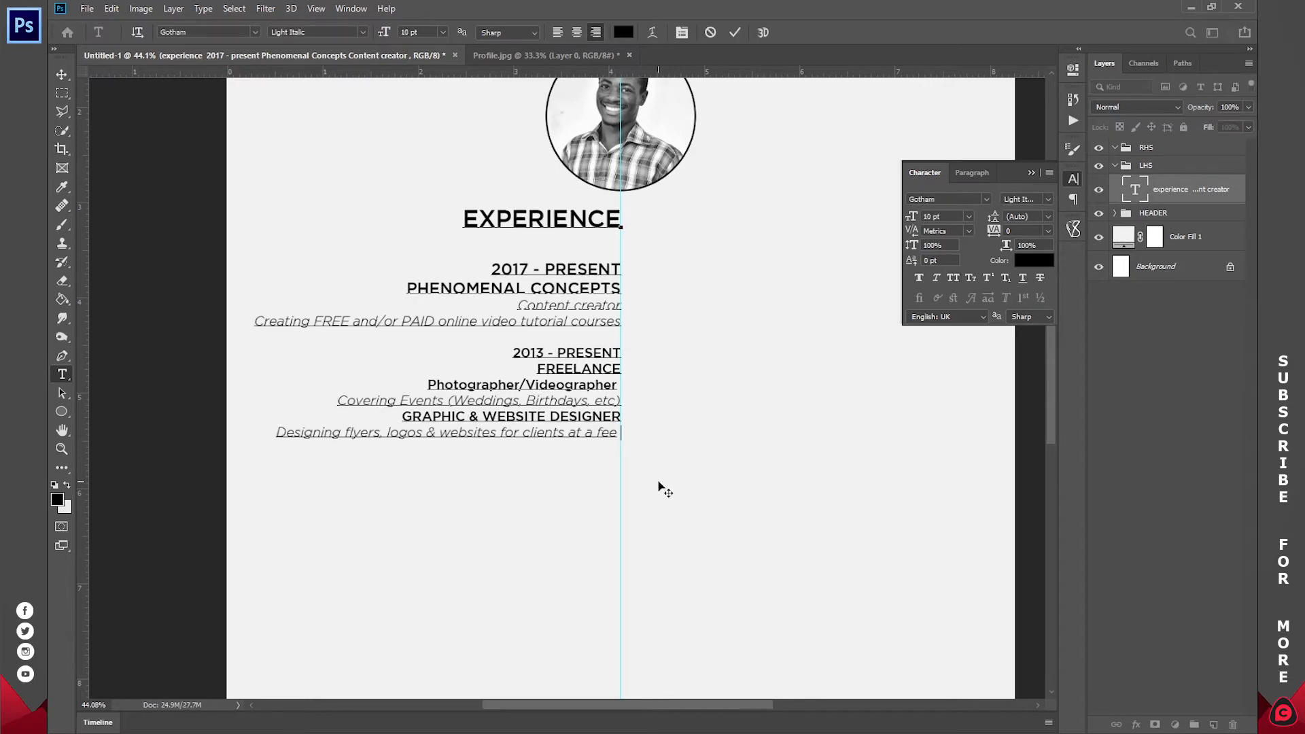
pyautogui.click(349, 32)
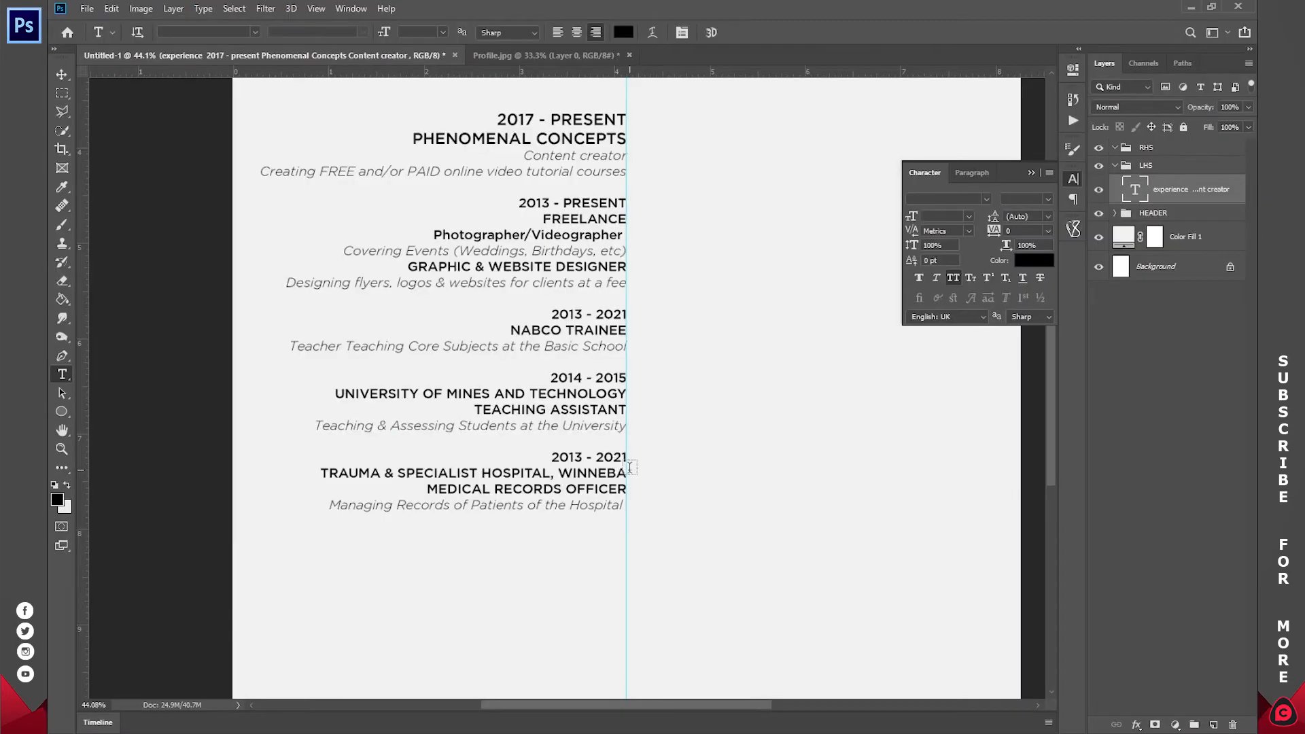
pyautogui.scroll(-3, 630, 467)
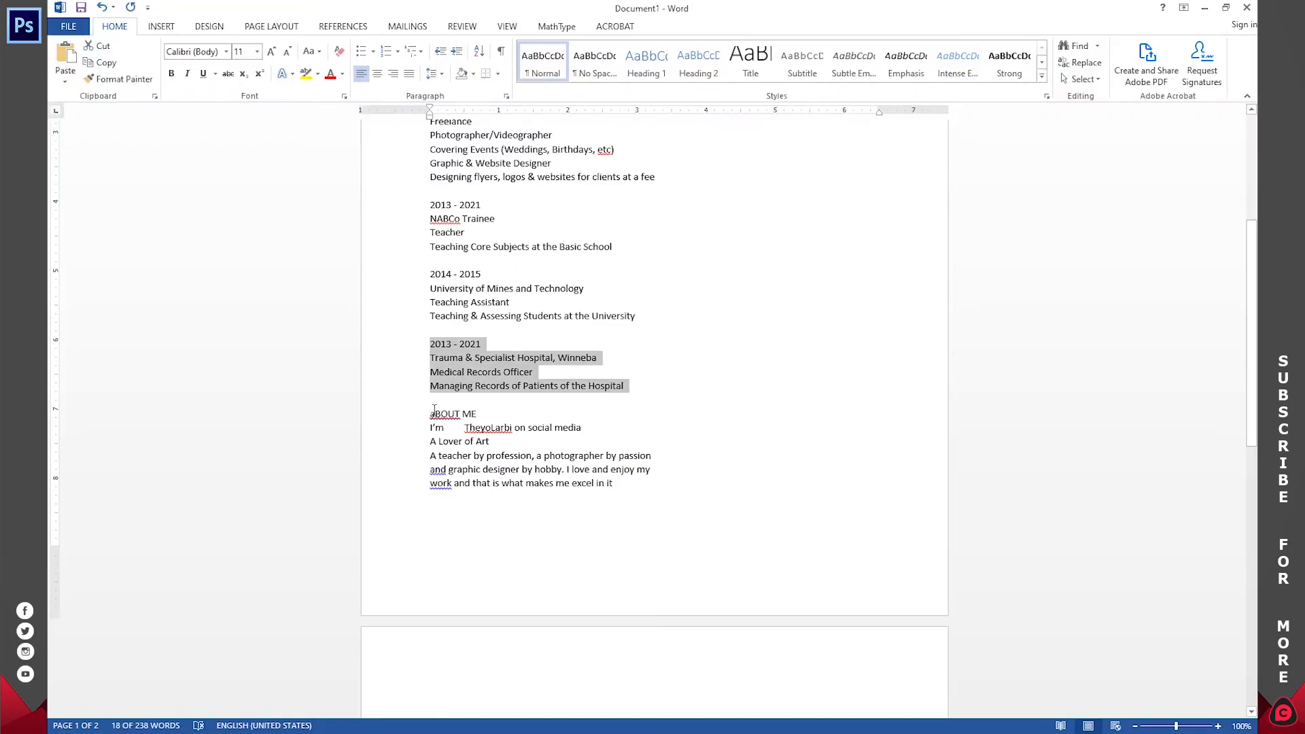
# - In Word, select the About Me heading and its next two lines, then return to Photoshop
pyautogui.moveTo(430, 410); pyautogui.dragTo(615, 484)
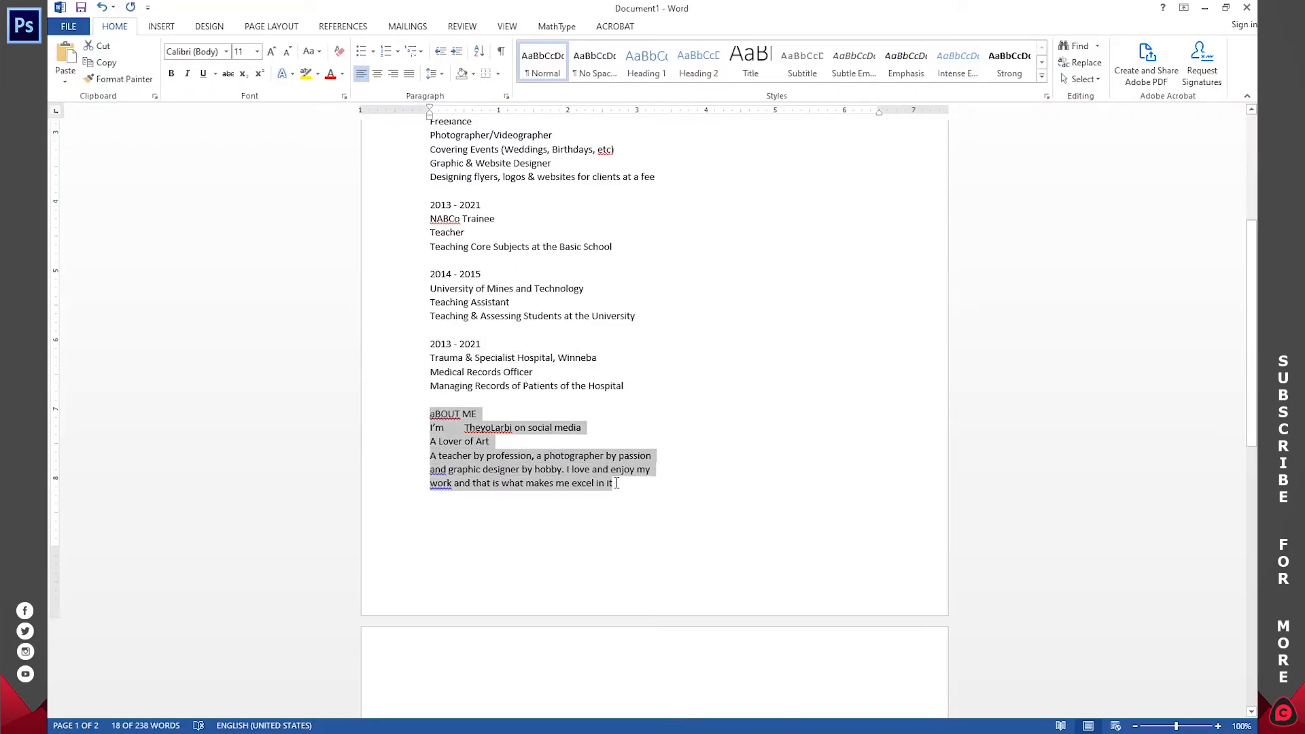
pyautogui.scroll(-2, 615, 482)
pyautogui.scroll(-10, 615, 481)
pyautogui.scroll(13, 615, 482)
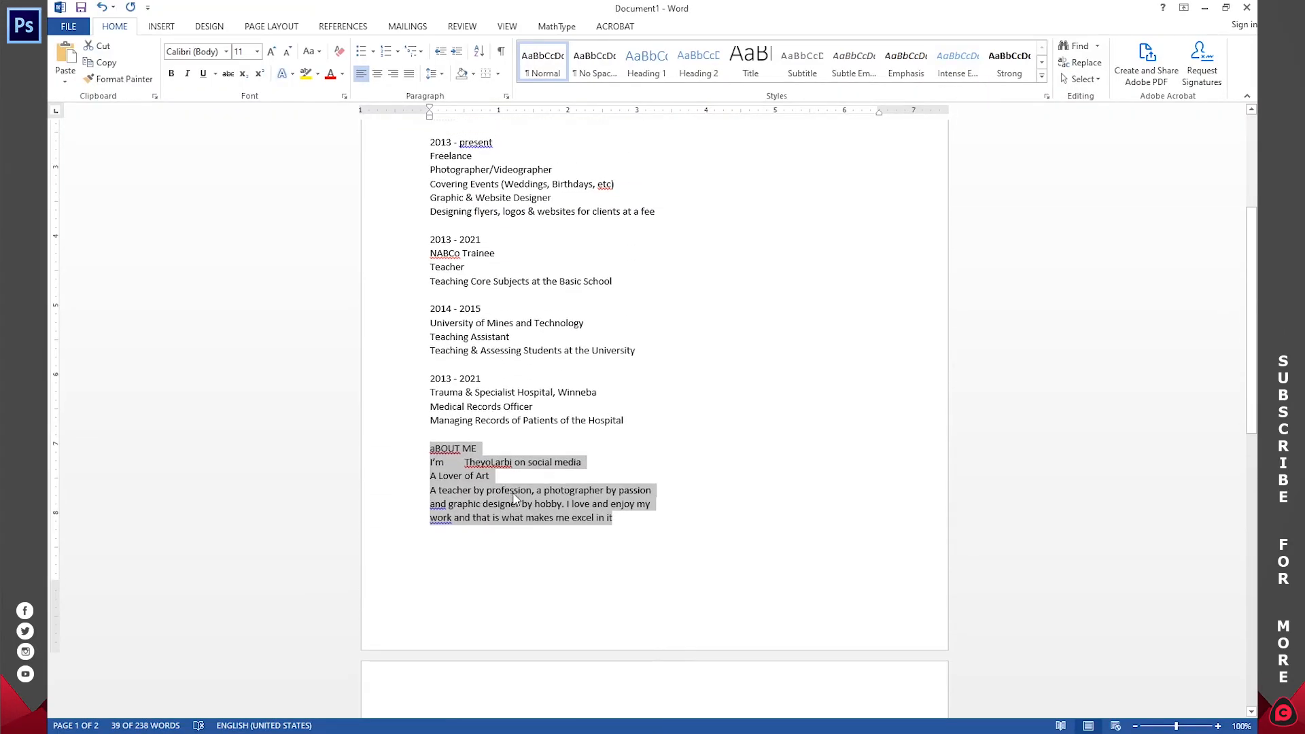
pyautogui.moveTo(489, 476); pyautogui.dragTo(424, 452)
pyautogui.hotkey('ctrl', 'c')
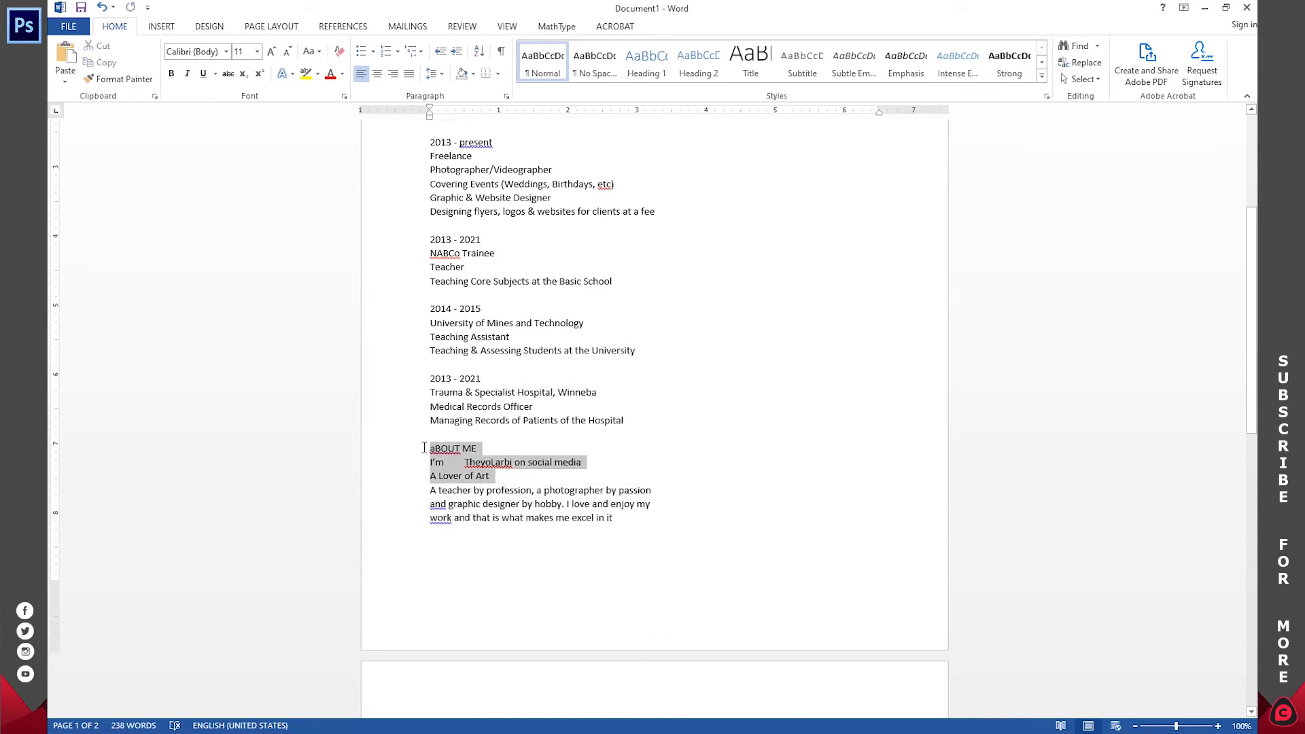
pyautogui.hotkey('alt', 'Tab')
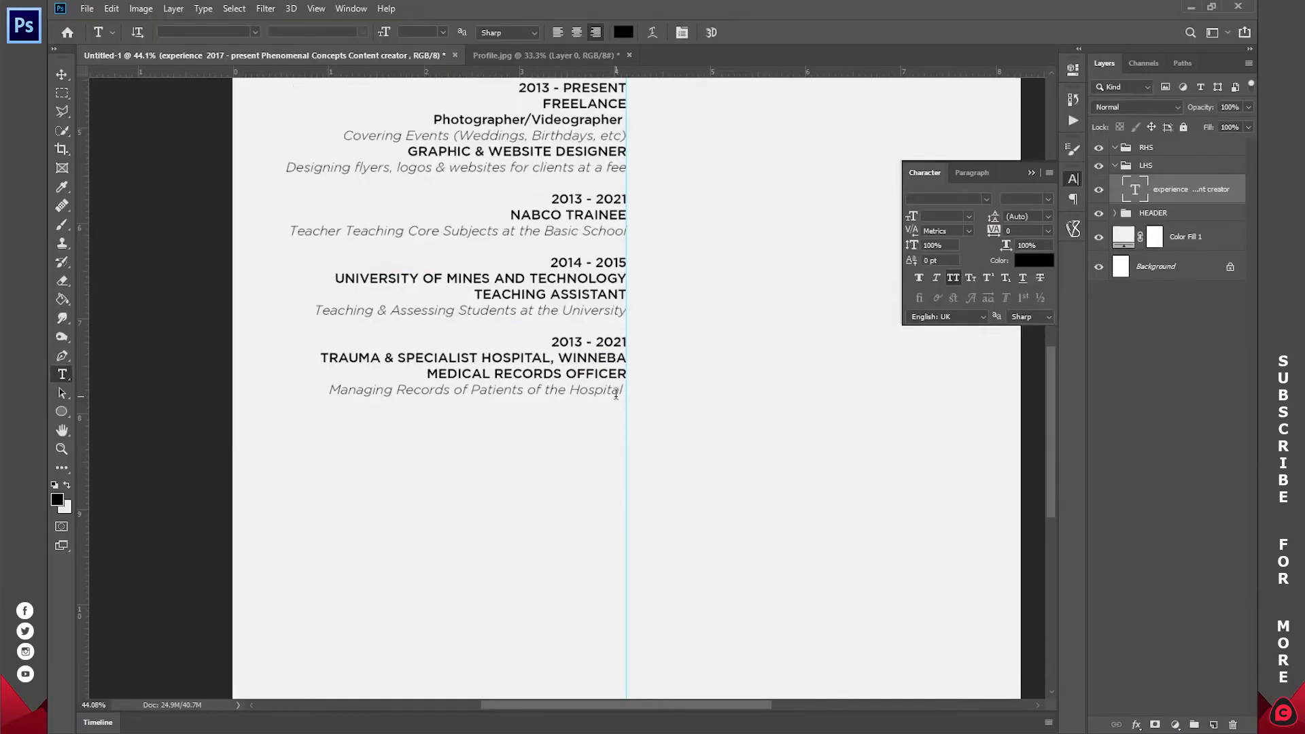
# - Paste the About Me lines after the hospital entry, with ABOUT ME and 'A Lover of Art' on separate lines
pyautogui.click(626, 389)
pyautogui.press('Return')
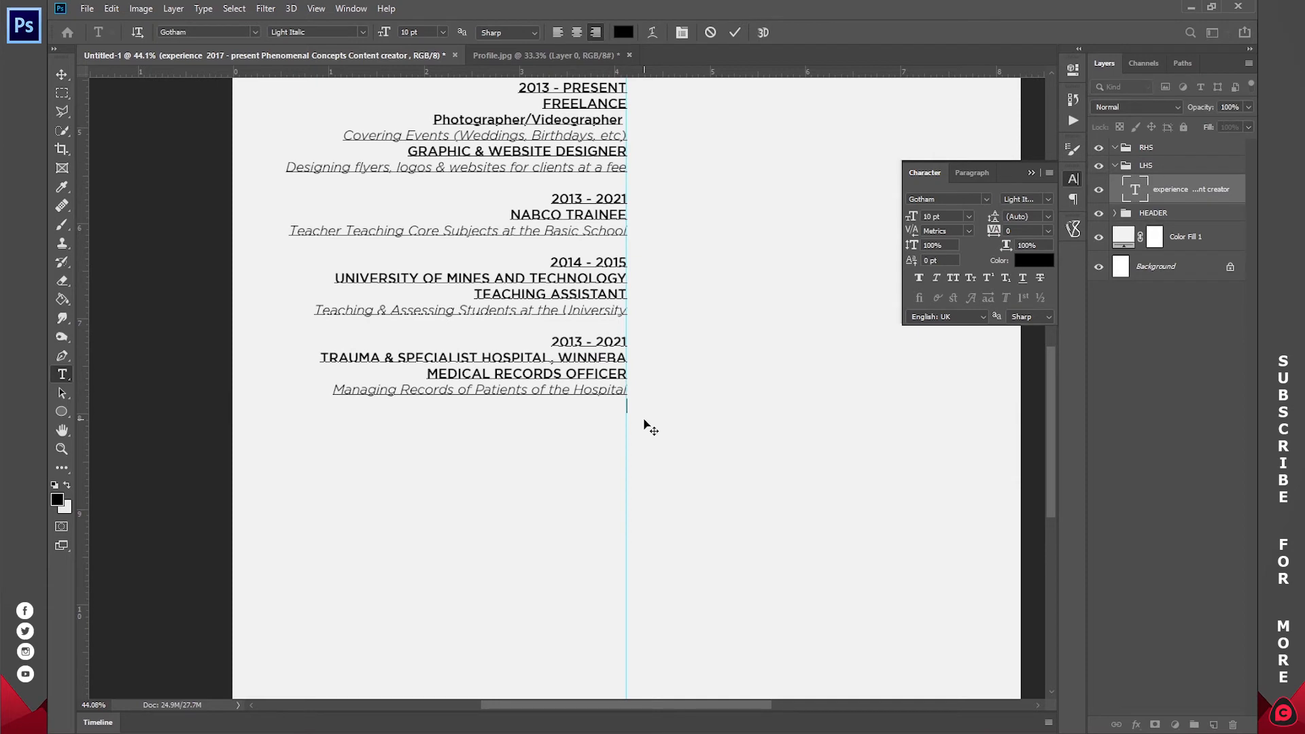
pyautogui.hotkey('ctrl', 'v')
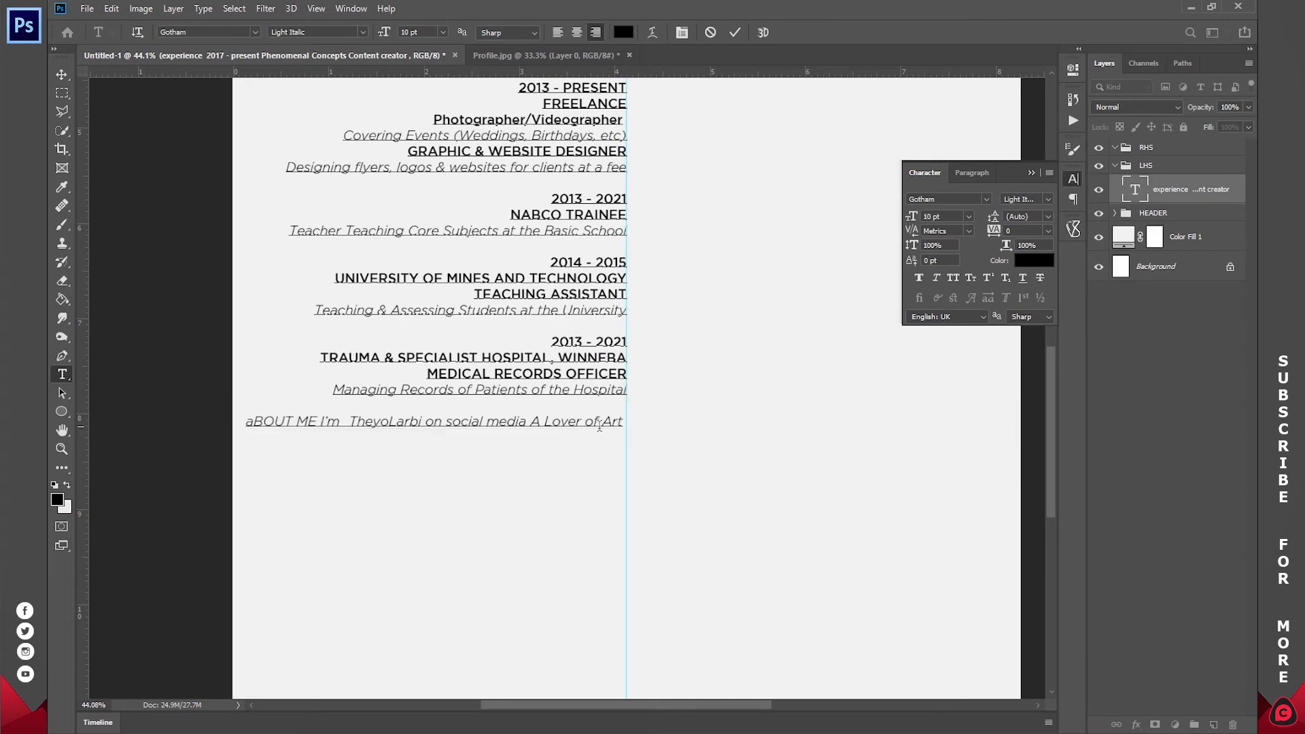
pyautogui.click(323, 420)
pyautogui.press('Return')
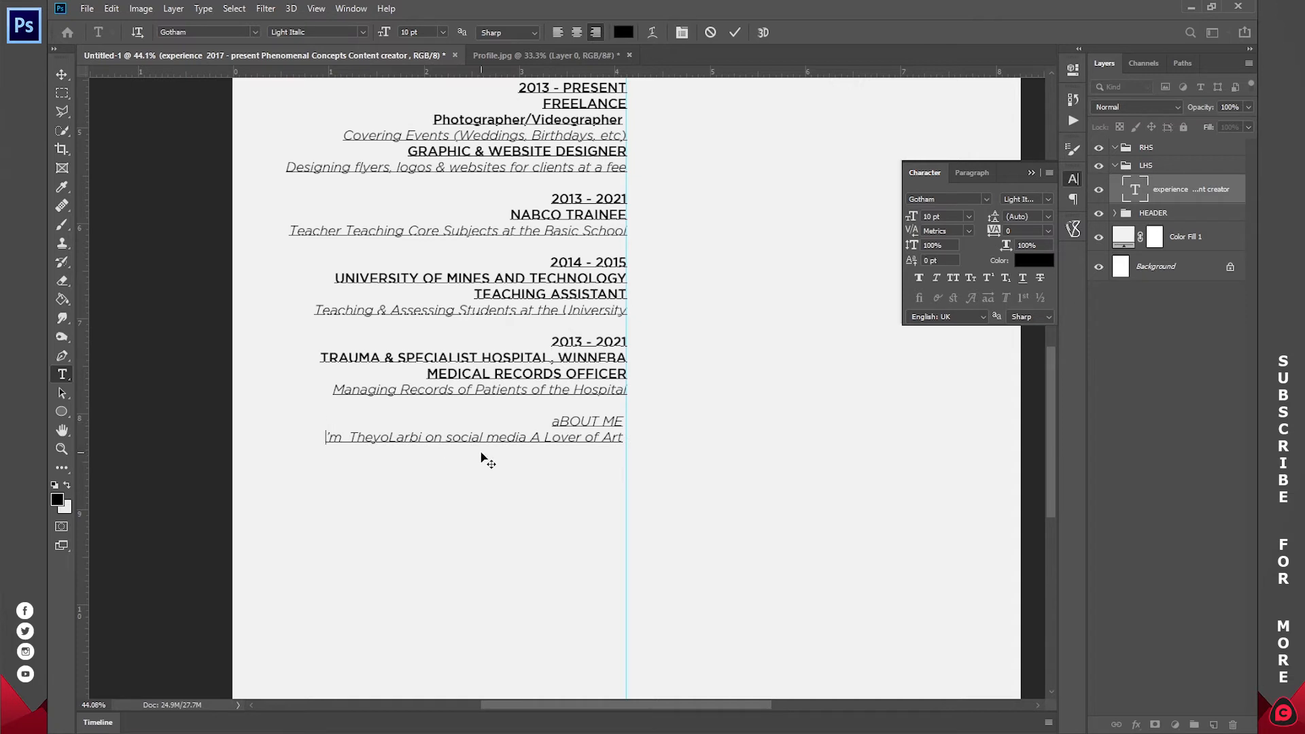
pyautogui.write('i')
pyautogui.hotkey('alt', 'Tab')
pyautogui.hotkey('alt', 'Tab')
pyautogui.click(533, 436)
pyautogui.press('Return')
# - Make the About Me heading Medium weight
pyautogui.moveTo(551, 421); pyautogui.dragTo(626, 421)
pyautogui.click(363, 32)
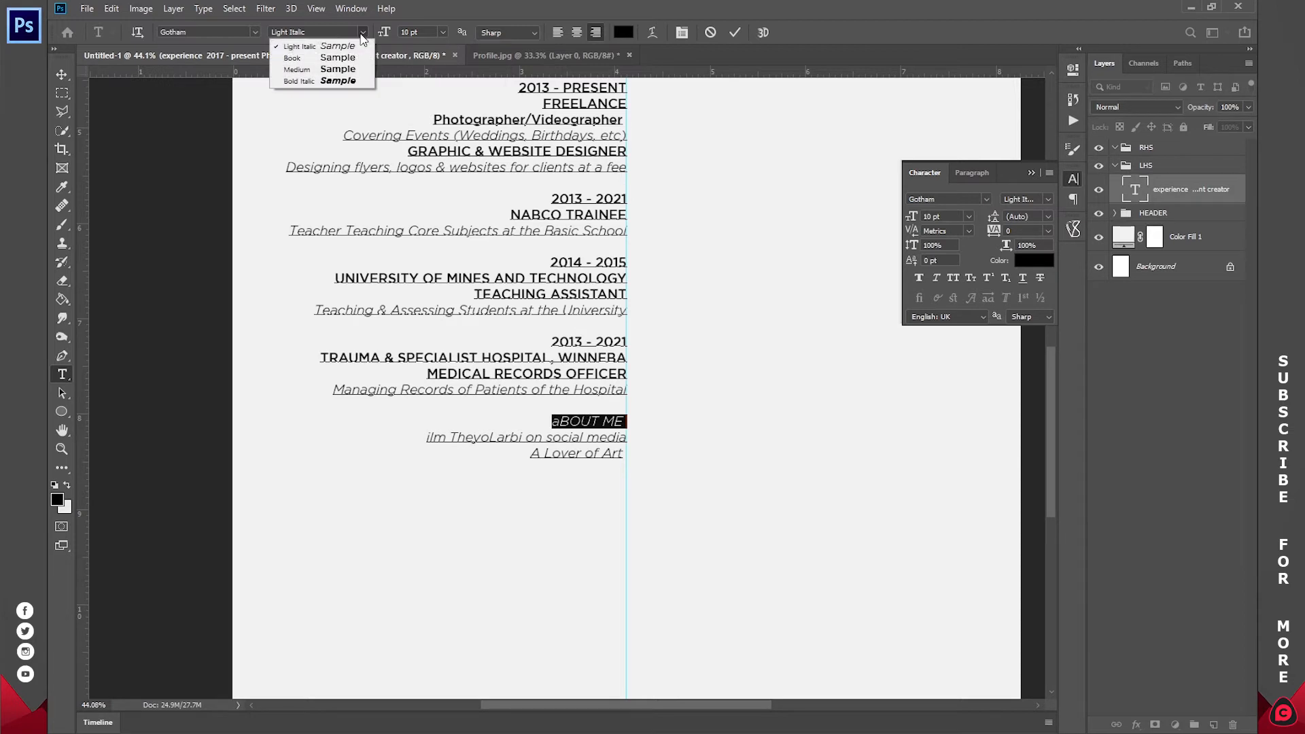
pyautogui.click(338, 70)
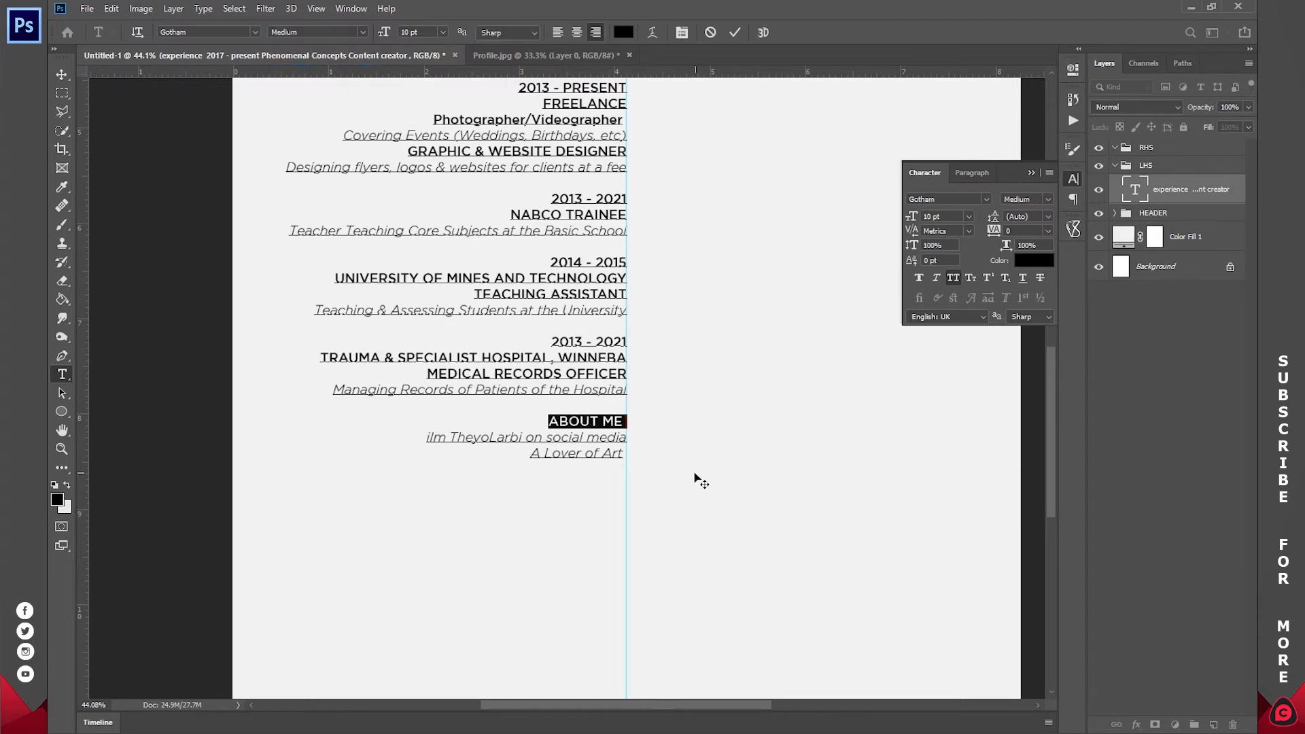
pyautogui.scroll(6, 704, 481)
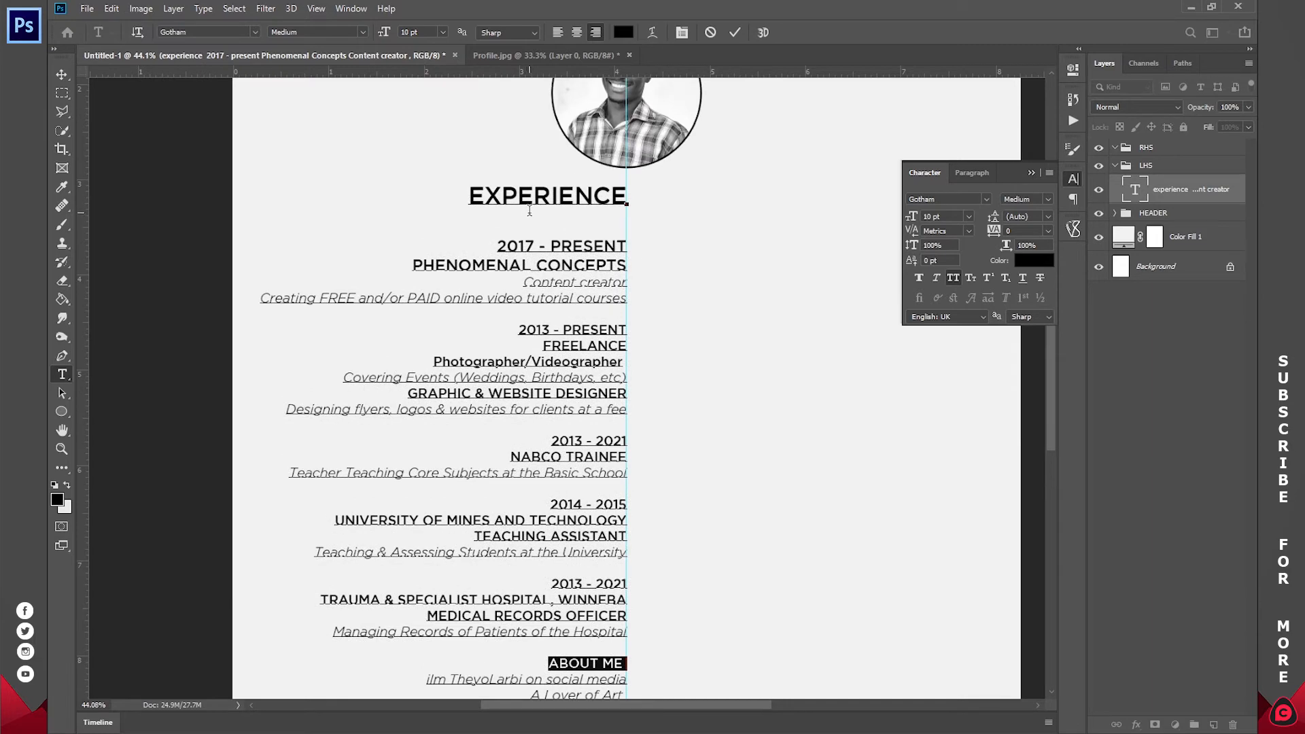
pyautogui.click(534, 195)
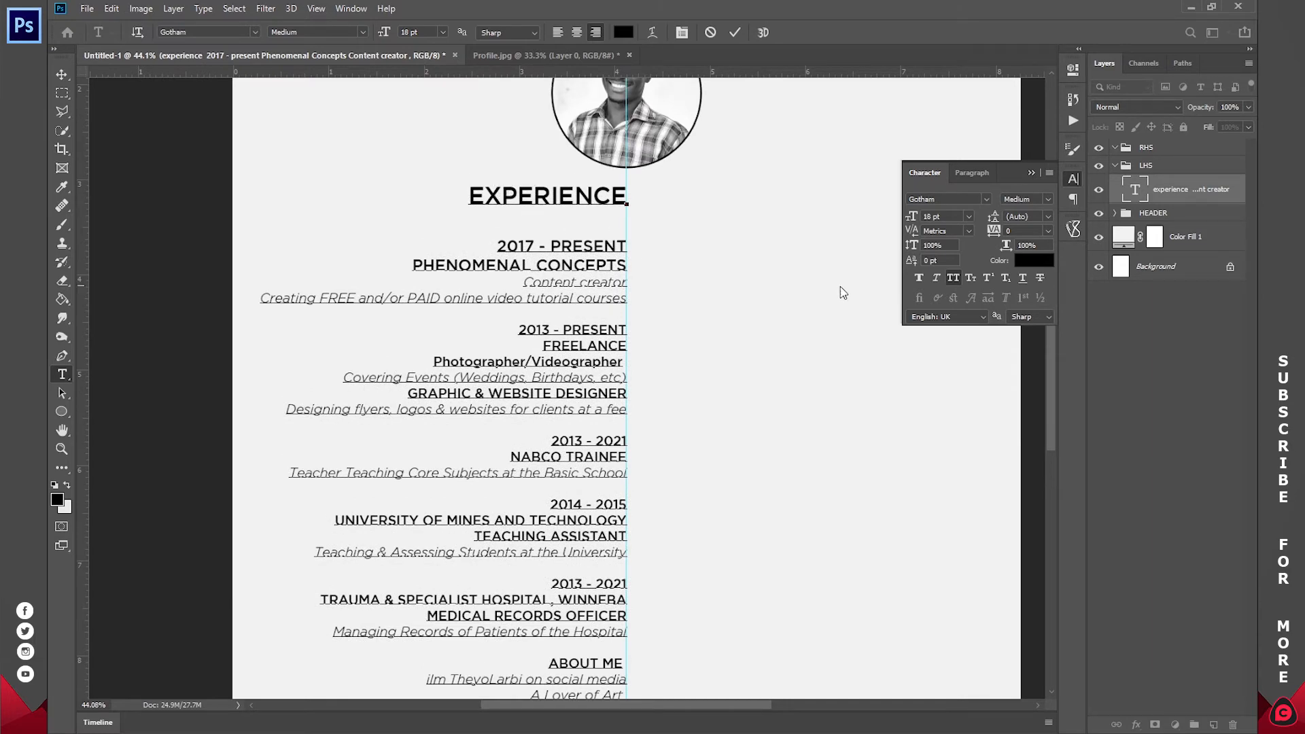
pyautogui.scroll(-3, 795, 299)
# - Set the ABOUT ME heading to 18 pt and commit the edit
pyautogui.tripleClick(585, 503)
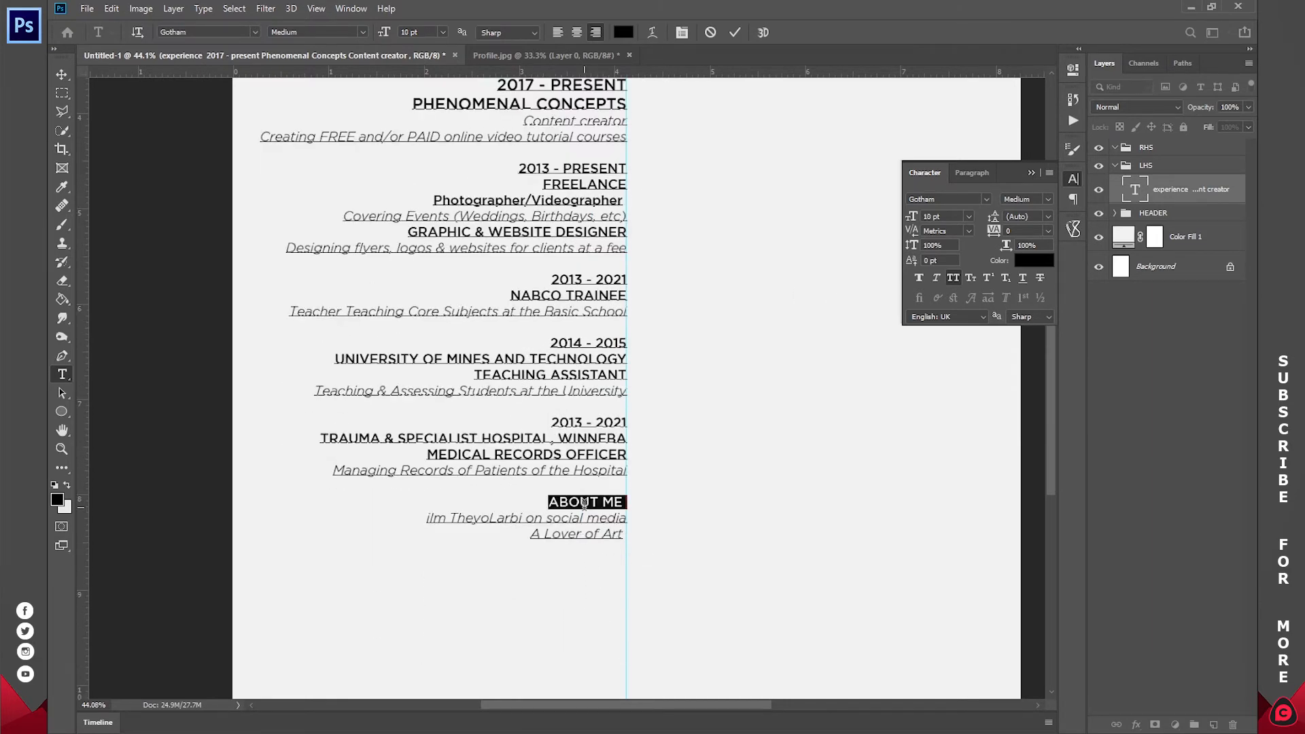
pyautogui.click(446, 33)
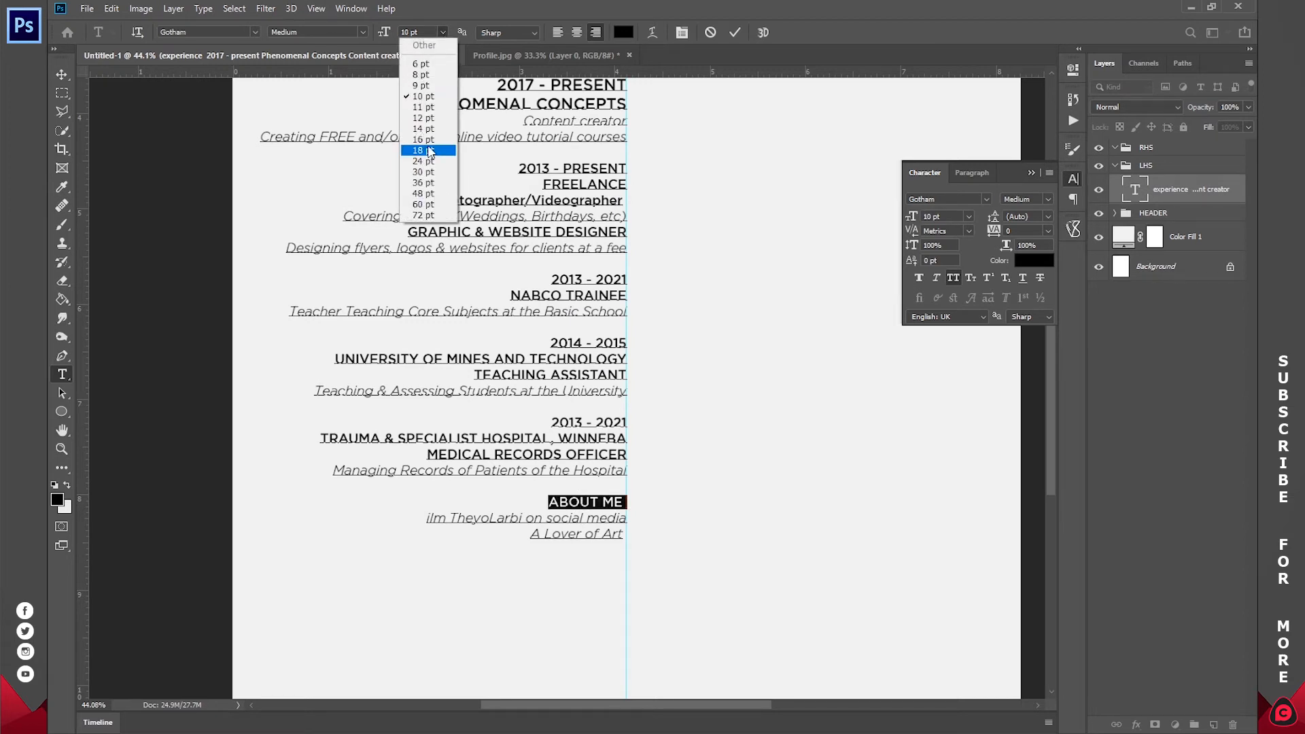
pyautogui.click(416, 148)
pyautogui.click(736, 33)
# - Set the social-media line under ABOUT ME to Medium weight and commit
pyautogui.click(62, 449)
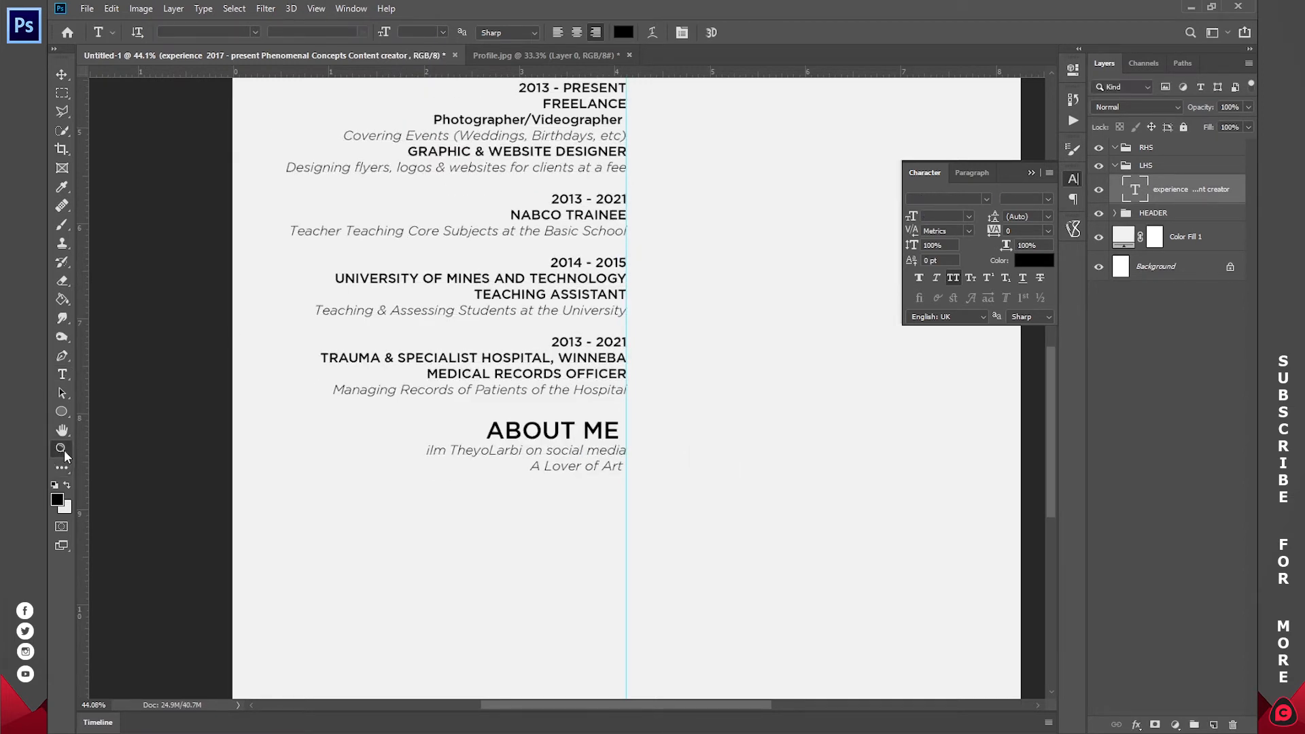
pyautogui.press('t')
pyautogui.tripleClick(482, 450)
pyautogui.click(360, 32)
pyautogui.click(299, 70)
pyautogui.click(737, 32)
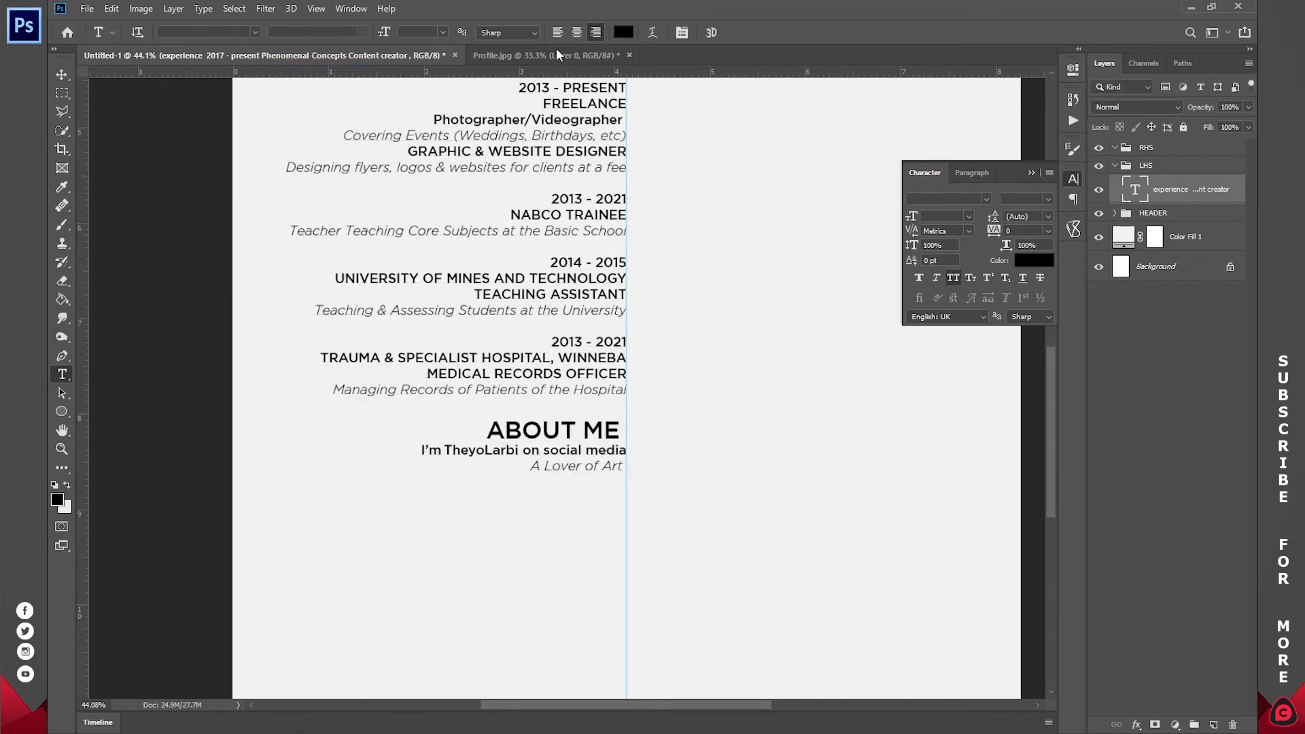
# - Fit the page to screen, look over the column, and select the RHS group
pyautogui.press('z')
pyautogui.click(486, 31)
pyautogui.click(515, 360)
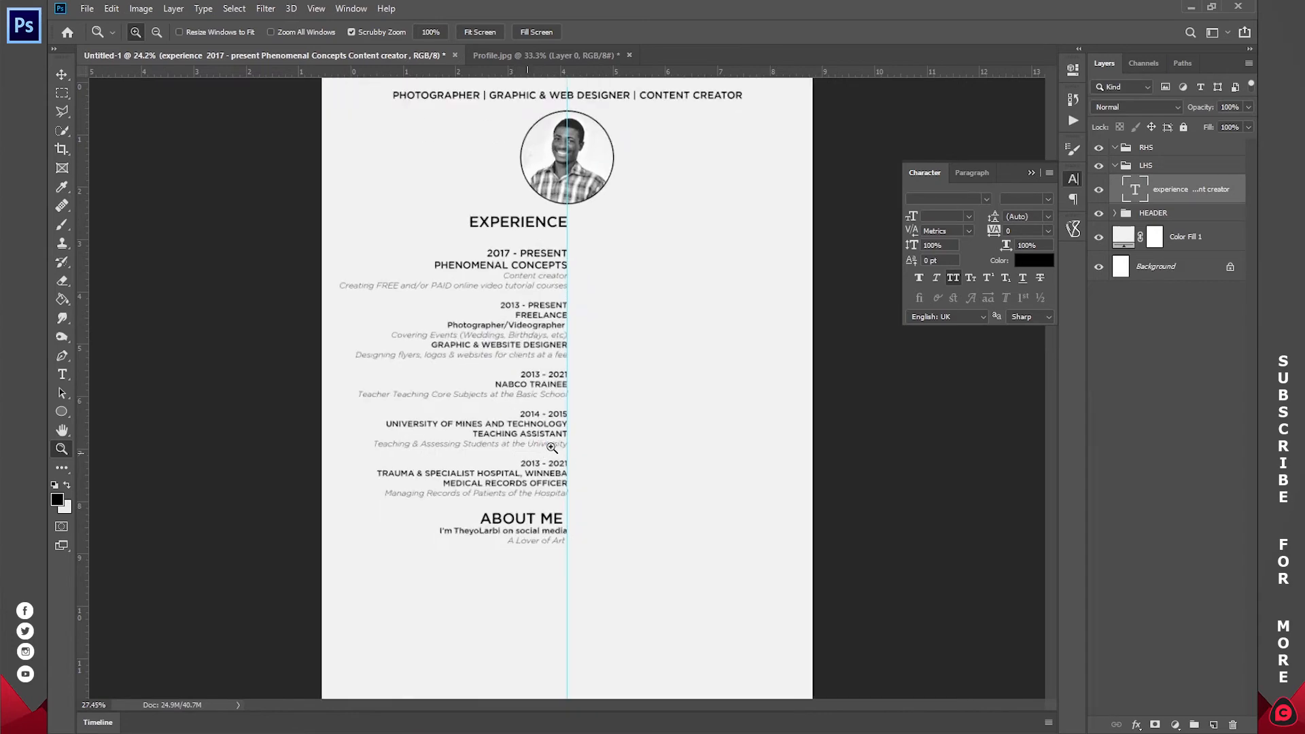
pyautogui.moveTo(597, 388); pyautogui.dragTo(597, 452)
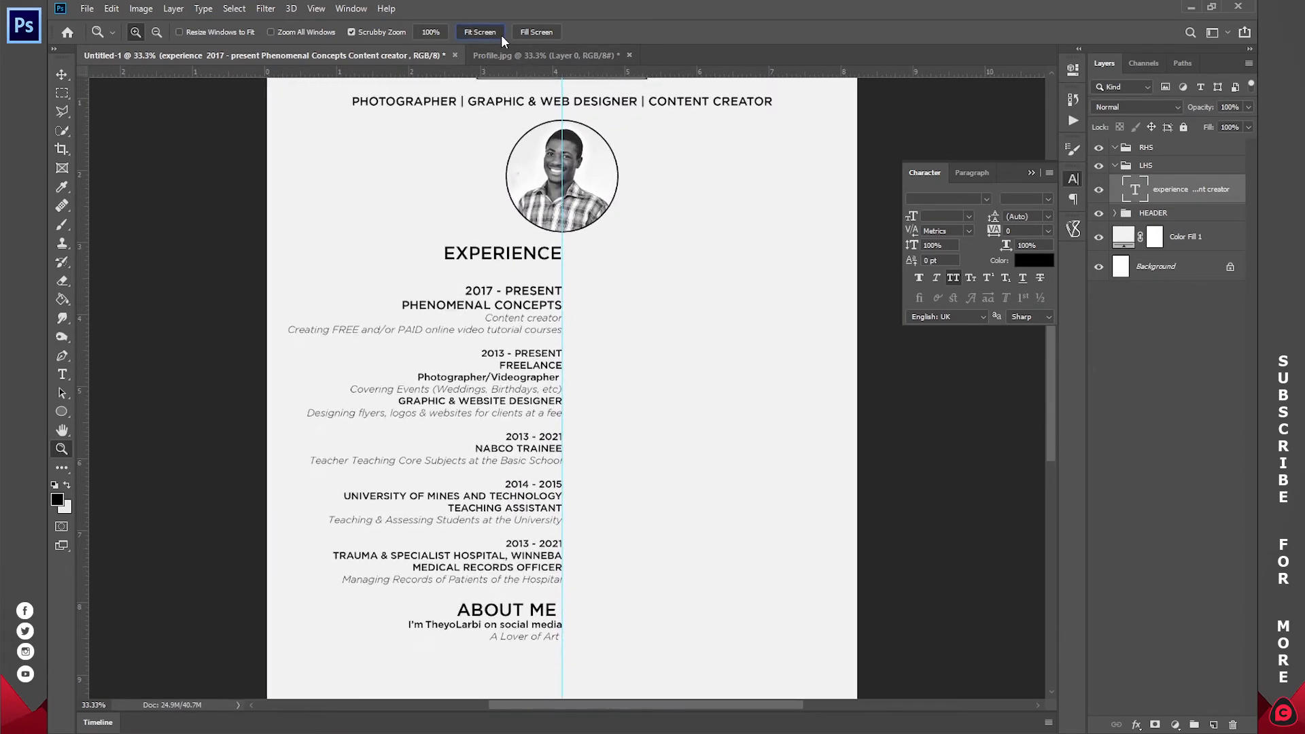
pyautogui.click(492, 34)
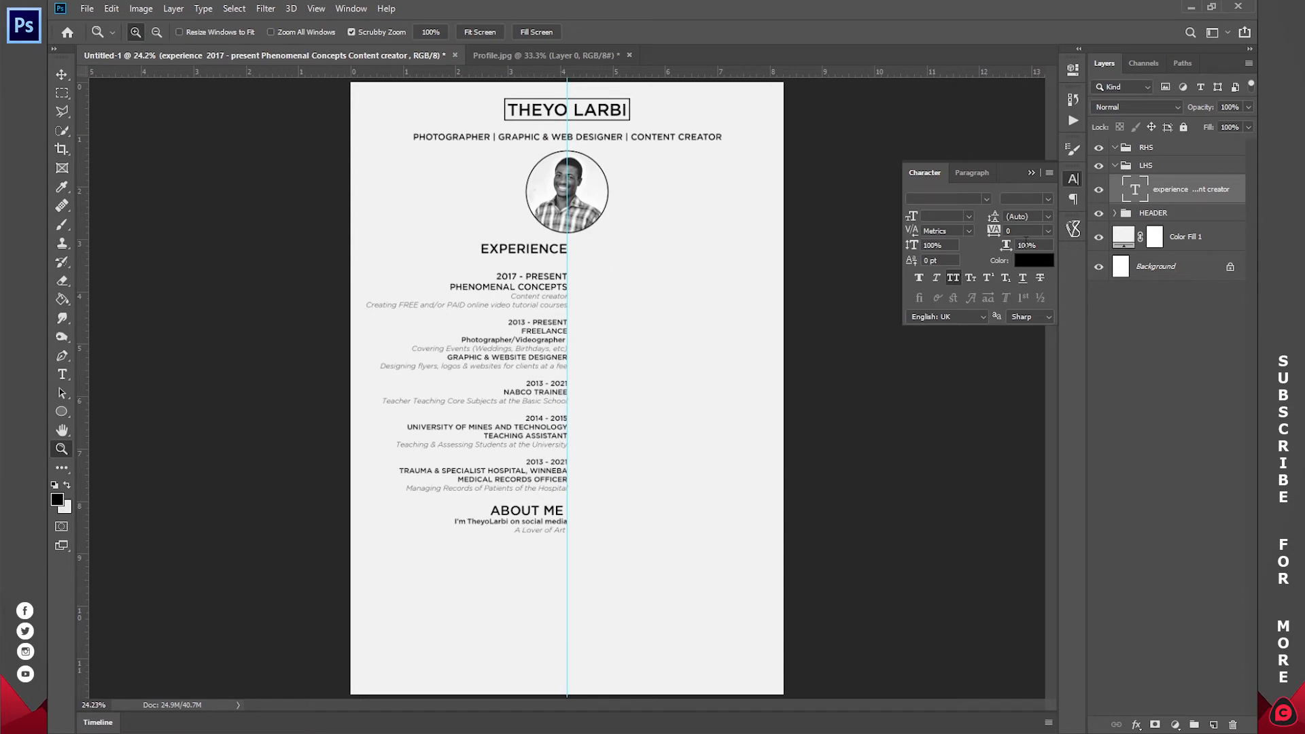
pyautogui.click(1157, 155)
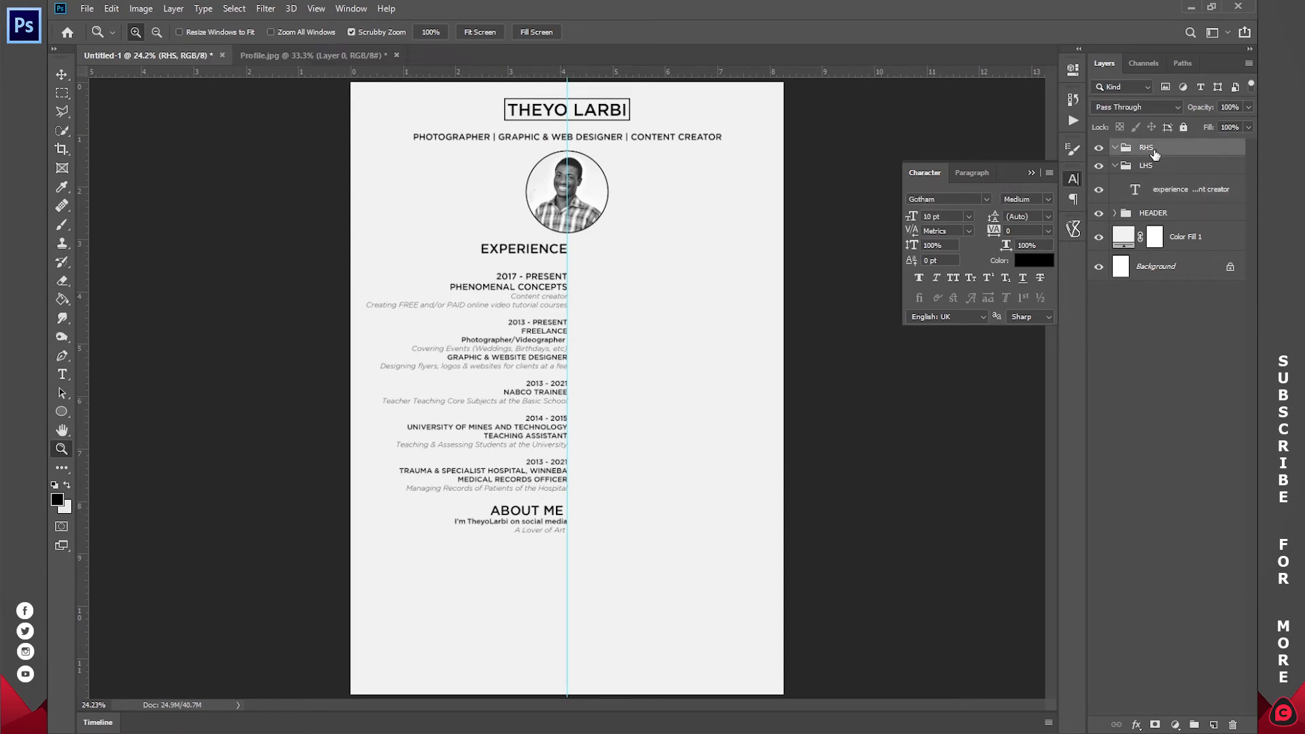
# - Paste the 'A teacher by profession' paragraph under 'A Lover of Art' and set its font style
pyautogui.click(568, 729)
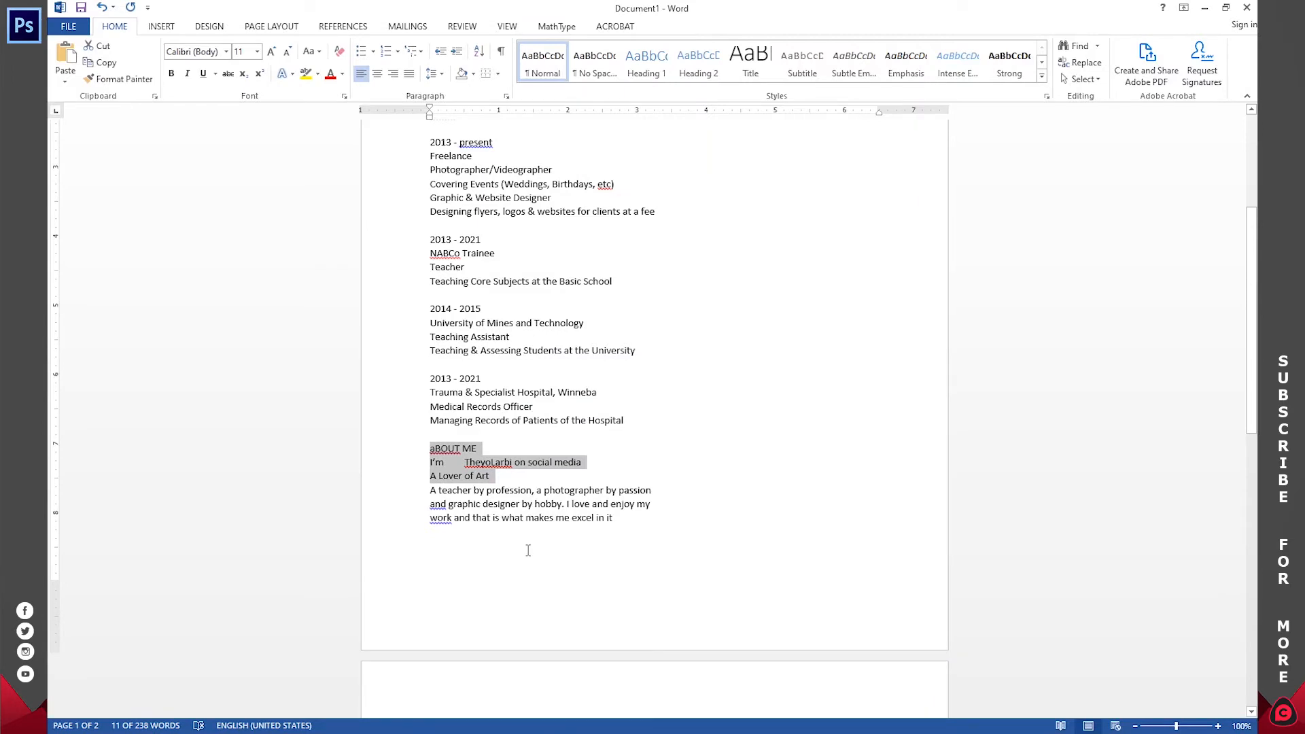
pyautogui.scroll(-8, 522, 520)
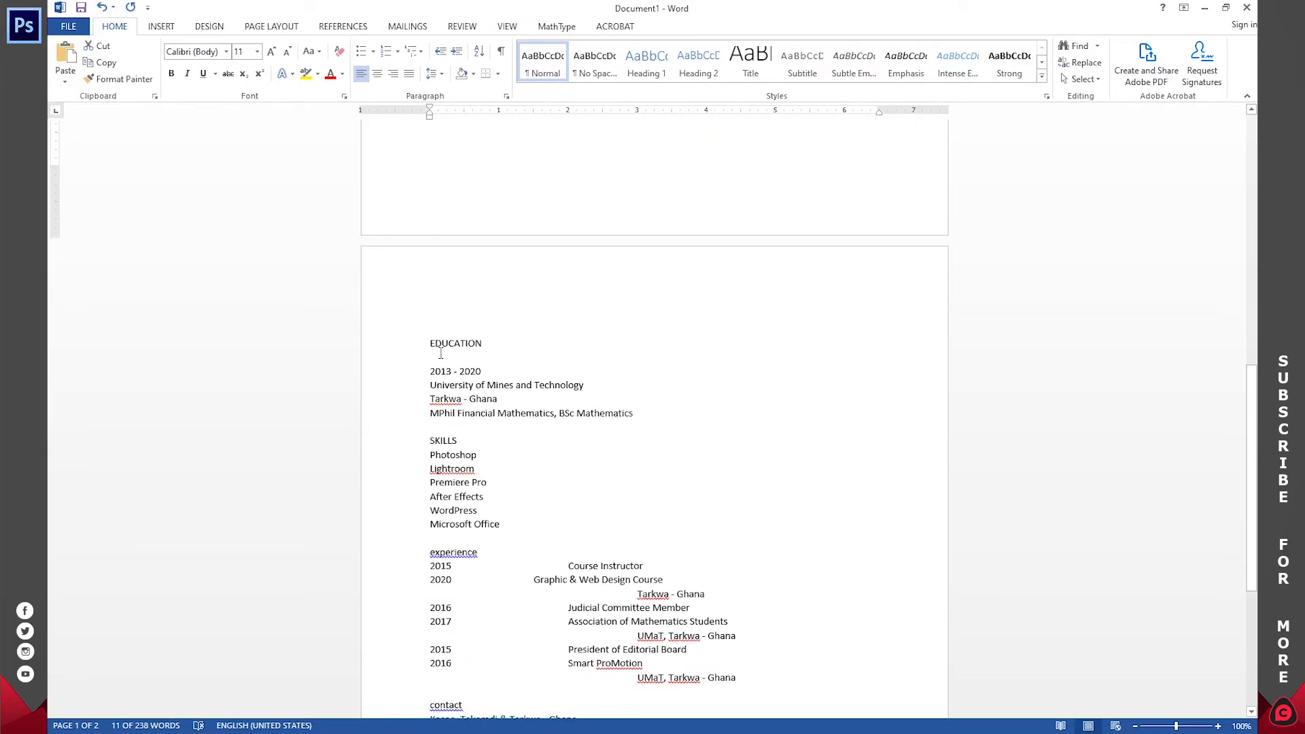
pyautogui.scroll(7, 566, 490)
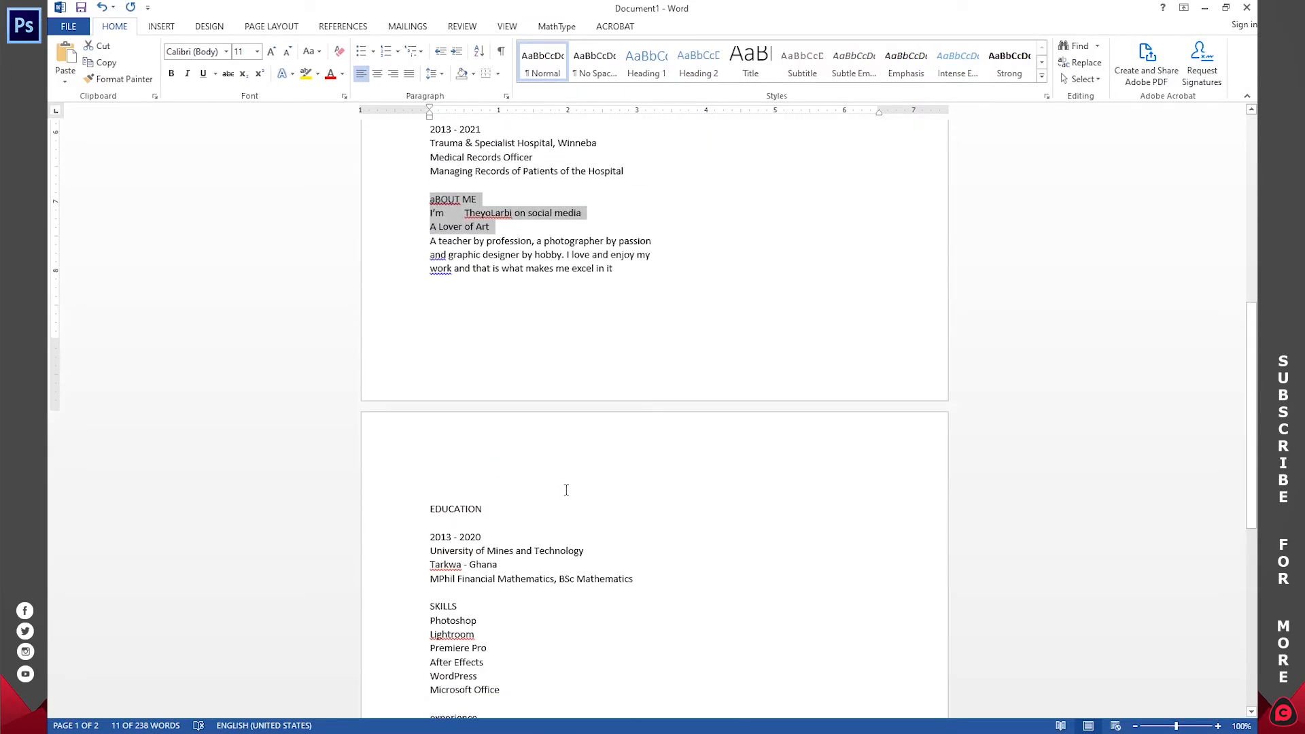
pyautogui.moveTo(615, 449); pyautogui.dragTo(432, 428)
pyautogui.hotkey('ctrl', 'c')
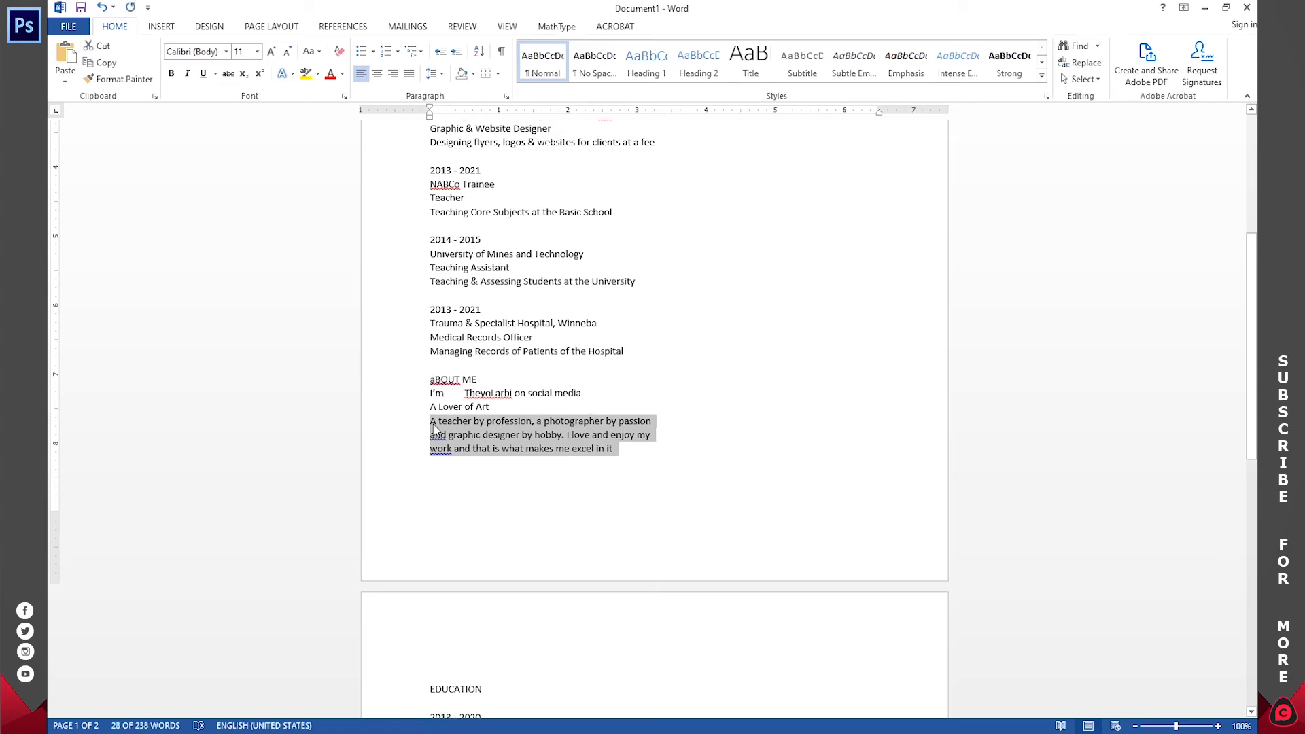
pyautogui.hotkey('alt', 'Tab')
pyautogui.scroll(-2, 583, 562)
pyautogui.hotkey('ctrl', '+')
pyautogui.hotkey('ctrl', 'v')
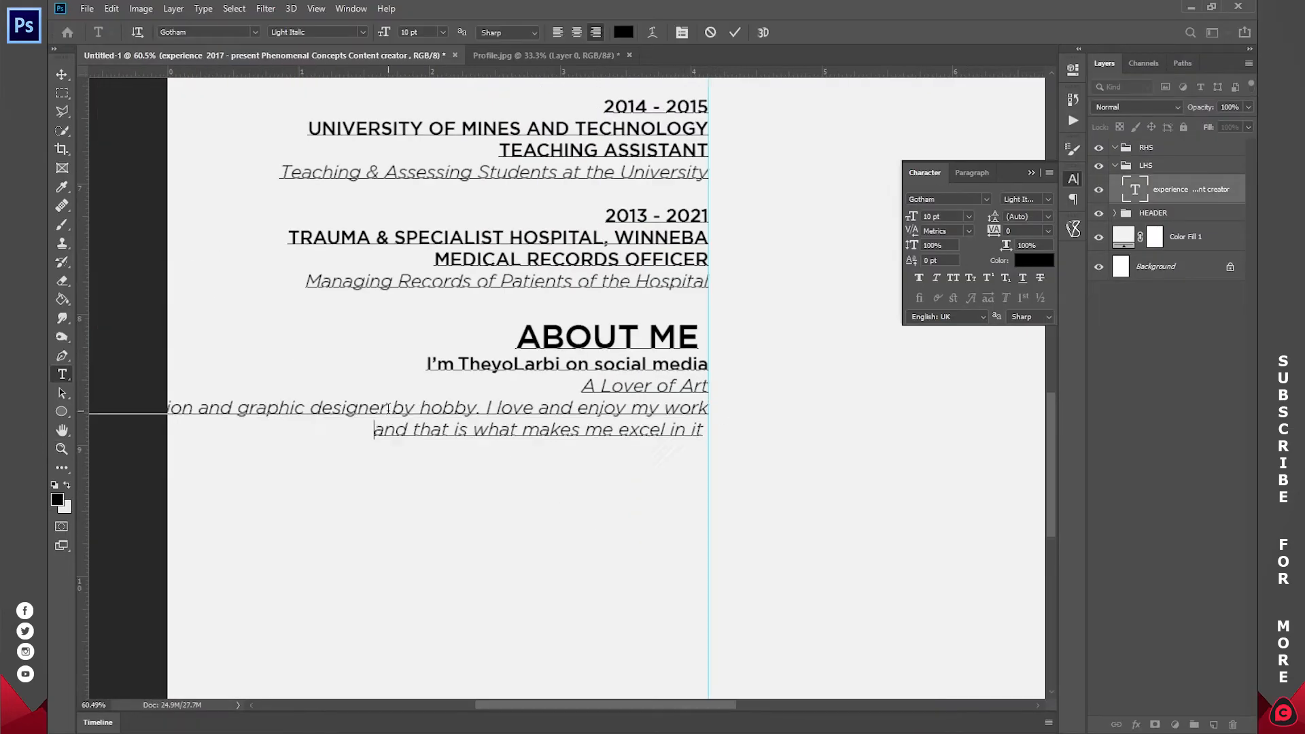
pyautogui.moveTo(707, 479); pyautogui.dragTo(346, 406)
pyautogui.click(362, 32)
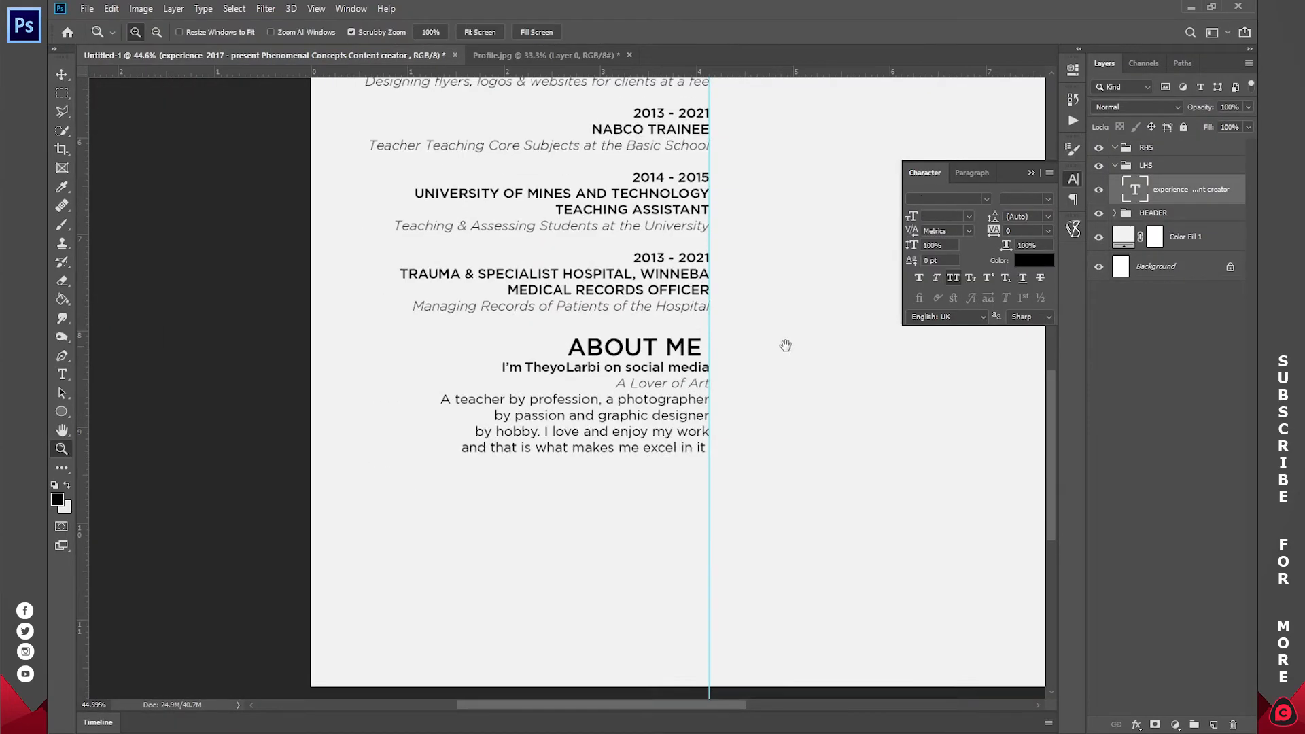
pyautogui.hotkey('ctrl', '0')
# - Zoom the page to 44.6% and select the RHS group for the right column
pyautogui.press('t')
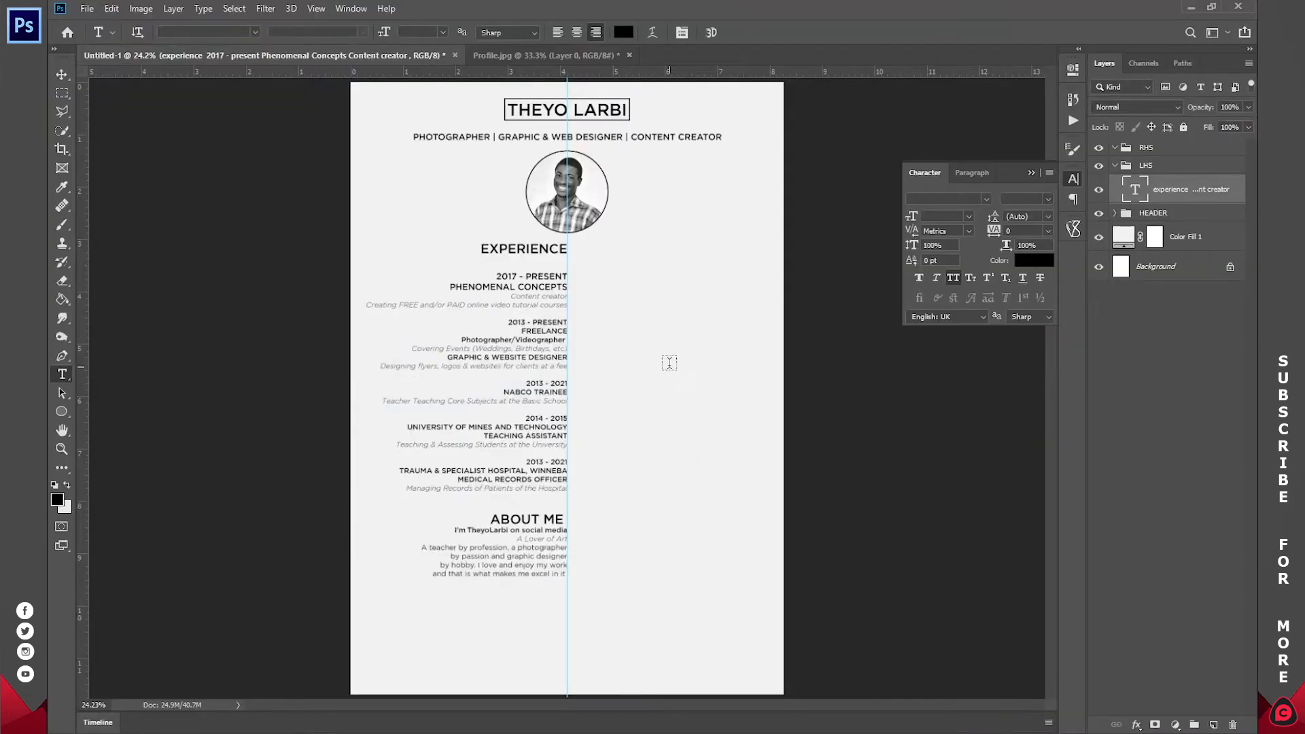
pyautogui.press('z')
pyautogui.moveTo(617, 280); pyautogui.dragTo(528, 239)
pyautogui.click(1142, 152)
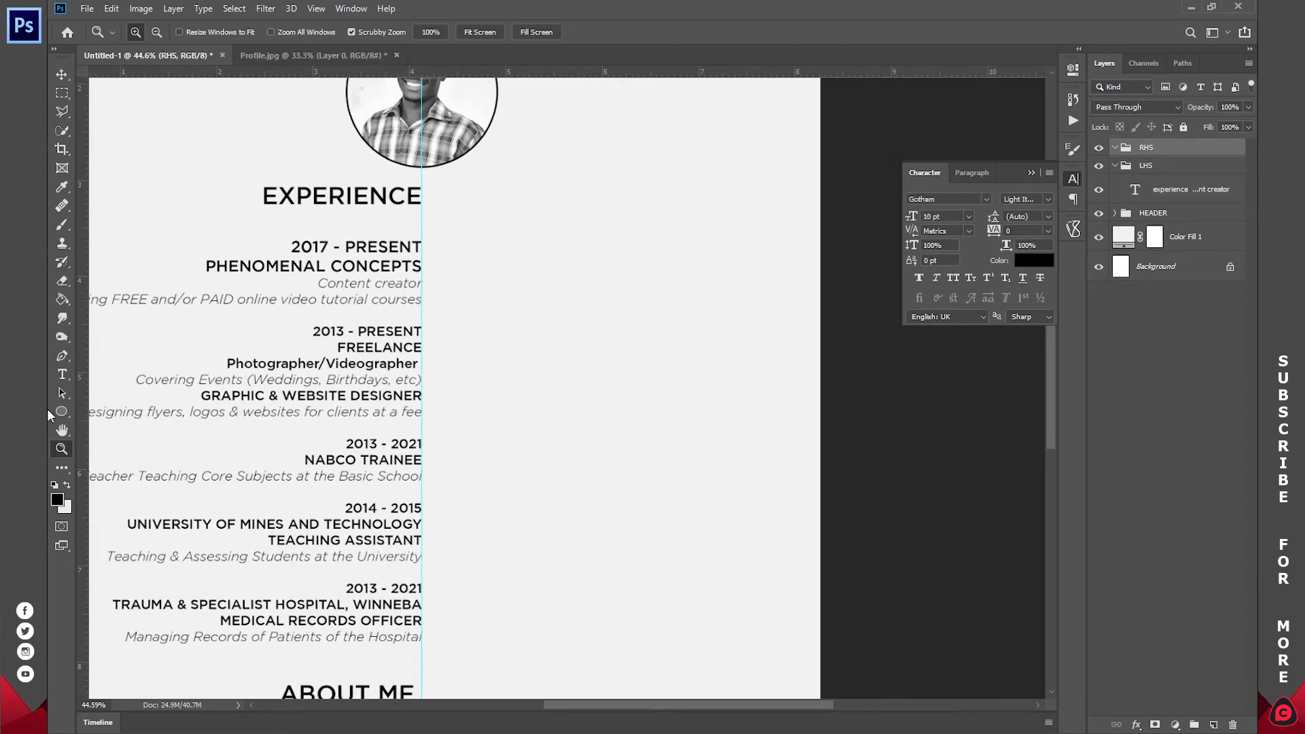
# - Paste the Word EDUCATION block as a new left-aligned text layer beside EXPERIENCE
pyautogui.click(569, 722)
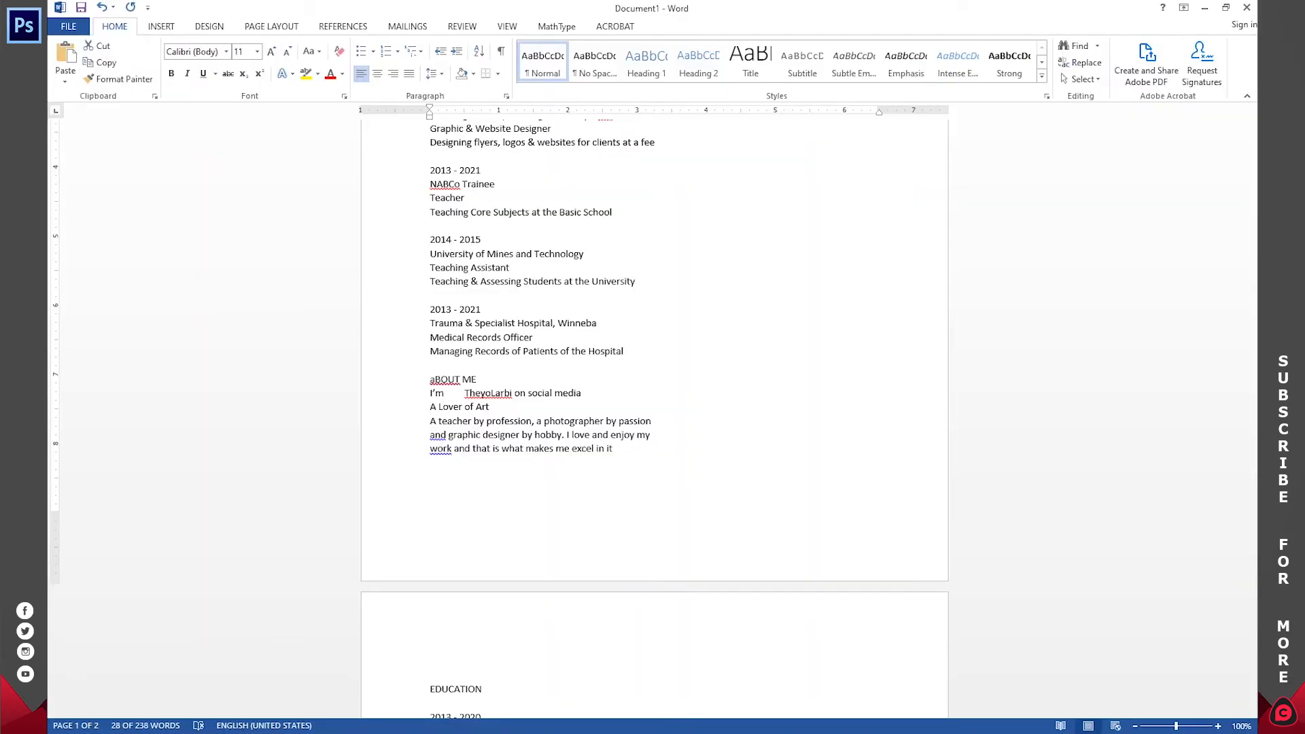
pyautogui.scroll(-12, 518, 478)
pyautogui.scroll(2, 514, 469)
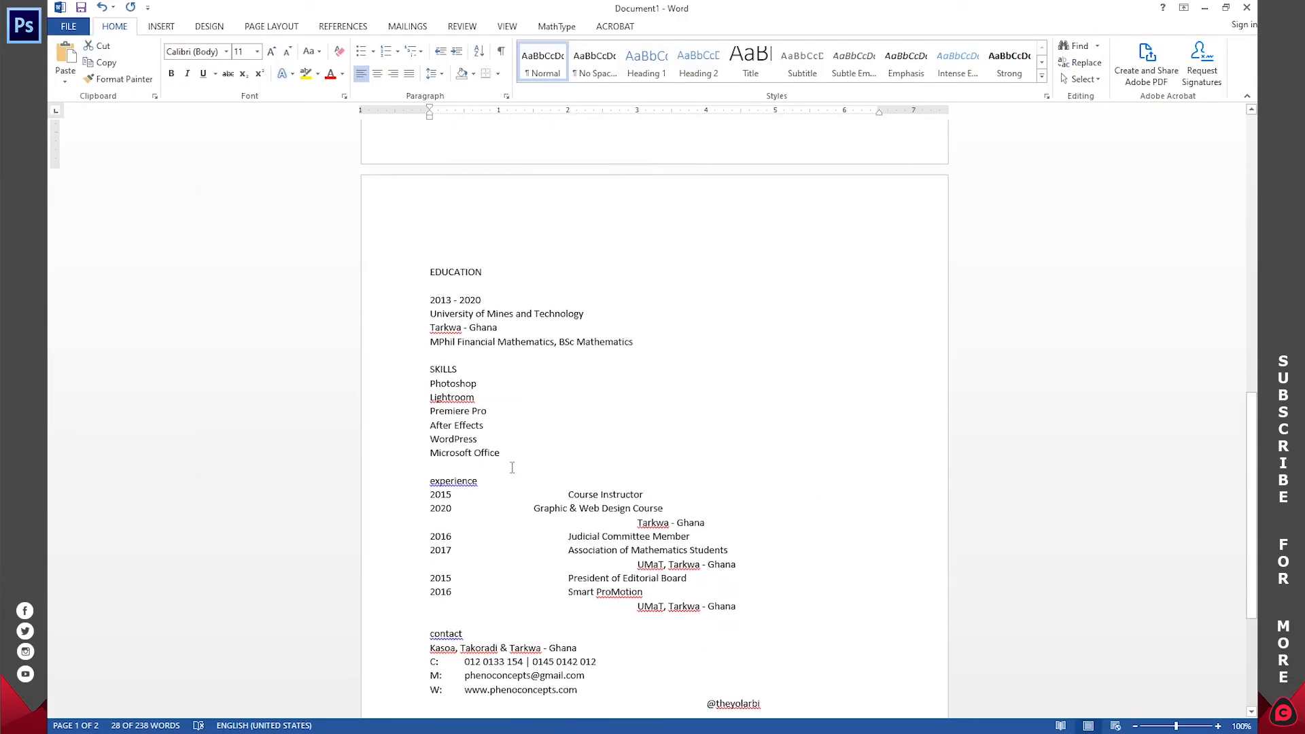
pyautogui.moveTo(661, 348); pyautogui.dragTo(423, 264)
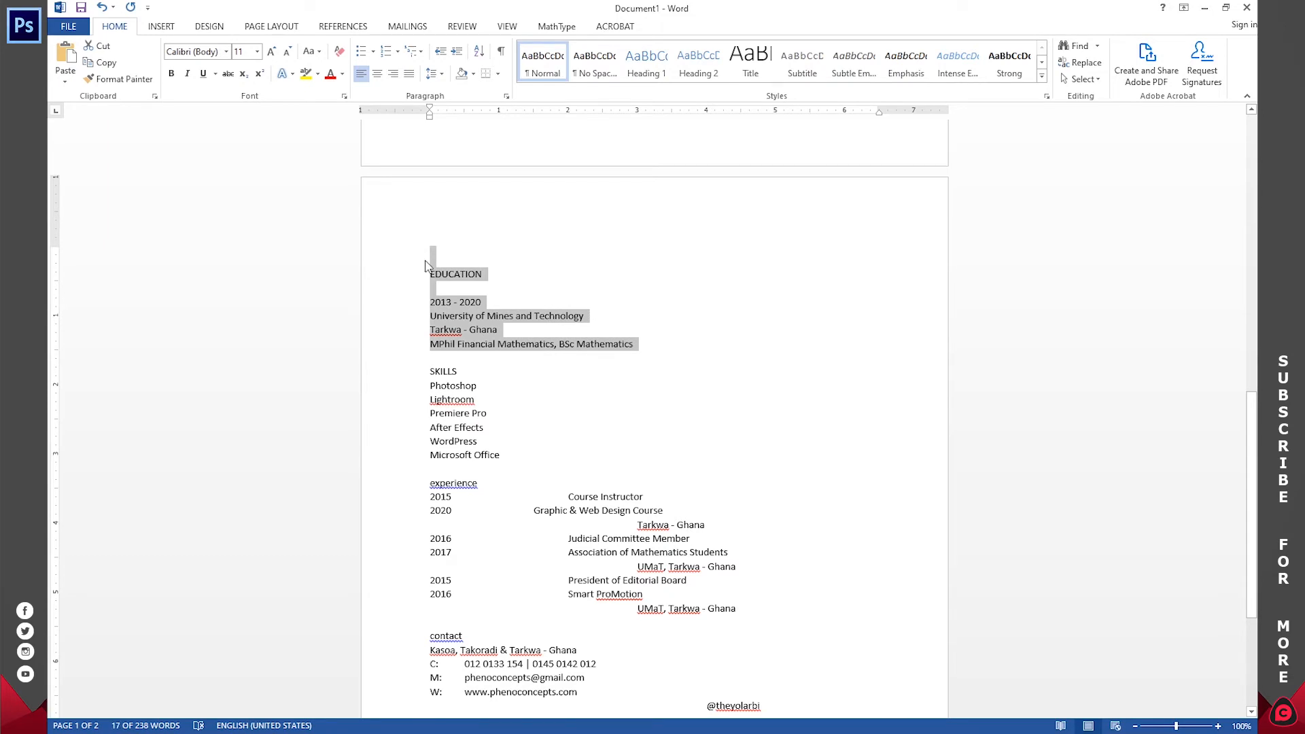
pyautogui.hotkey('alt', 'Tab')
pyautogui.moveTo(489, 233); pyautogui.dragTo(562, 253)
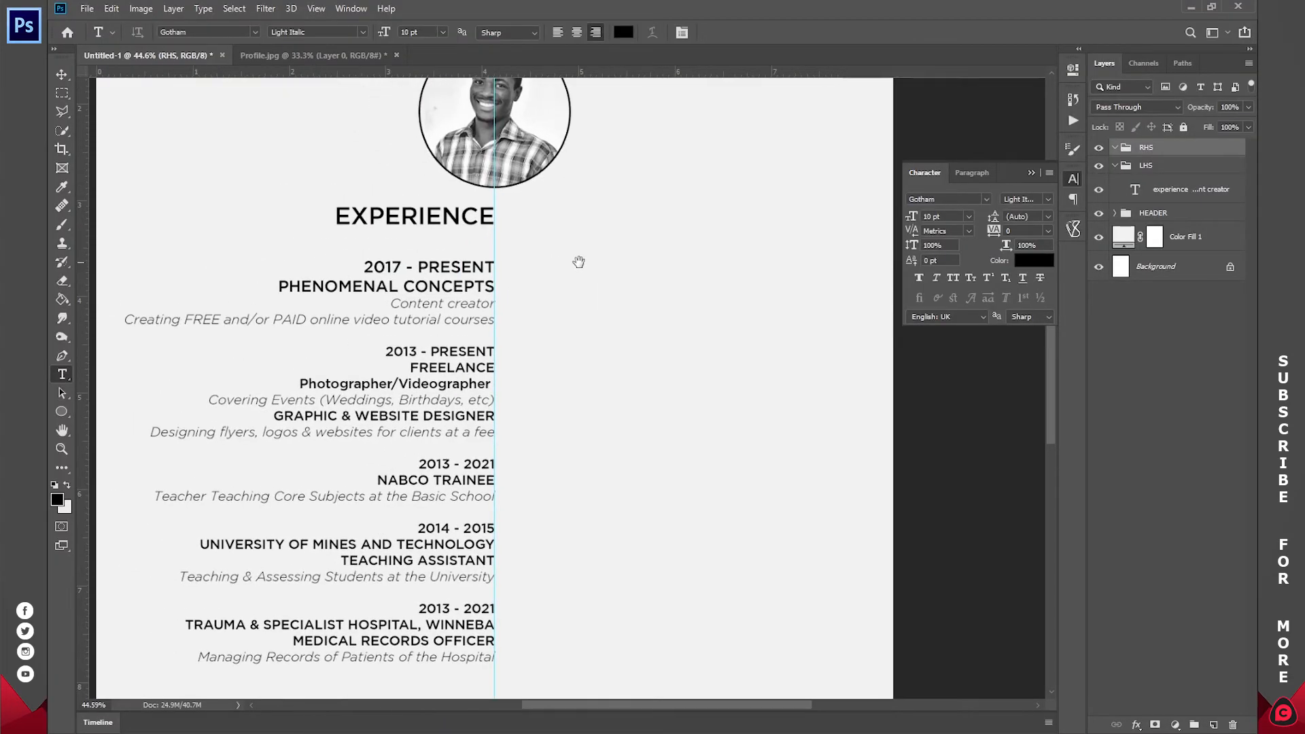
pyautogui.click(559, 228)
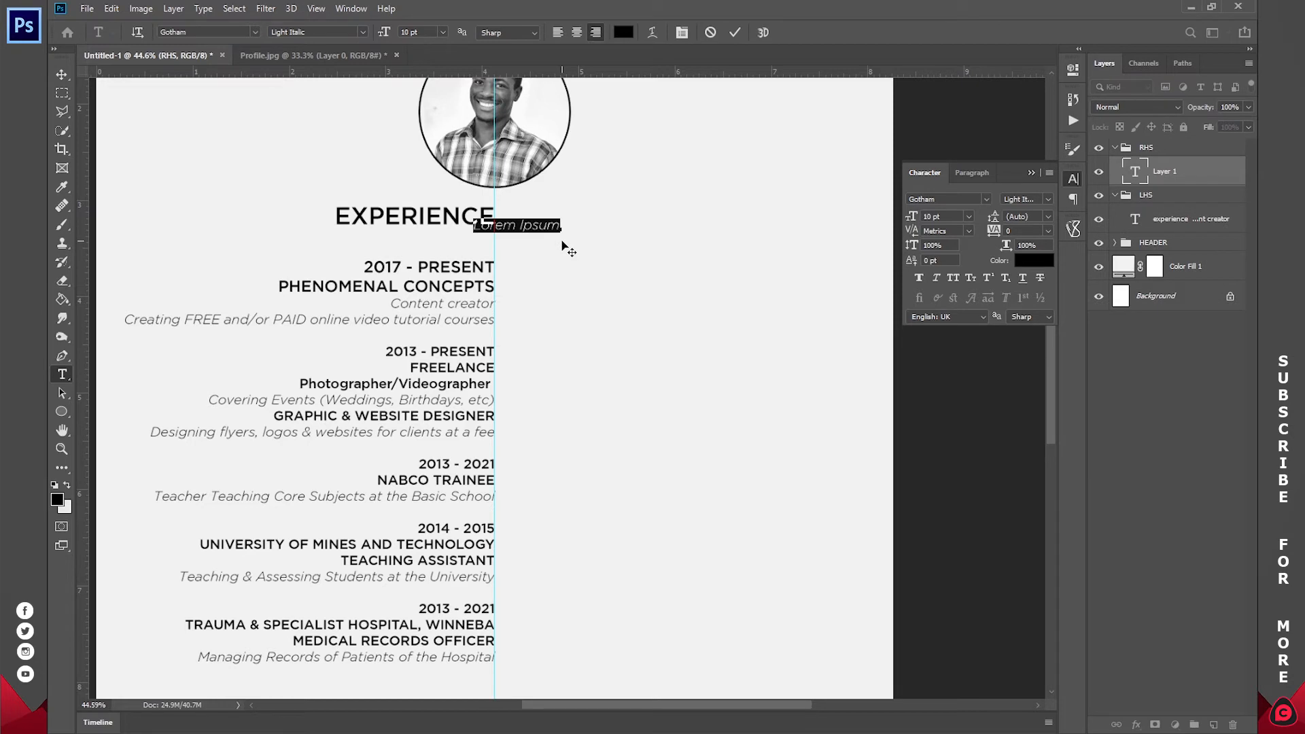
pyautogui.click(556, 35)
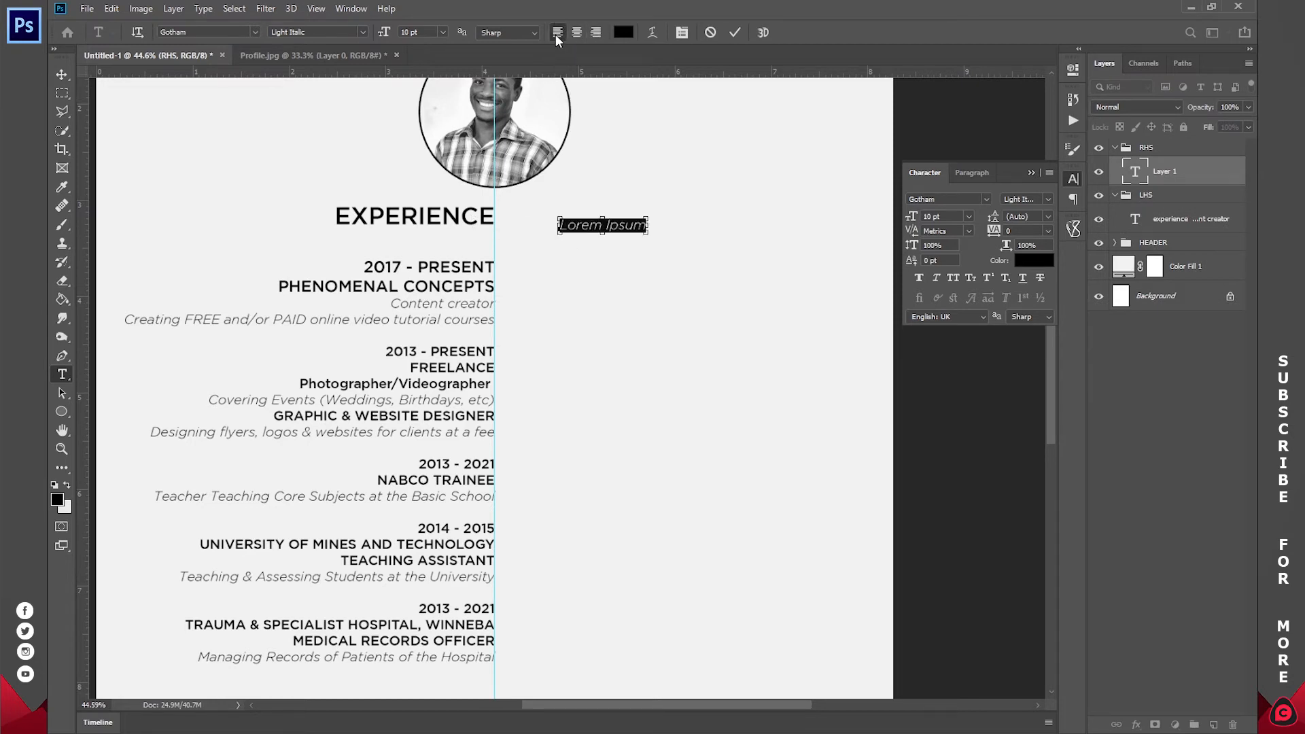
pyautogui.hotkey('ctrl', 'v')
pyautogui.moveTo(559, 230)
pyautogui.mouseDown()
pyautogui.moveTo(603, 250)
pyautogui.moveTo(553, 246)
pyautogui.mouseUp()
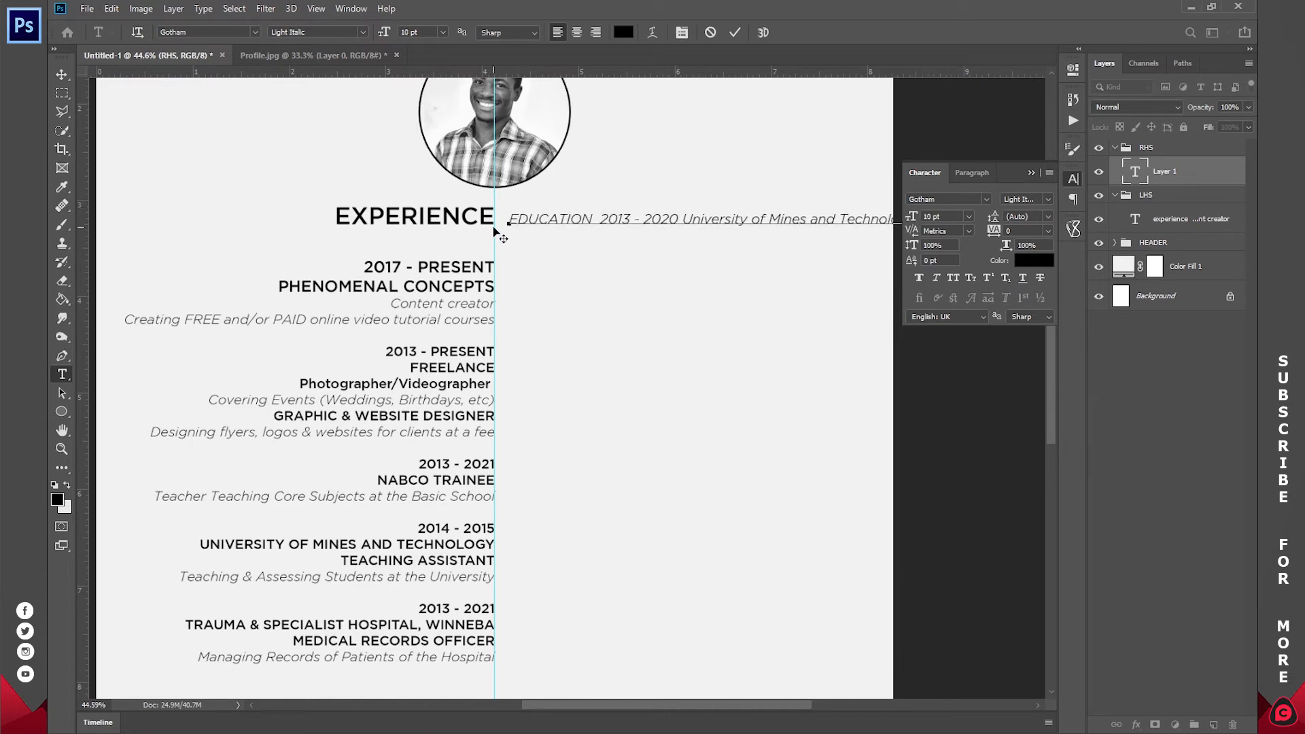
pyautogui.click(735, 32)
# - Add a guide at the EXPERIENCE baseline, make the Education text Medium and enlarge its heading
pyautogui.moveTo(528, 72); pyautogui.dragTo(526, 223)
pyautogui.click(540, 220)
pyautogui.hotkey('ctrl', 'a')
pyautogui.click(363, 32)
pyautogui.click(299, 71)
pyautogui.doubleClick(551, 219)
pyautogui.click(442, 32)
pyautogui.click(422, 150)
pyautogui.click(734, 32)
pyautogui.click(666, 219)
pyautogui.press('Return')
pyautogui.press('Return')
# - Set the NABCO and the other two experience heading lines to 12 pt
pyautogui.scroll(-3, 514, 264)
pyautogui.moveTo(420, 346); pyautogui.dragTo(493, 363)
pyautogui.click(442, 32)
pyautogui.click(424, 118)
pyautogui.moveTo(417, 417); pyautogui.dragTo(494, 449)
pyautogui.moveTo(419, 485); pyautogui.dragTo(494, 518)
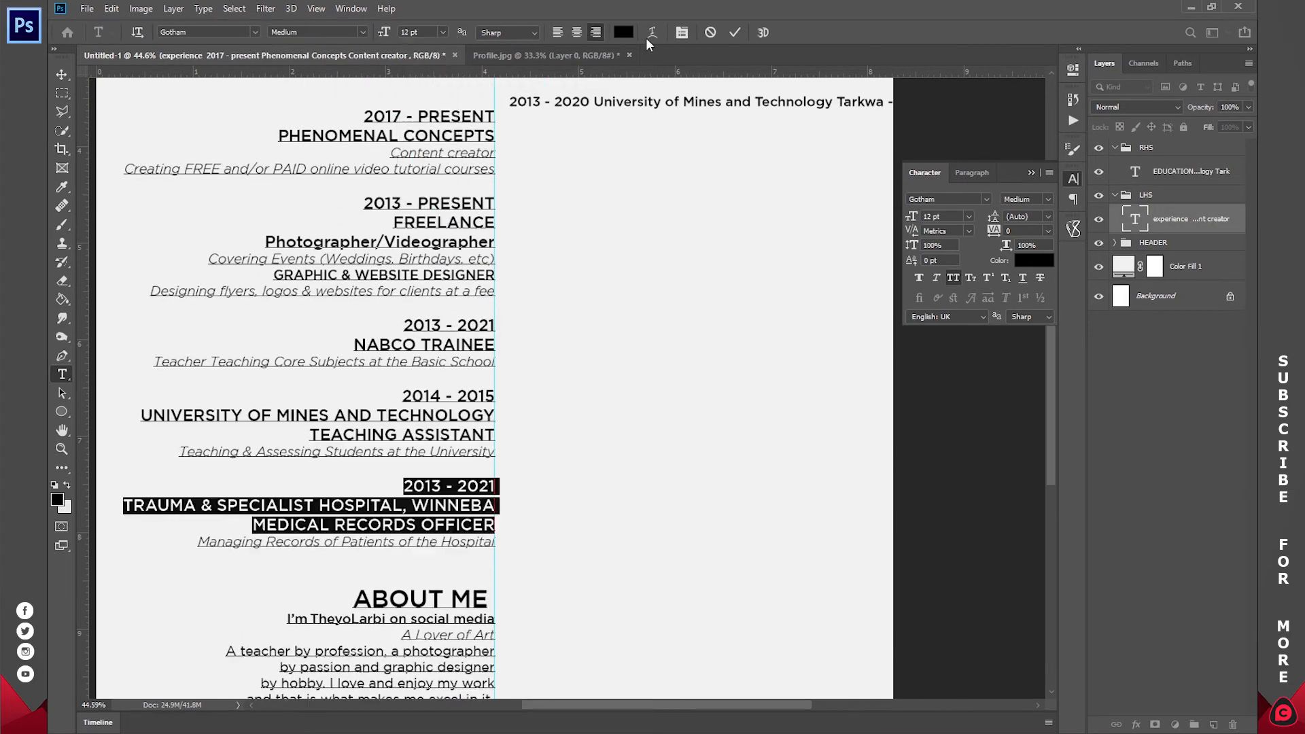
pyautogui.click(734, 32)
# - Make the MPhil line small italic and realign the Education lines
pyautogui.moveTo(509, 184); pyautogui.dragTo(892, 183)
pyautogui.press('Return')
pyautogui.press('Return')
pyautogui.press('Return')
pyautogui.moveTo(884, 242); pyautogui.dragTo(509, 242)
pyautogui.click(442, 32)
pyautogui.press('Return')
pyautogui.click(492, 177)
pyautogui.click(534, 178)
pyautogui.press('BackSpace')
pyautogui.click(735, 32)
# - Paste the SKILLS list under the MPhil line, one skill per line, and restyle its heading and items
pyautogui.click(815, 252)
pyautogui.press('Return')
pyautogui.press('Return')
pyautogui.hotkey('ctrl', 'v')
pyautogui.click(584, 301)
pyautogui.press('Return')
pyautogui.press('Return')
pyautogui.press('Return')
pyautogui.press('Return')
pyautogui.press('Return')
pyautogui.moveTo(556, 285); pyautogui.dragTo(510, 286)
pyautogui.moveTo(620, 385); pyautogui.dragTo(509, 303)
pyautogui.click(363, 32)
pyautogui.click(735, 32)
# - Copy the experience block from Word and paste it under the skills, breaking it into lines
pyautogui.hotkey('alt', 'Tab')
pyautogui.moveTo(740, 377); pyautogui.dragTo(424, 252)
pyautogui.hotkey('ctrl', 'c')
pyautogui.hotkey('alt', 'Tab')
pyautogui.hotkey('ctrl', 'v')
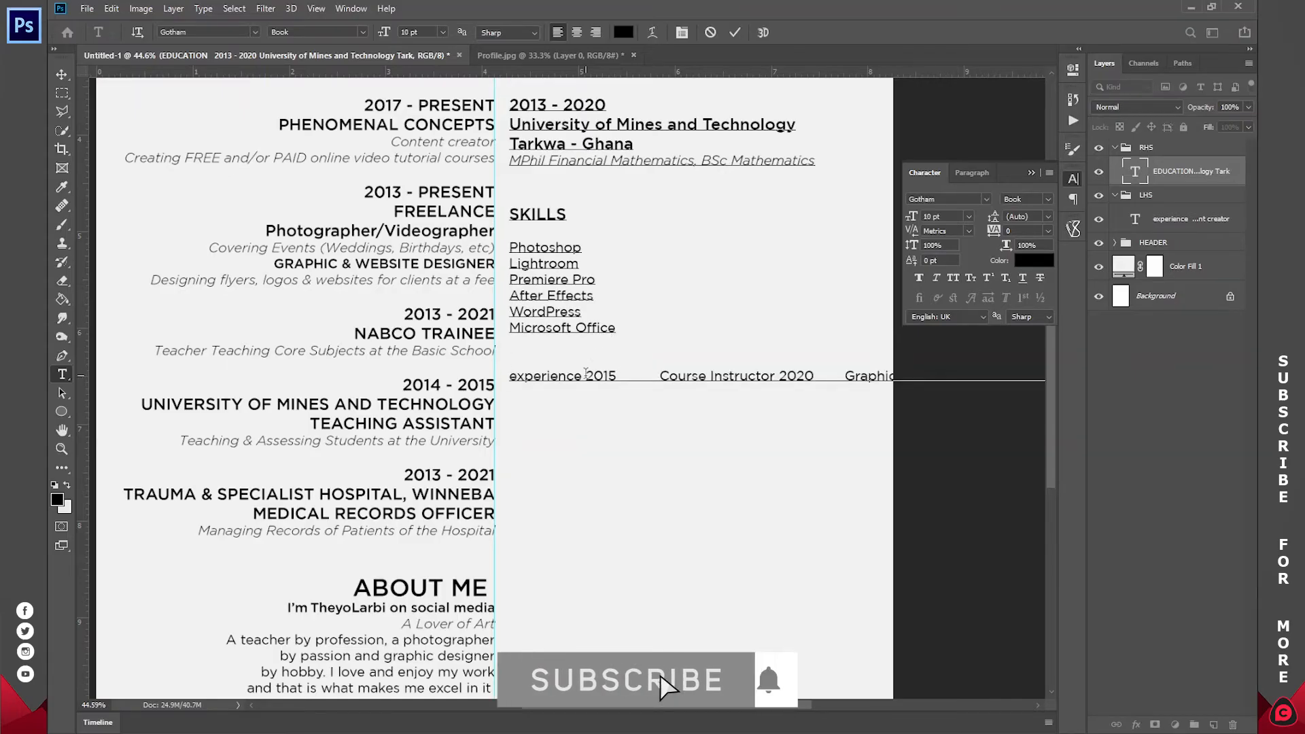
pyautogui.press('Return')
pyautogui.press('Return')
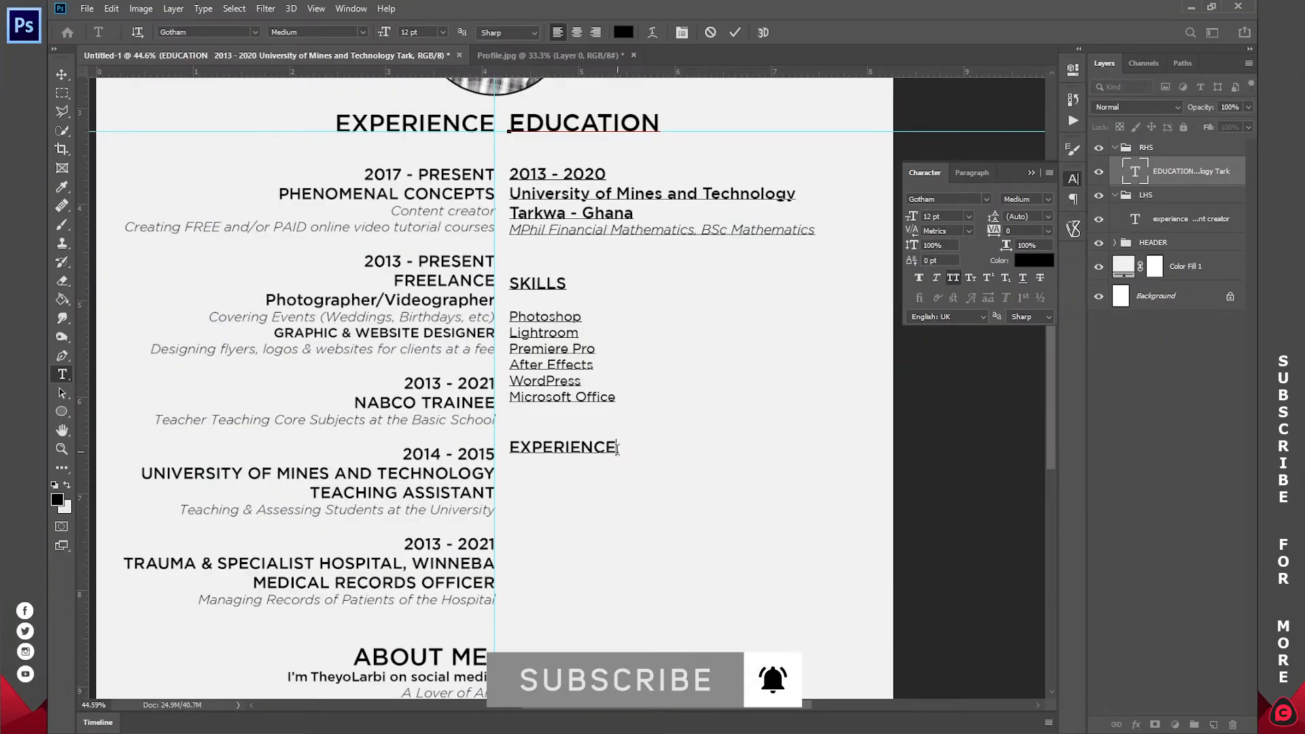
# - Remove the indent before Tarkwa - Ghana in Word and paste the 2015 Course Instructor line under EXPERIENCE
pyautogui.hotkey('alt', 'Tab')
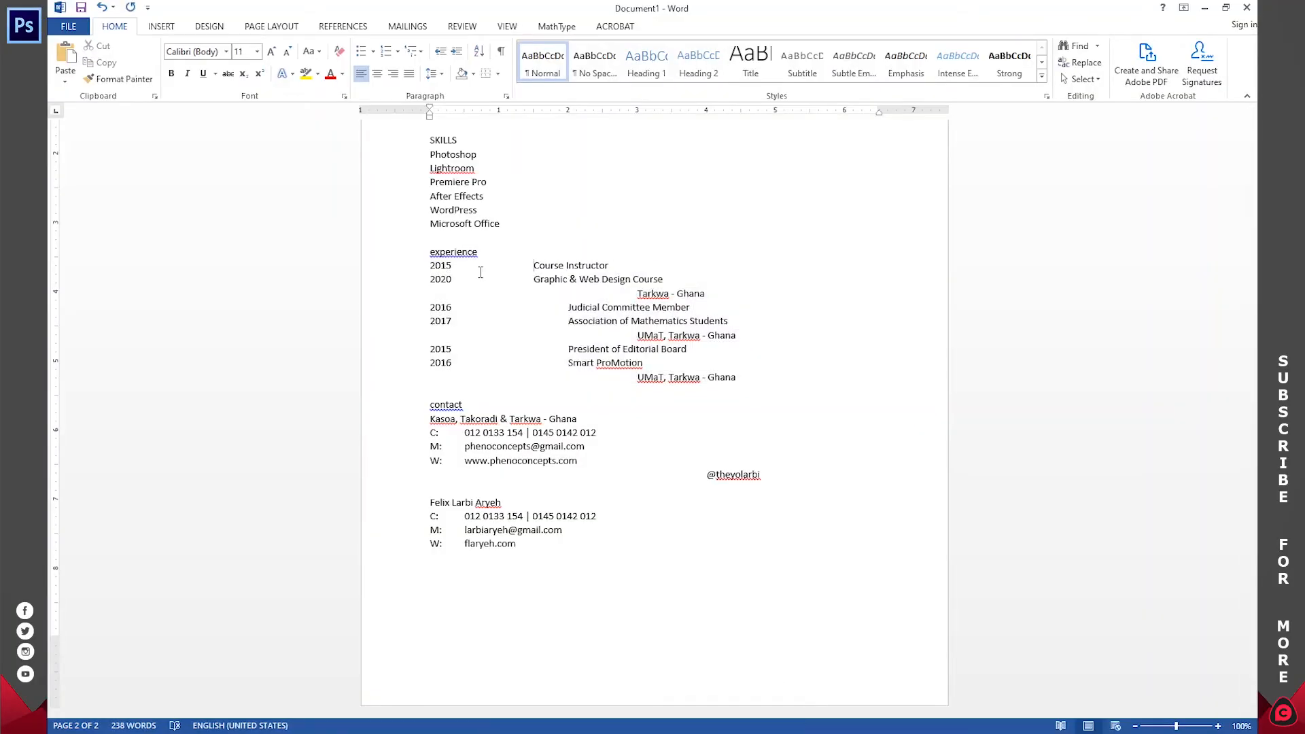
pyautogui.click(638, 293)
pyautogui.press('BackSpace')
pyautogui.press('BackSpace')
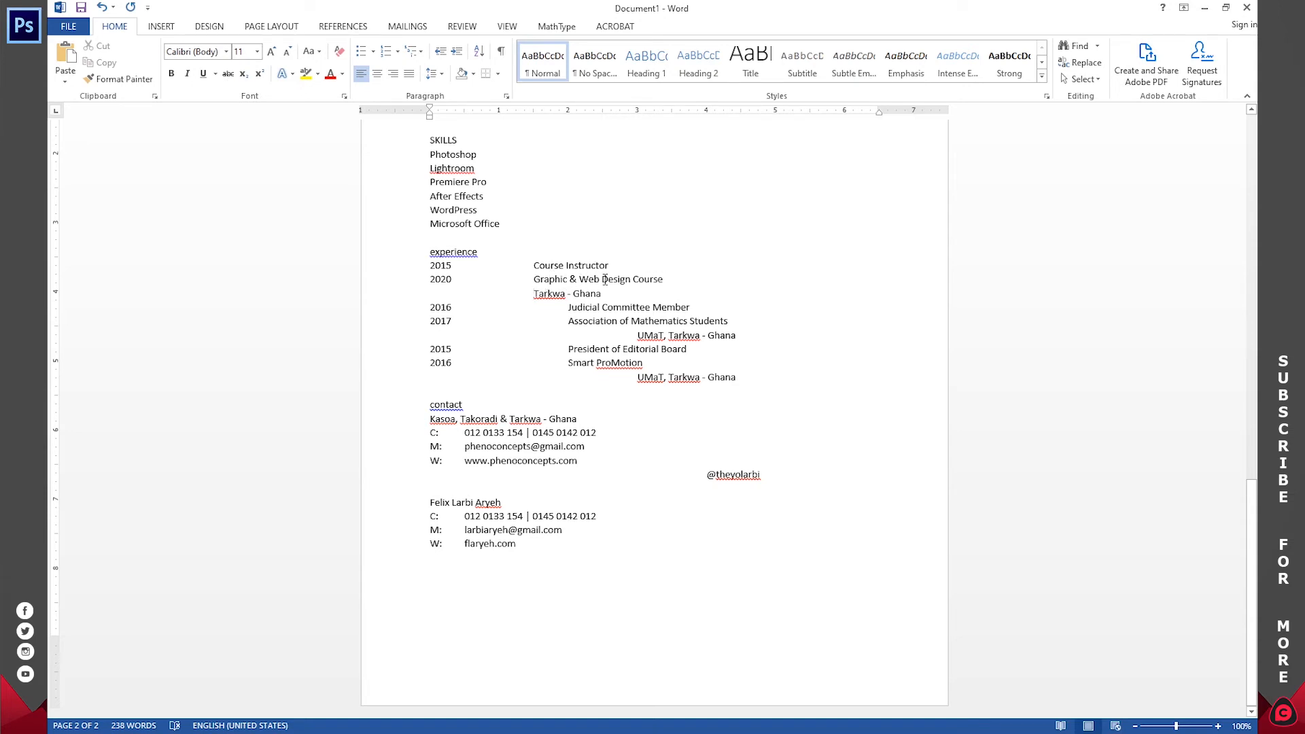
pyautogui.hotkey('ctrl', 'a')
pyautogui.moveTo(613, 266); pyautogui.dragTo(431, 268)
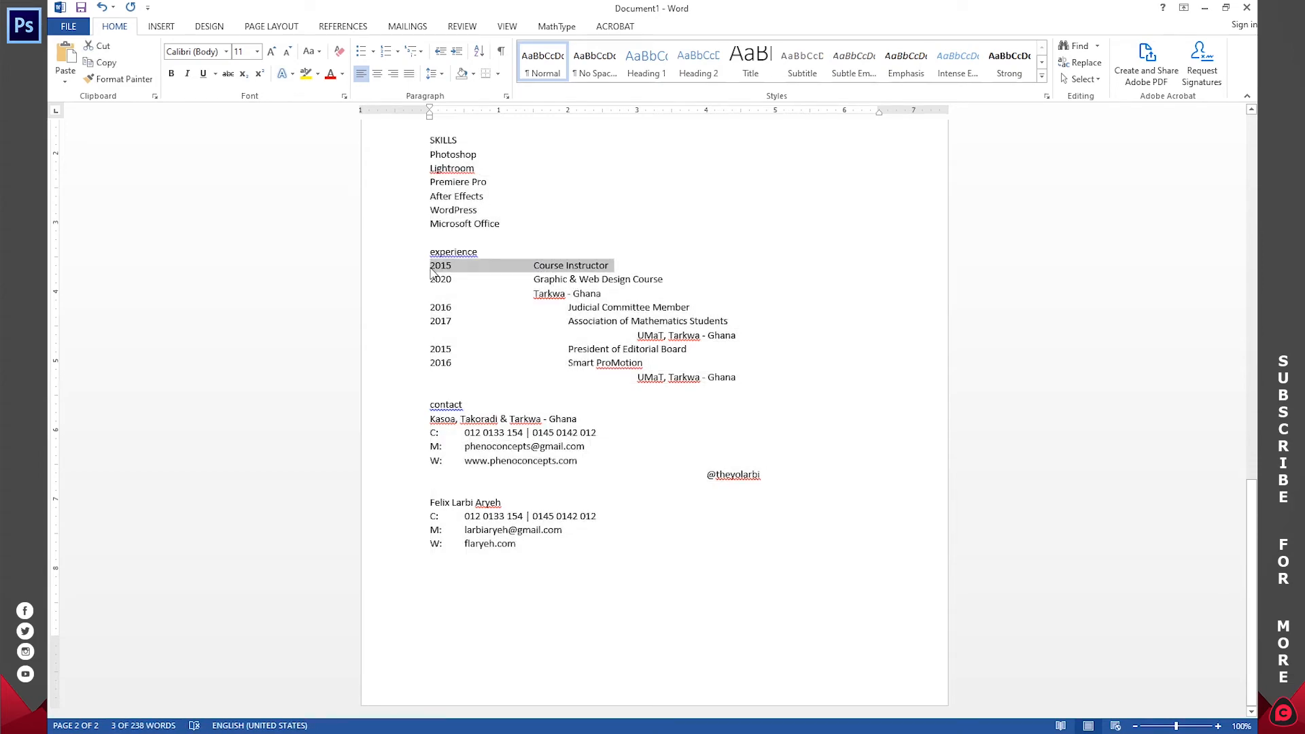
pyautogui.hotkey('ctrl', 'c')
pyautogui.hotkey('alt', 'Tab')
pyautogui.hotkey('ctrl', 'v')
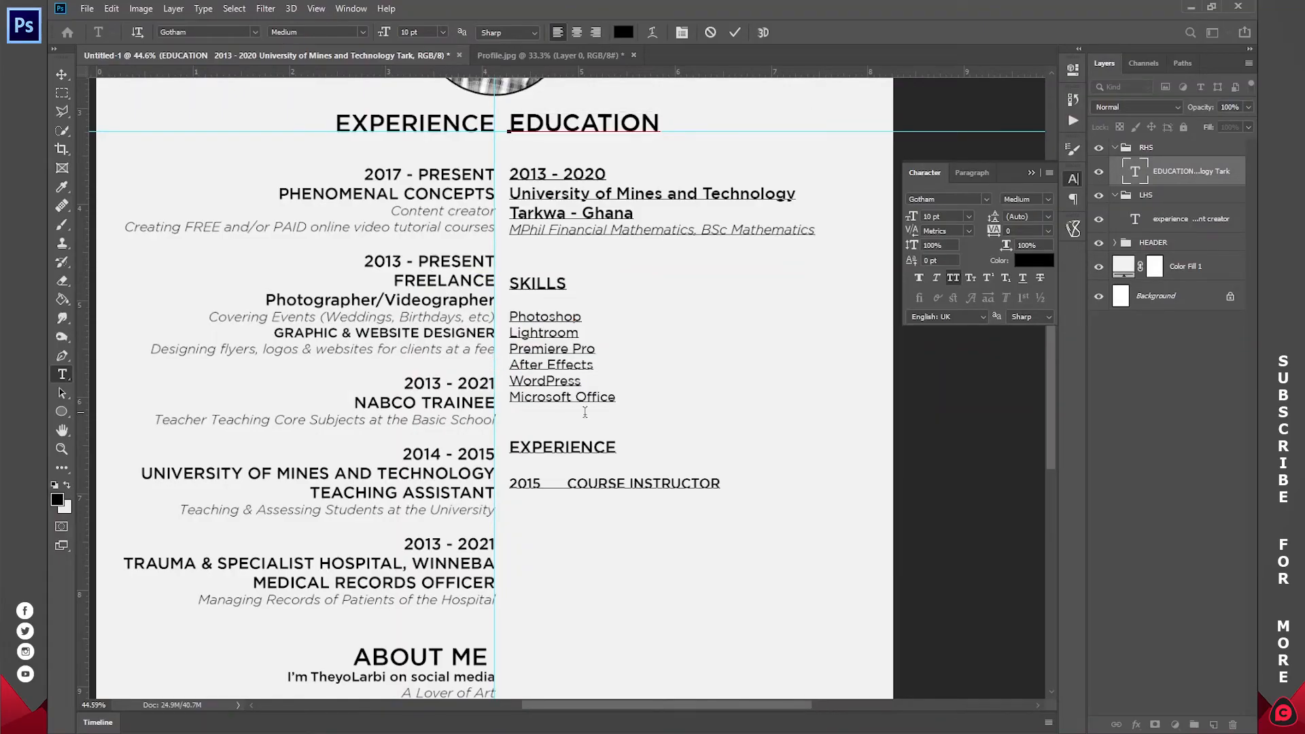
# - Bring over the 2020 Graphic & Web Design Course line and the Tarkwa - Ghana line from Word
pyautogui.hotkey('alt', 'Tab')
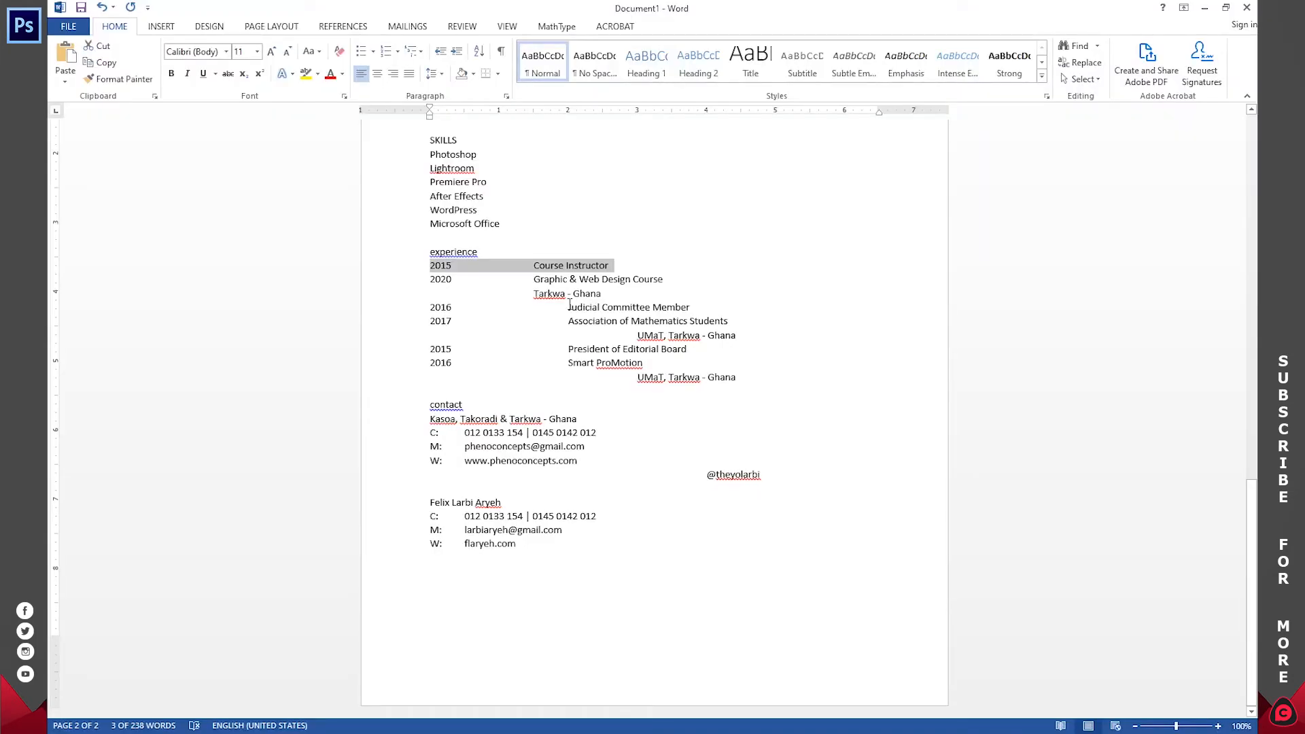
pyautogui.tripleClick(654, 282)
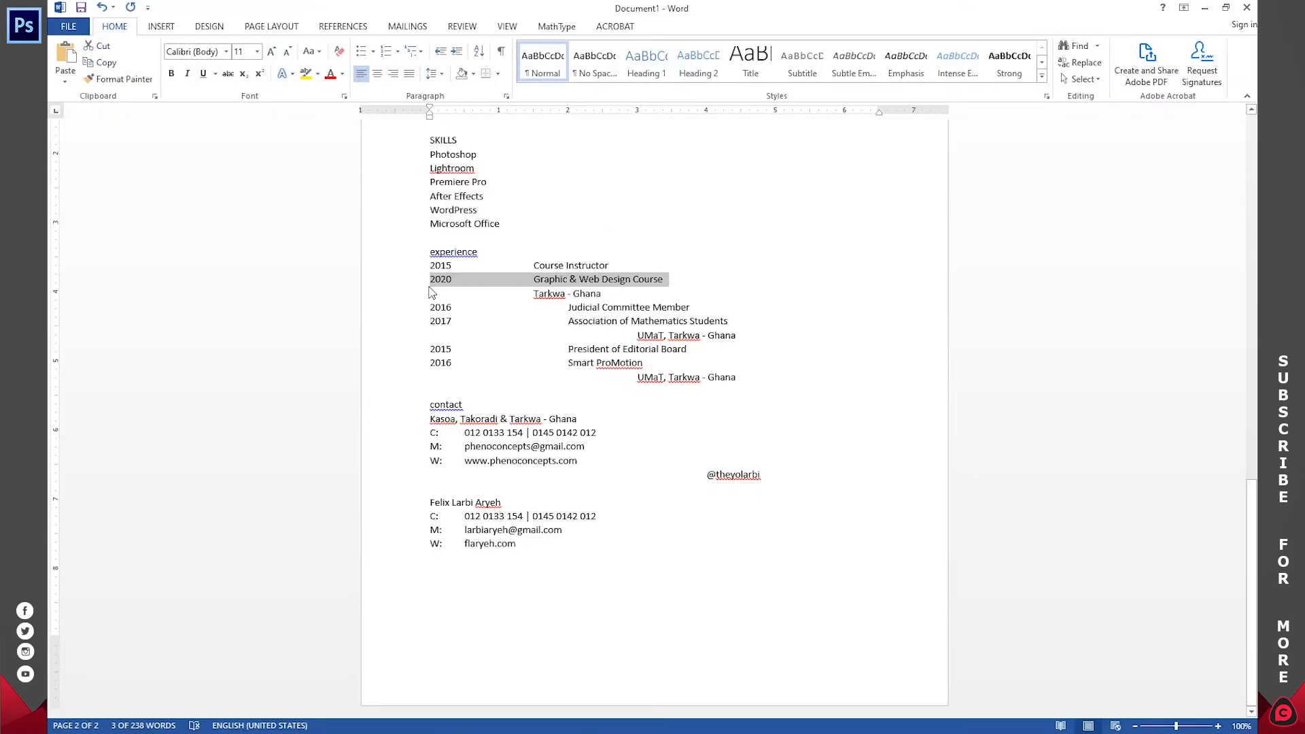
pyautogui.hotkey('ctrl', 'c')
pyautogui.hotkey('alt', 'Tab')
pyautogui.click(633, 426)
pyautogui.hotkey('ctrl', 'v')
pyautogui.hotkey('alt', 'Tab')
pyautogui.tripleClick(546, 295)
pyautogui.hotkey('ctrl', 'c')
pyautogui.hotkey('alt', 'Tab')
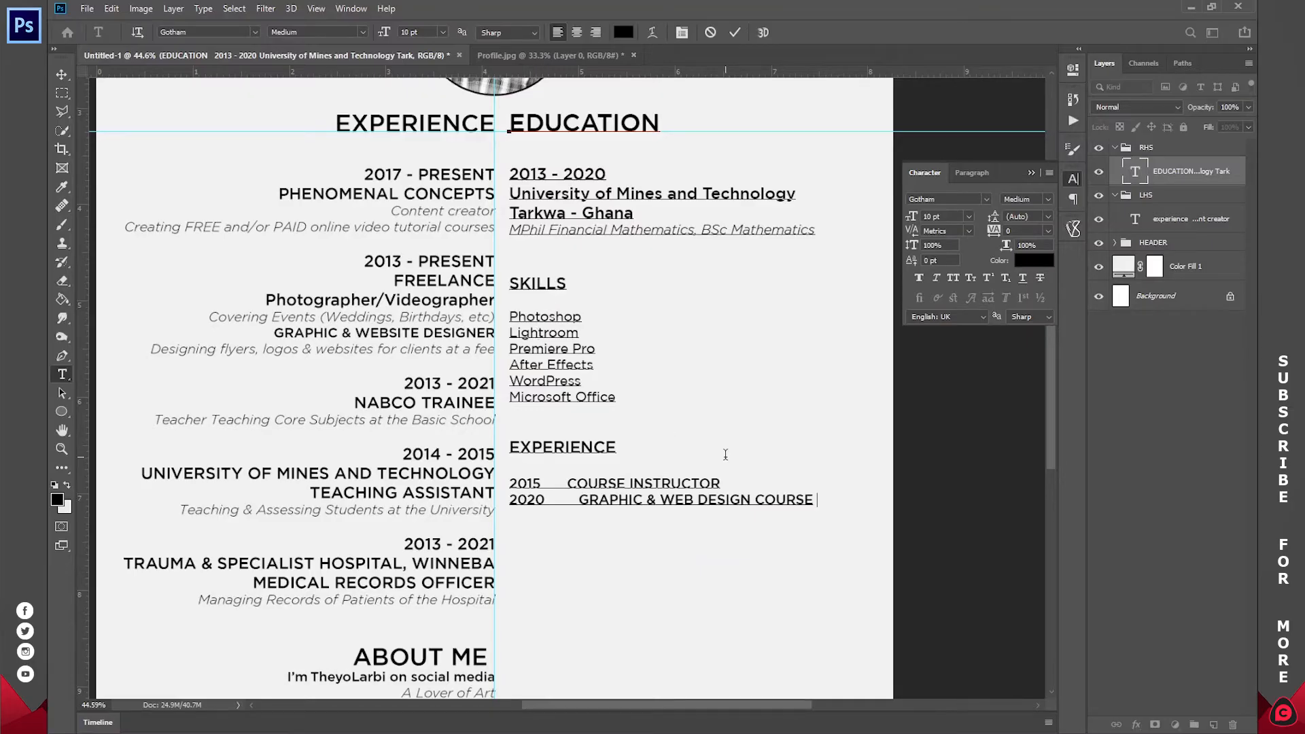
pyautogui.hotkey('ctrl', 'v')
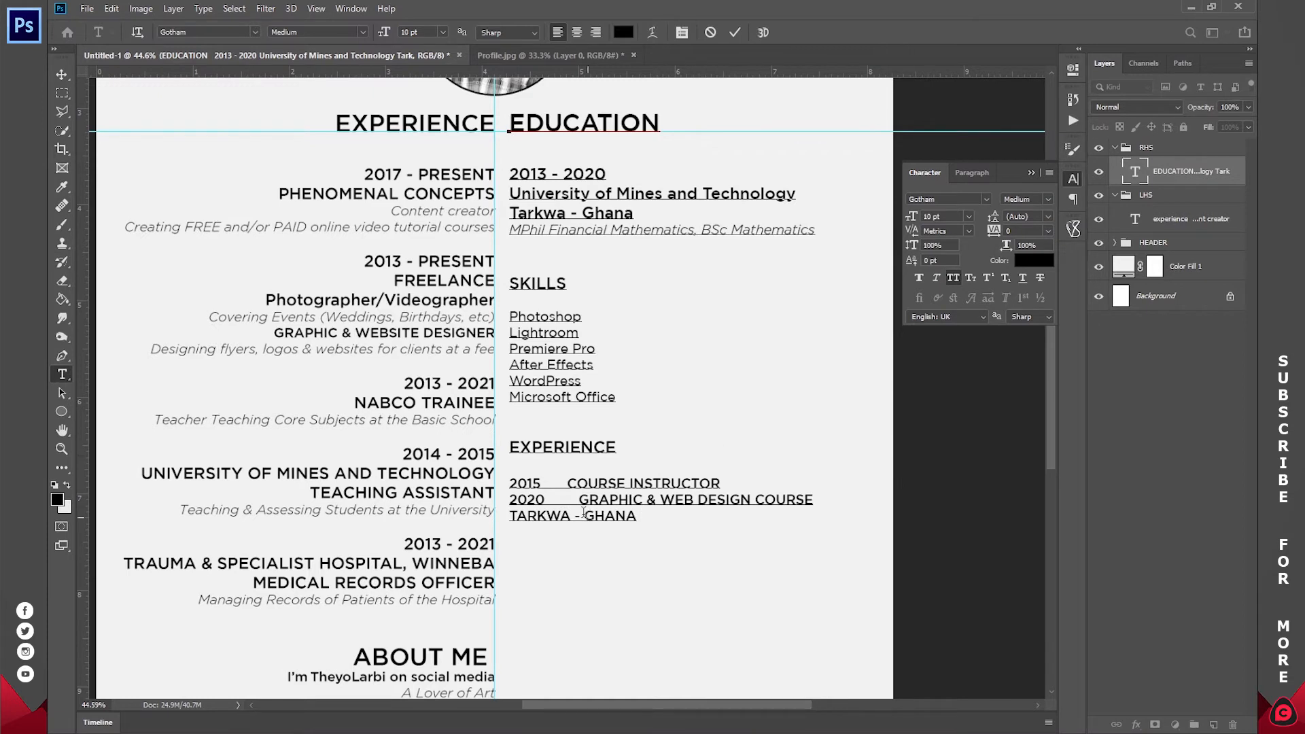
# - Adjust the spacing so COURSE INSTRUCTOR, the 2020 course and TARKWA - GHANA align, then commit
pyautogui.press('Delete')
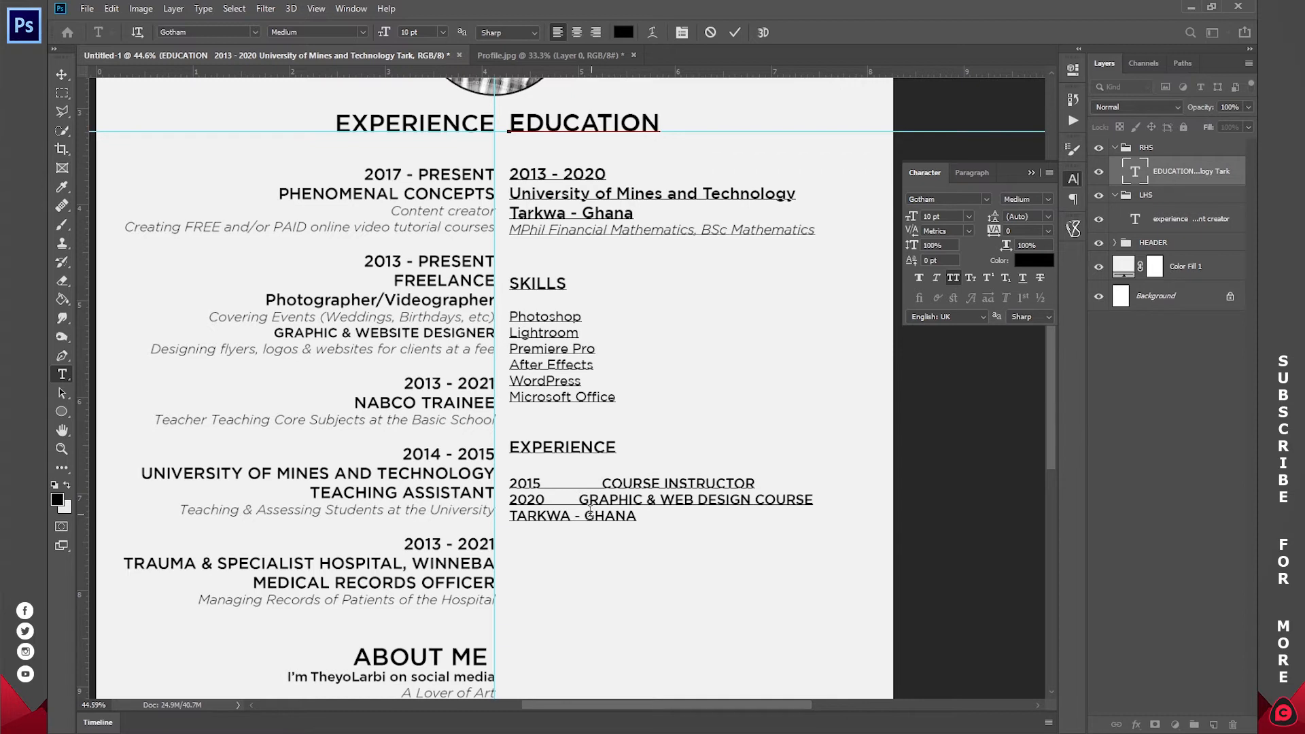
pyautogui.press('BackSpace')
pyautogui.press('BackSpace')
pyautogui.press('BackSpace')
pyautogui.press('BackSpace')
pyautogui.press('BackSpace')
pyautogui.press('BackSpace')
pyautogui.press('BackSpace')
pyautogui.press('BackSpace')
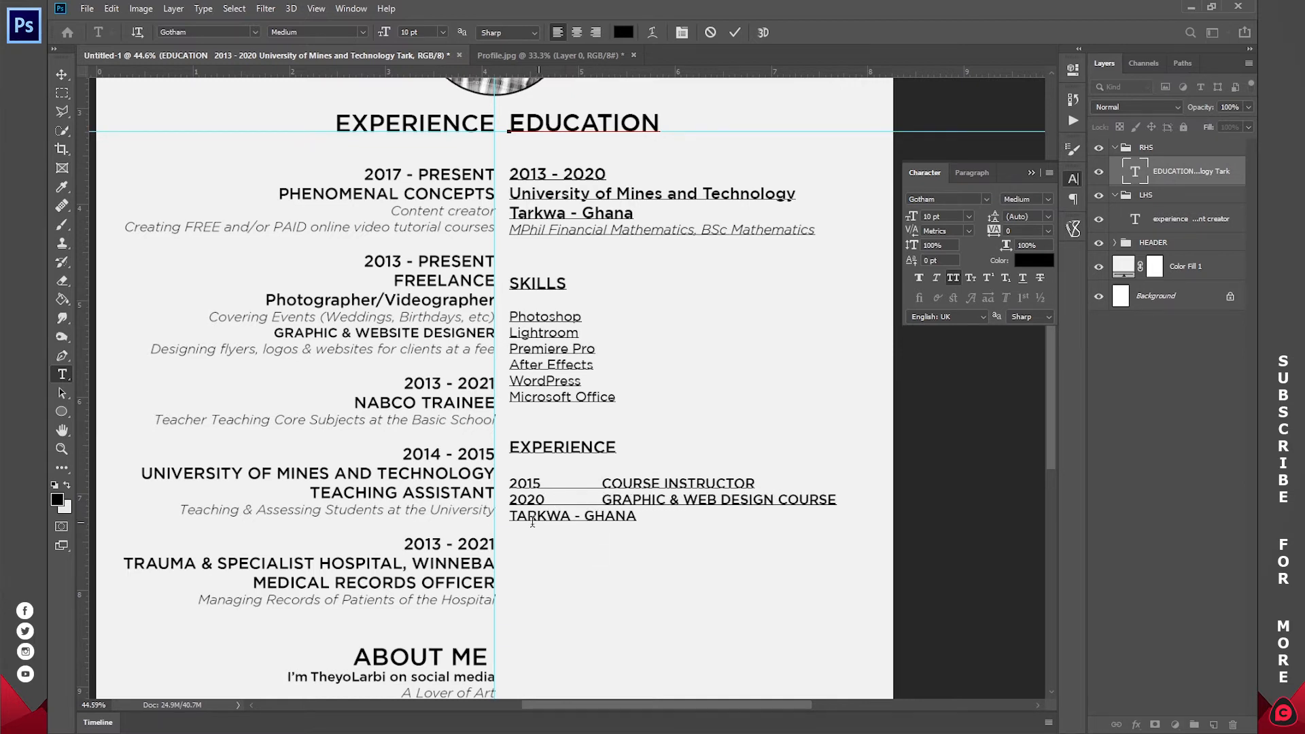
pyautogui.click(512, 517)
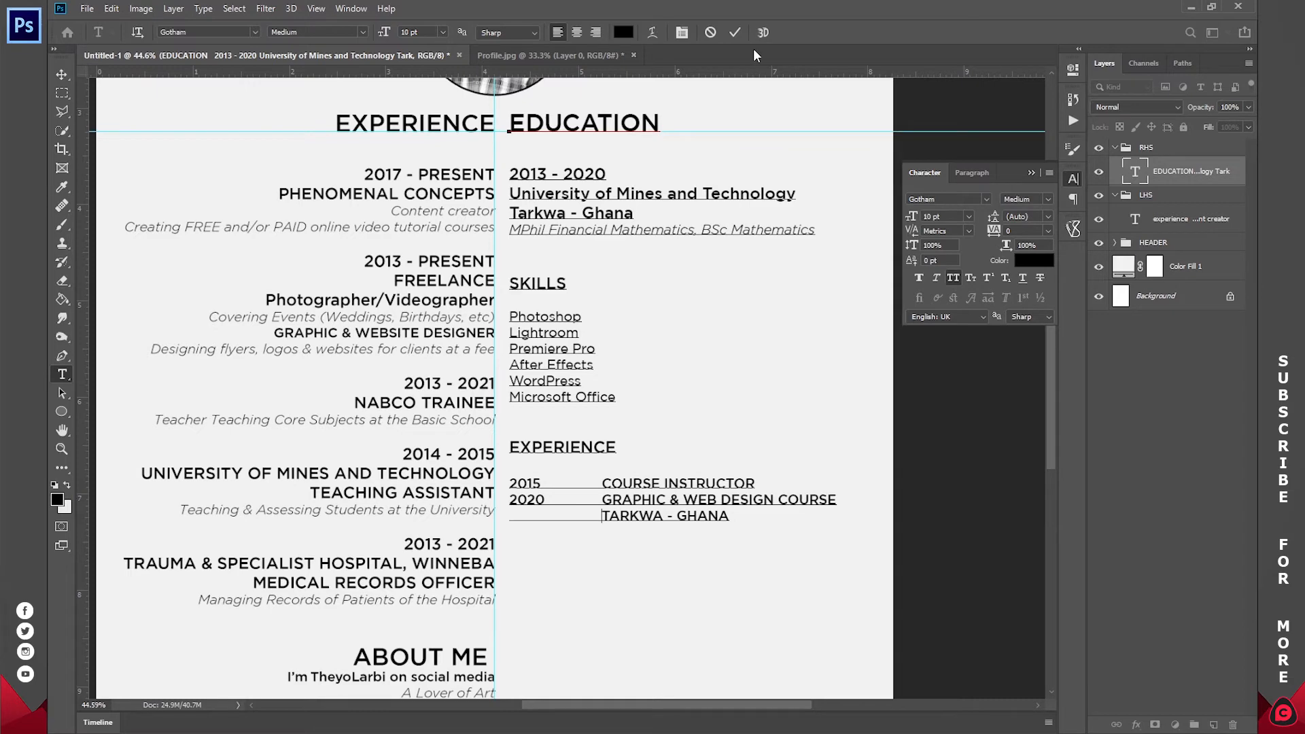
pyautogui.click(734, 32)
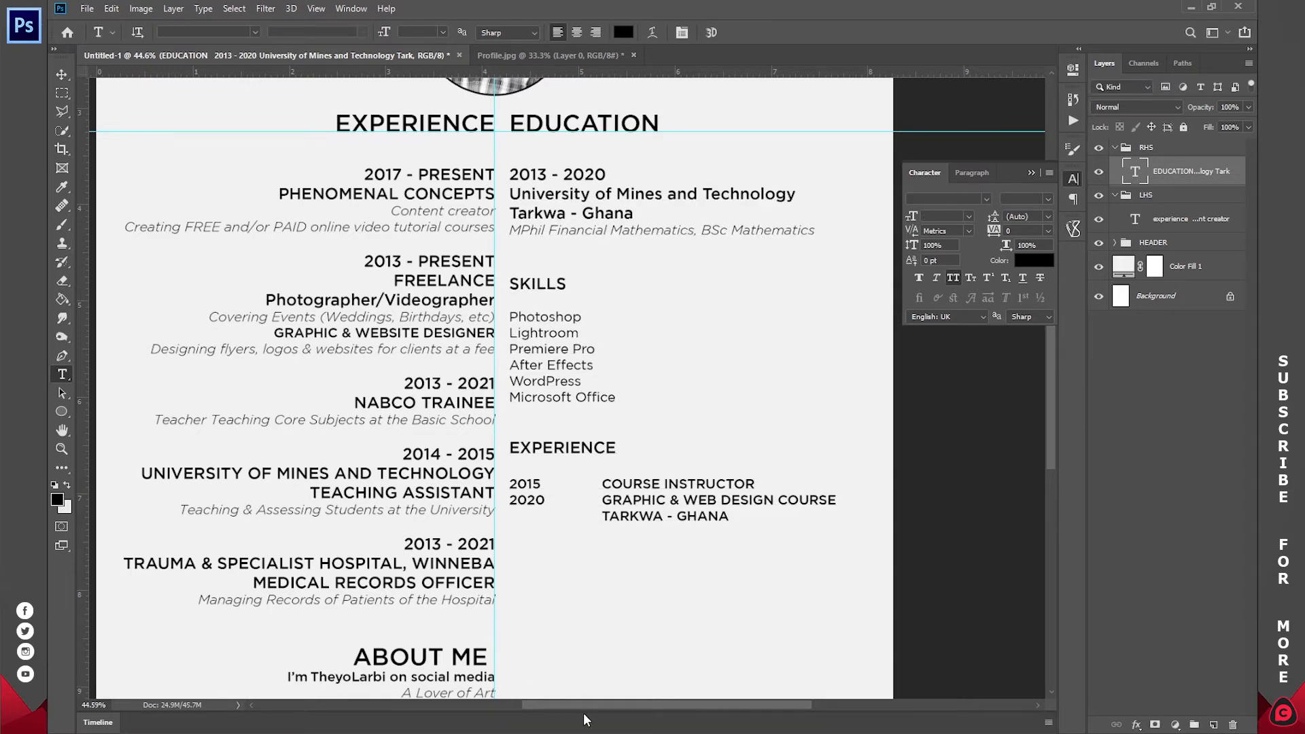
pyautogui.hotkey('alt', 'Tab')
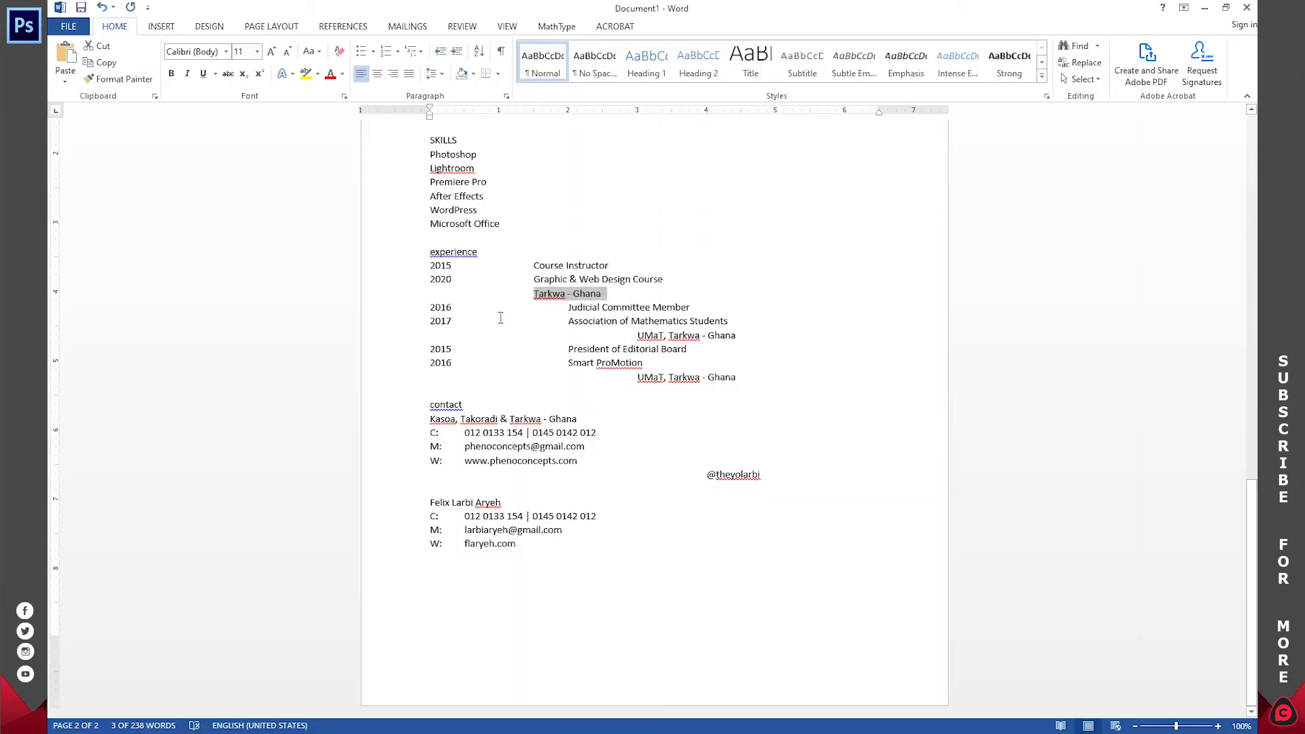
# - Copy the 2016 and 2017 entries from Word and paste them below TARKWA - GHANA in the right column
pyautogui.tripleClick(472, 307)
pyautogui.doubleClick(472, 307)
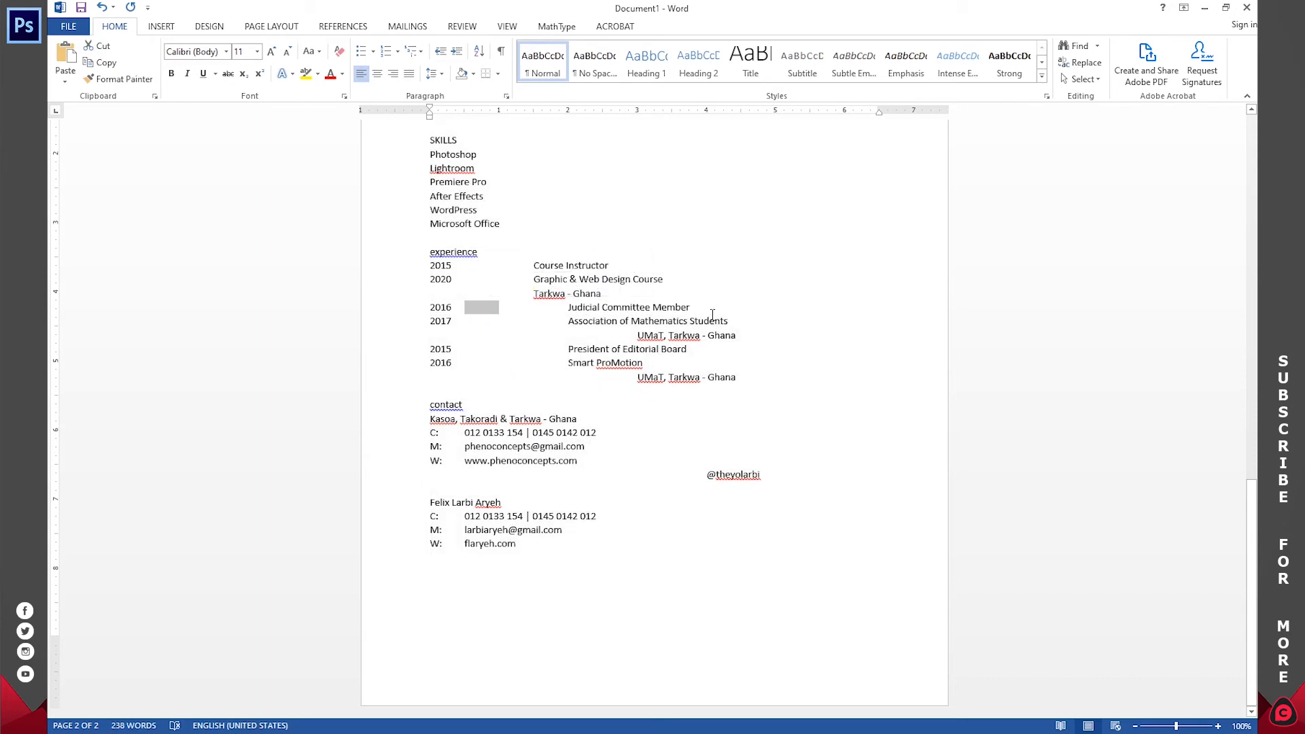
pyautogui.moveTo(739, 335); pyautogui.dragTo(442, 315)
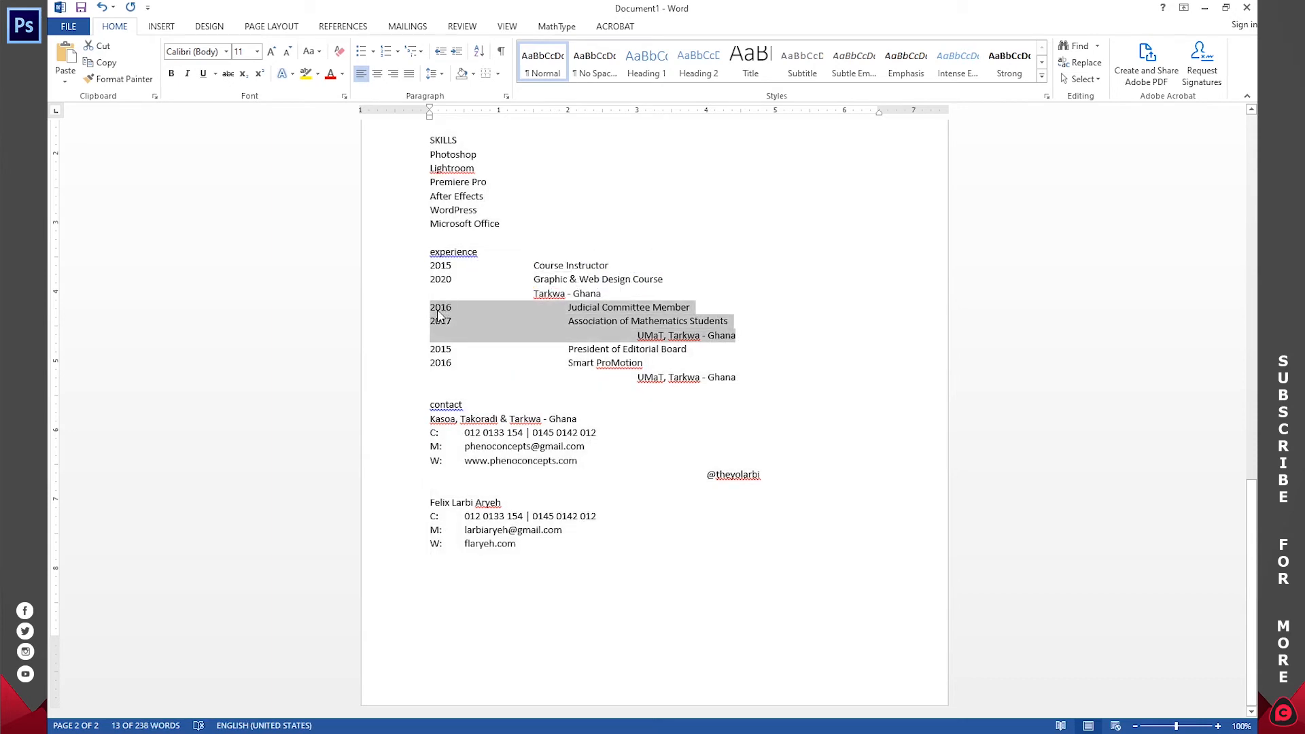
pyautogui.hotkey('alt', 'Tab')
pyautogui.scroll(-3, 620, 507)
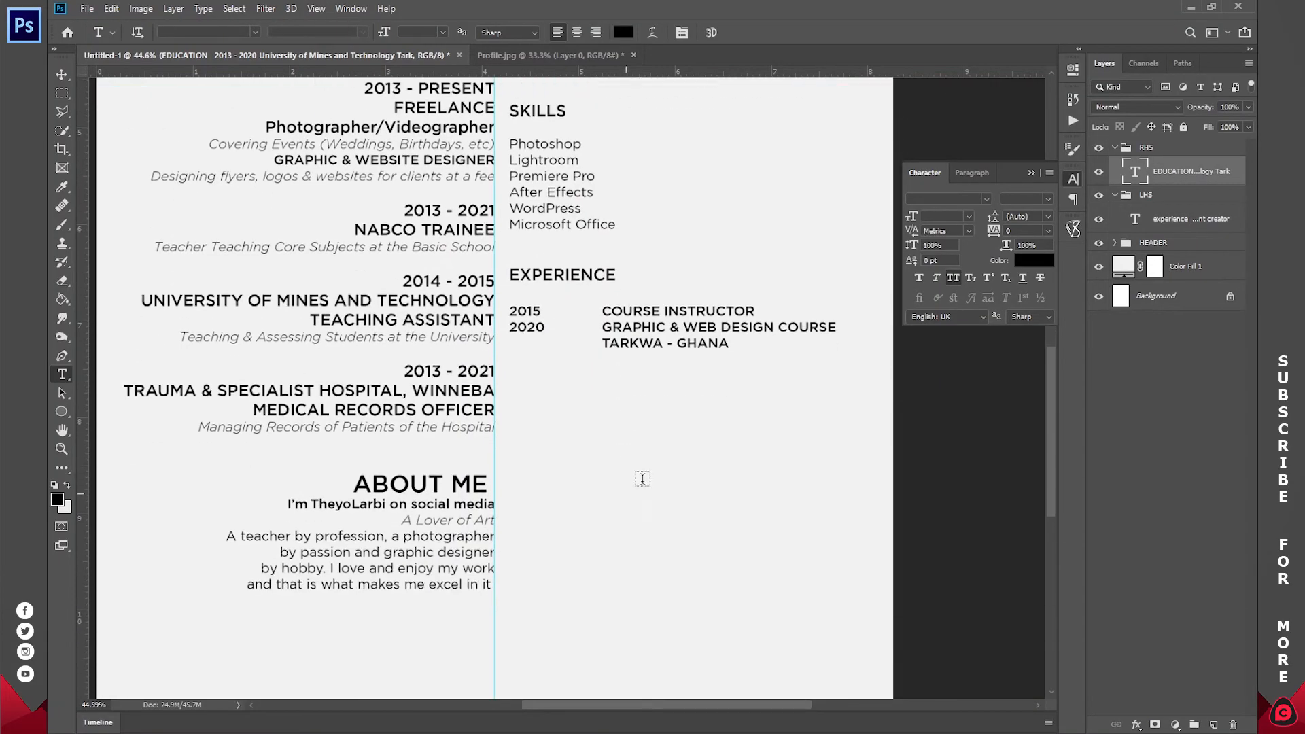
pyautogui.click(730, 344)
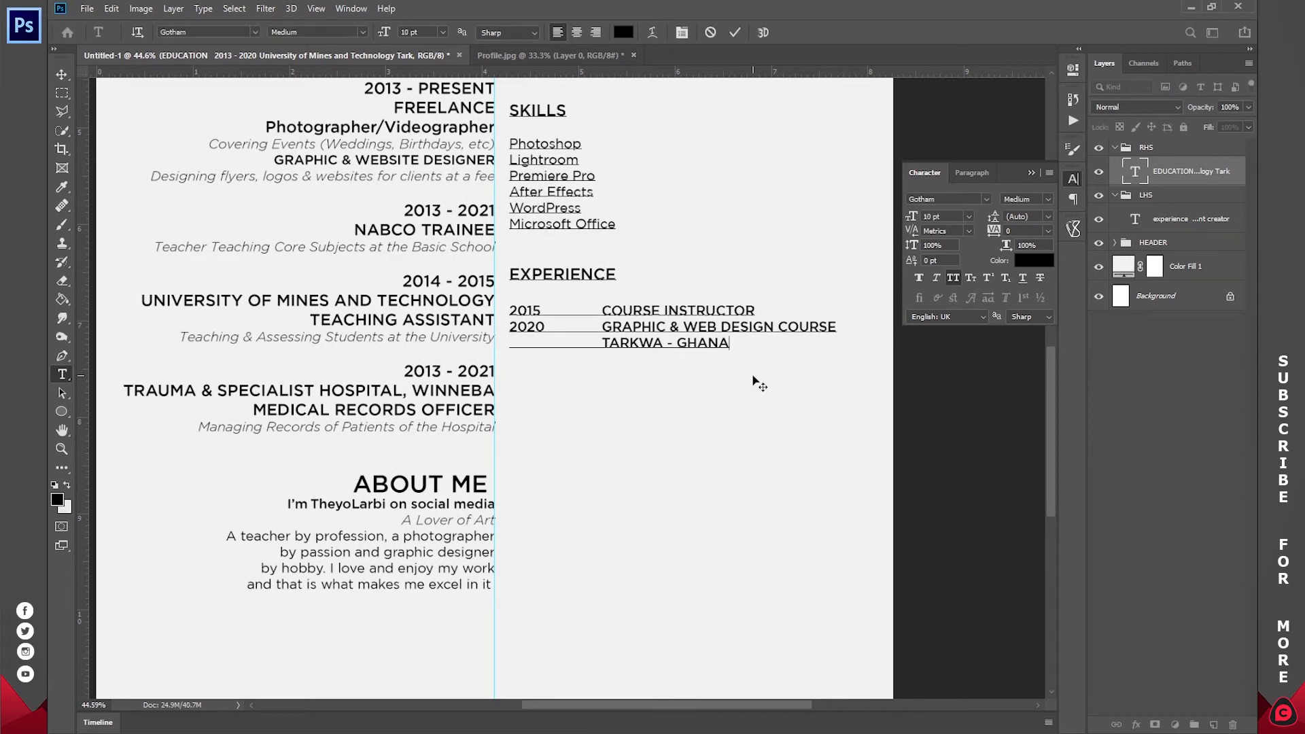
pyautogui.hotkey('ctrl', 'v')
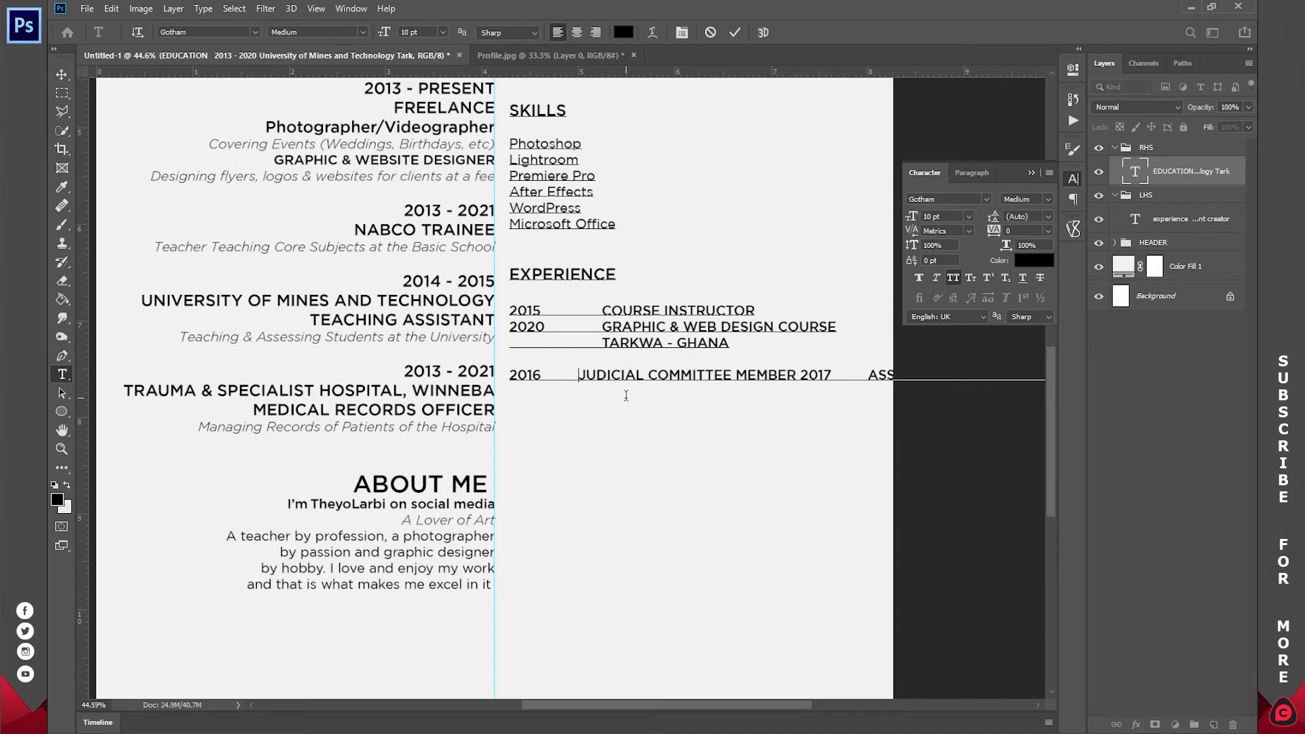
# - Align the pasted entries, giving 2017, UMAT, TARKWA - GHANA and STUDENTS their own lines, and commit
pyautogui.press('Tab')
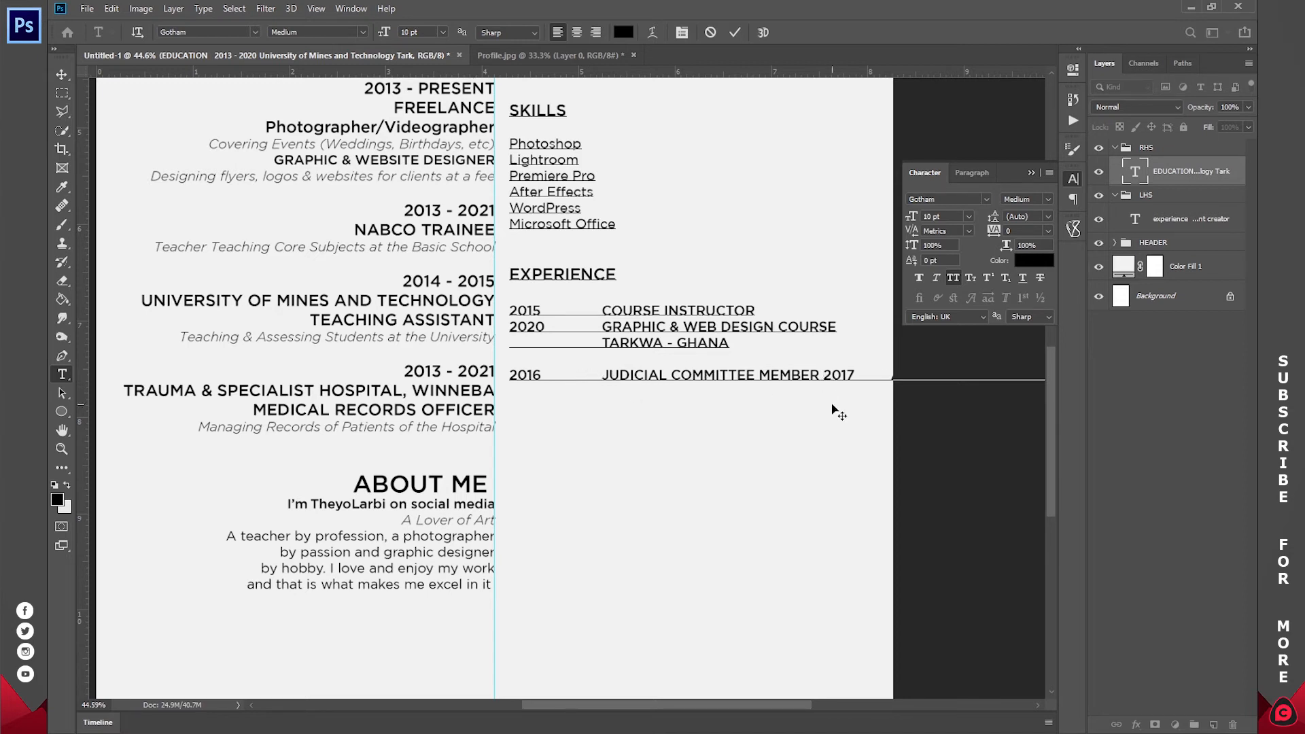
pyautogui.press('Return')
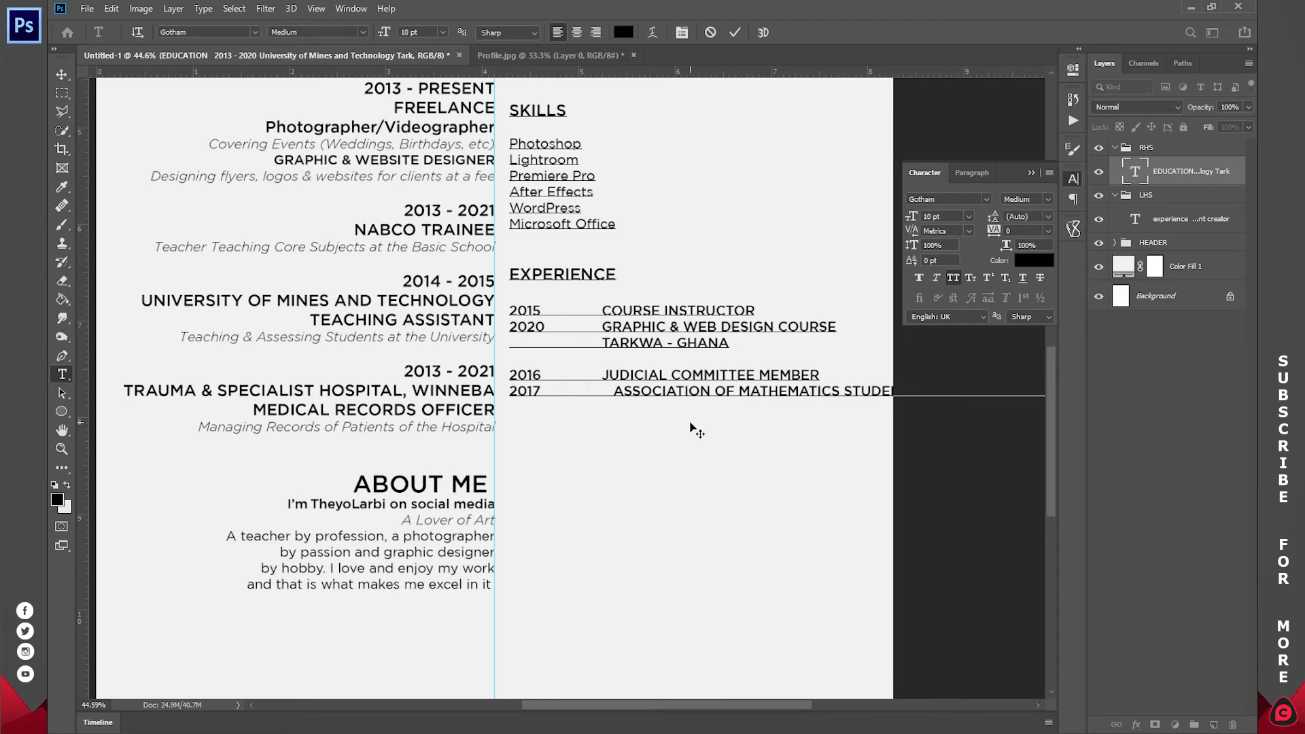
pyautogui.press('BackSpace')
pyautogui.press('BackSpace')
pyautogui.press('BackSpace')
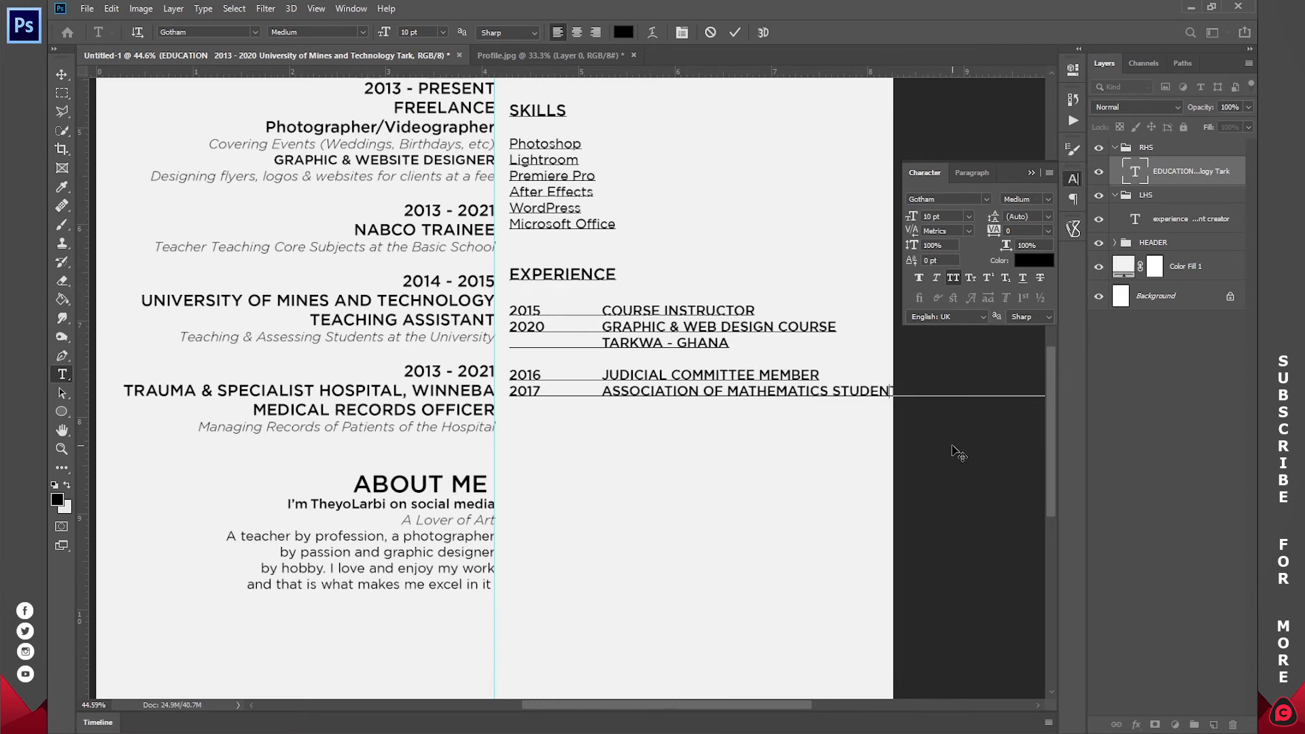
pyautogui.press('Return')
pyautogui.write('UMAT, TARKWA - GHANA')
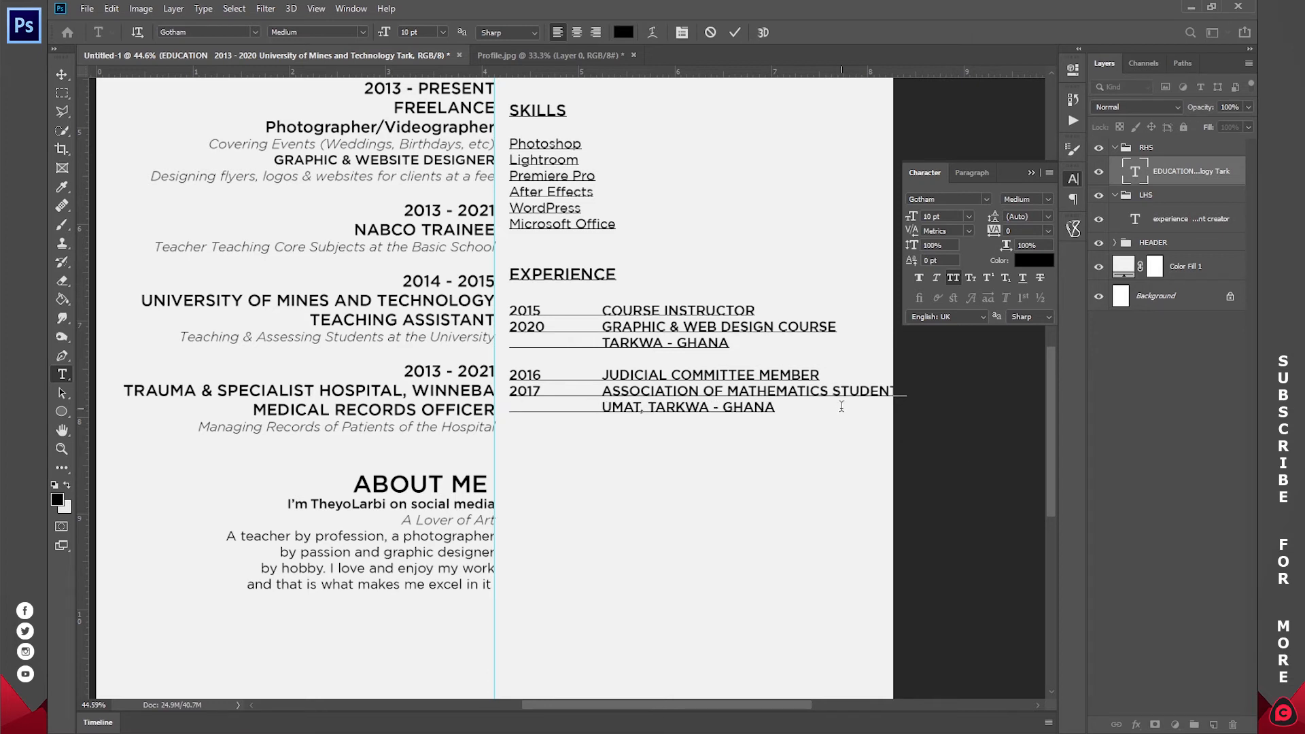
pyautogui.press('Return')
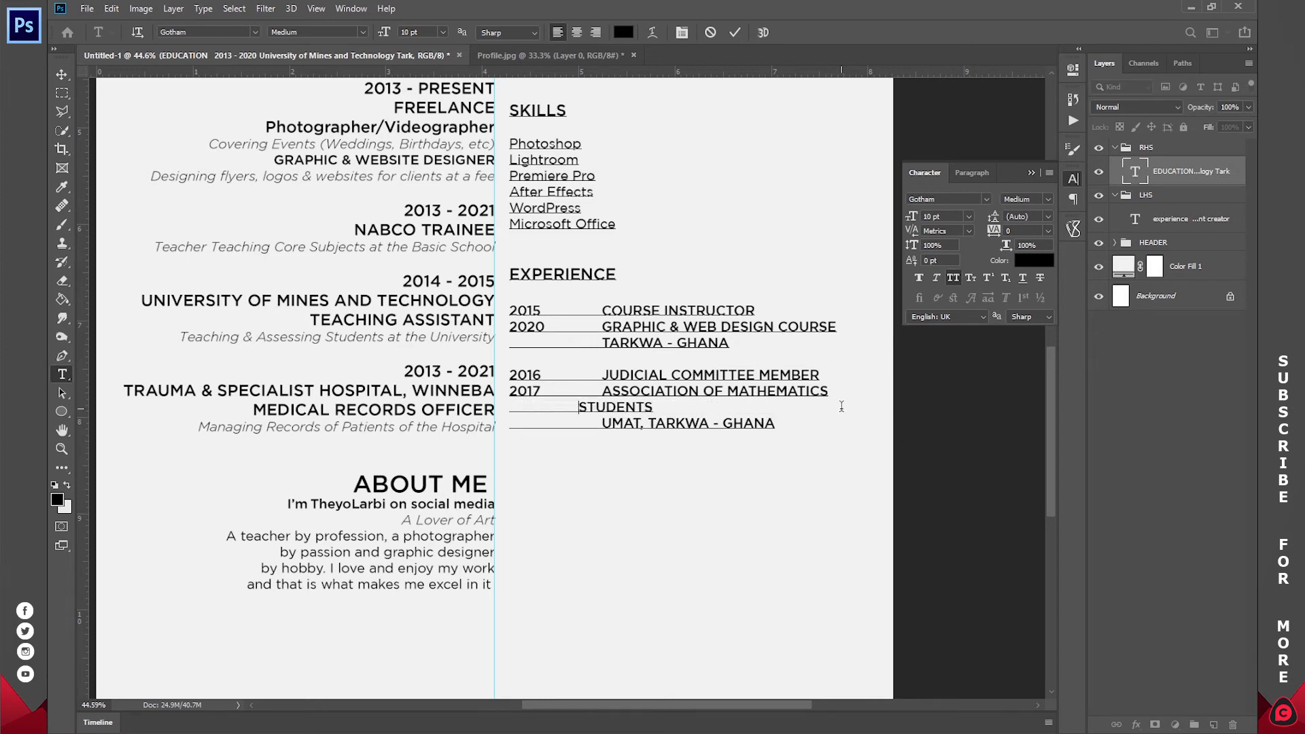
pyautogui.press('Down')
pyautogui.press('BackSpace')
pyautogui.press('BackSpace')
pyautogui.press('BackSpace')
pyautogui.press('BackSpace')
pyautogui.press('BackSpace')
pyautogui.press('BackSpace')
pyautogui.press('BackSpace')
pyautogui.press('BackSpace')
pyautogui.press('BackSpace')
pyautogui.press('BackSpace')
pyautogui.press('BackSpace')
pyautogui.press('BackSpace')
pyautogui.press('BackSpace')
pyautogui.press('BackSpace')
pyautogui.press('BackSpace')
pyautogui.press('BackSpace')
pyautogui.press('BackSpace')
pyautogui.press('BackSpace')
pyautogui.press('BackSpace')
pyautogui.press('BackSpace')
pyautogui.press('BackSpace')
pyautogui.press('BackSpace')
pyautogui.press('BackSpace')
pyautogui.press('BackSpace')
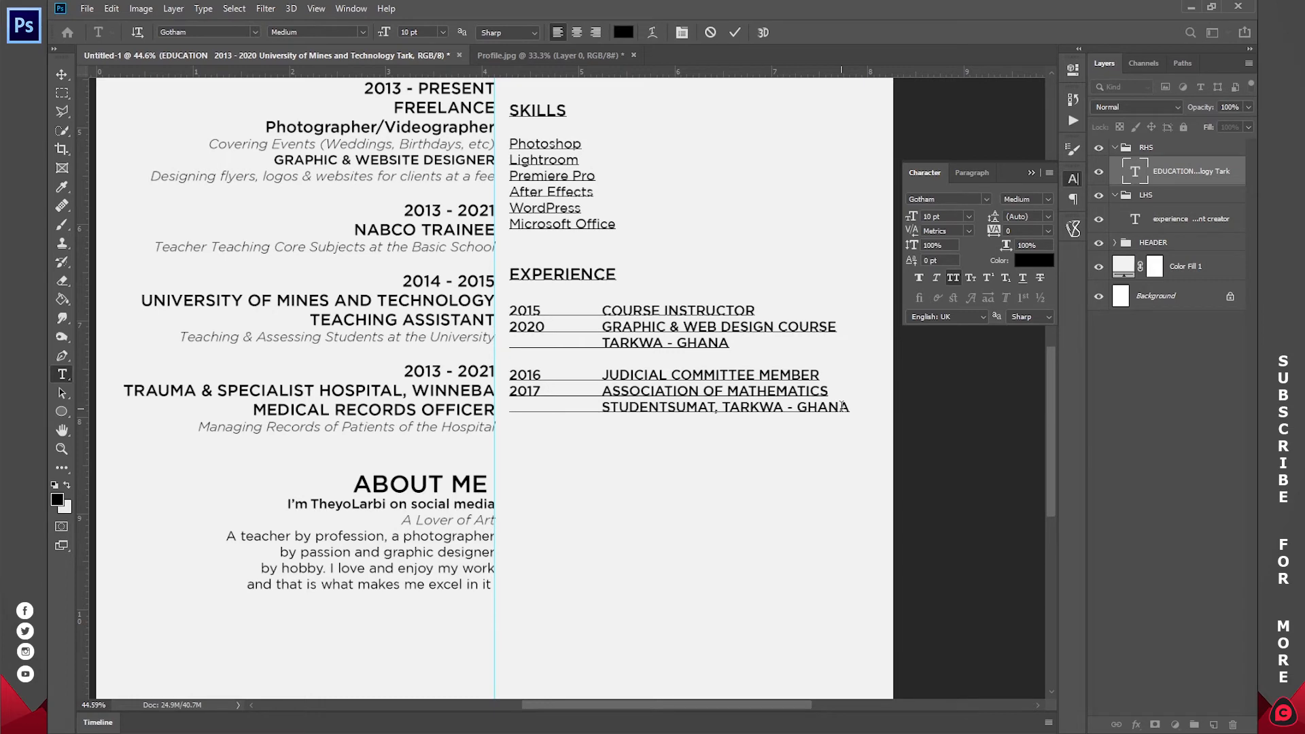
pyautogui.scroll(-1, 740, 307)
pyautogui.click(735, 31)
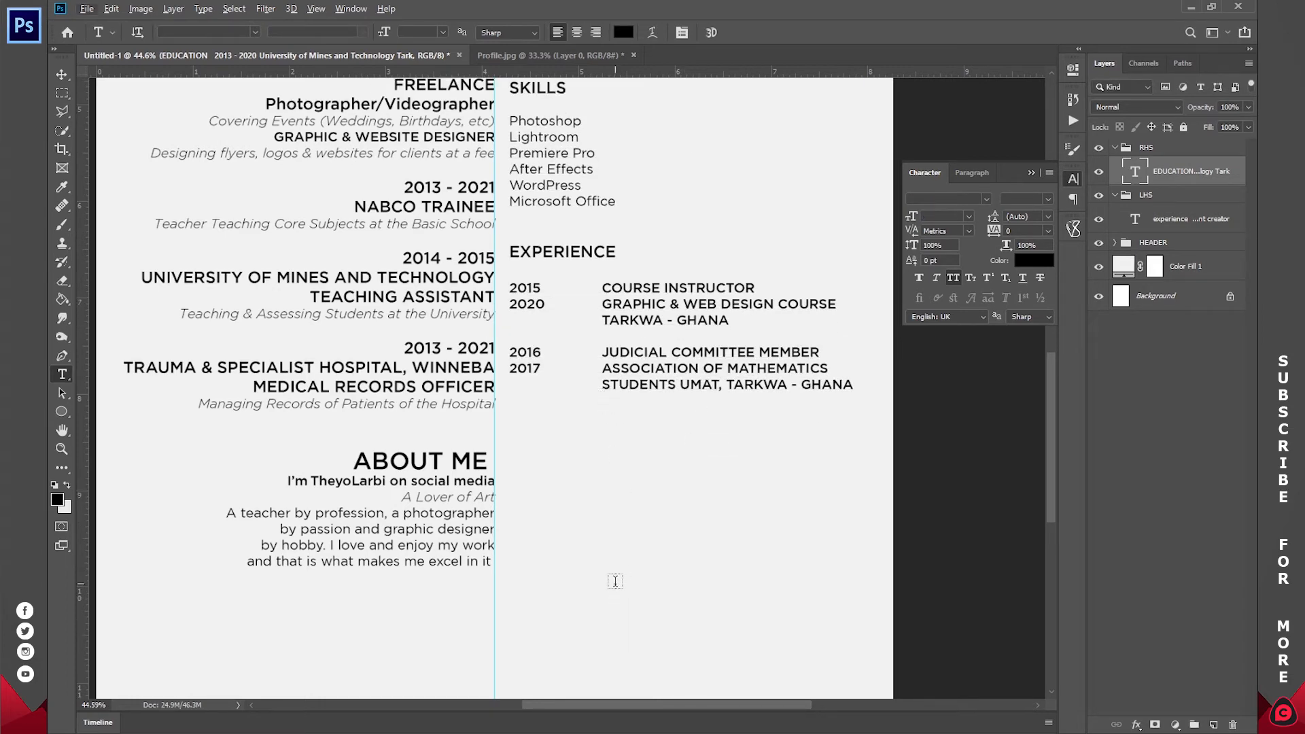
pyautogui.click(568, 672)
# - Paste the 2015 Editorial Board and 2016 Smart Promotion, UMAT, Tarkwa - Ghana entries, each aligned on its own lines
pyautogui.moveTo(743, 378); pyautogui.dragTo(432, 353)
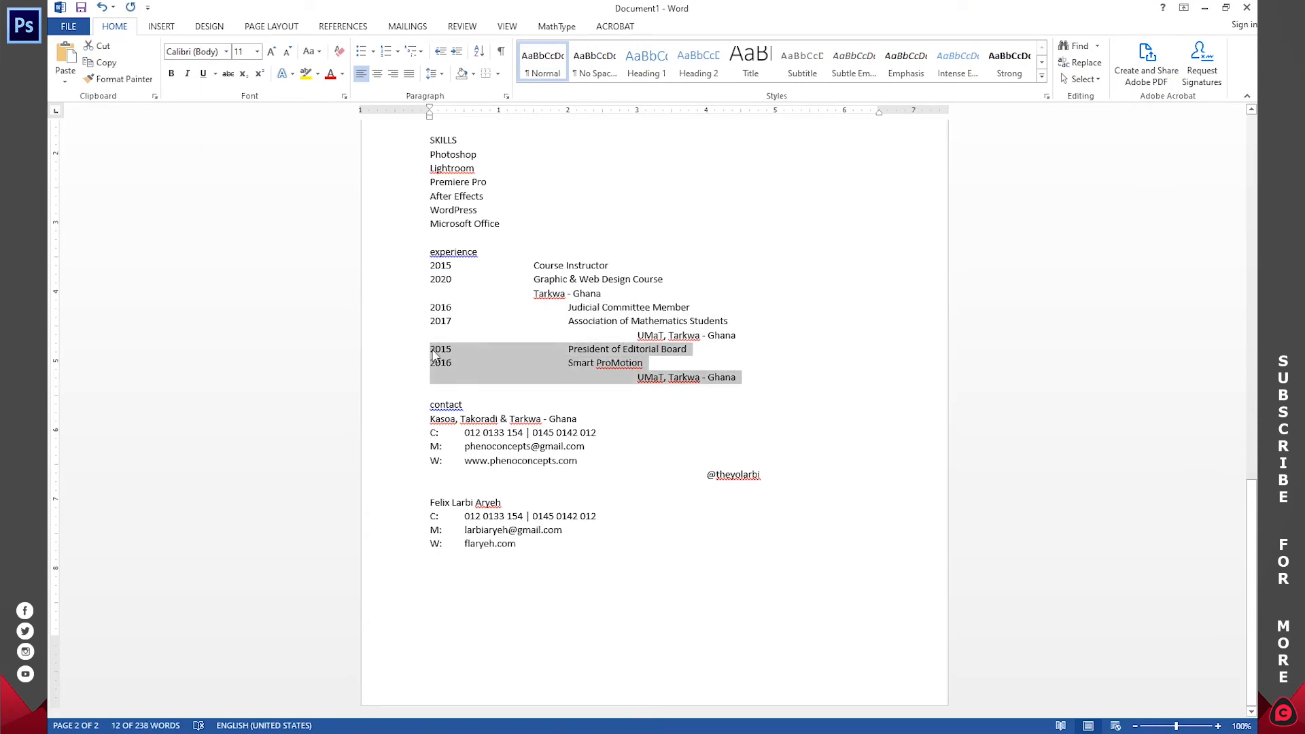
pyautogui.hotkey('alt', 'Tab')
pyautogui.scroll(-1, 619, 469)
pyautogui.click(852, 359)
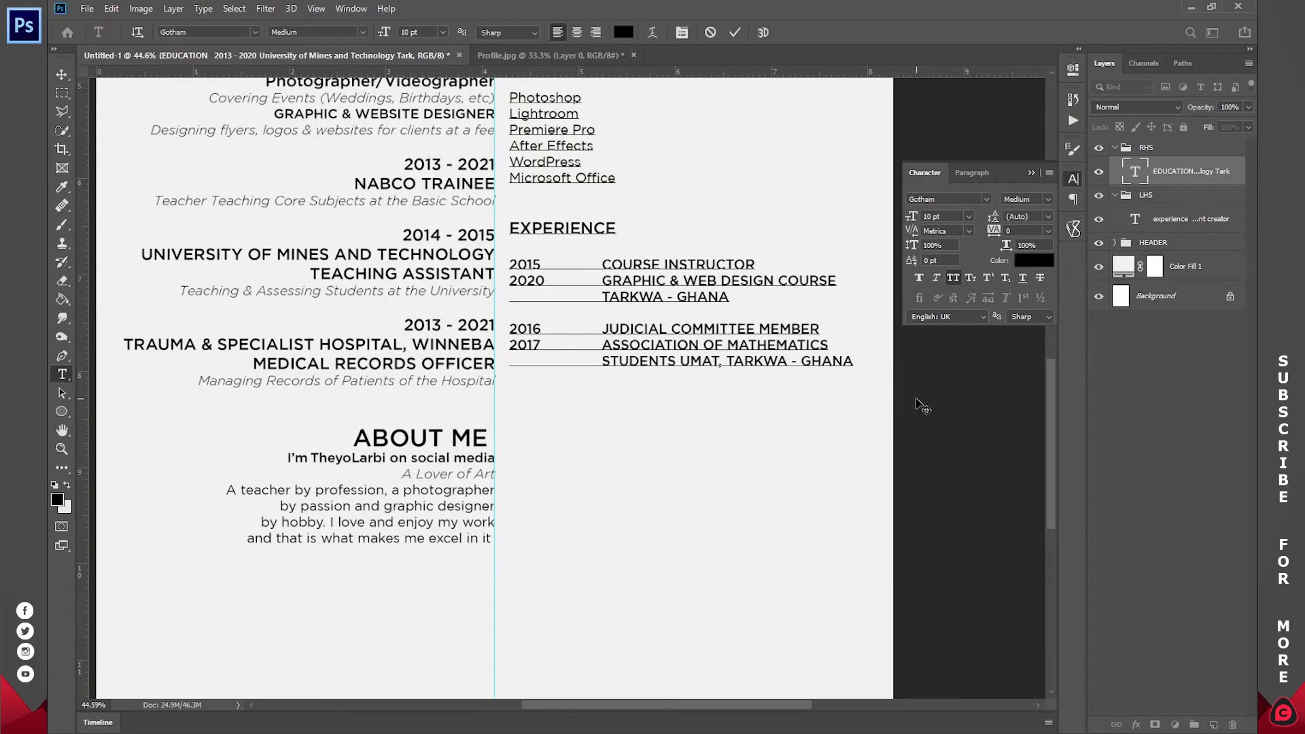
pyautogui.hotkey('ctrl', 'v')
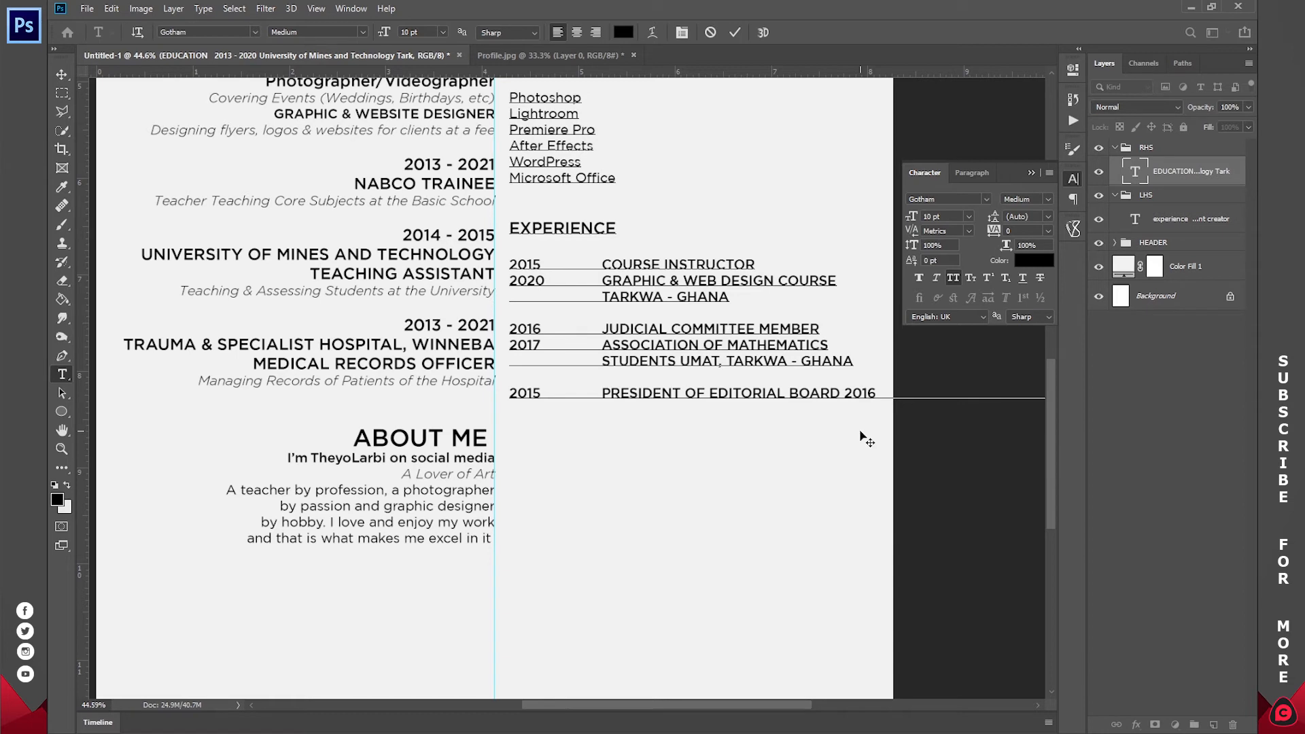
pyautogui.press('Return')
pyautogui.click(580, 408)
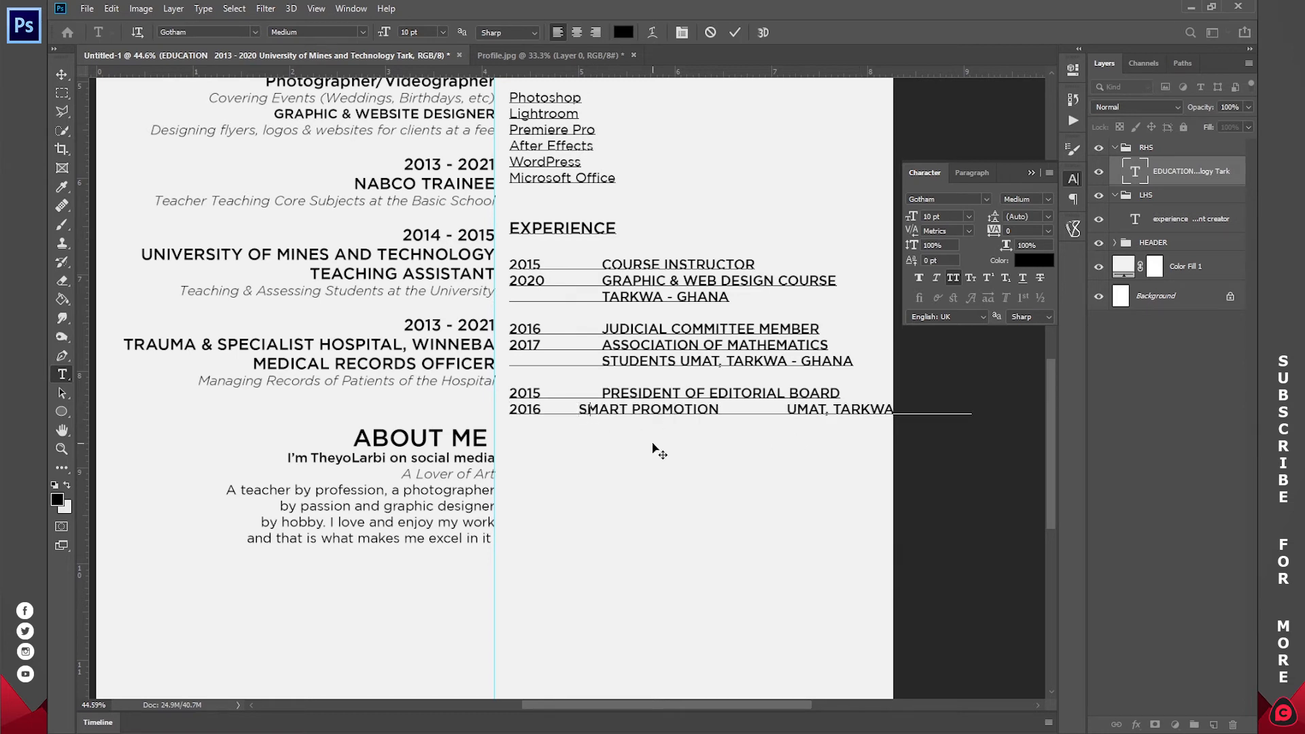
pyautogui.click(811, 409)
pyautogui.press('Return')
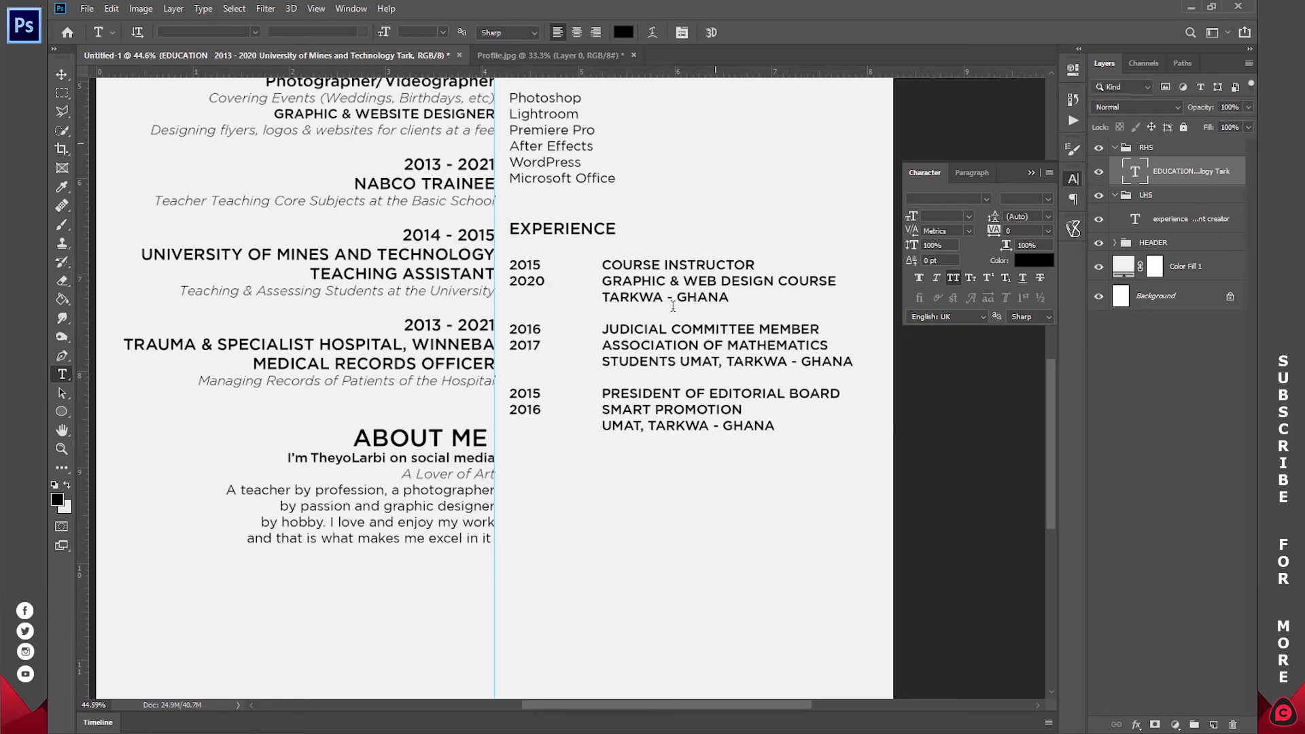
pyautogui.hotkey('alt', 'Tab')
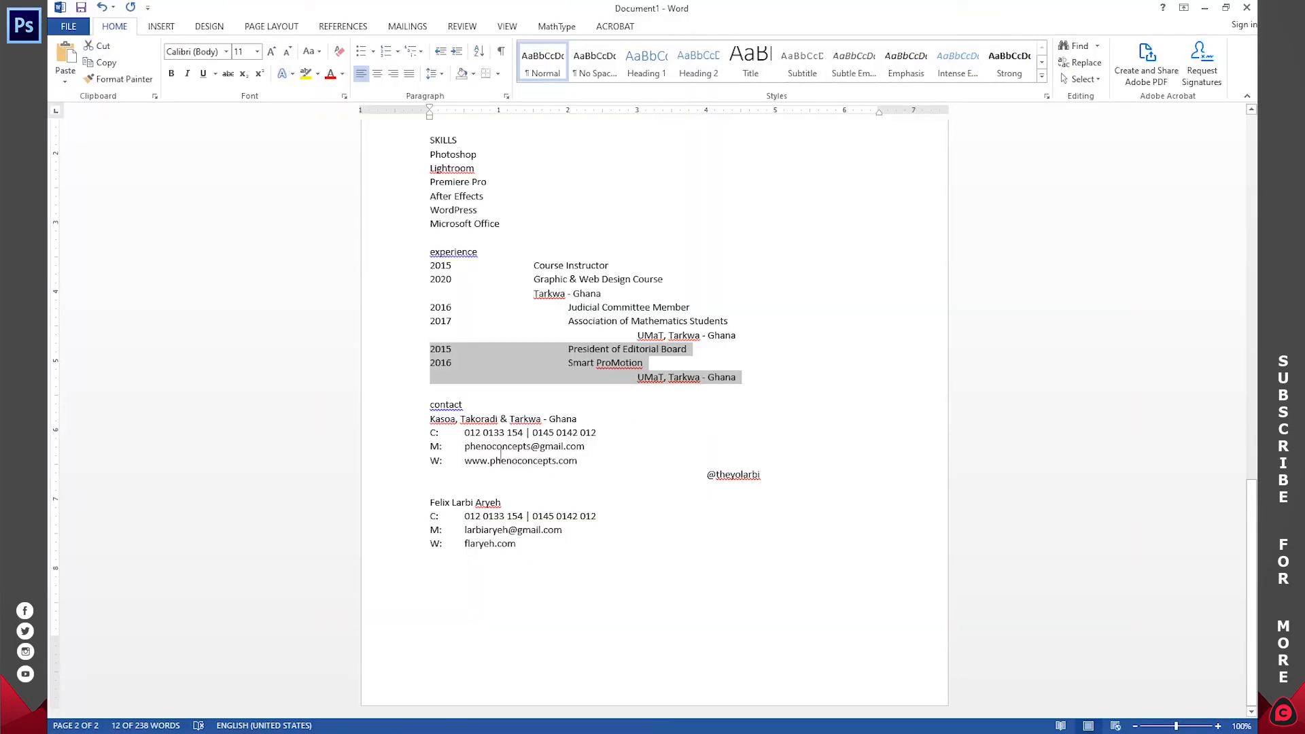
# - Copy the contact block from Word and paste it below the experience entries
pyautogui.click(502, 458)
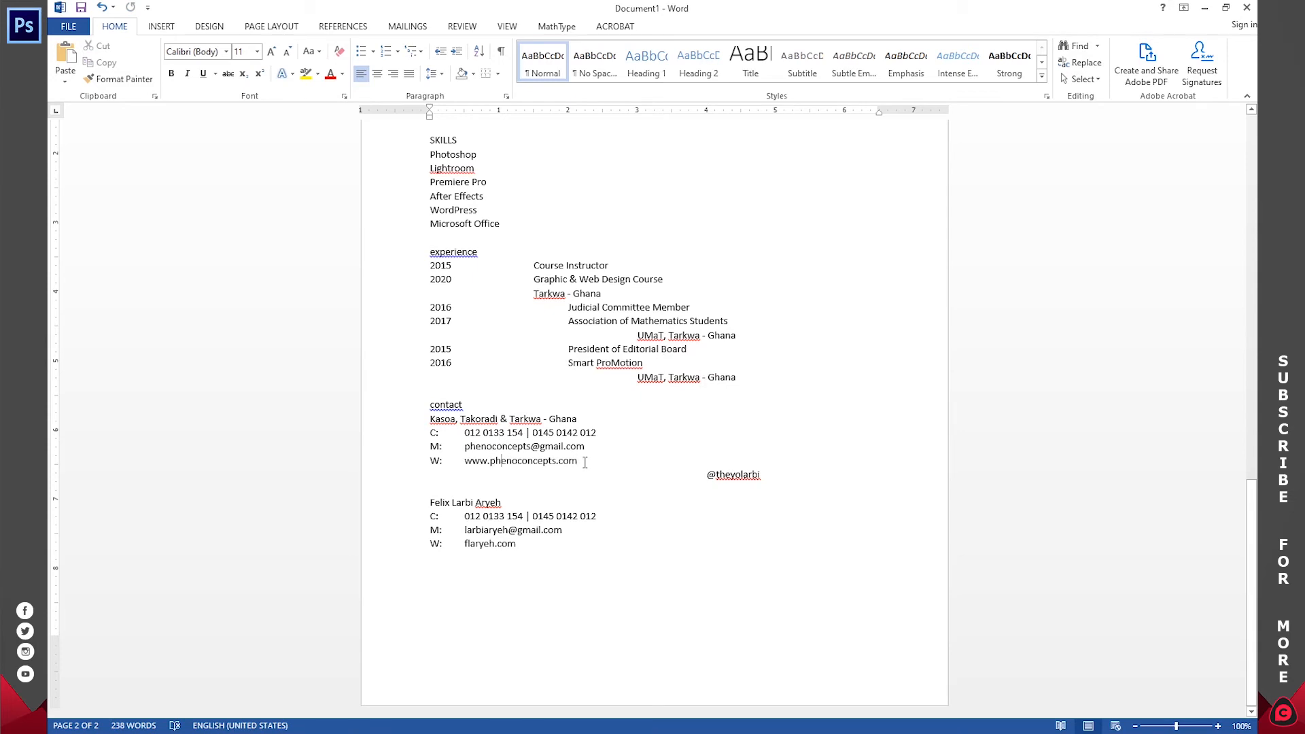
pyautogui.moveTo(585, 462); pyautogui.dragTo(430, 405)
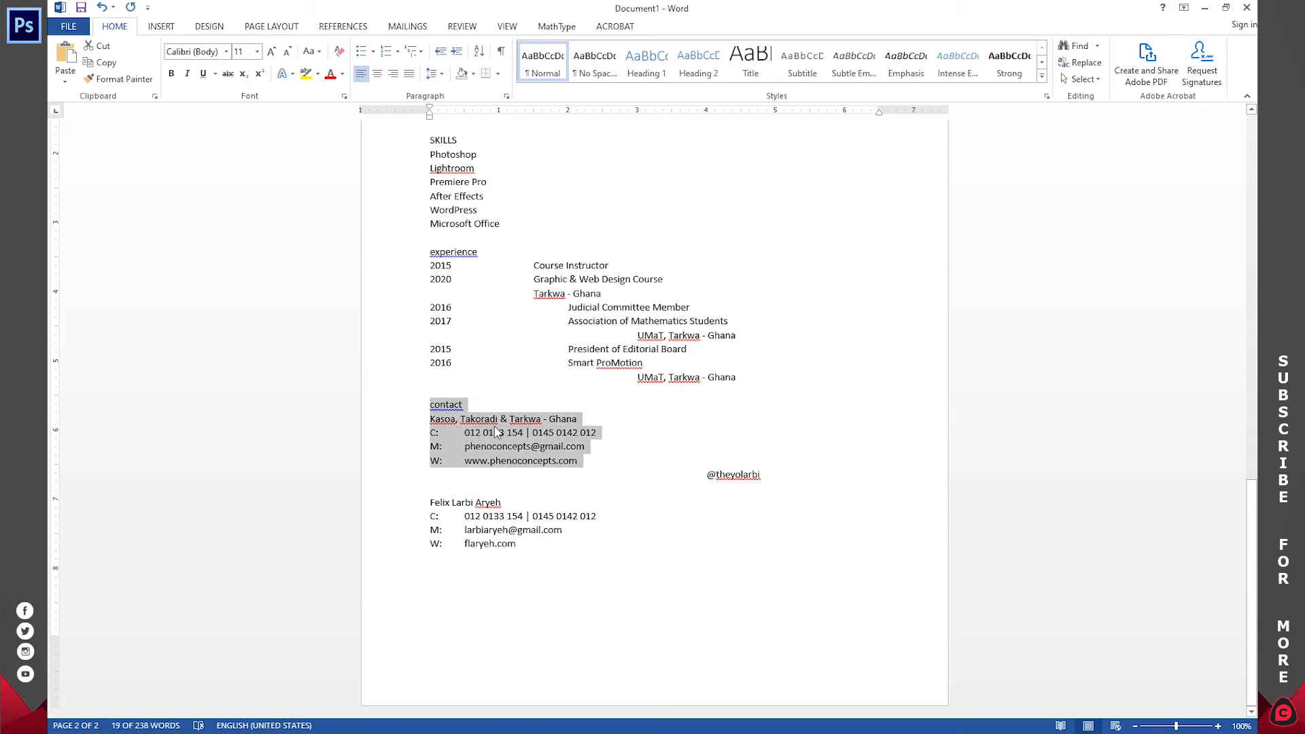
pyautogui.hotkey('alt', 'Tab')
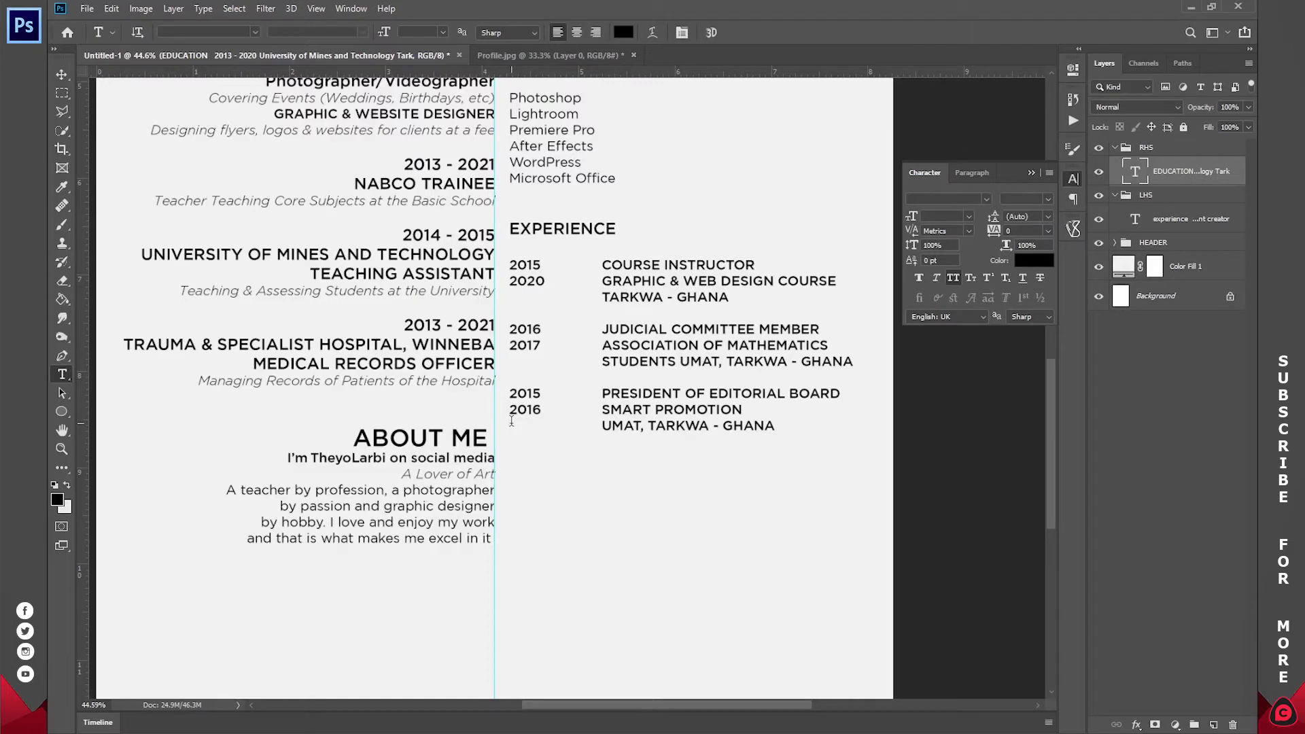
pyautogui.click(779, 426)
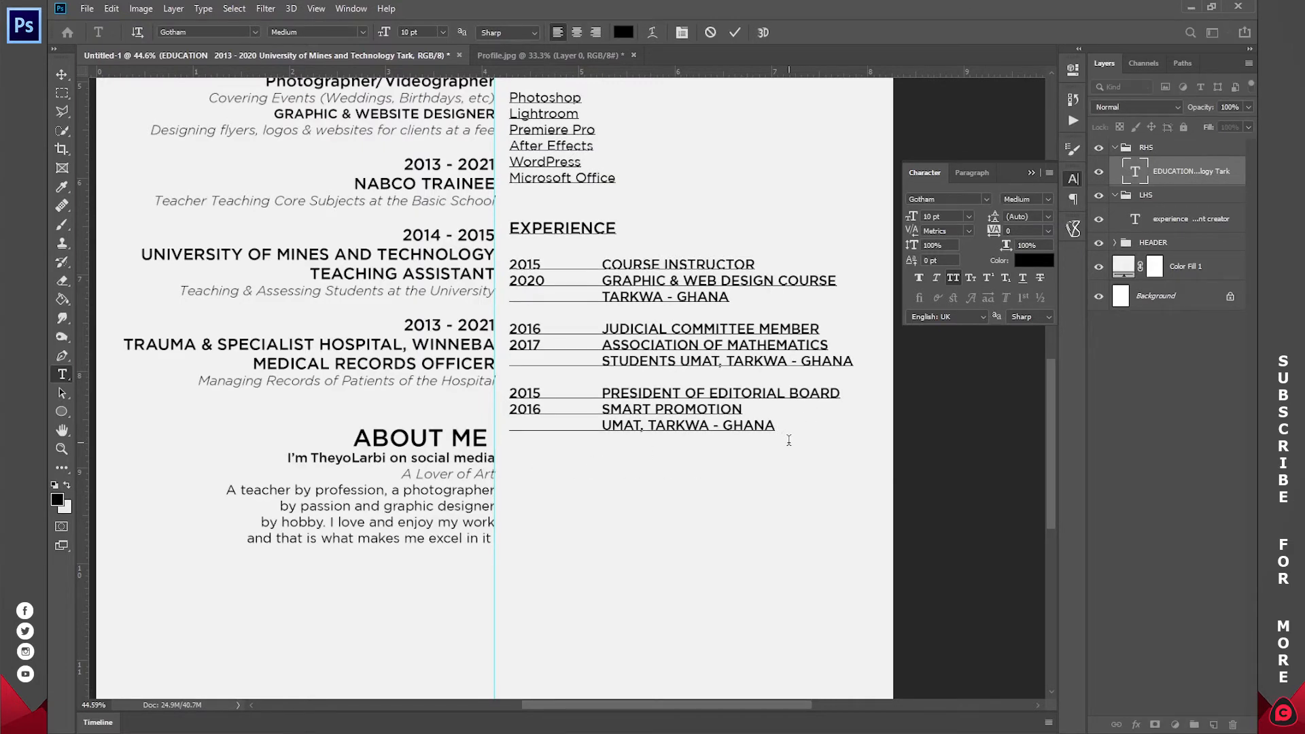
pyautogui.hotkey('ctrl', 'v')
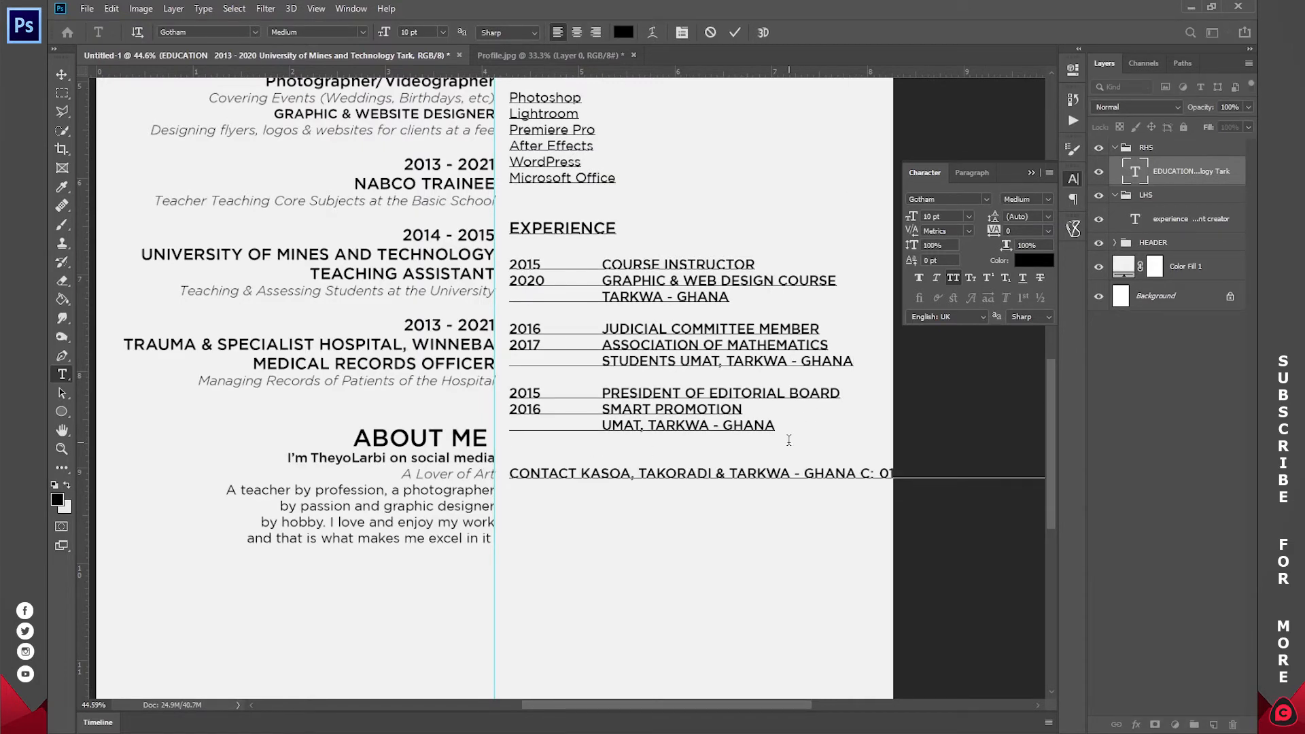
# - Split the contact block so address, phone, e-mail and website each sit on their own line
pyautogui.click(582, 474)
pyautogui.press('Return')
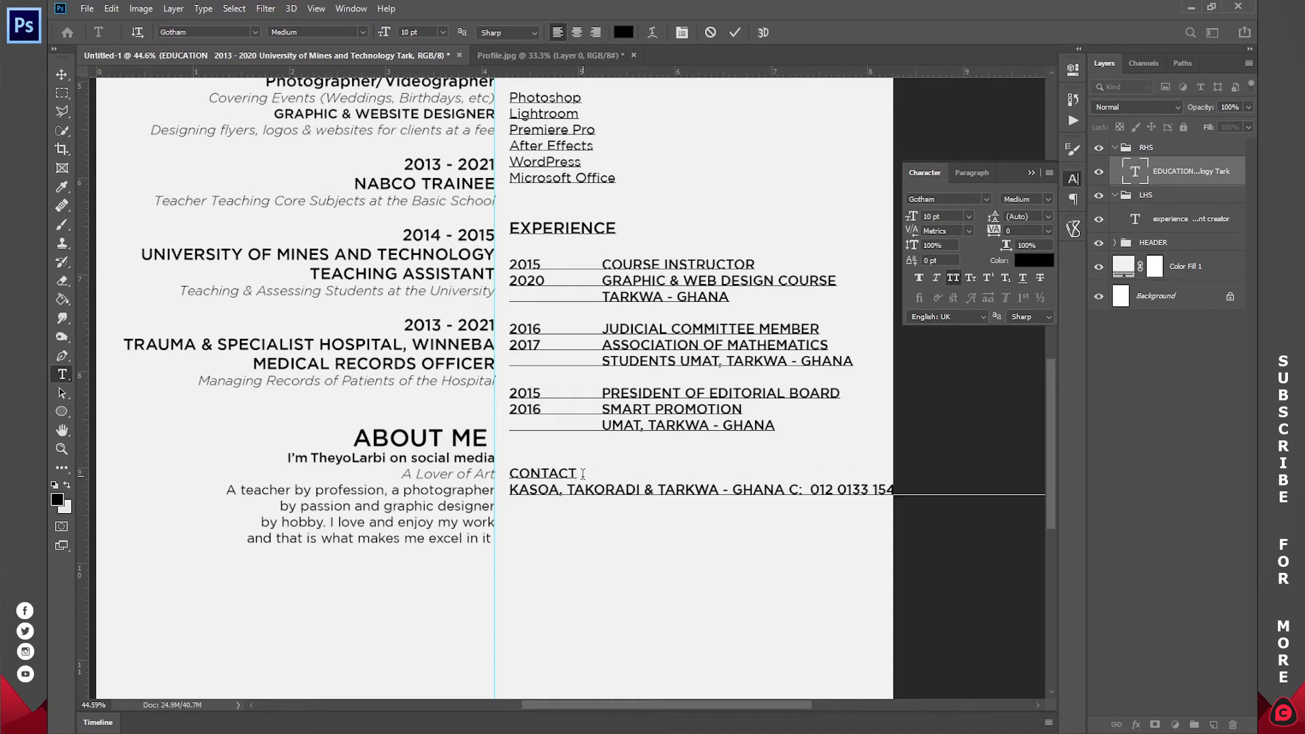
pyautogui.click(790, 489)
pyautogui.press('Return')
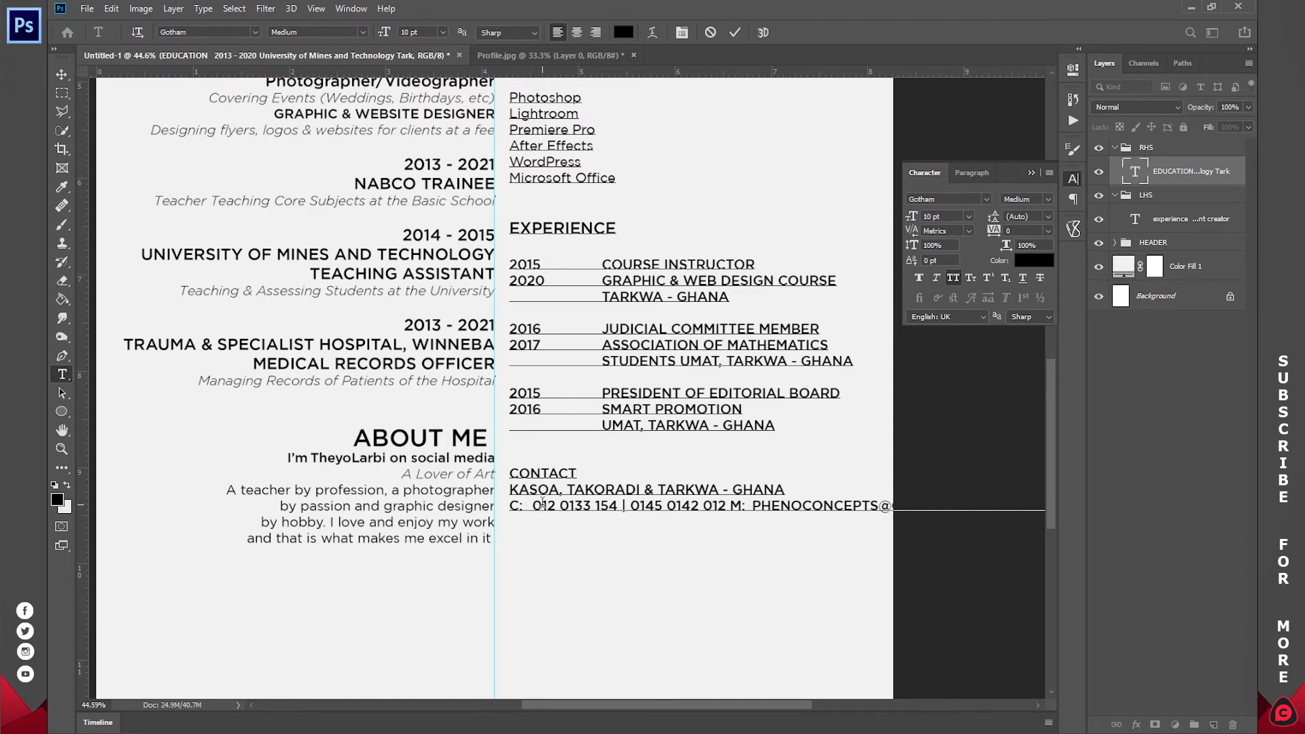
pyautogui.click(731, 506)
pyautogui.press('Return')
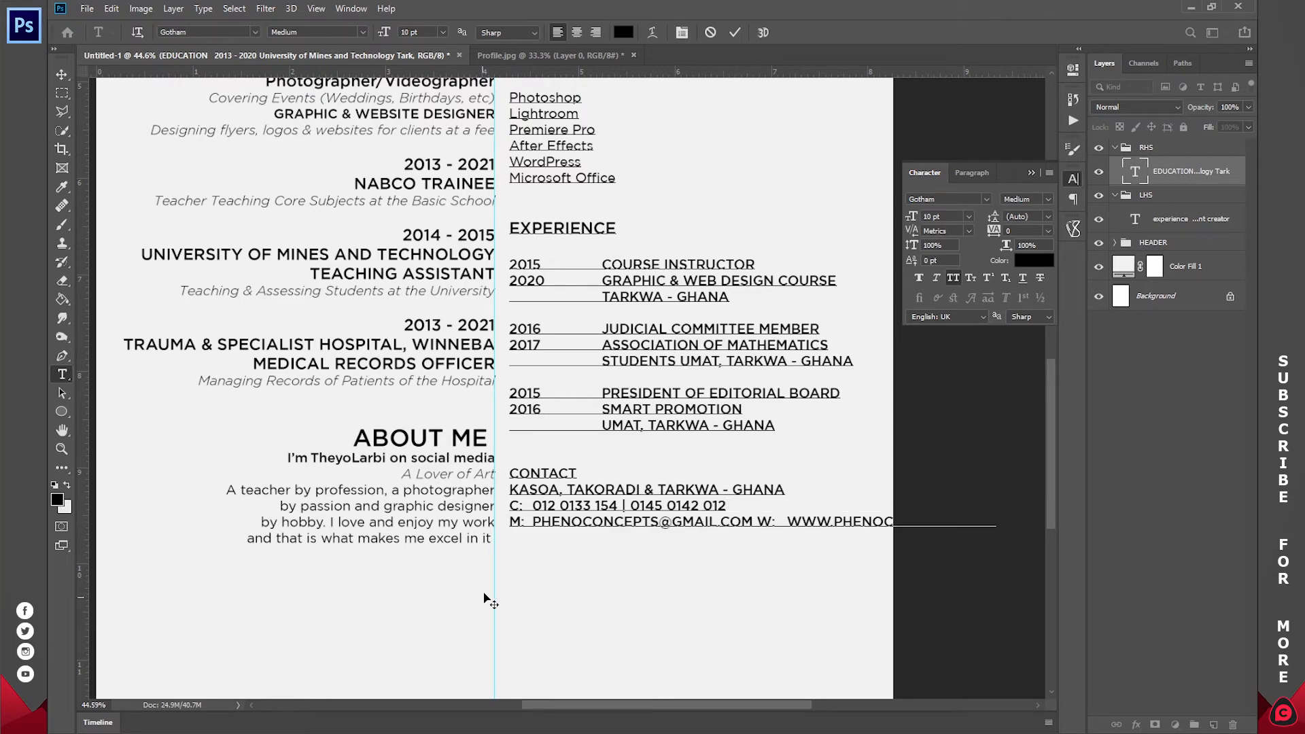
pyautogui.click(758, 522)
pyautogui.press('Return')
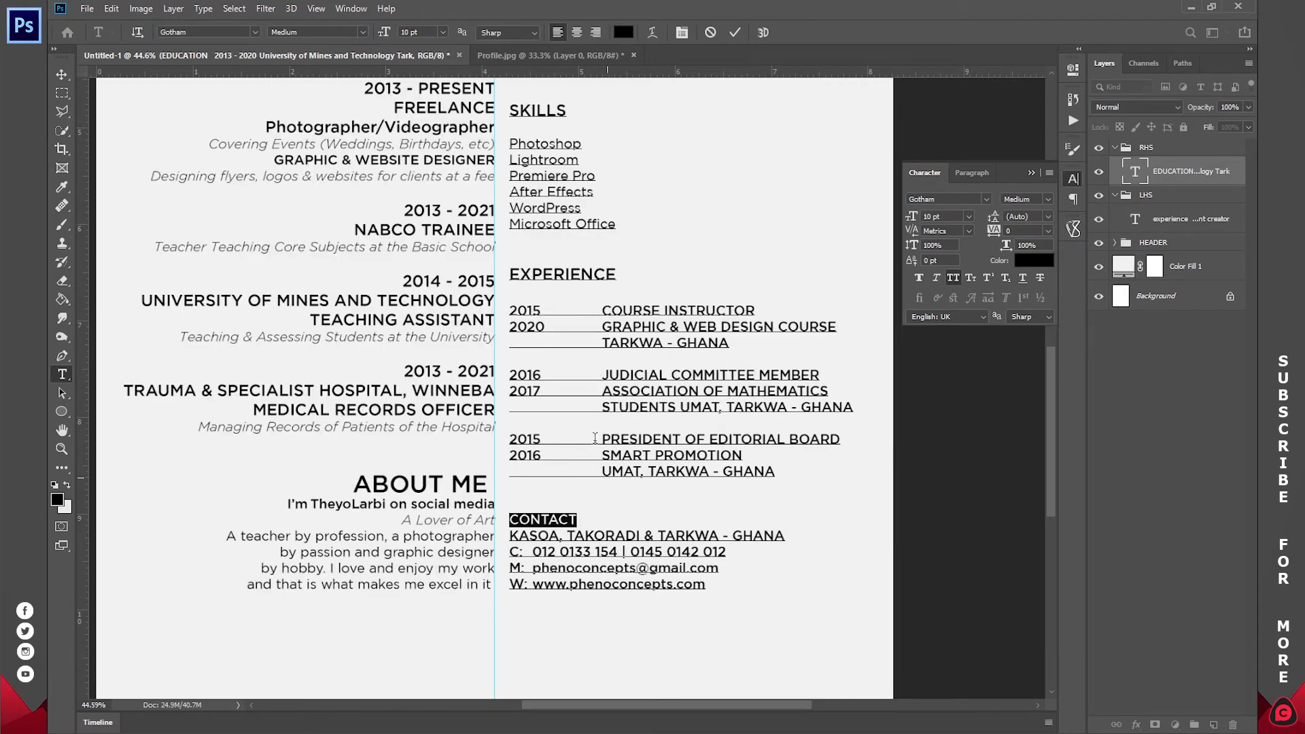
# - Set the CONTACT heading to 12 pt, comparing it with the EXPERIENCE and SKILLS headings
pyautogui.scroll(1, 579, 511)
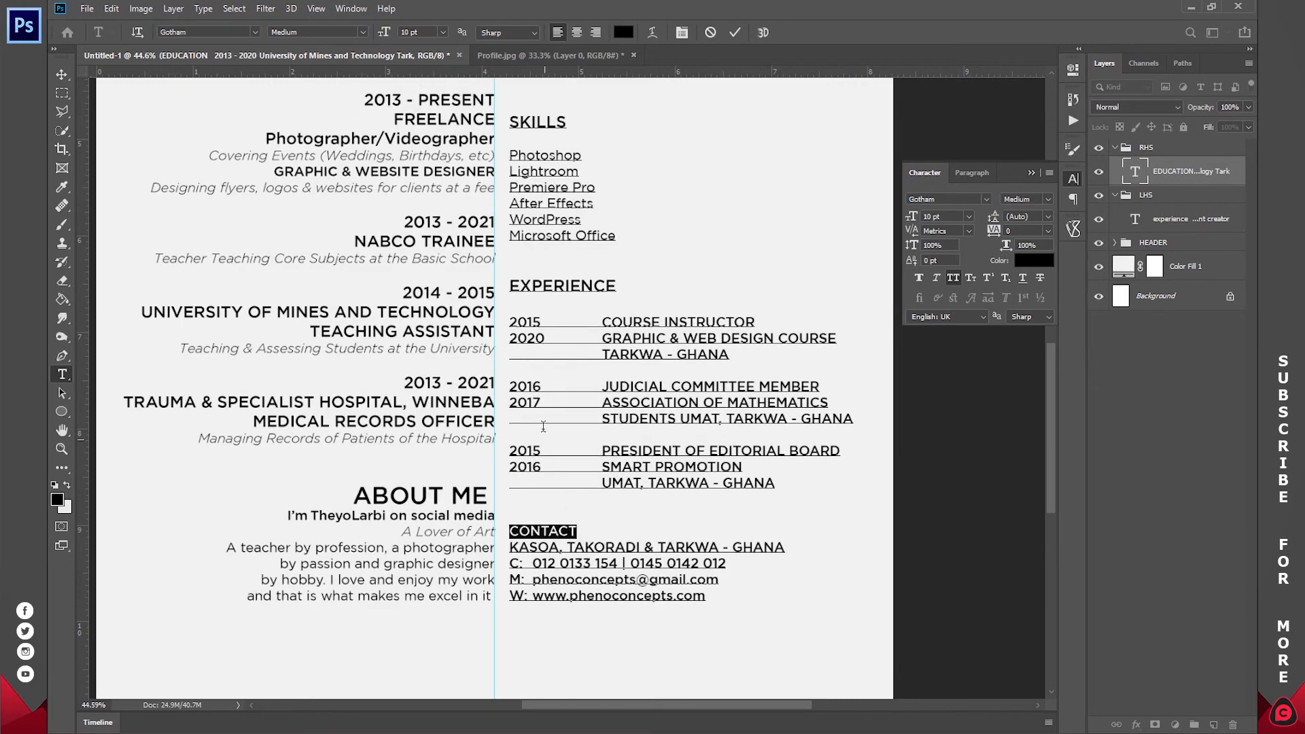
pyautogui.click(442, 32)
pyautogui.click(428, 118)
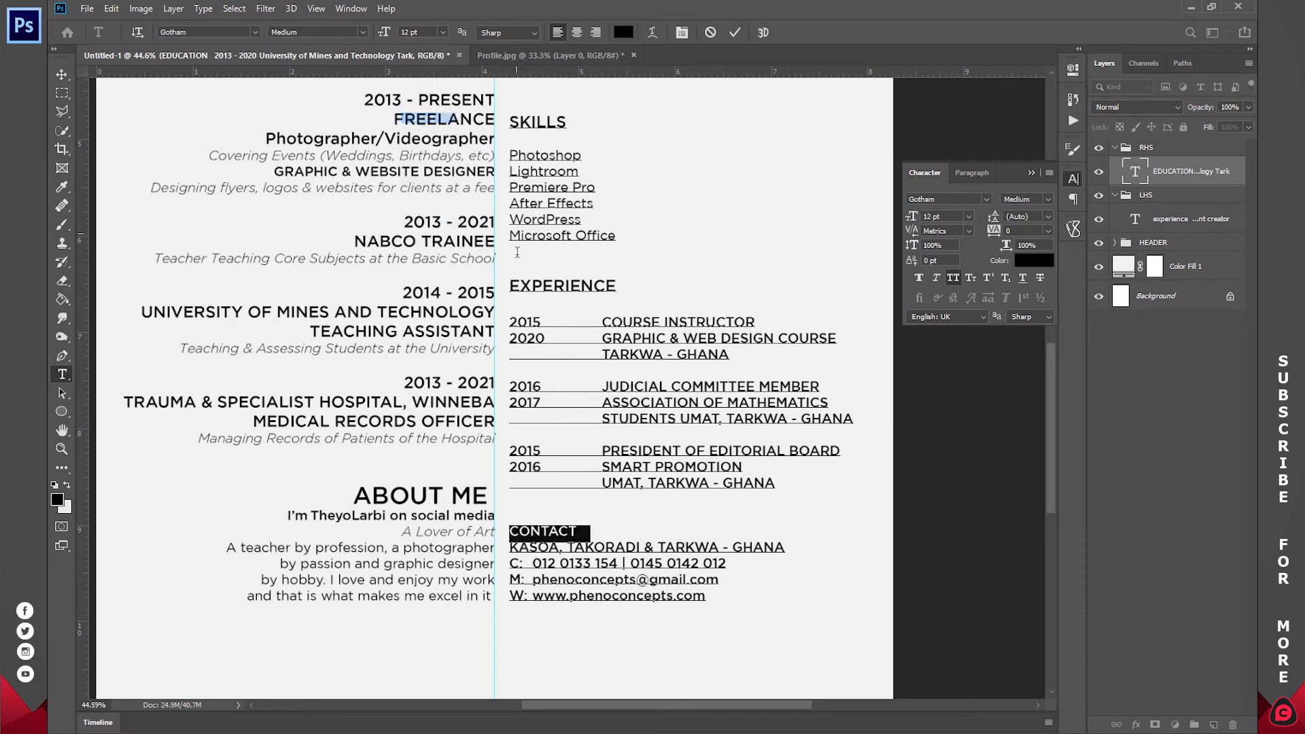
pyautogui.doubleClick(555, 284)
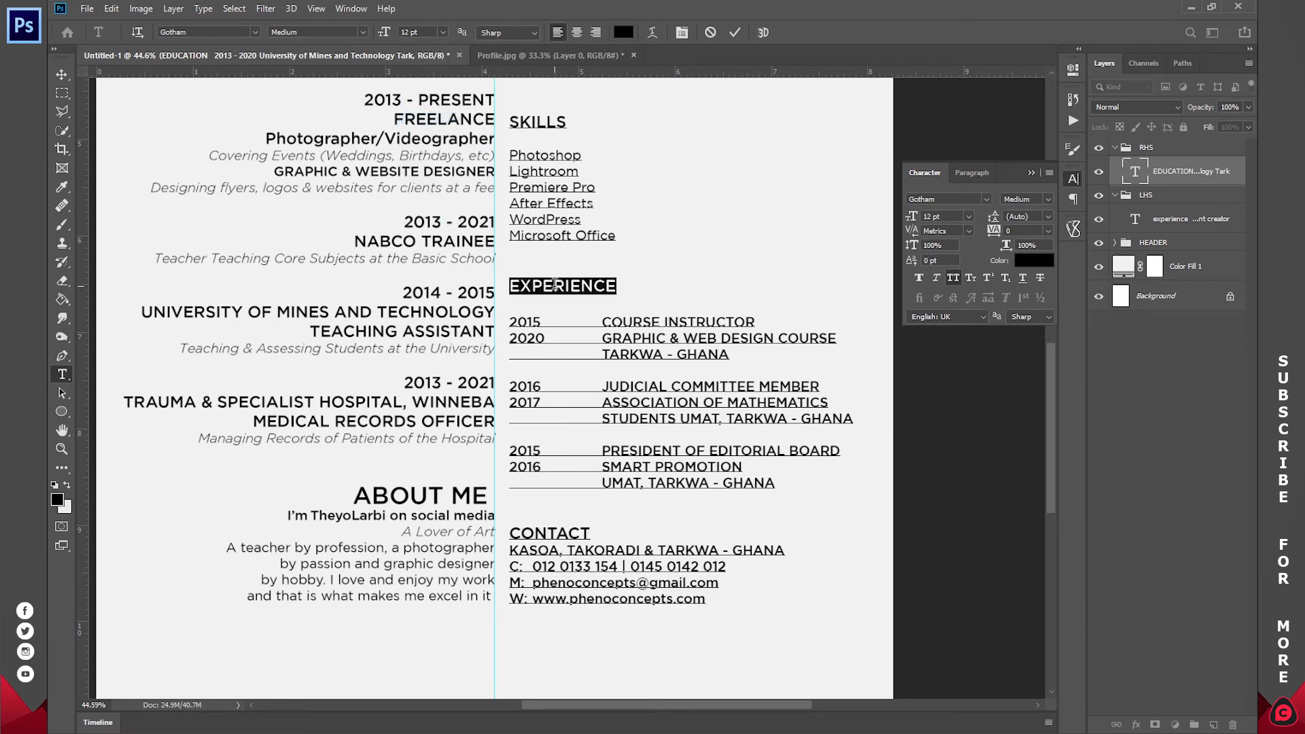
pyautogui.click(532, 122)
pyautogui.scroll(-3, 516, 476)
pyautogui.click(508, 515)
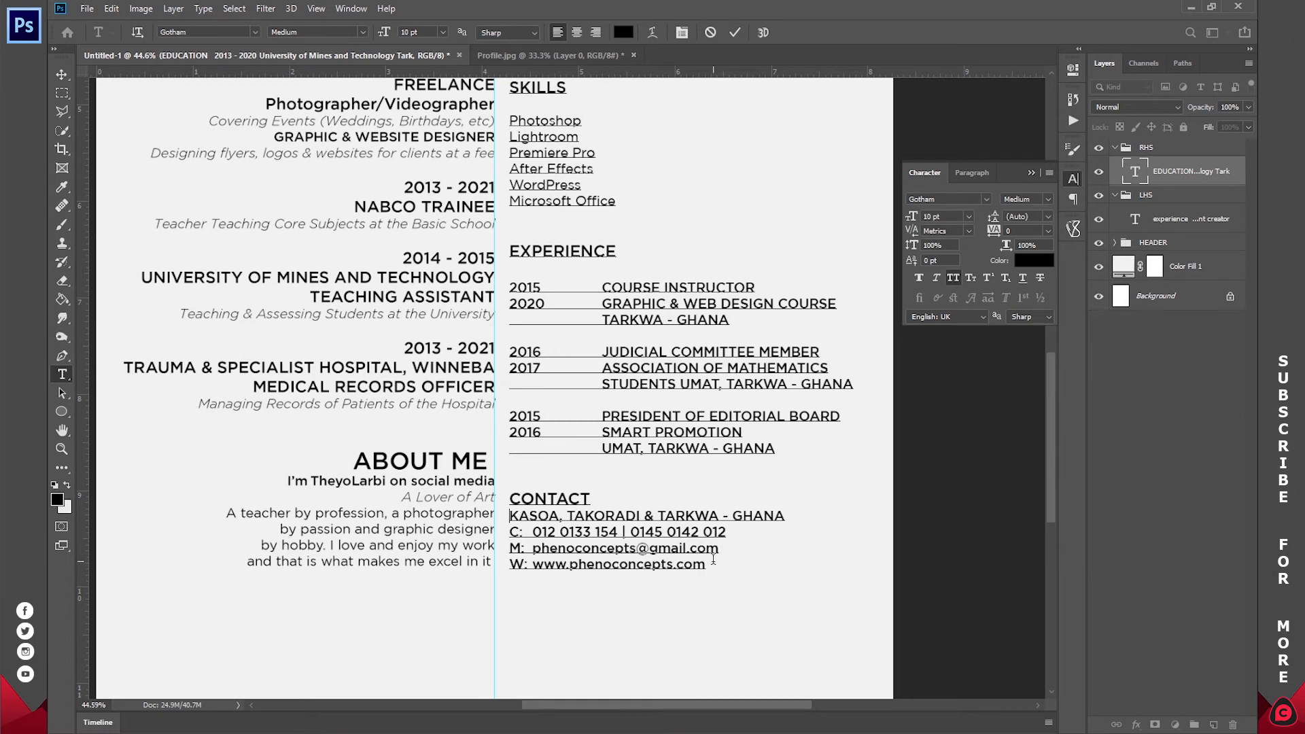
pyautogui.scroll(-4, 712, 558)
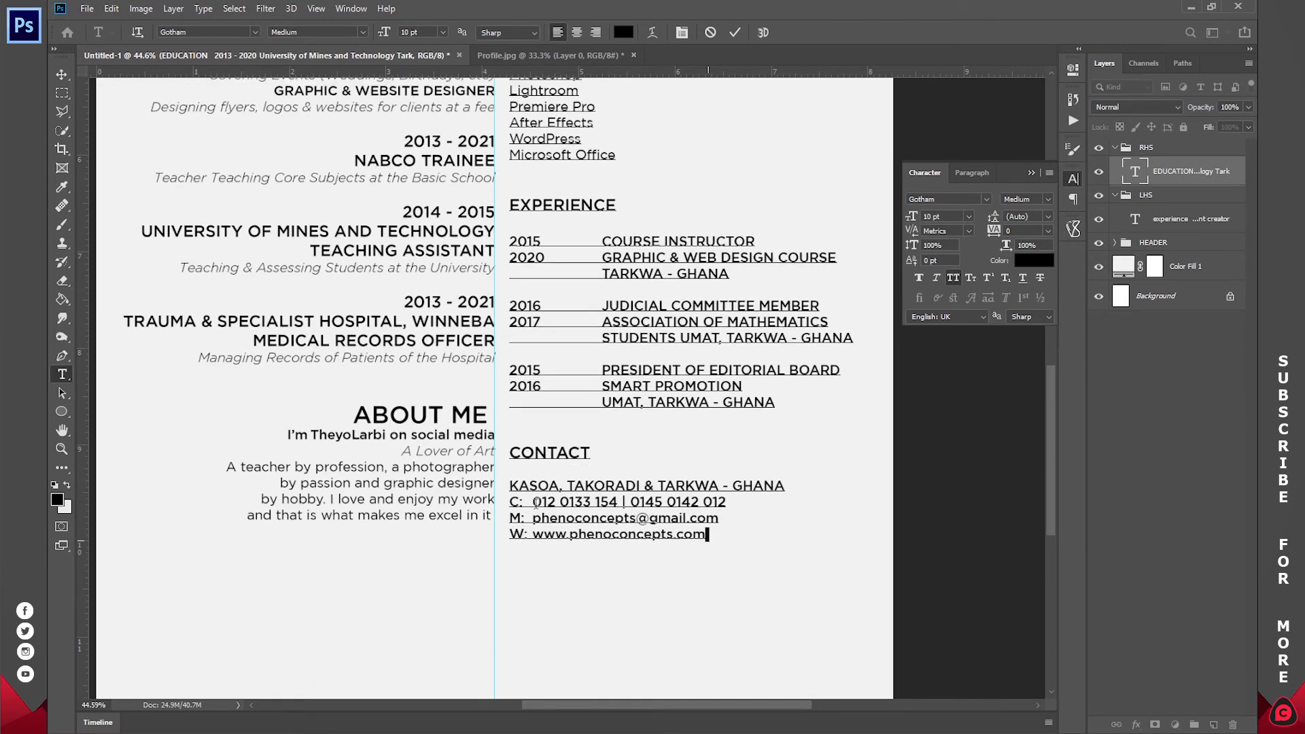
# - Make the four contact lines from KASOA to the website Light Italic
pyautogui.keyDown('shift'); pyautogui.click(706, 534); pyautogui.keyUp('shift')
pyautogui.click(636, 543)
pyautogui.moveTo(707, 534); pyautogui.dragTo(424, 333)
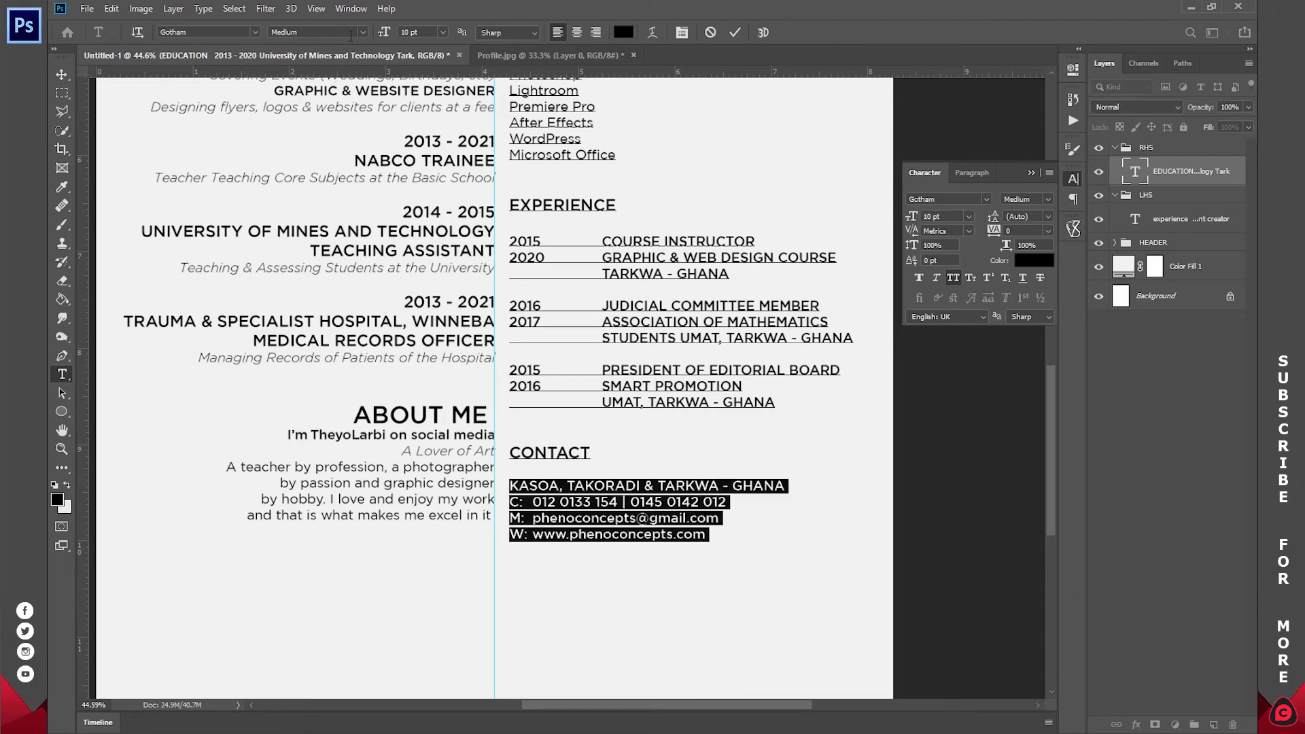
pyautogui.click(362, 32)
pyautogui.click(350, 60)
pyautogui.click(364, 32)
pyautogui.click(333, 46)
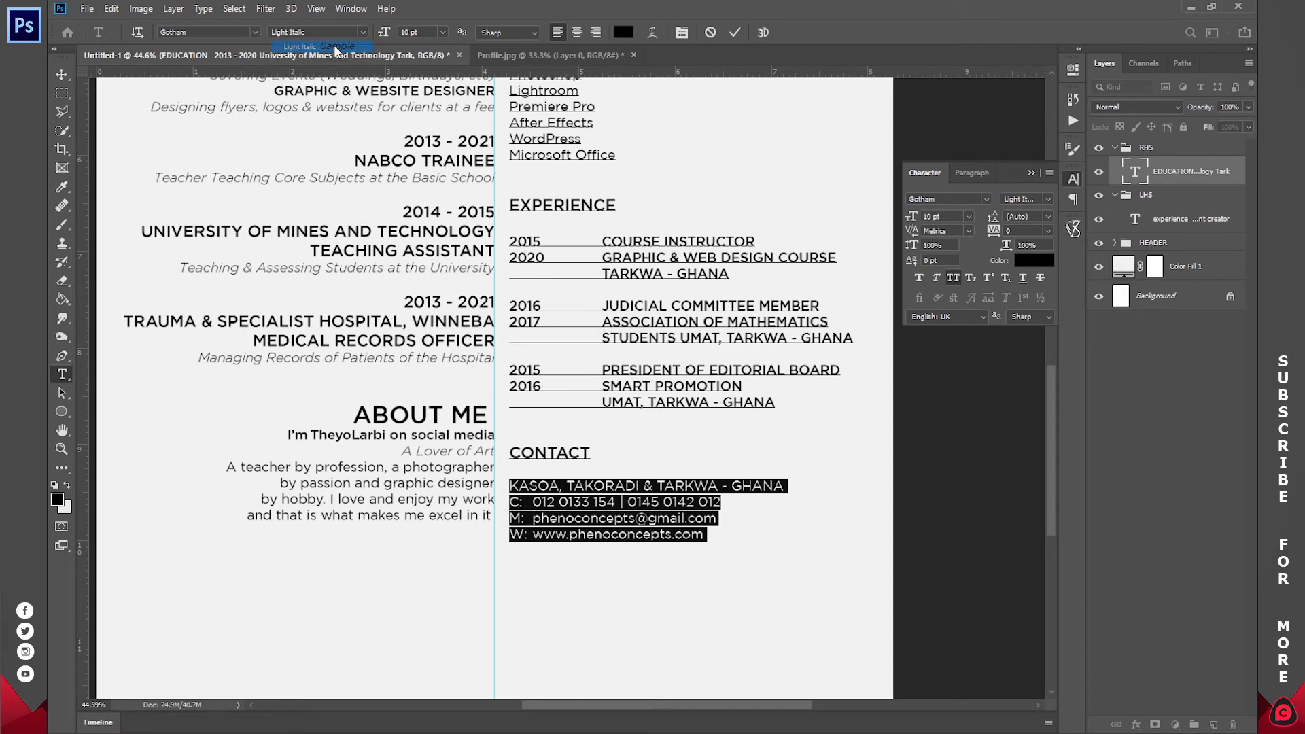
# - Make the W:, M:, C: labels and the KASOA, TAKORADI & TARKWA - GHANA line Medium, then commit
pyautogui.click(543, 515)
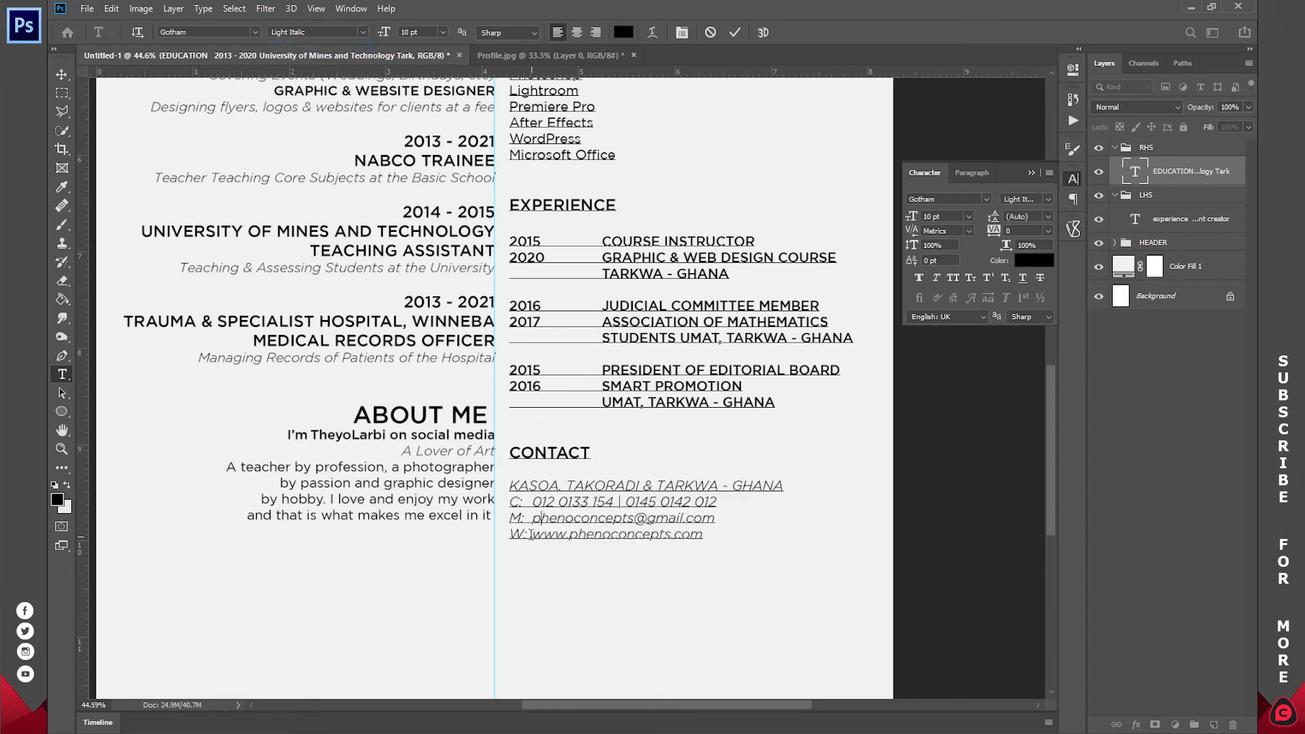
pyautogui.moveTo(529, 533); pyautogui.dragTo(501, 534)
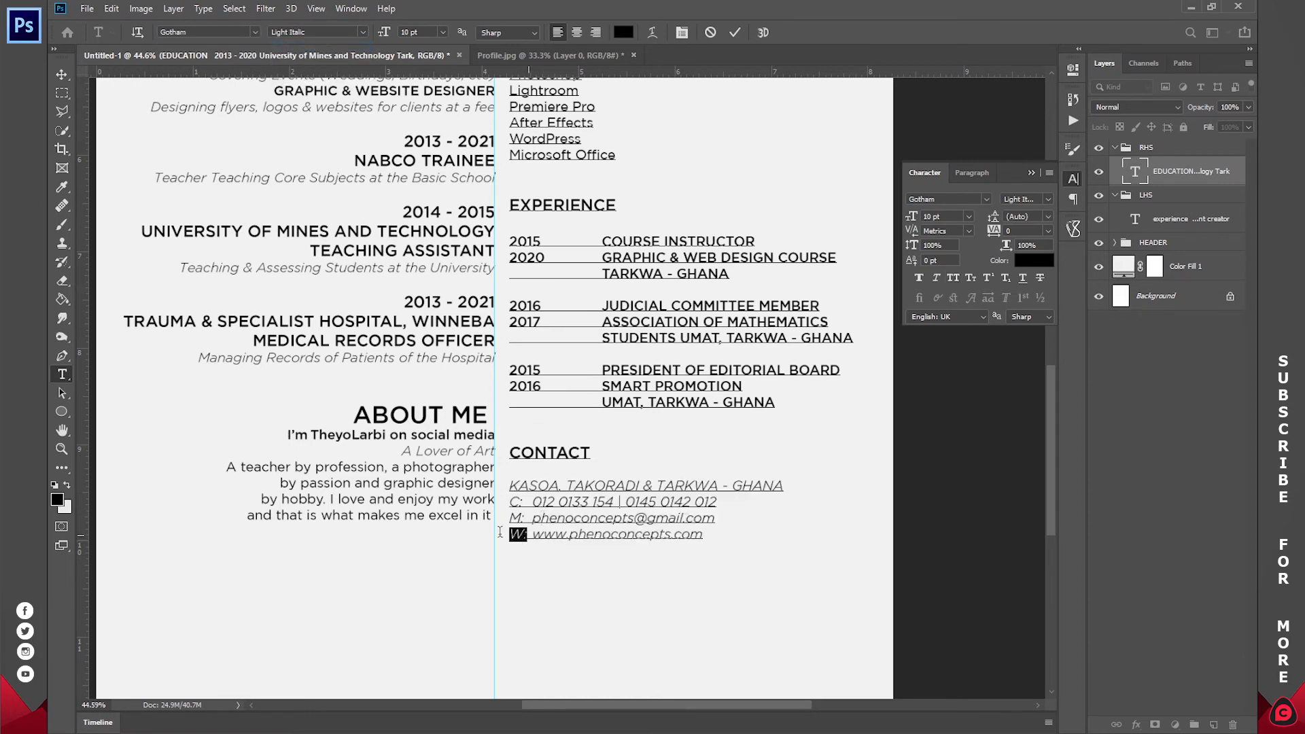
pyautogui.click(361, 32)
pyautogui.click(354, 70)
pyautogui.moveTo(525, 518); pyautogui.dragTo(509, 518)
pyautogui.click(362, 32)
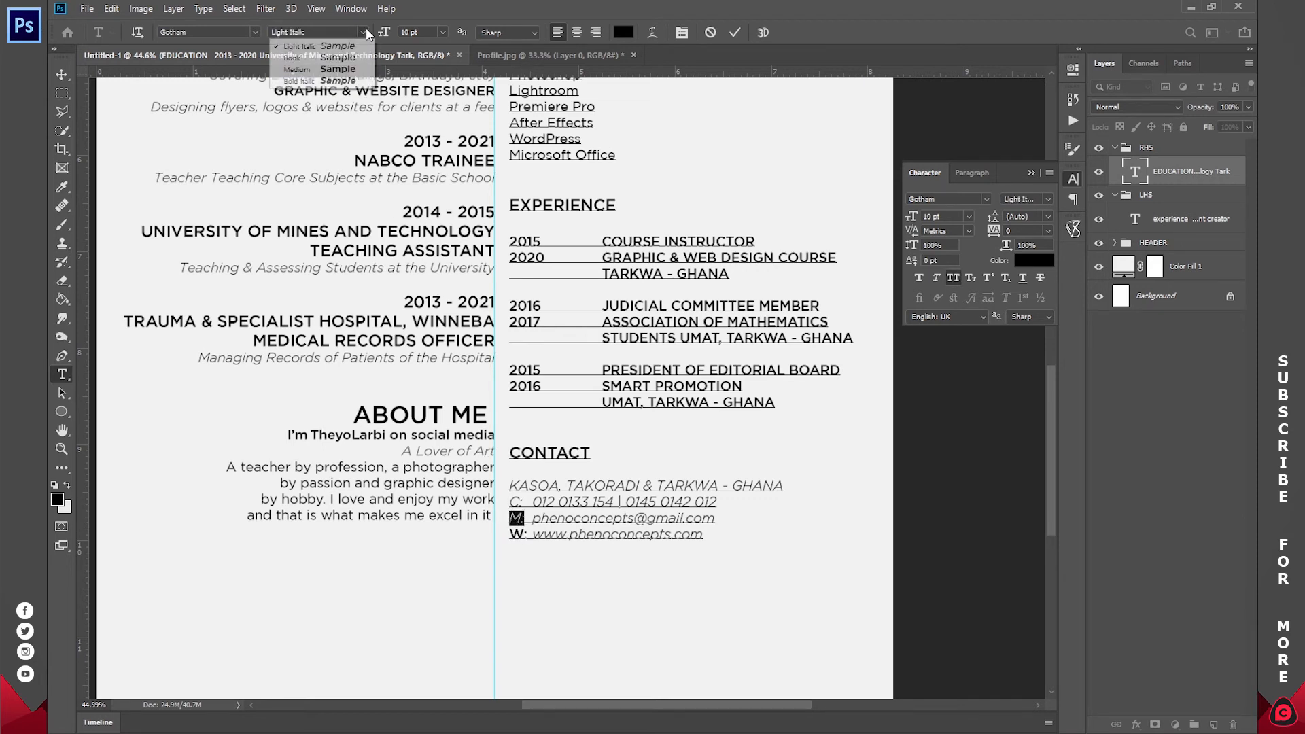
pyautogui.click(355, 73)
pyautogui.moveTo(526, 502); pyautogui.dragTo(504, 501)
pyautogui.click(362, 32)
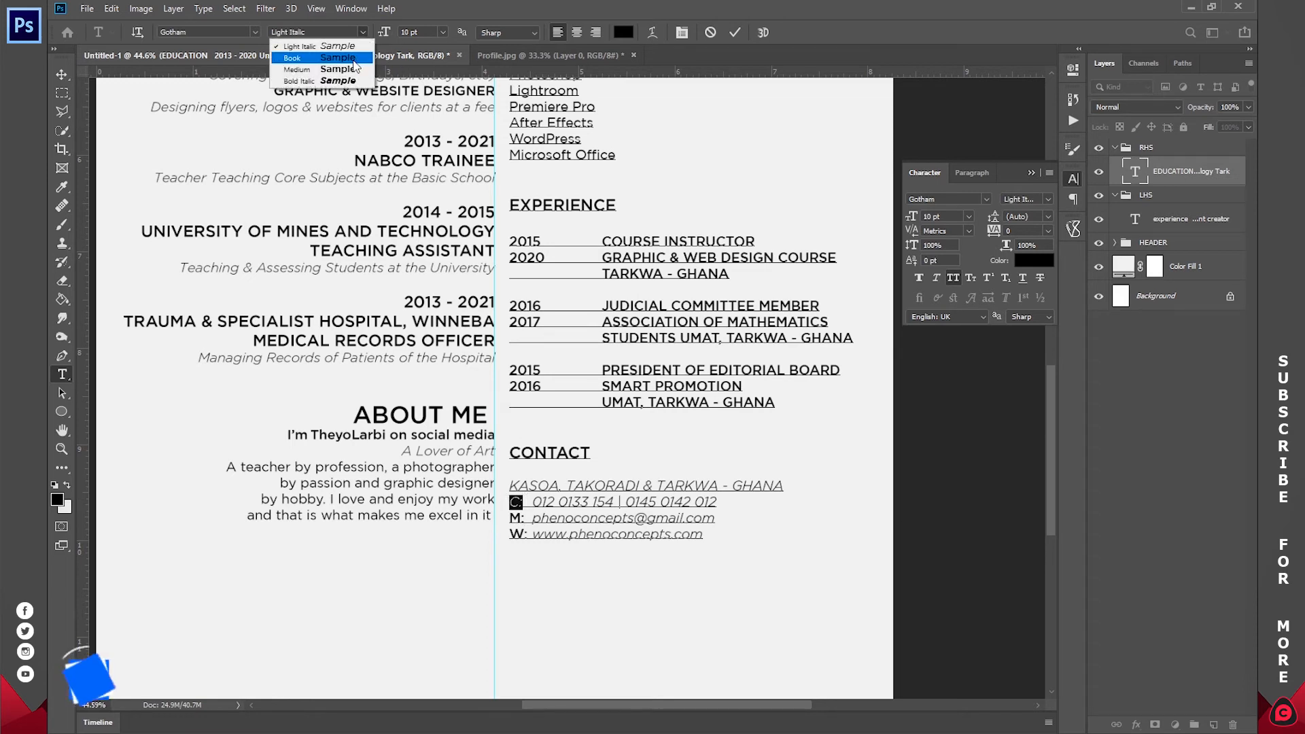
pyautogui.click(354, 68)
pyautogui.moveTo(509, 485); pyautogui.dragTo(783, 485)
pyautogui.click(363, 32)
pyautogui.click(354, 68)
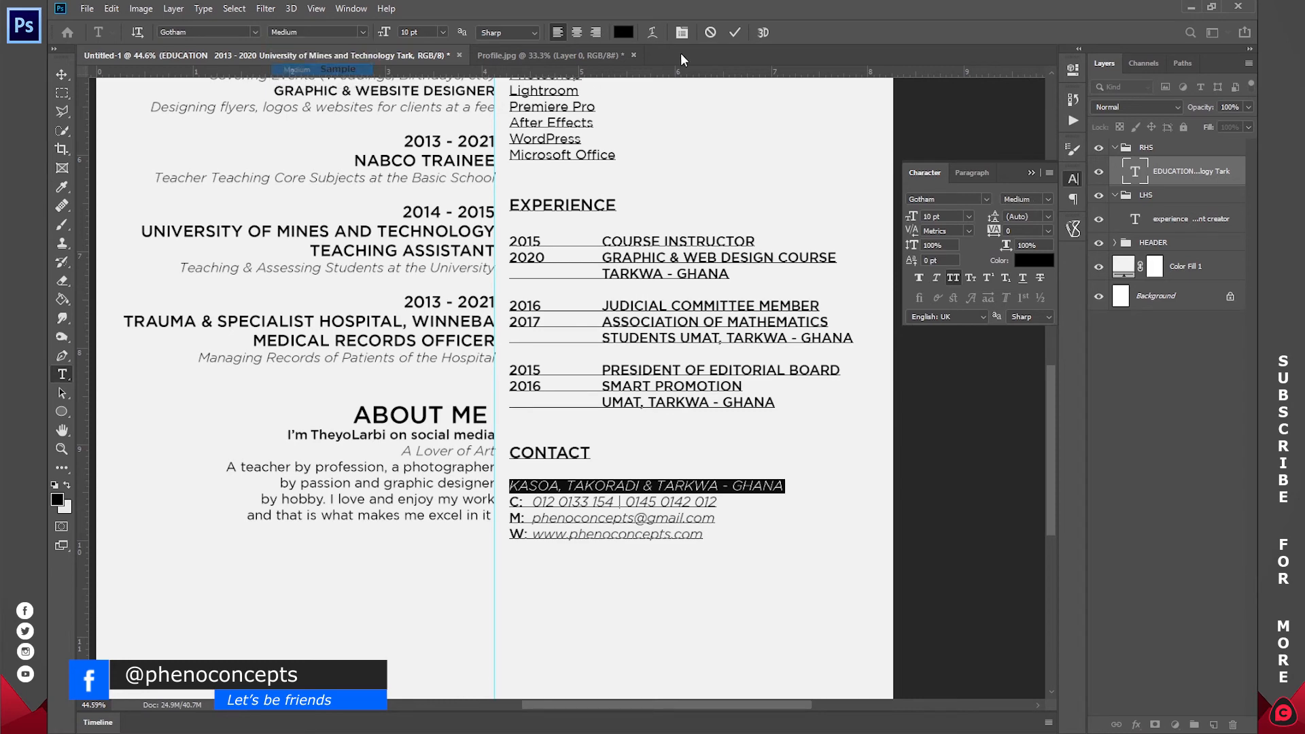
pyautogui.click(734, 33)
# - Scroll and pan to review the right column, then resume editing its text
pyautogui.scroll(-3, 592, 435)
pyautogui.scroll(5, 591, 331)
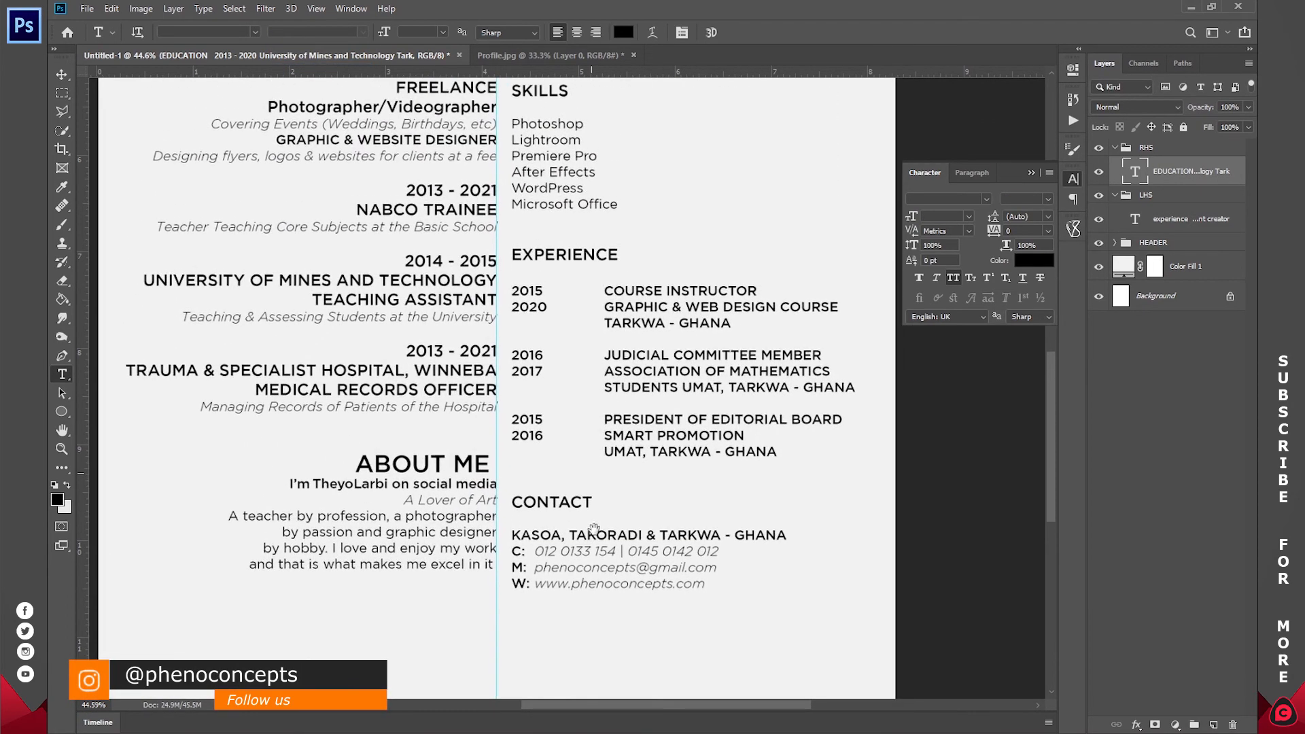
pyautogui.scroll(2, 593, 562)
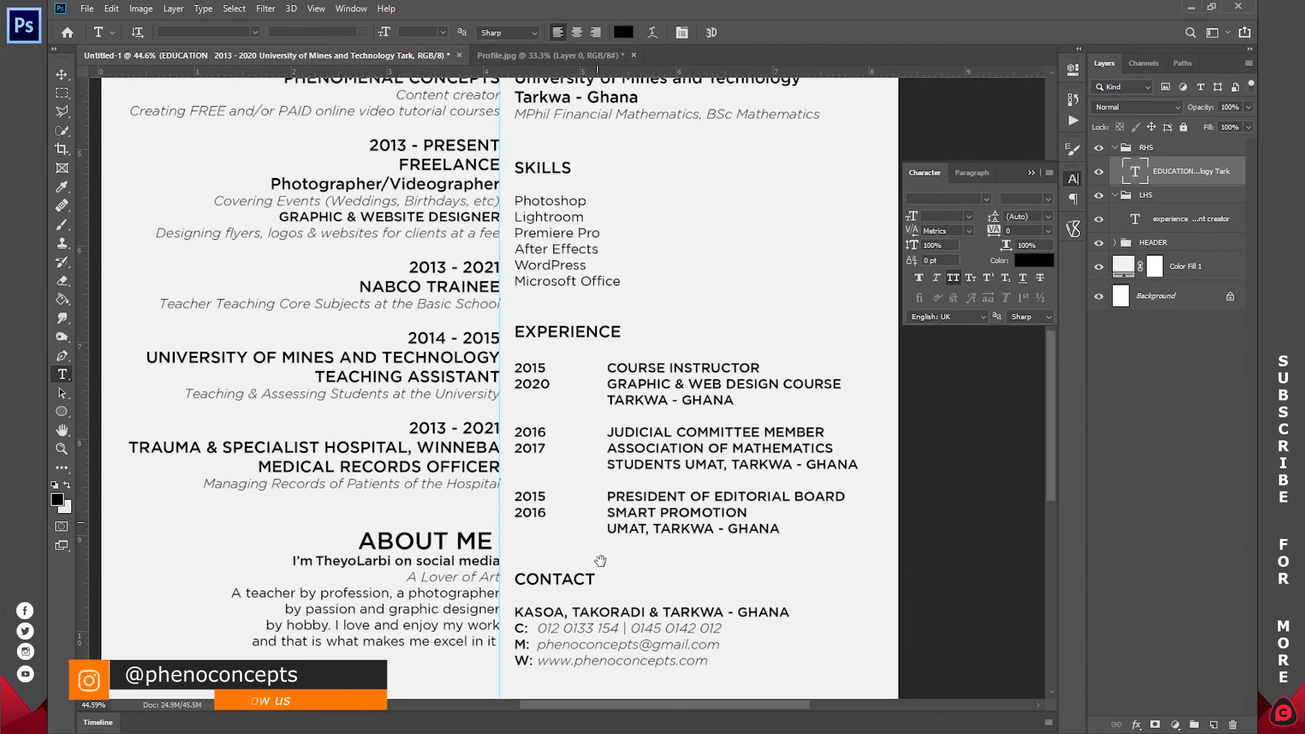
pyautogui.moveTo(593, 607); pyautogui.dragTo(591, 496)
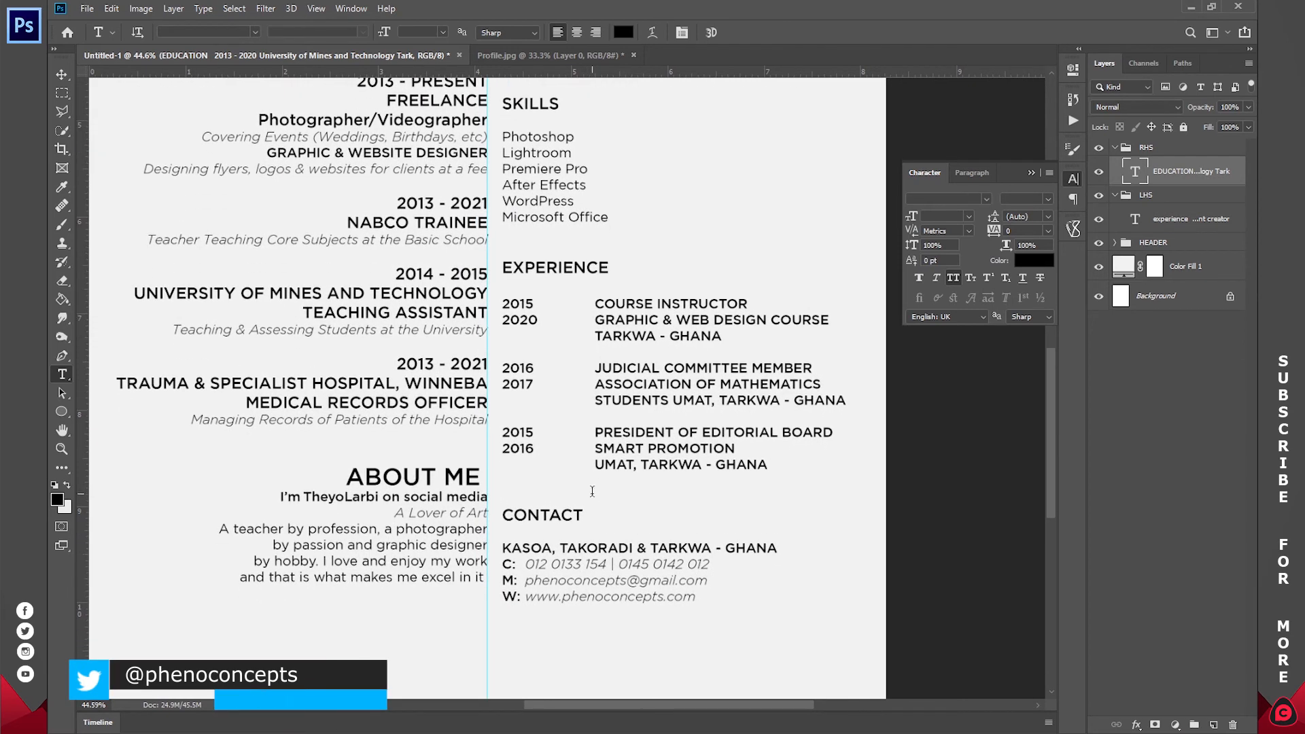
pyautogui.click(528, 525)
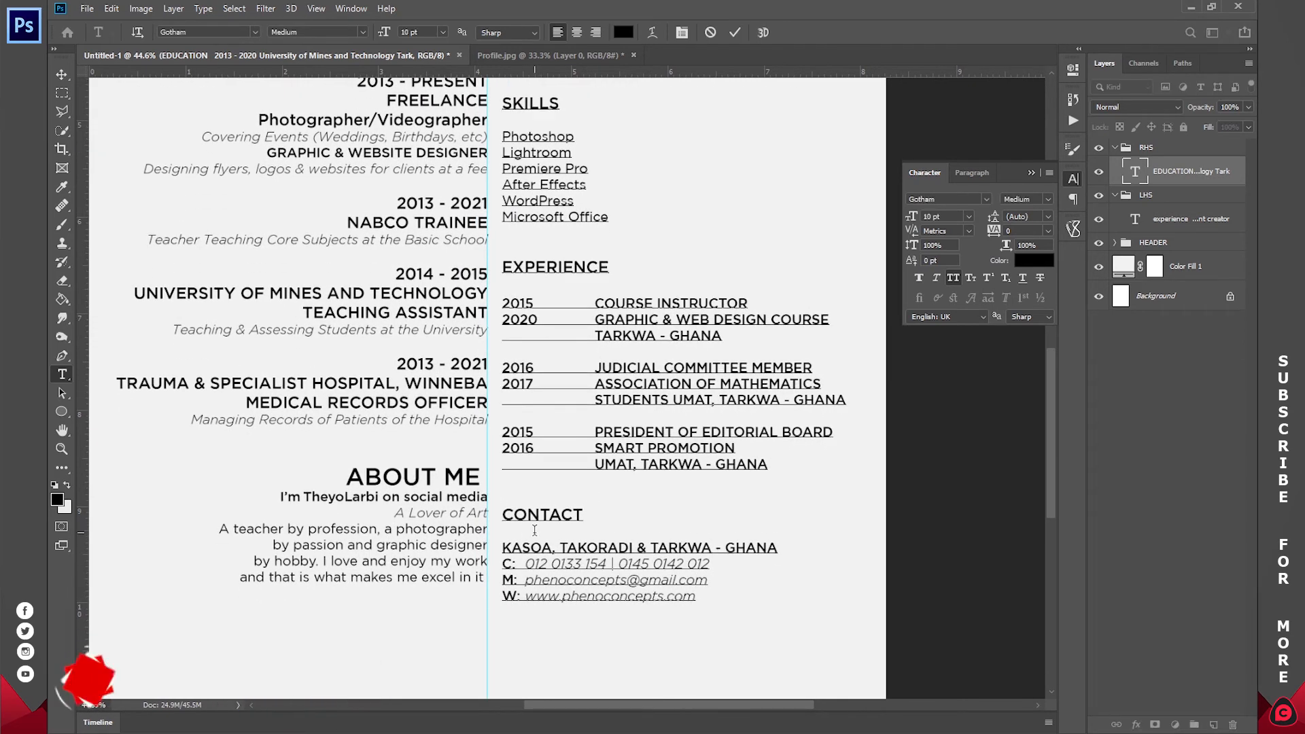
# - Remove the blank lines under the CONTACT and EXPERIENCE headings
pyautogui.press('BackSpace')
pyautogui.click(541, 283)
pyautogui.press('BackSpace')
# - Make the secondary lines of the Smart Promotion, Mathematics Students and Graphic & Web Design entries Light Italic
pyautogui.moveTo(769, 445); pyautogui.dragTo(594, 428)
pyautogui.click(361, 32)
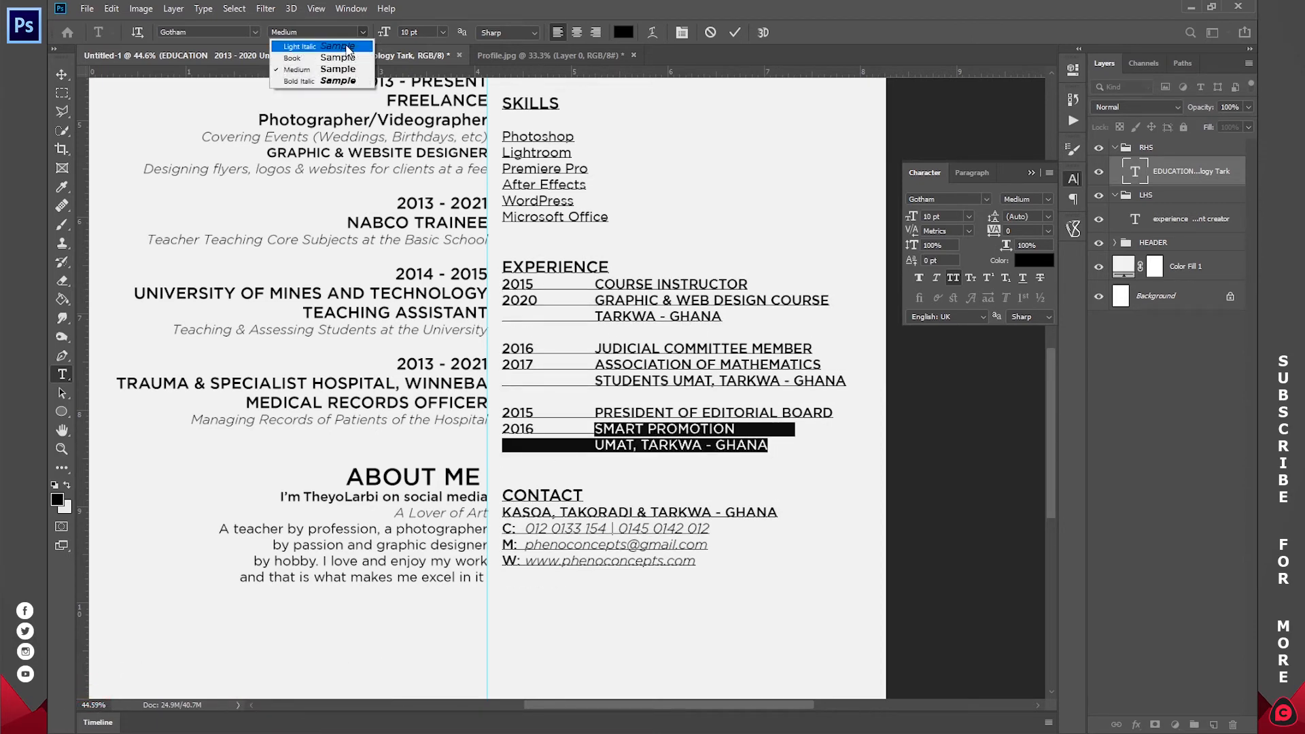
pyautogui.click(354, 45)
pyautogui.moveTo(841, 381); pyautogui.dragTo(594, 365)
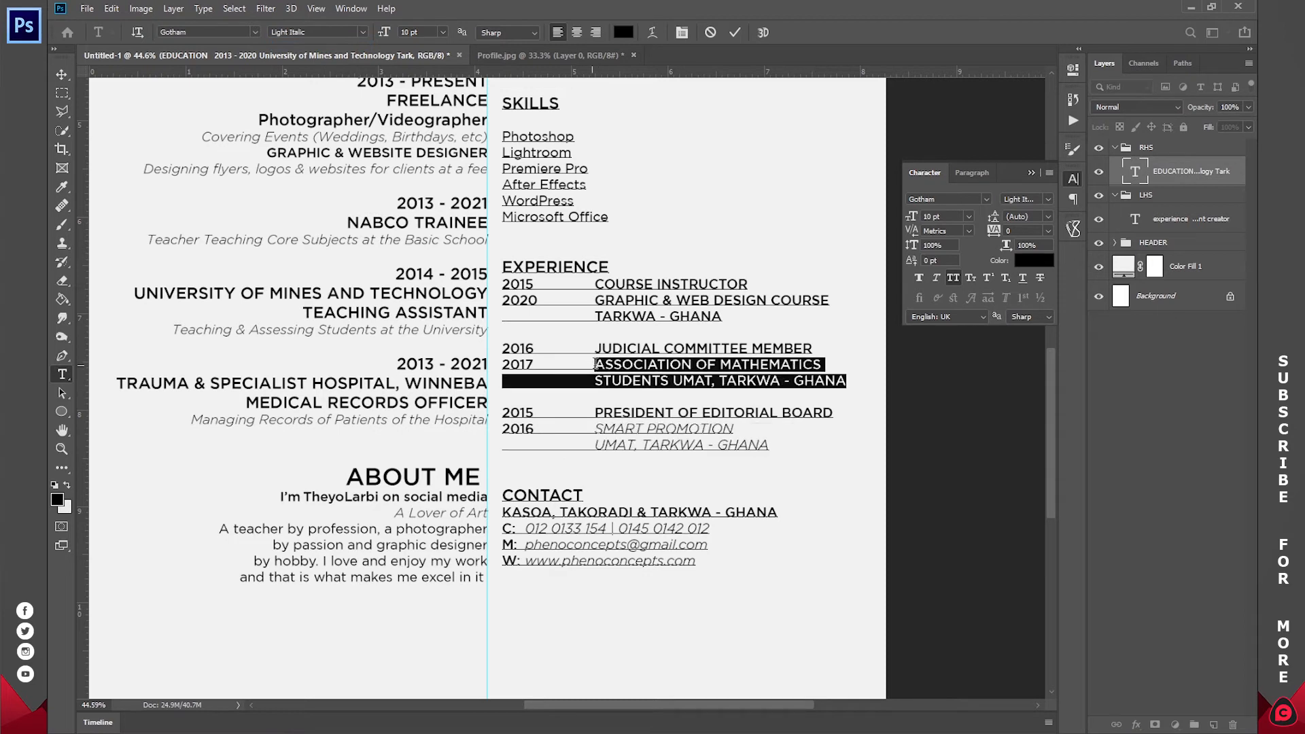
pyautogui.click(362, 32)
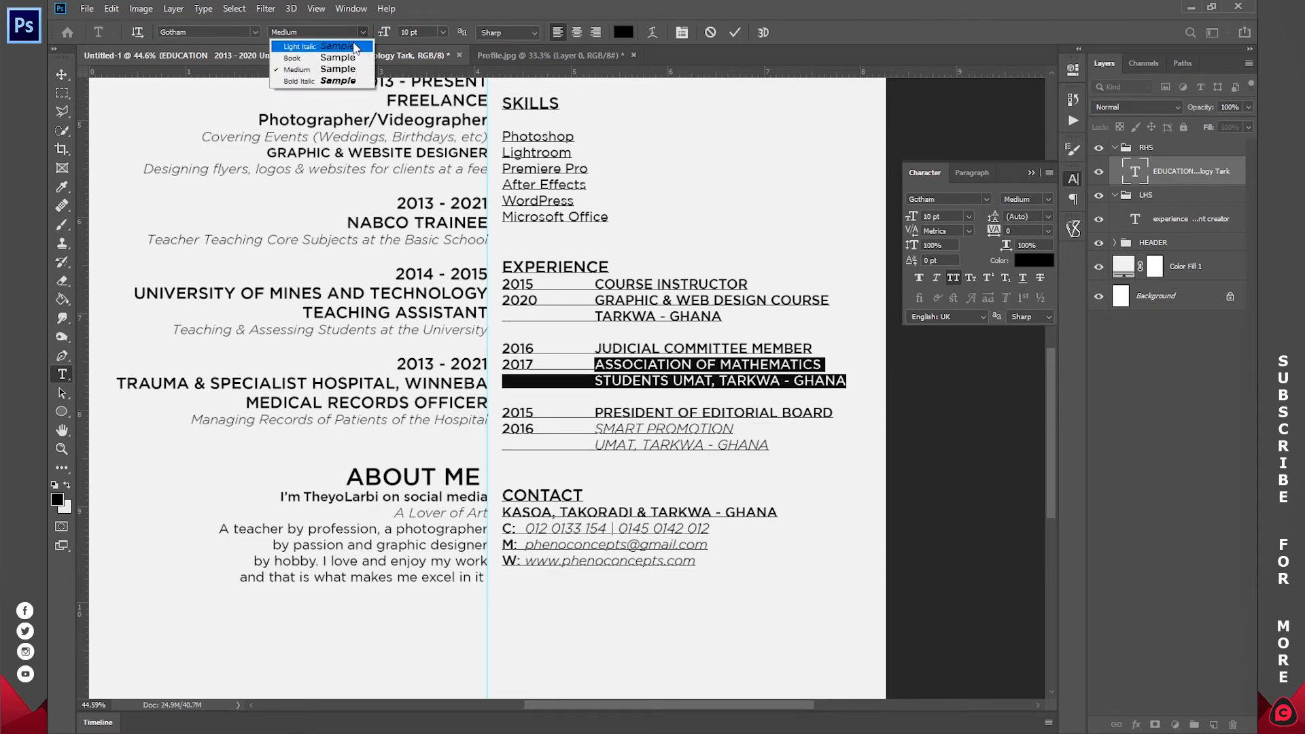
pyautogui.click(355, 46)
pyautogui.moveTo(720, 317); pyautogui.dragTo(595, 301)
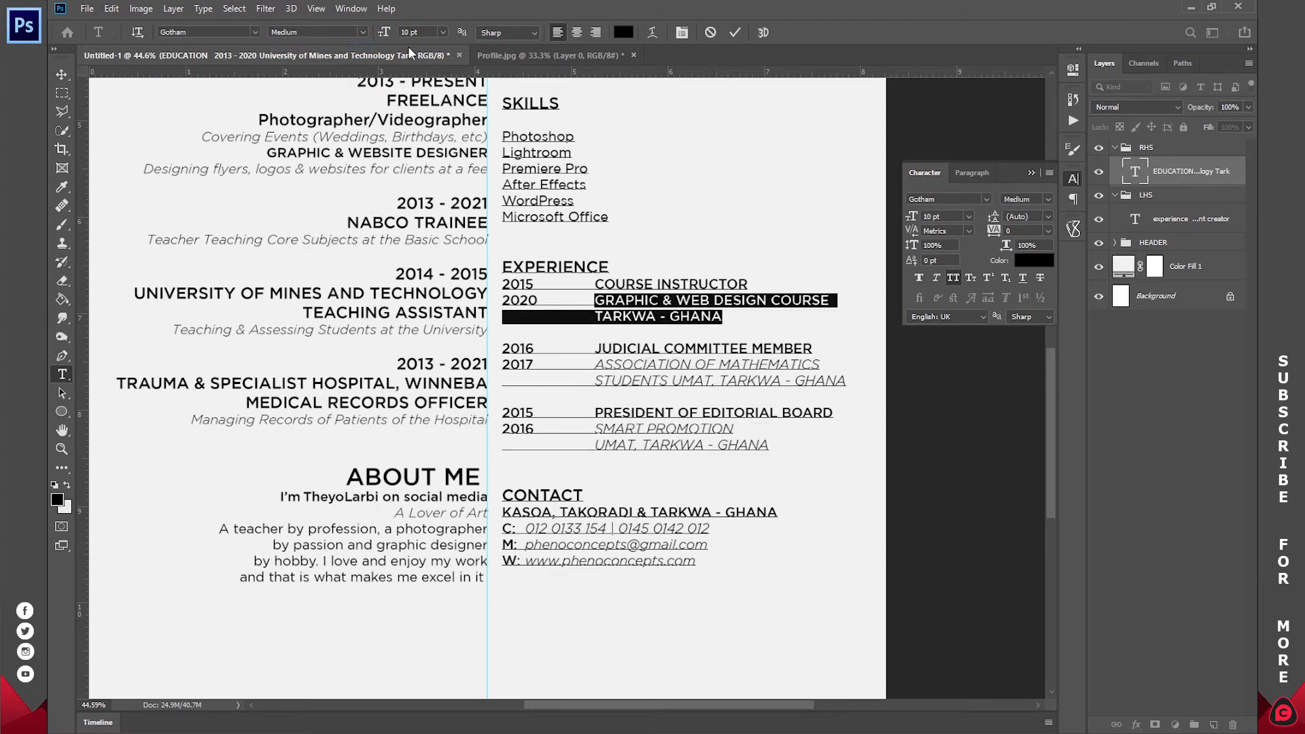
pyautogui.click(348, 32)
pyautogui.click(353, 46)
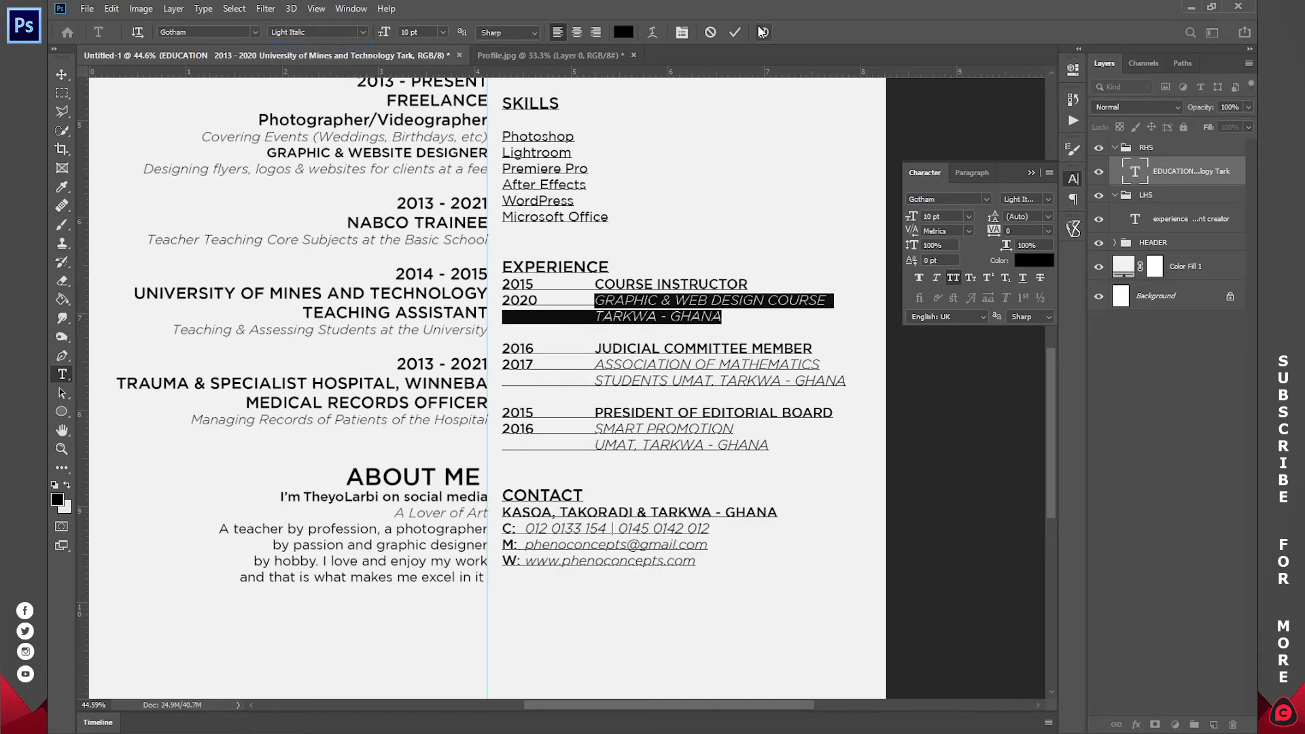
pyautogui.click(735, 32)
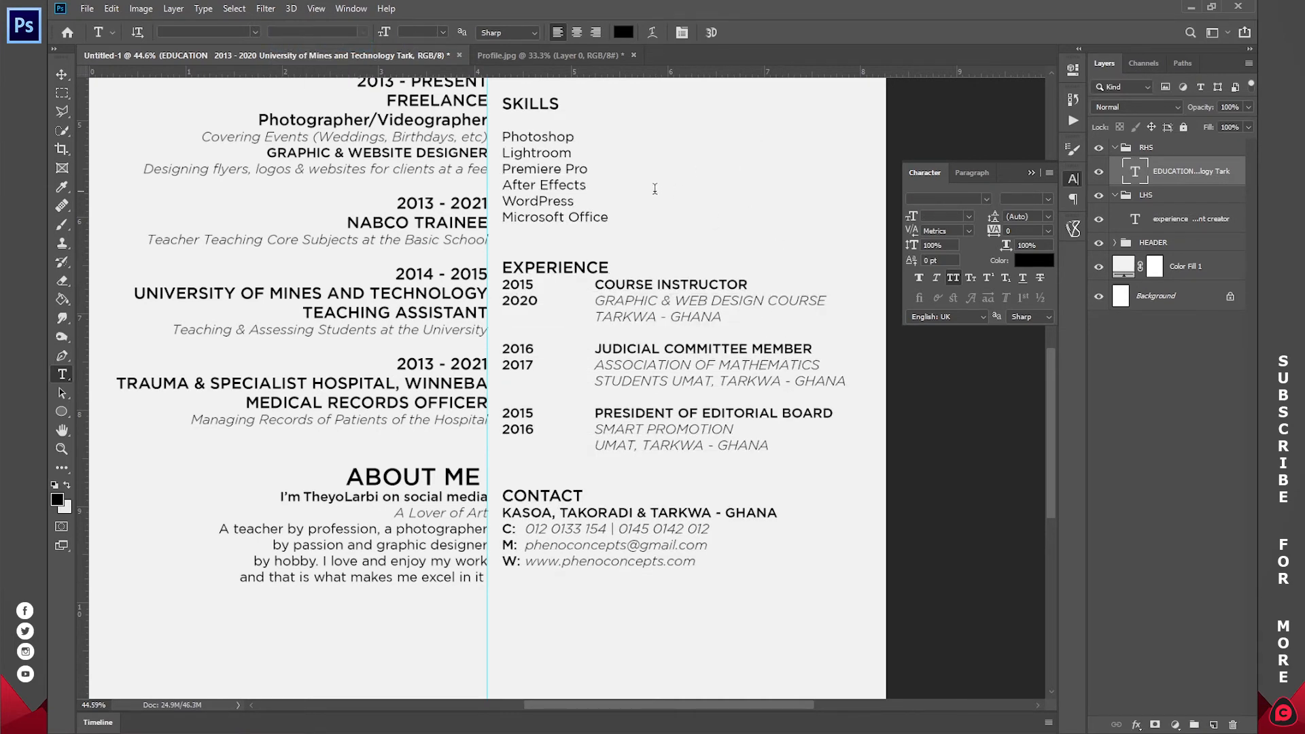
pyautogui.moveTo(617, 187); pyautogui.dragTo(591, 306)
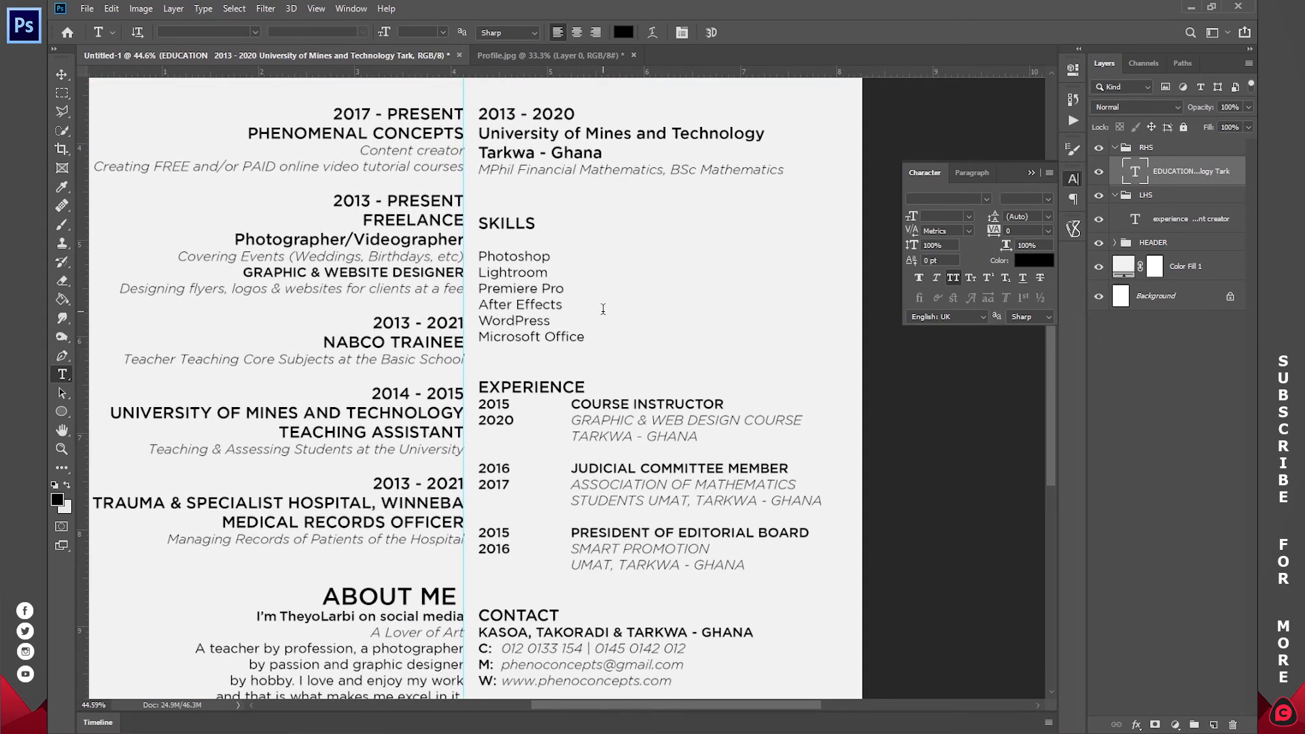
# - Draw a long thin rectangle beside Photoshop in the SKILLS list
pyautogui.press('z')
pyautogui.moveTo(563, 301); pyautogui.dragTo(518, 290)
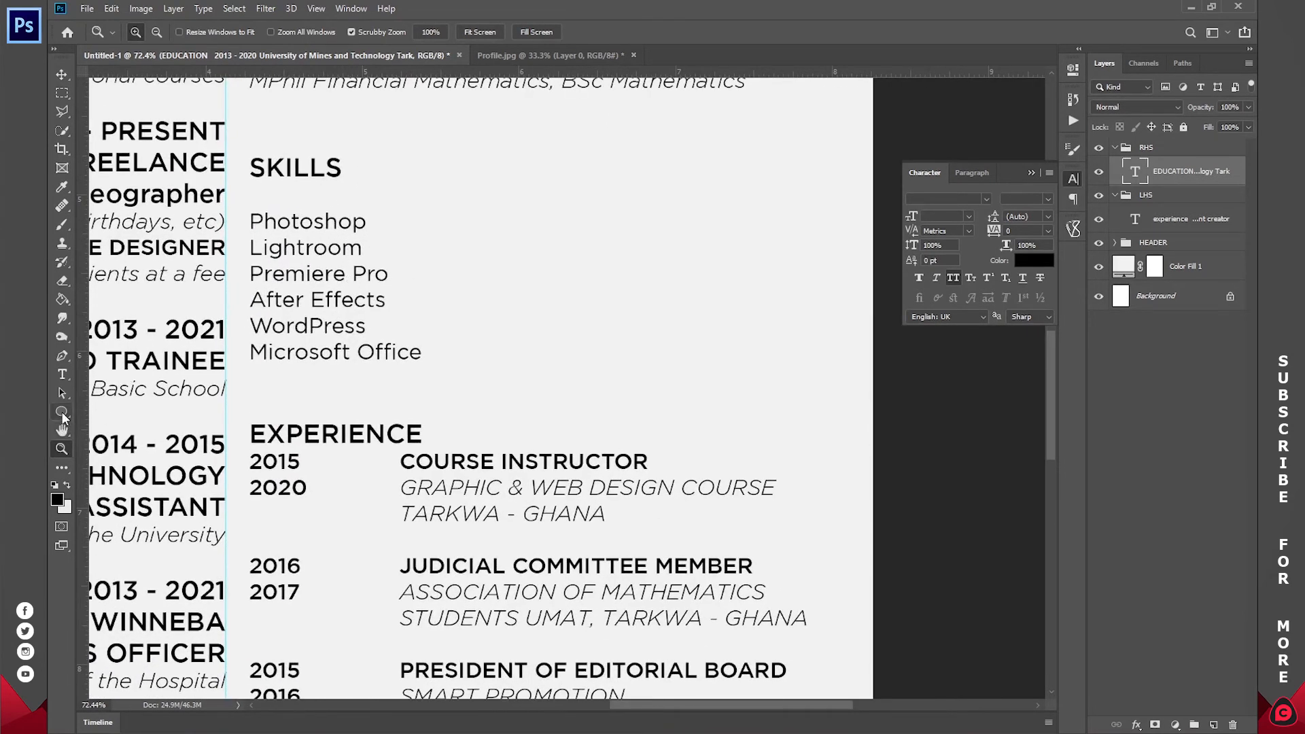
pyautogui.click(62, 411)
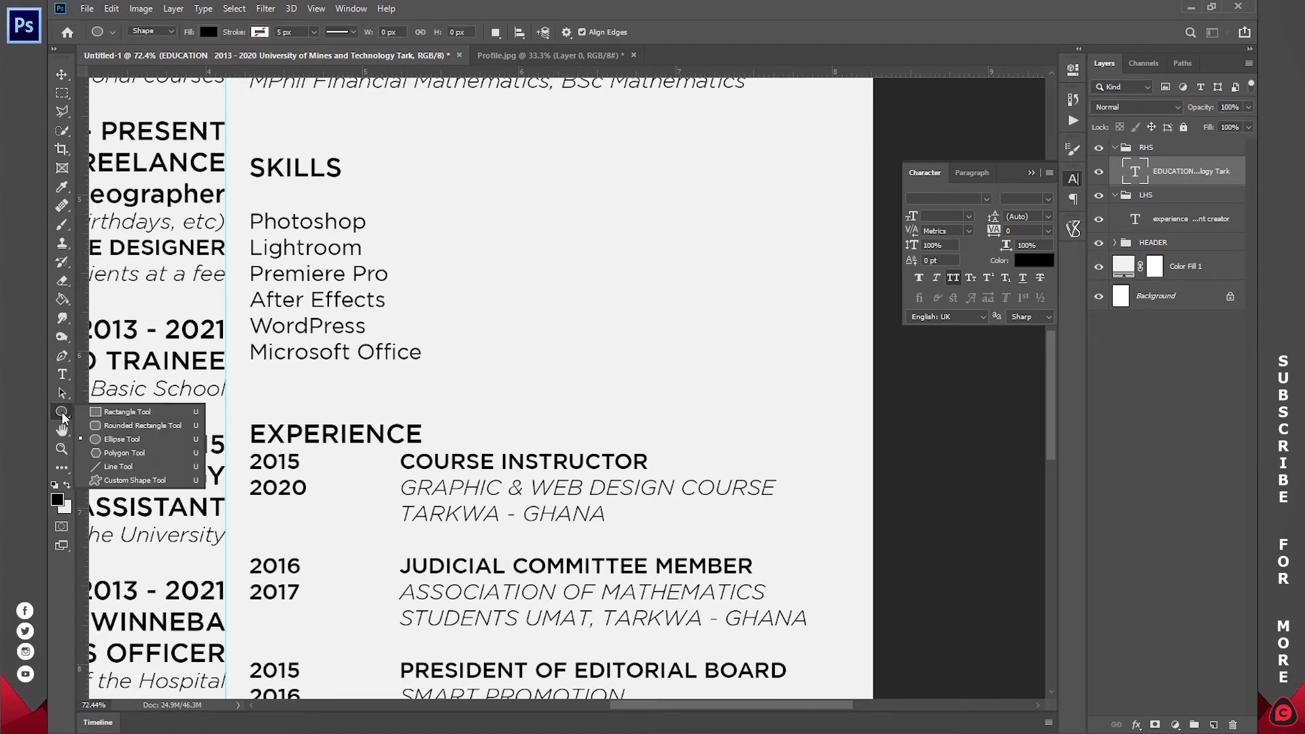
pyautogui.click(114, 411)
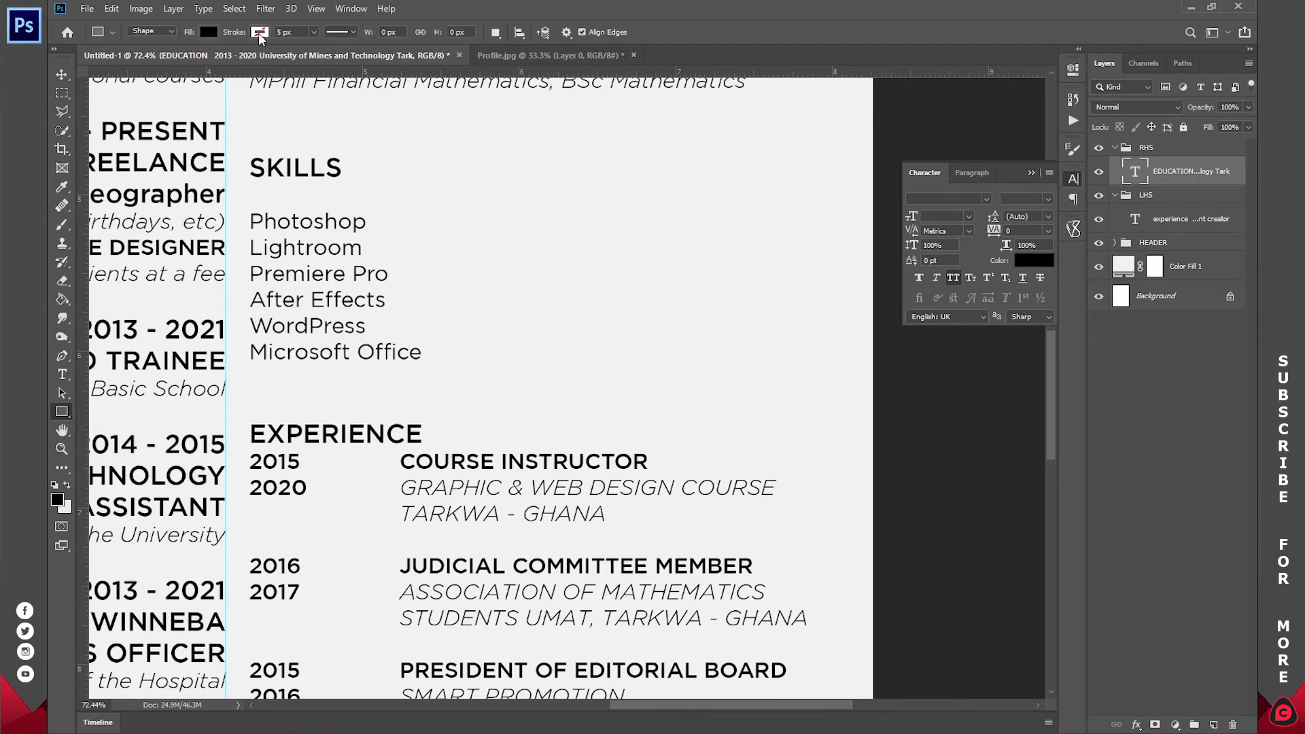
pyautogui.moveTo(441, 216); pyautogui.dragTo(793, 224)
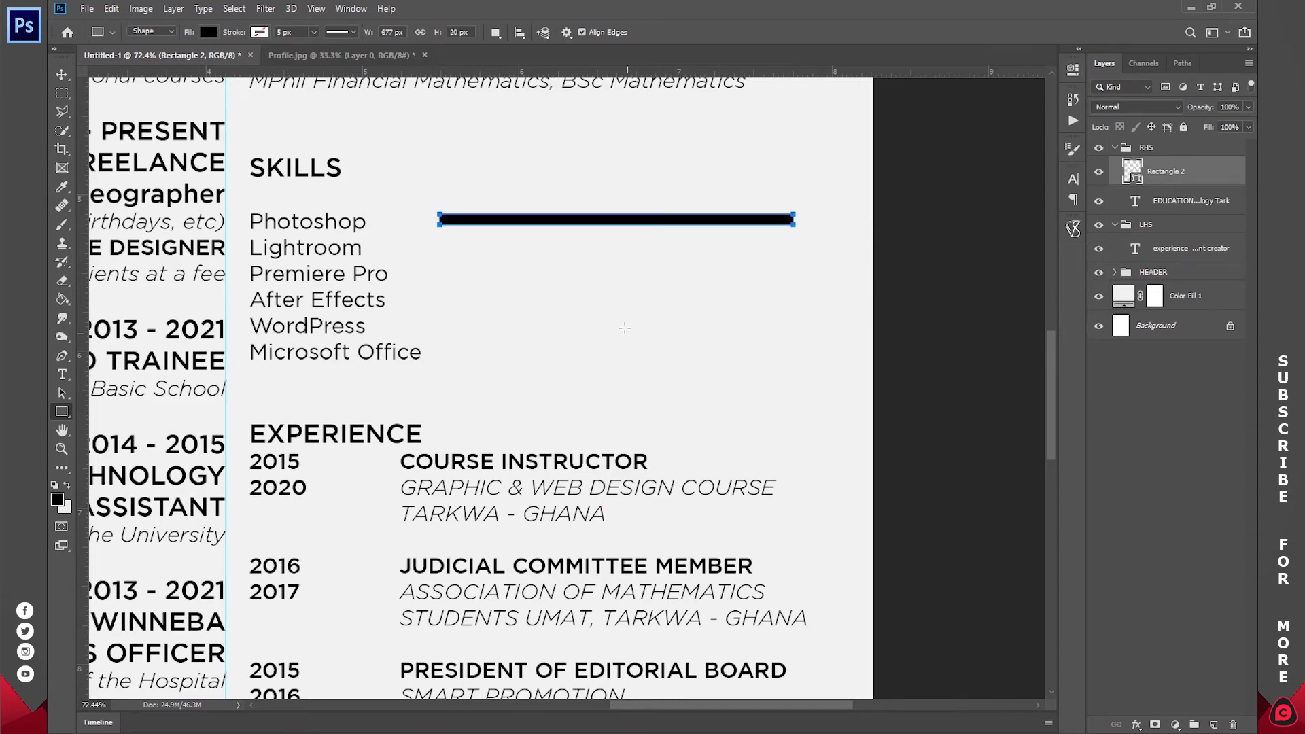
# - Reduce the bar's height to make it thinner, checking its thickness up close
pyautogui.press('v')
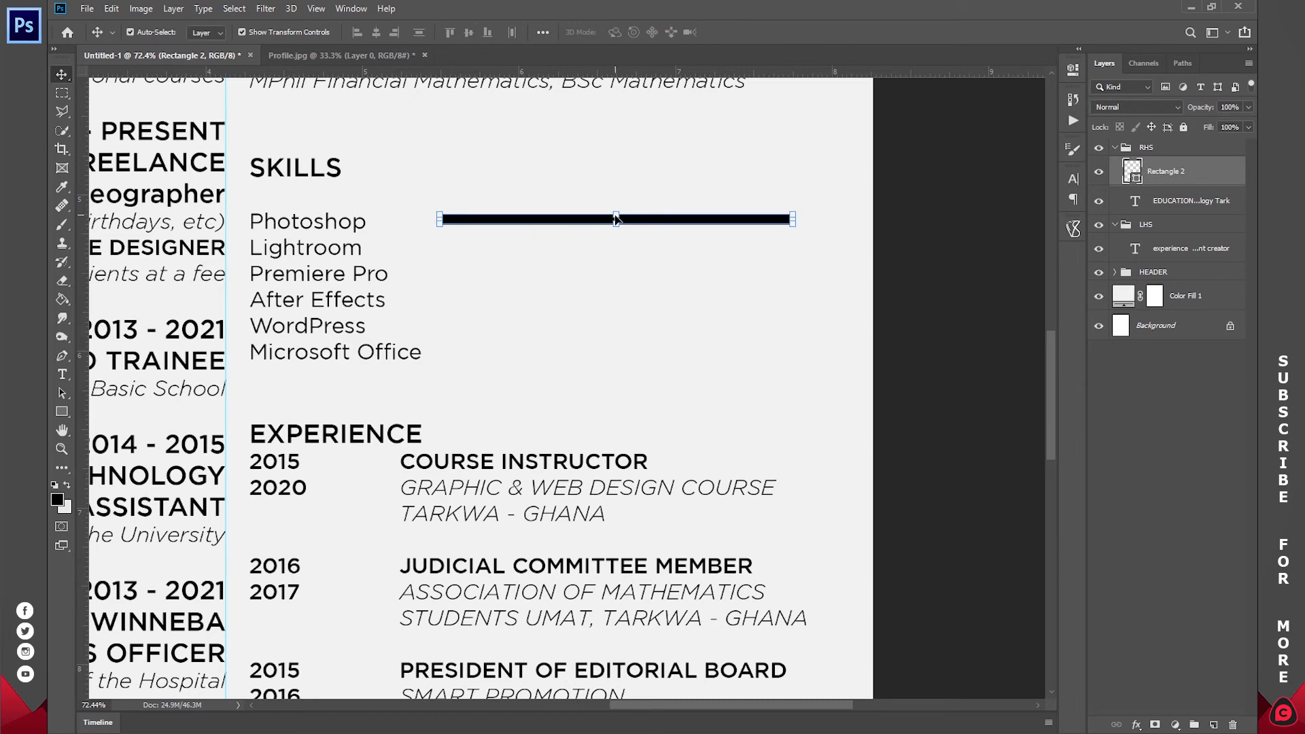
pyautogui.moveTo(615, 212); pyautogui.dragTo(616, 216)
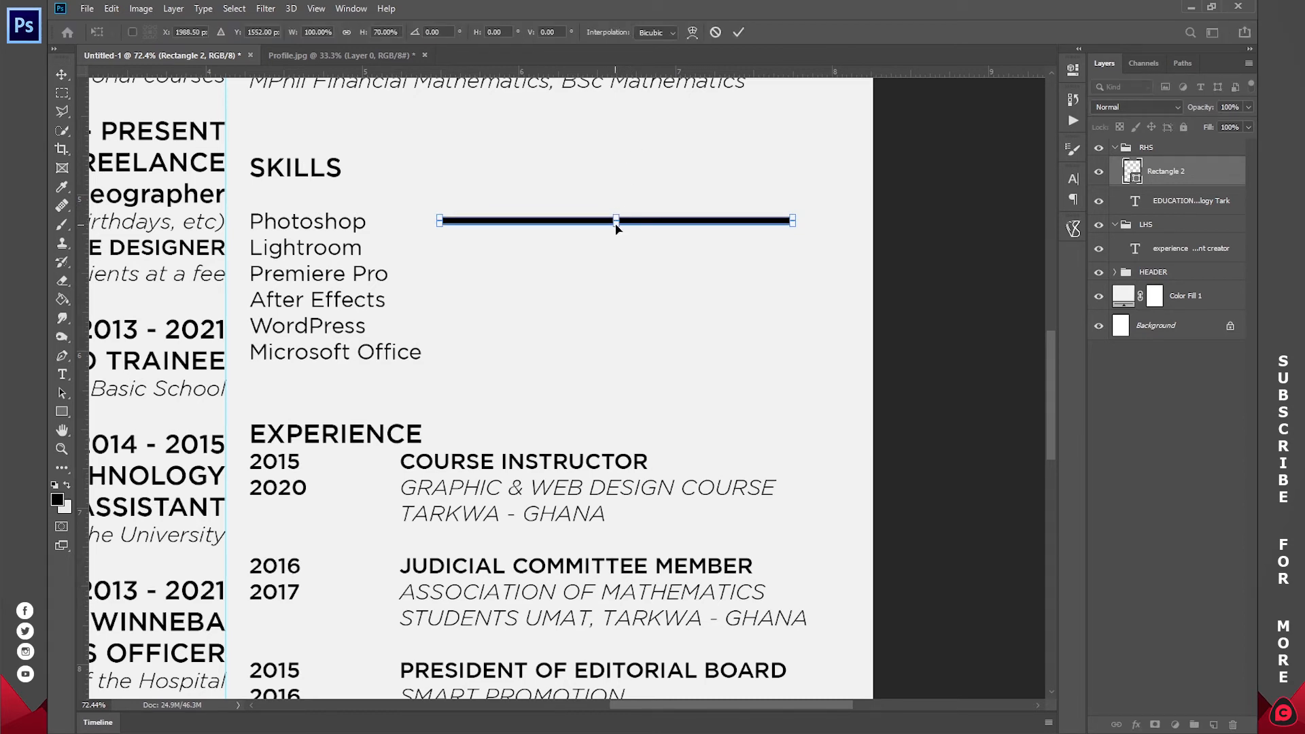
pyautogui.click(738, 32)
pyautogui.press('z')
pyautogui.moveTo(579, 211); pyautogui.dragTo(673, 199)
pyautogui.press('v')
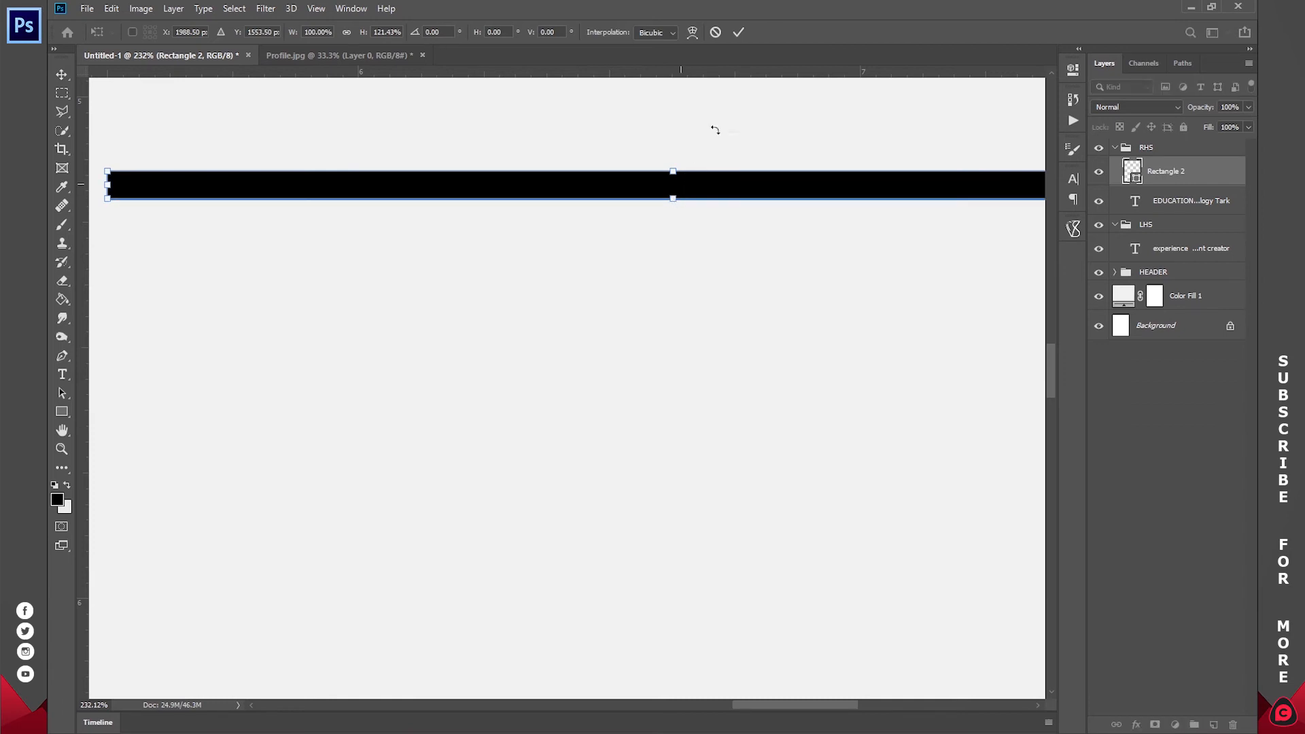
pyautogui.click(736, 34)
pyautogui.moveTo(626, 314); pyautogui.dragTo(663, 268)
# - Nudge the bar slightly down and right into its final position
pyautogui.press('v')
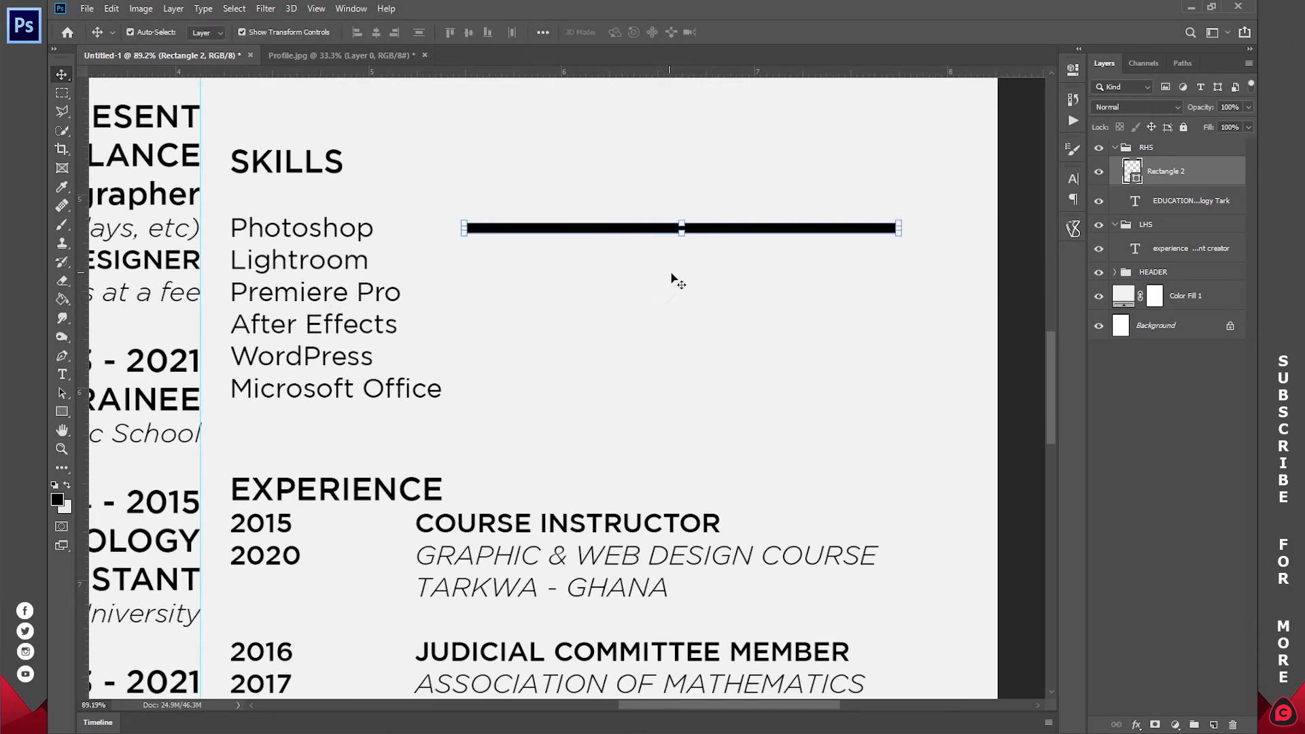
pyautogui.press('Down')
pyautogui.press('Down')
pyautogui.press('Down')
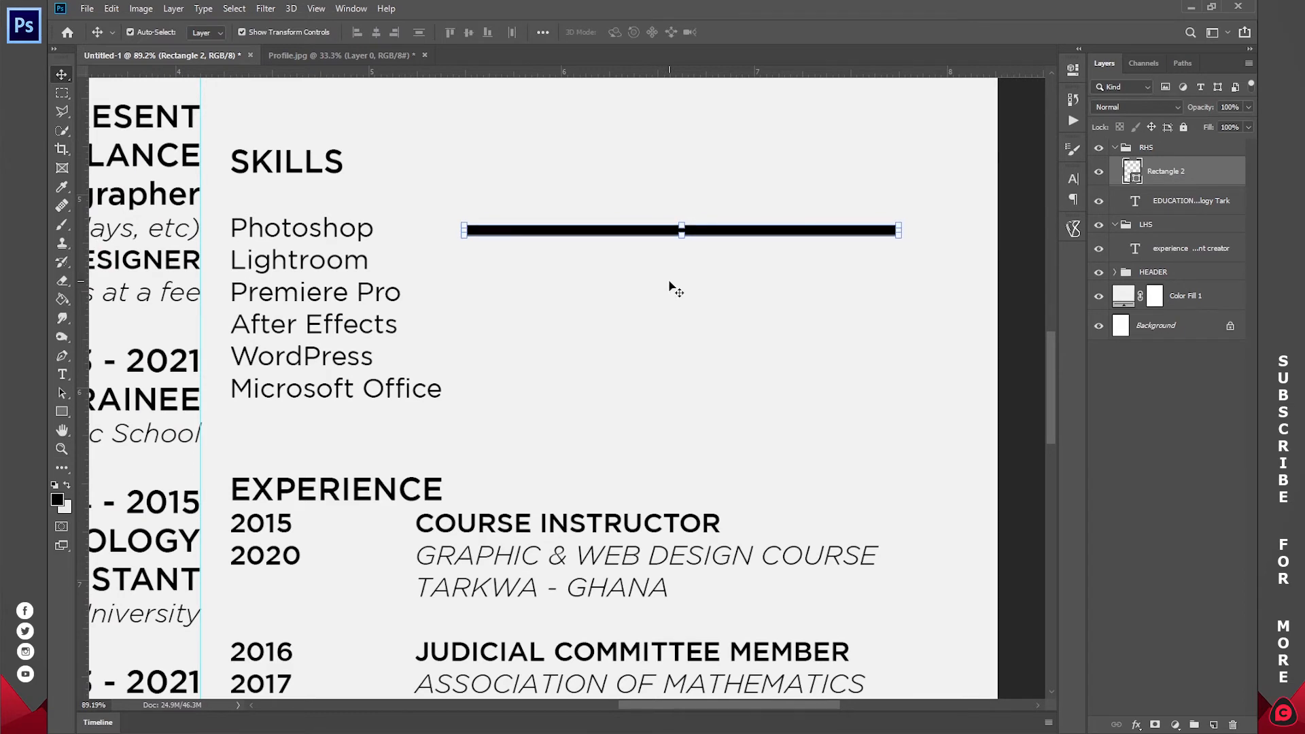
pyautogui.press('Right')
pyautogui.press('Right')
pyautogui.press('Right')
pyautogui.press('Right')
pyautogui.press('Right')
pyautogui.press('Right')
pyautogui.press('Right')
pyautogui.press('Right')
pyautogui.press('Right')
pyautogui.press('Right')
pyautogui.press('Right')
pyautogui.press('Right')
pyautogui.press('Right')
pyautogui.press('Right')
pyautogui.press('Right')
pyautogui.press('Right')
pyautogui.press('Right')
pyautogui.press('Right')
pyautogui.press('Right')
pyautogui.press('Right')
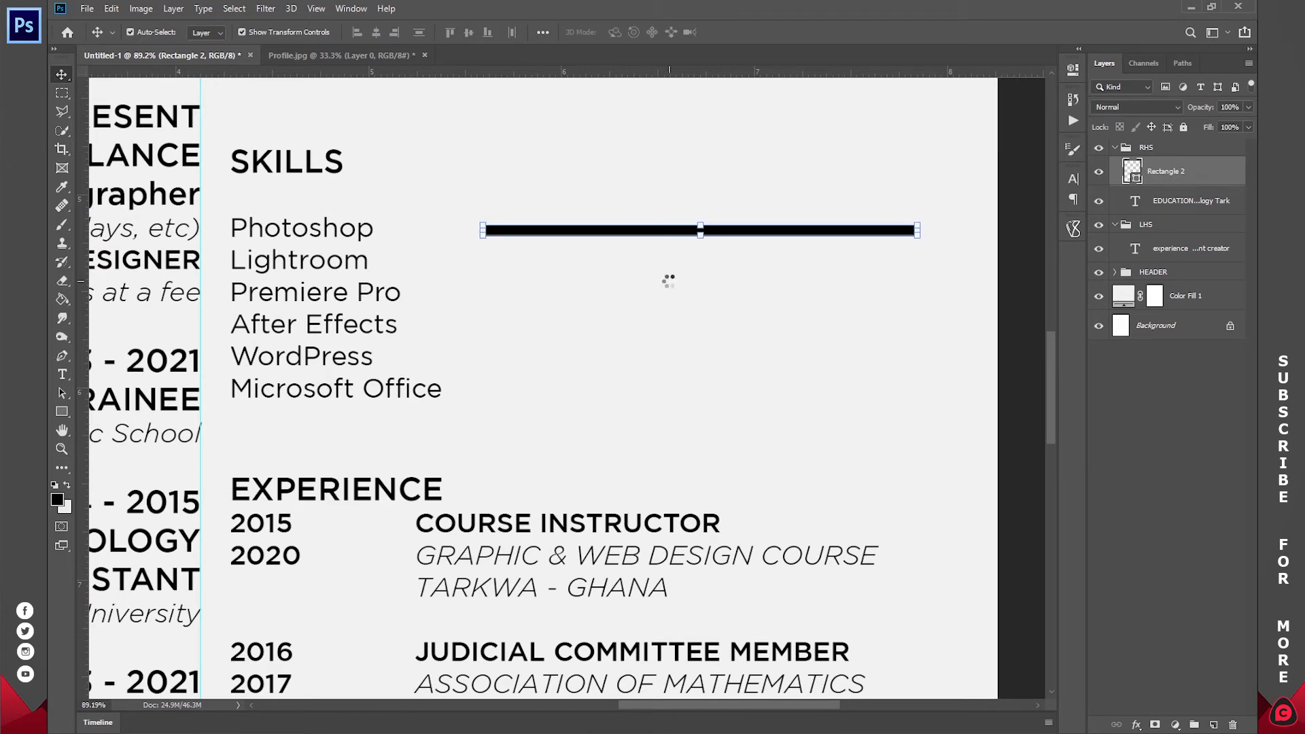
pyautogui.press('Right')
pyautogui.press('Right')
pyautogui.press('Right')
pyautogui.press('Left')
pyautogui.press('Left')
pyautogui.press('Left')
pyautogui.press('Left')
pyautogui.press('Left')
pyautogui.press('Left')
pyautogui.press('Left')
pyautogui.press('Left')
pyautogui.press('Left')
pyautogui.press('Left')
pyautogui.press('Left')
pyautogui.press('Left')
pyautogui.press('Left')
pyautogui.press('Left')
pyautogui.press('Left')
pyautogui.press('Left')
pyautogui.press('Left')
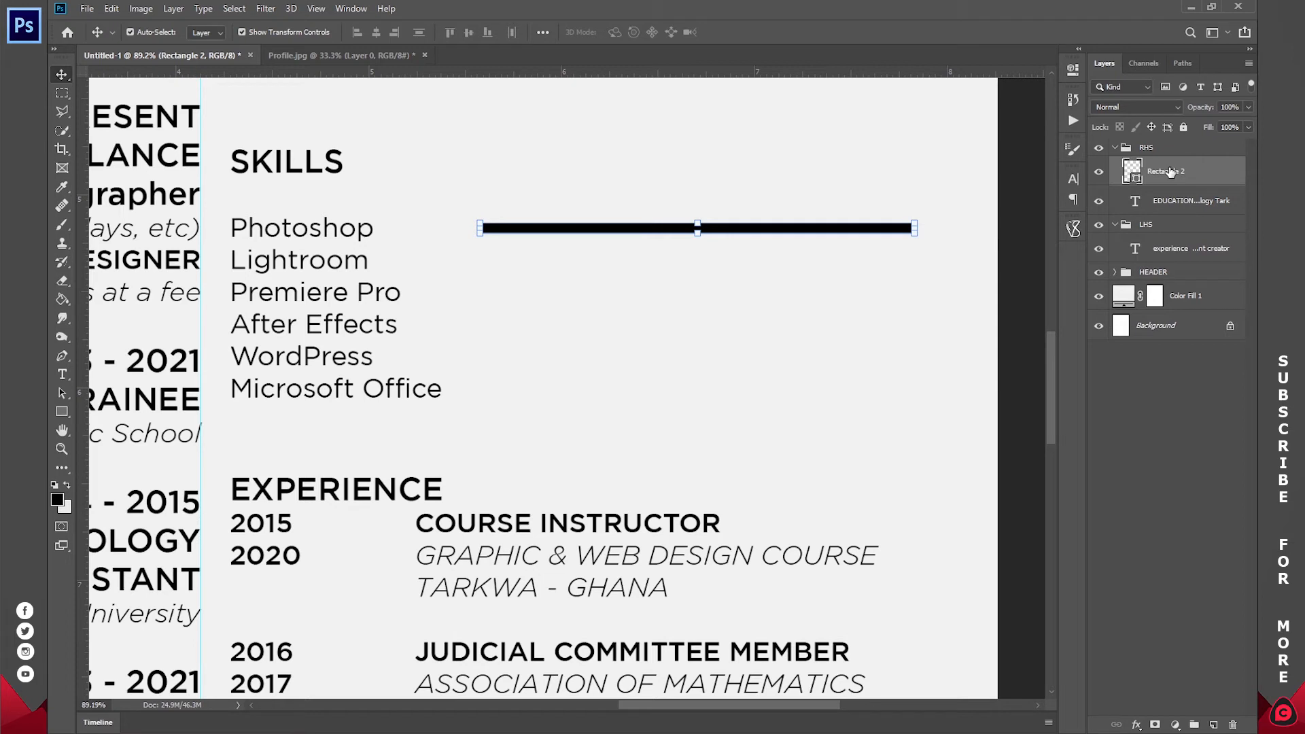
# - Duplicate the bar and recolour the original light grey #cccccc to serve as the track
pyautogui.moveTo(1168, 173); pyautogui.dragTo(1211, 726)
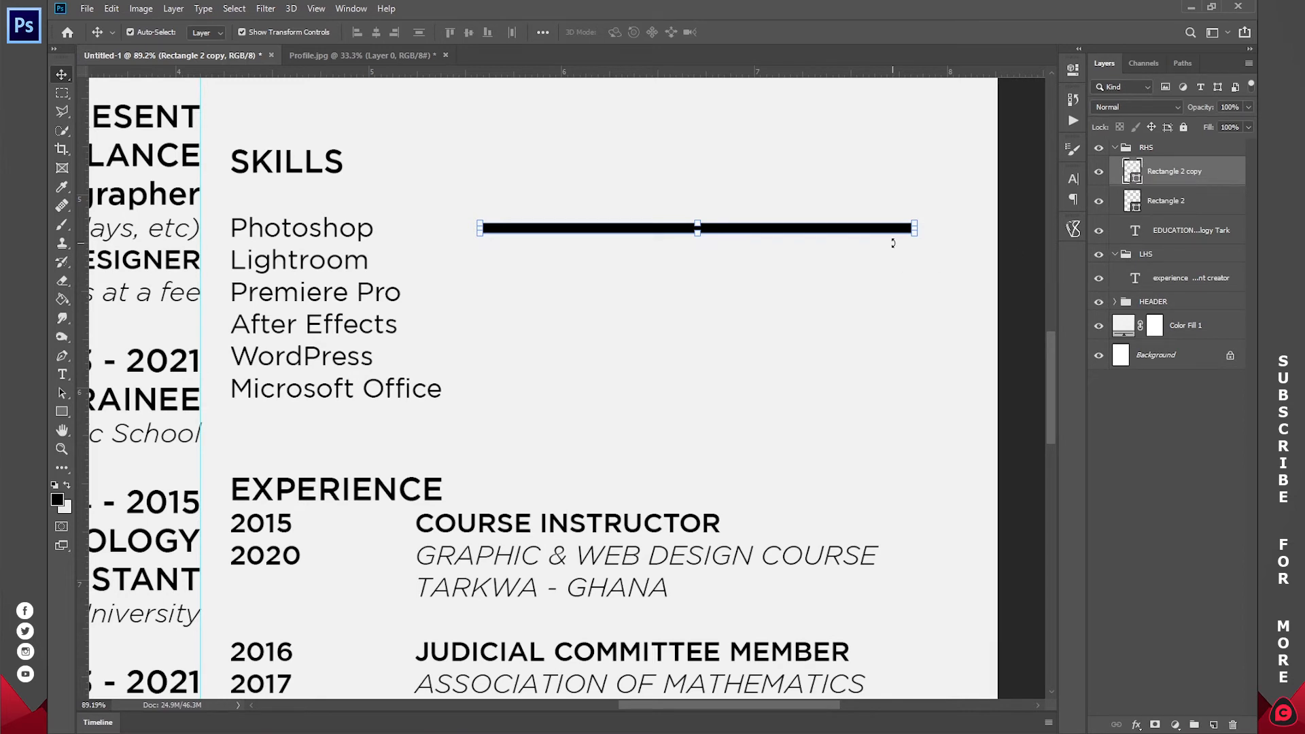
pyautogui.click(1098, 172)
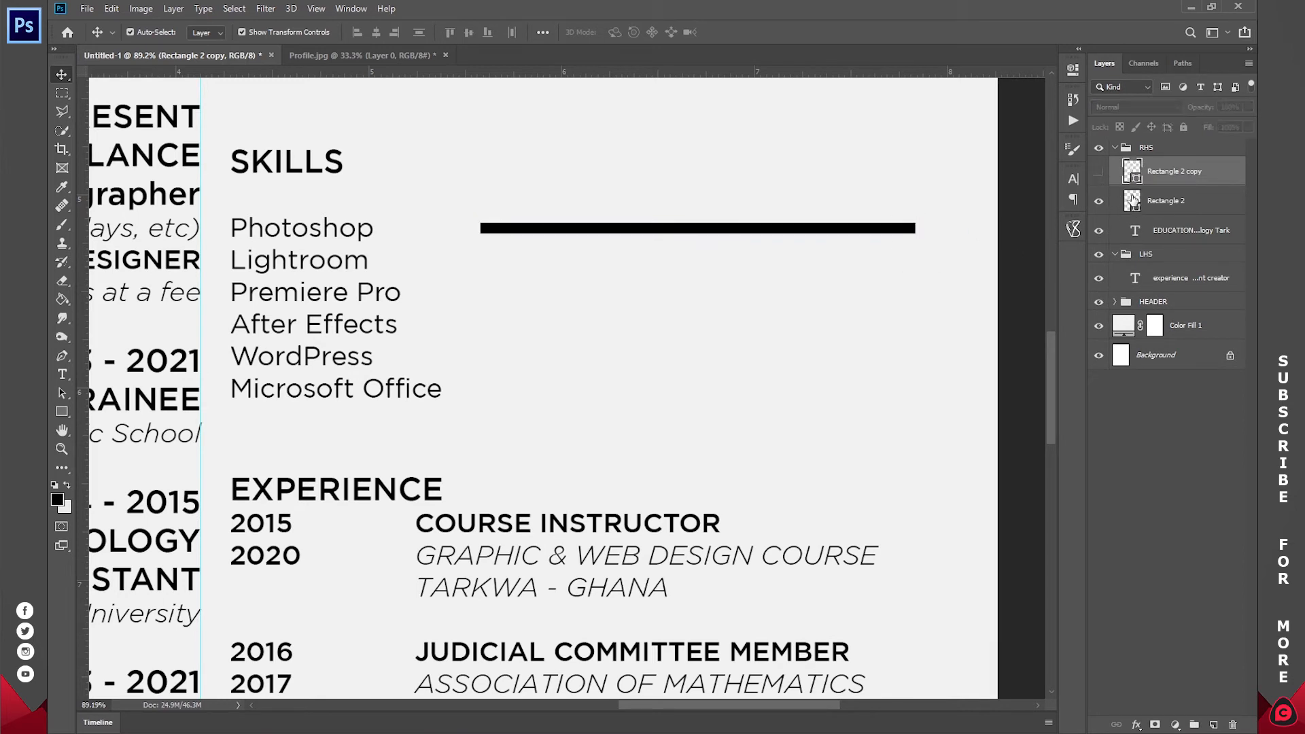
pyautogui.doubleClick(1132, 201)
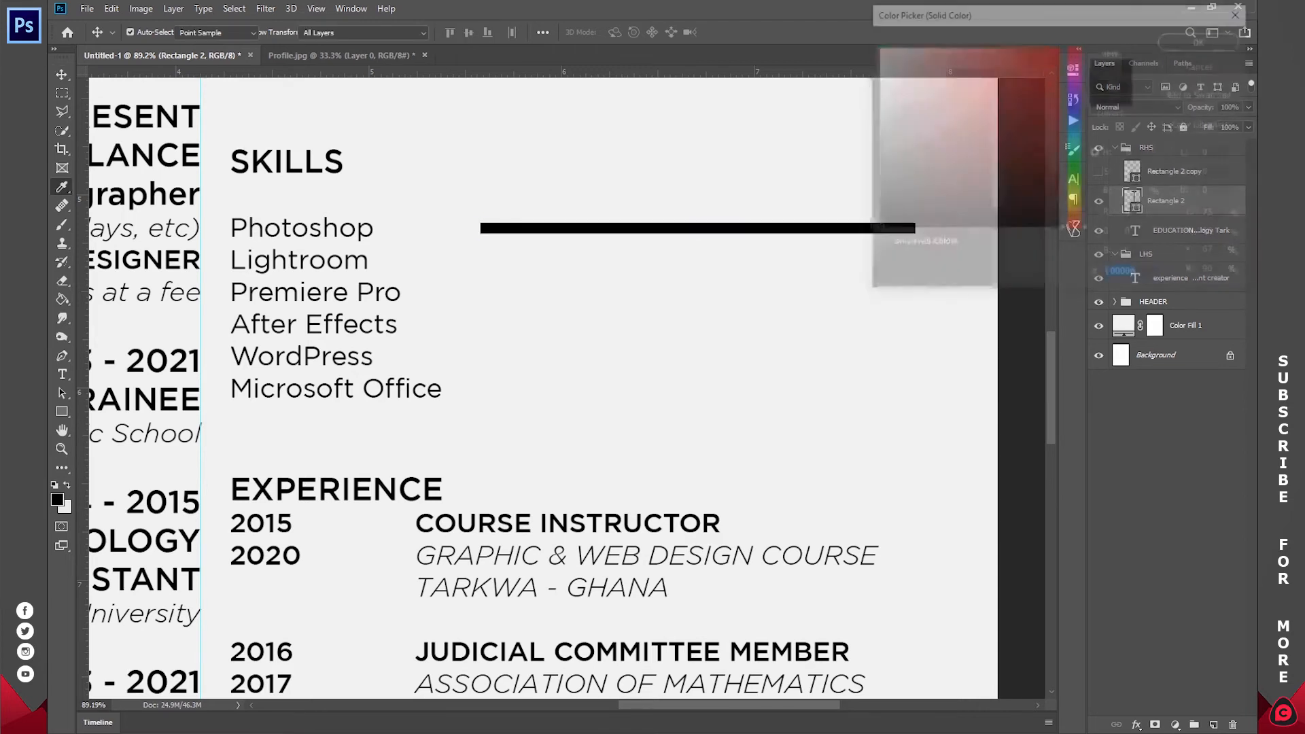
pyautogui.write('cccccc')
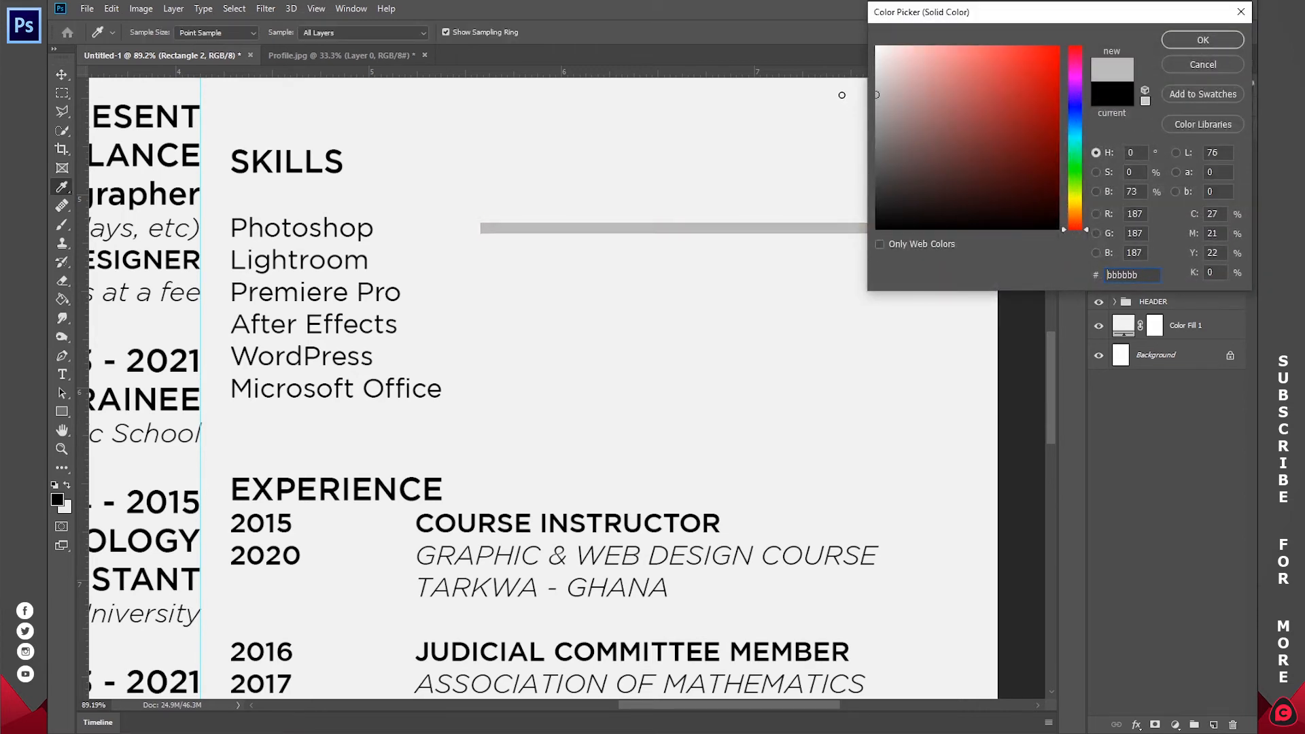
pyautogui.press('Return')
pyautogui.click(1098, 172)
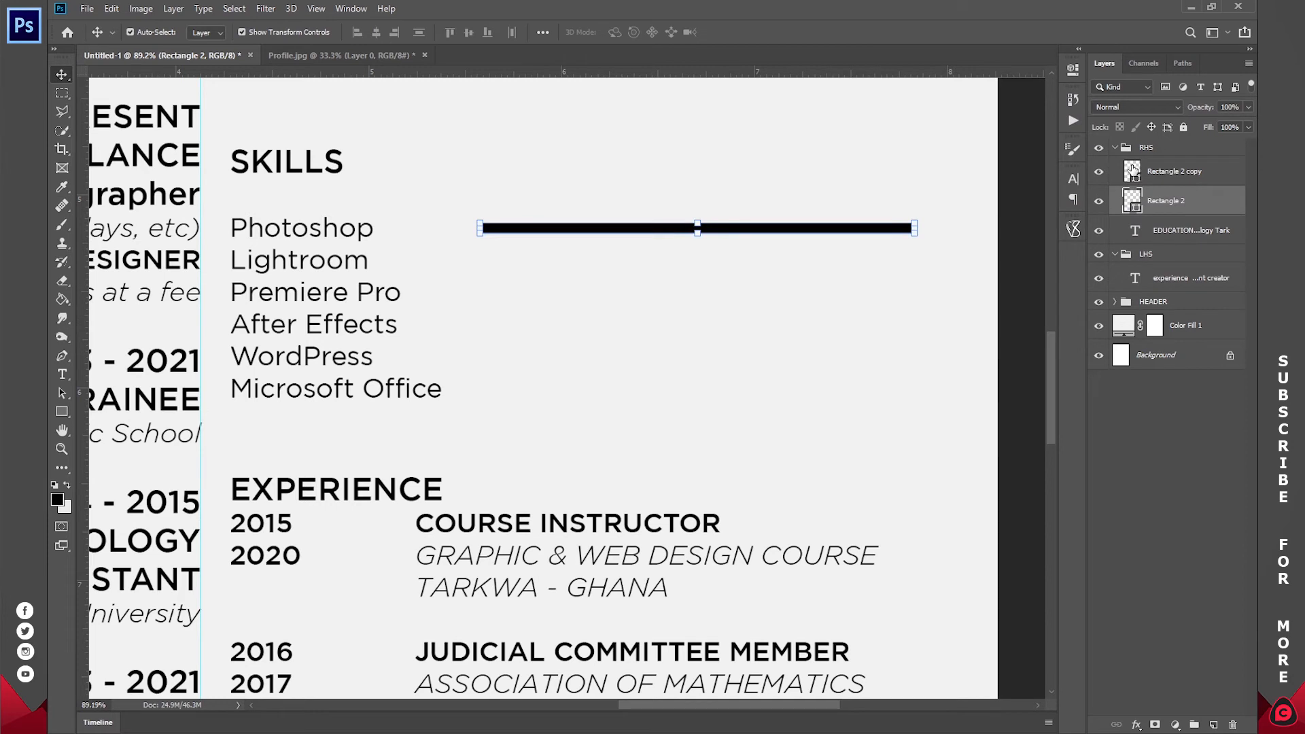
# - Resize the black copy to cover most of the grey track and group the two layers
pyautogui.click(1132, 169)
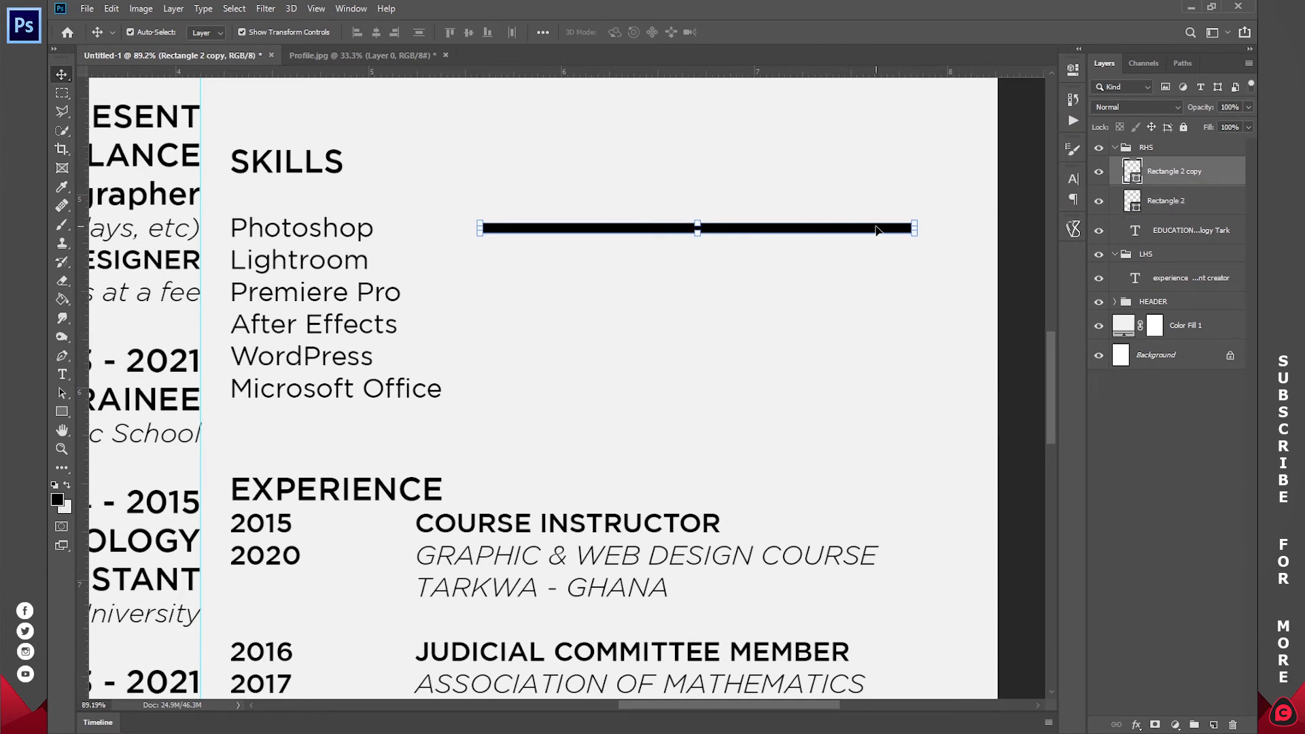
pyautogui.moveTo(914, 227); pyautogui.dragTo(620, 235)
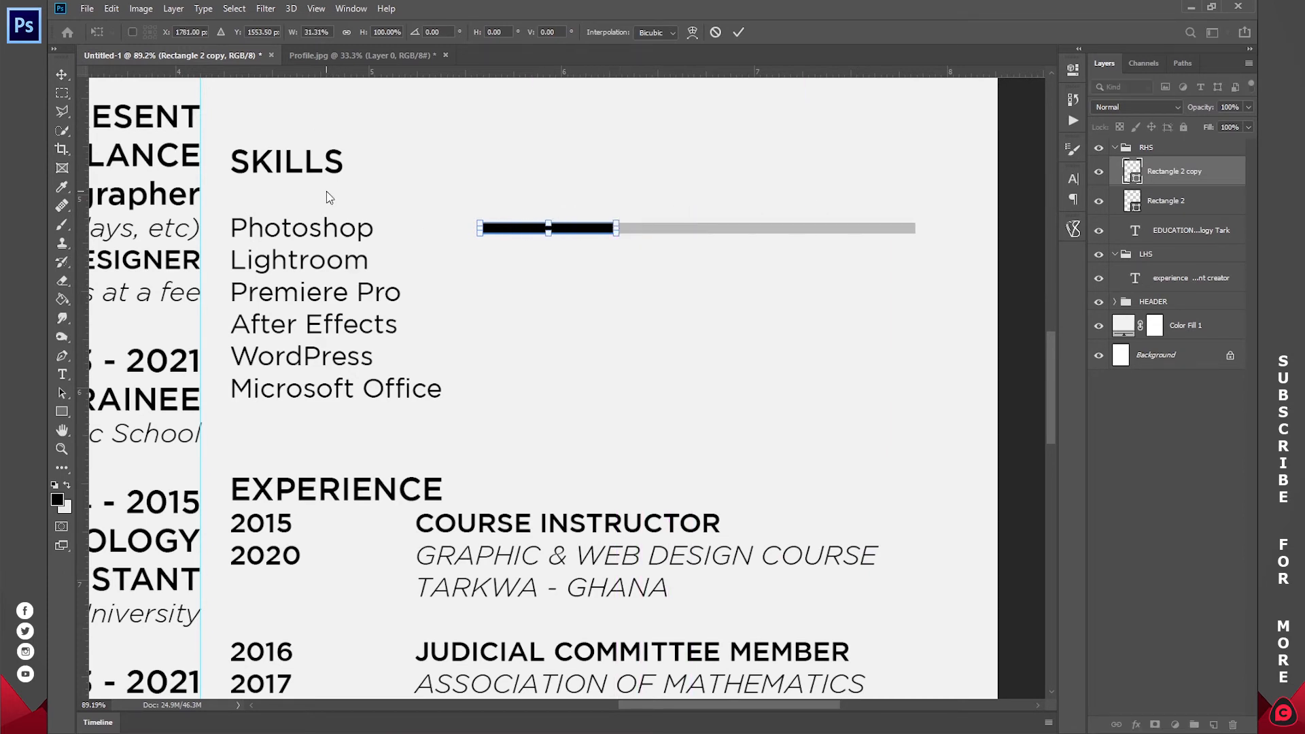
pyautogui.moveTo(617, 228); pyautogui.dragTo(878, 229)
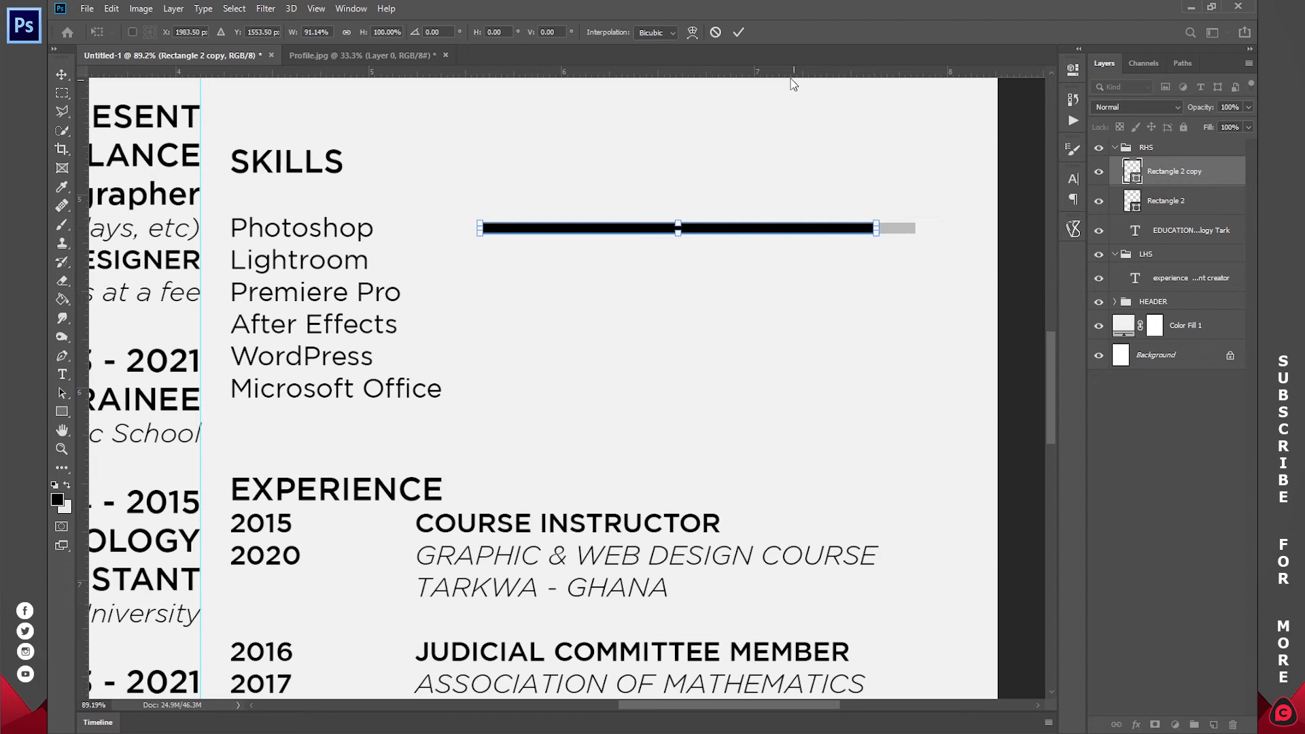
pyautogui.click(739, 32)
pyautogui.keyDown('shift'); pyautogui.click(1162, 213); pyautogui.keyUp('shift')
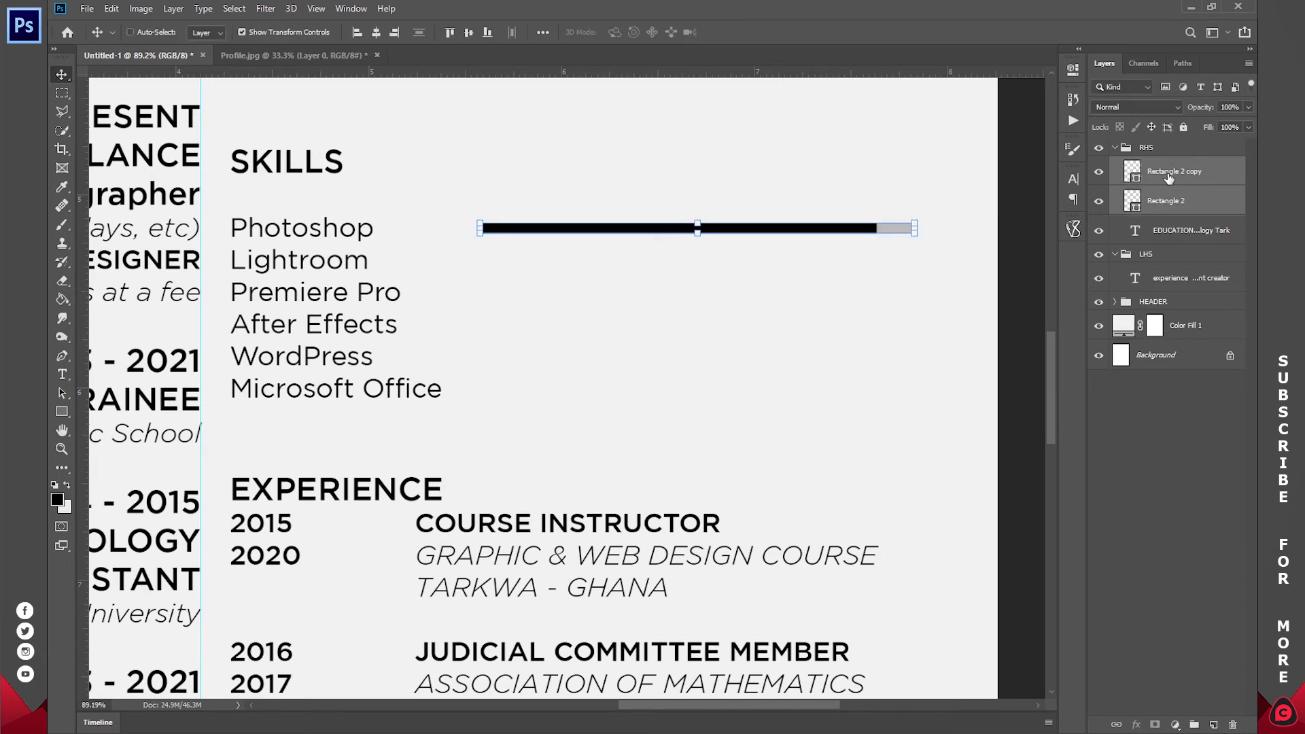
pyautogui.moveTo(1169, 178); pyautogui.dragTo(1194, 724)
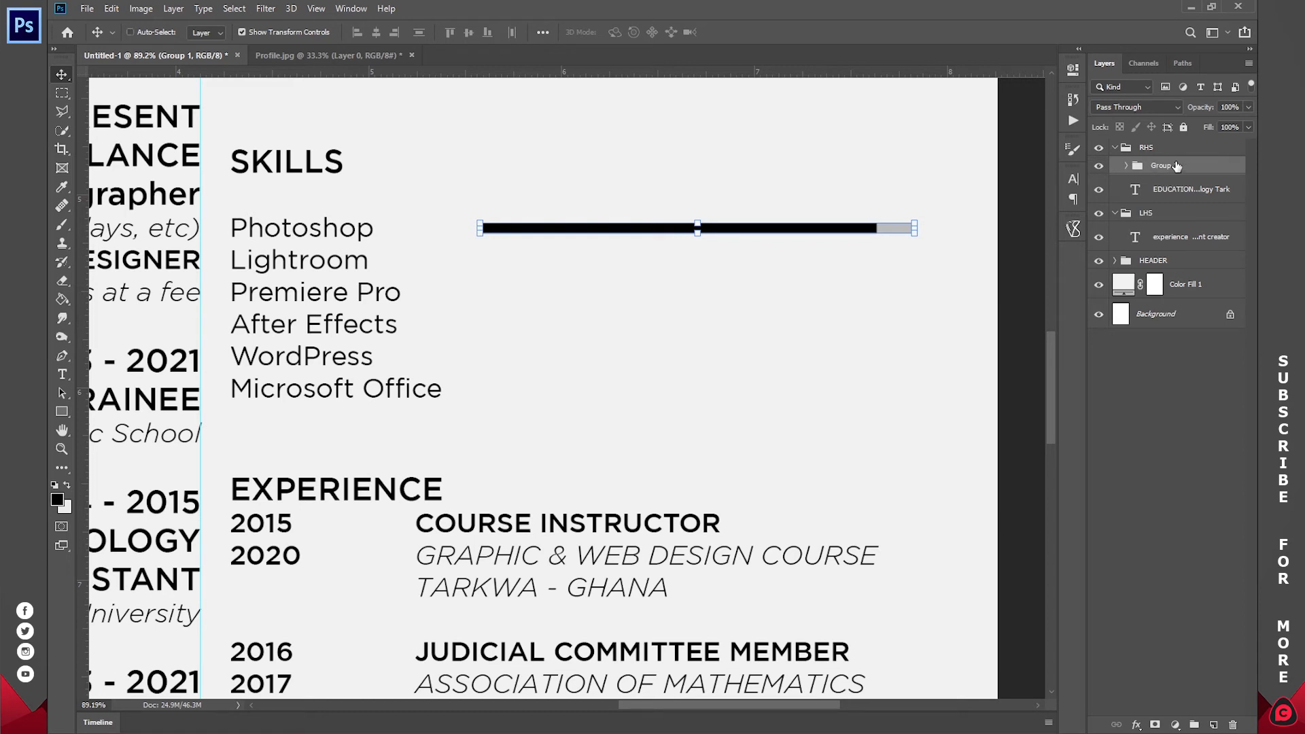
# - Copy the skill bar group beside Lightroom and shorten its black fill
pyautogui.hotkey('ctrl', 'j')
pyautogui.moveTo(940, 177); pyautogui.dragTo(932, 206)
pyautogui.click(804, 262)
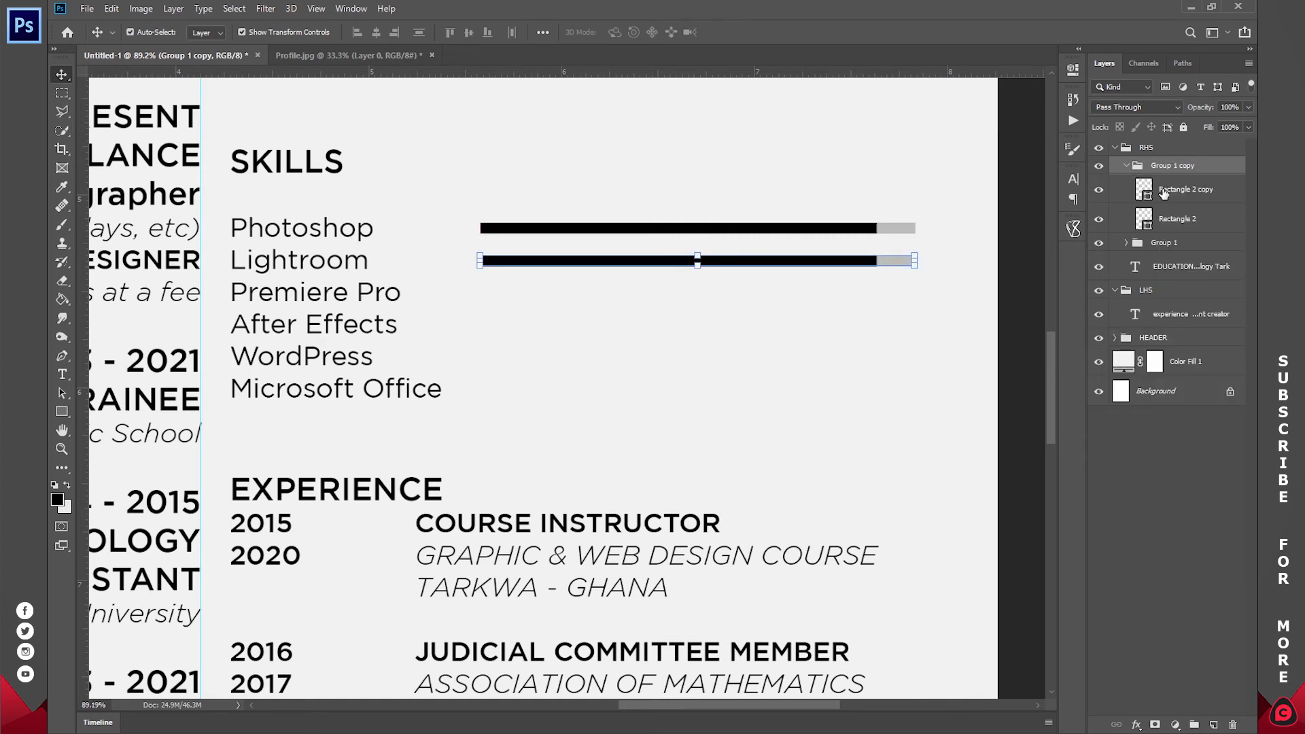
pyautogui.moveTo(878, 260); pyautogui.dragTo(832, 261)
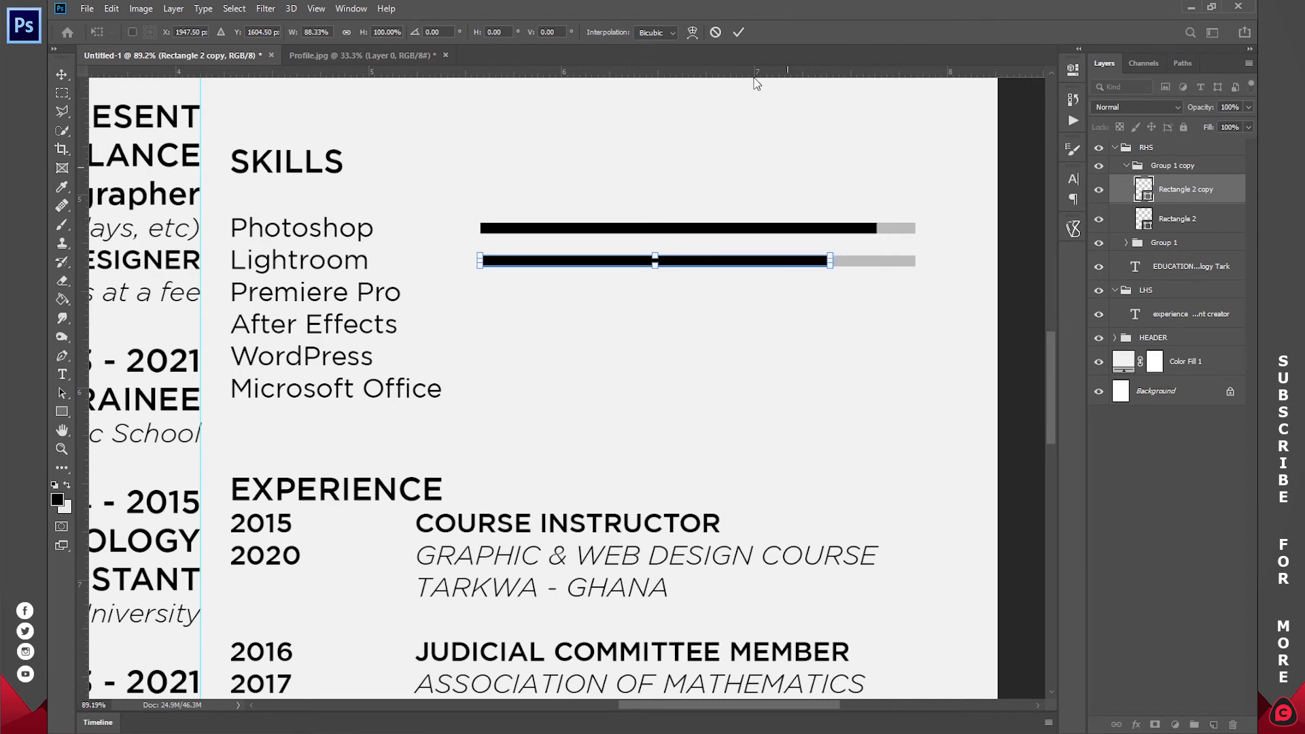
pyautogui.click(734, 37)
# - Add a copied bar beside Premiere Pro with a longer black fill
pyautogui.click(1172, 167)
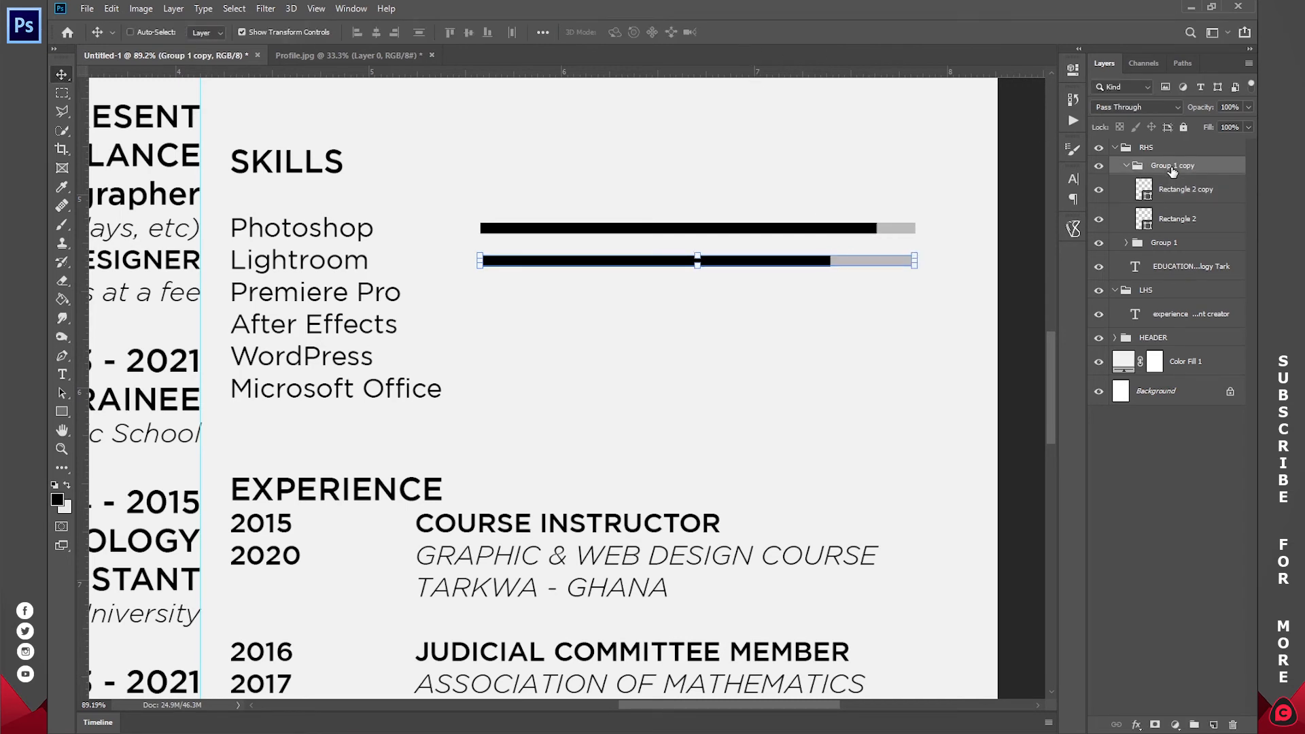
pyautogui.hotkey('ctrl', 'j')
pyautogui.click(1169, 197)
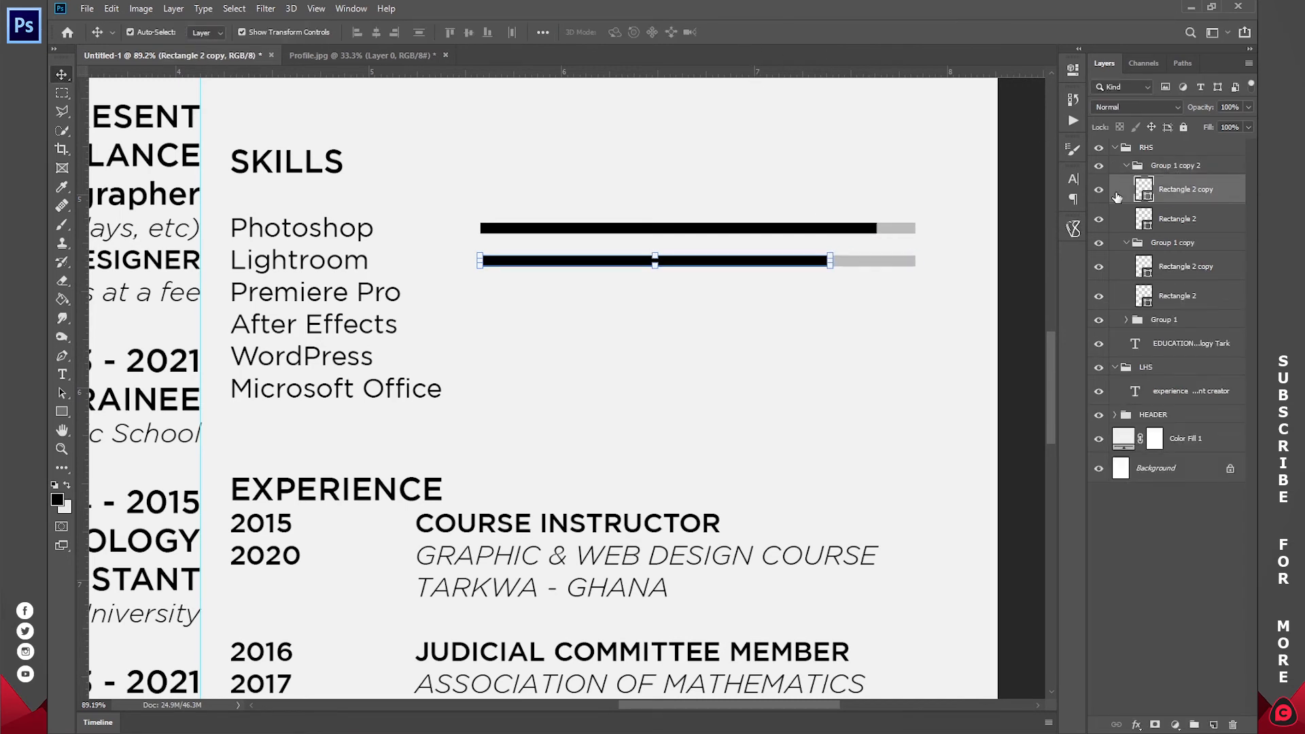
pyautogui.click(1174, 165)
pyautogui.moveTo(949, 214); pyautogui.dragTo(946, 247)
pyautogui.keyDown('ctrl'); pyautogui.click(857, 294); pyautogui.keyUp('ctrl')
pyautogui.moveTo(833, 291); pyautogui.dragTo(854, 292)
pyautogui.click(738, 32)
# - Add a copied bar beside After Effects with a much shorter black fill, folding finished groups
pyautogui.click(1168, 167)
pyautogui.hotkey('ctrl', 'j')
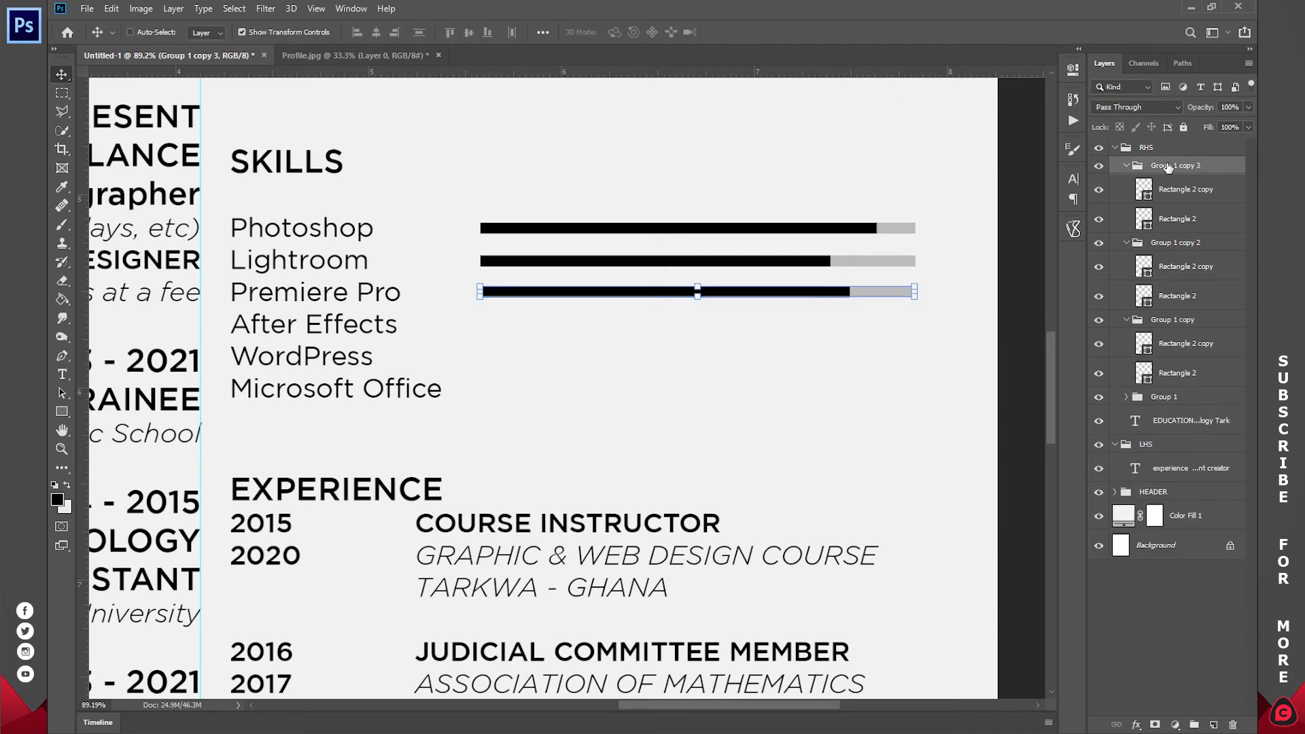
pyautogui.moveTo(951, 259); pyautogui.dragTo(954, 291)
pyautogui.click(1143, 189)
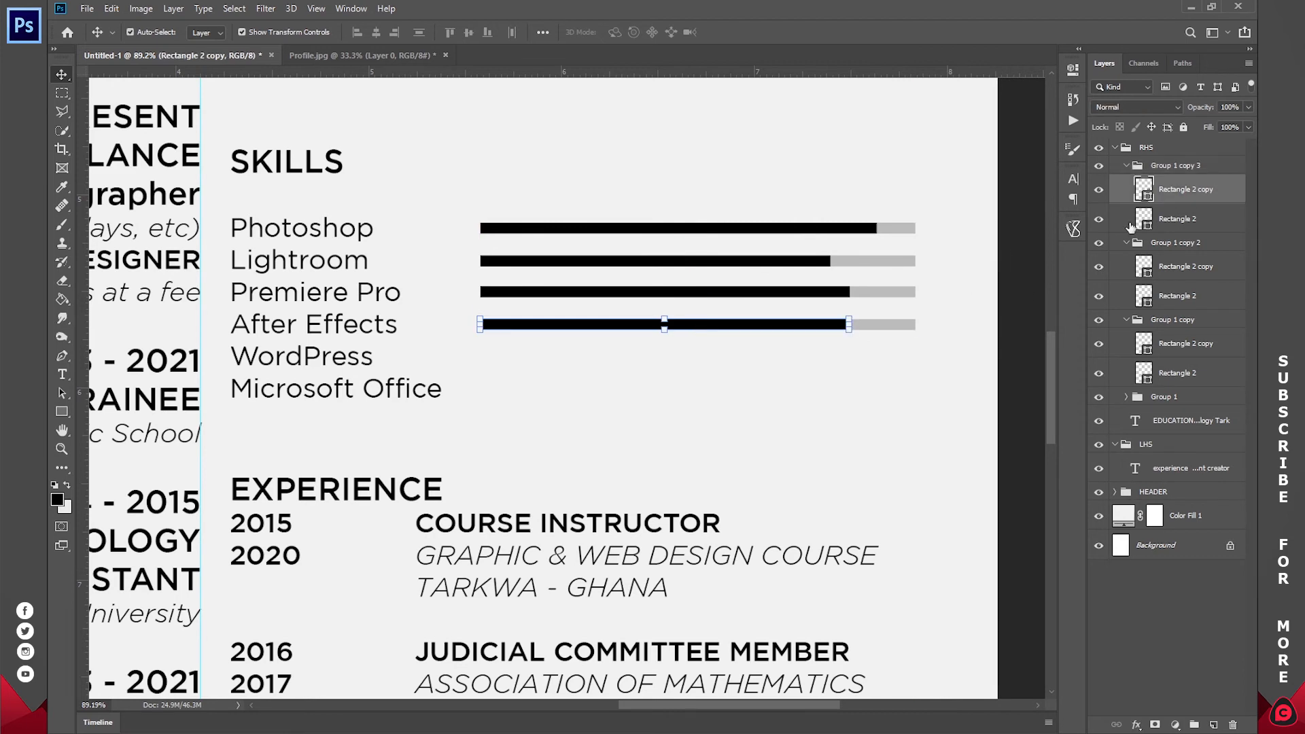
pyautogui.moveTo(855, 322); pyautogui.dragTo(780, 324)
pyautogui.click(738, 32)
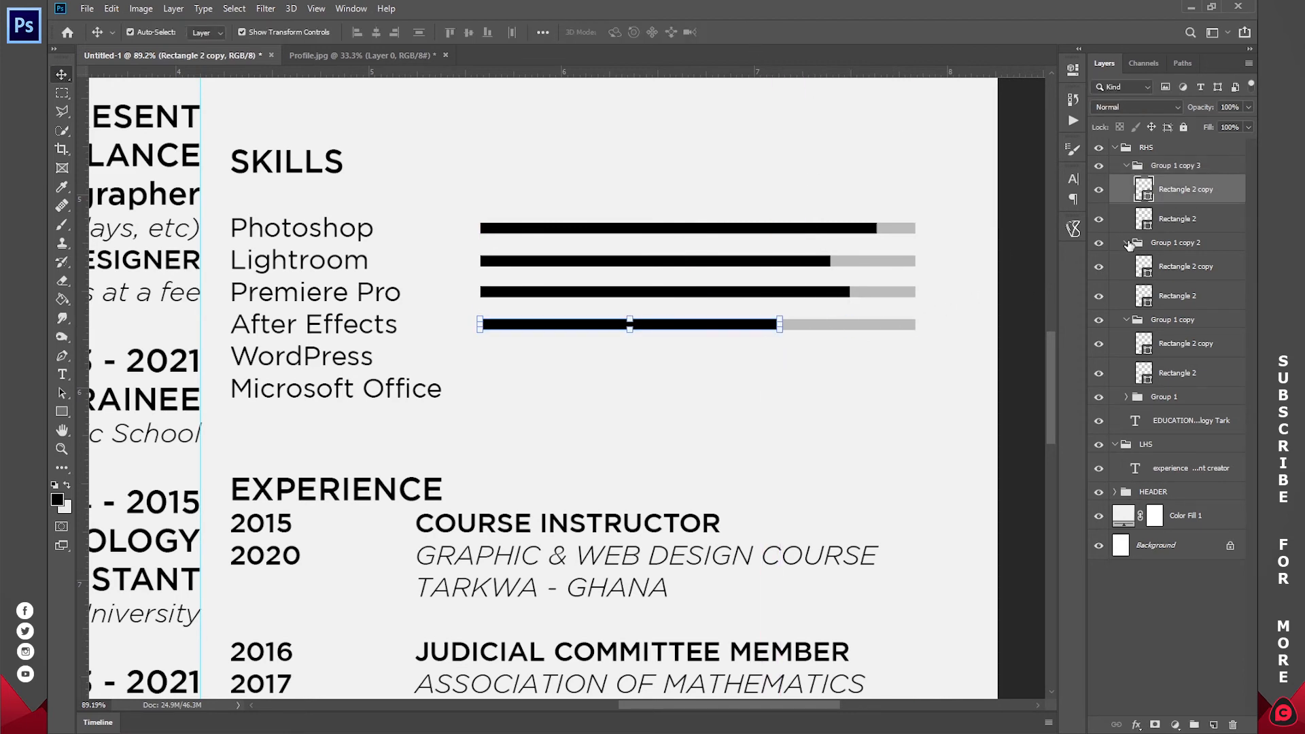
pyautogui.click(1126, 243)
pyautogui.click(1127, 261)
# - Add a copied bar beside WordPress with its black fill stretched almost to full
pyautogui.click(1189, 169)
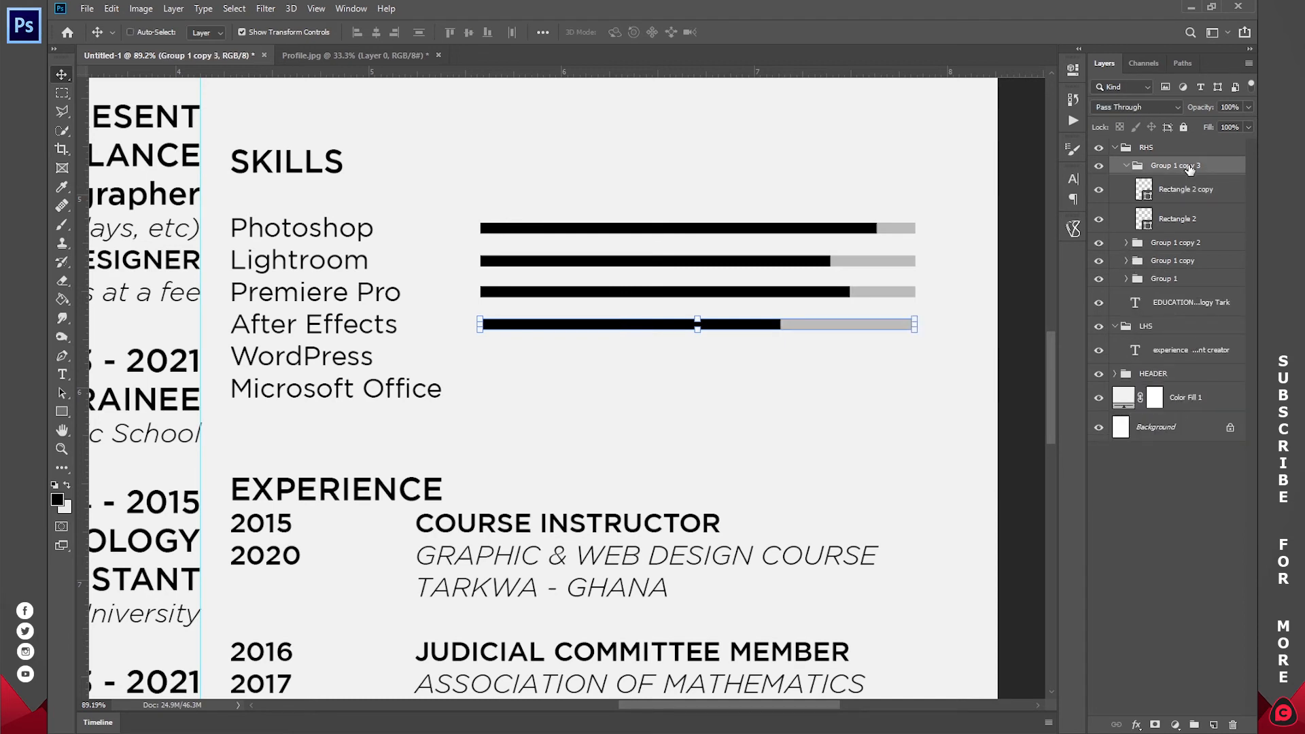
pyautogui.hotkey('ctrl', 'j')
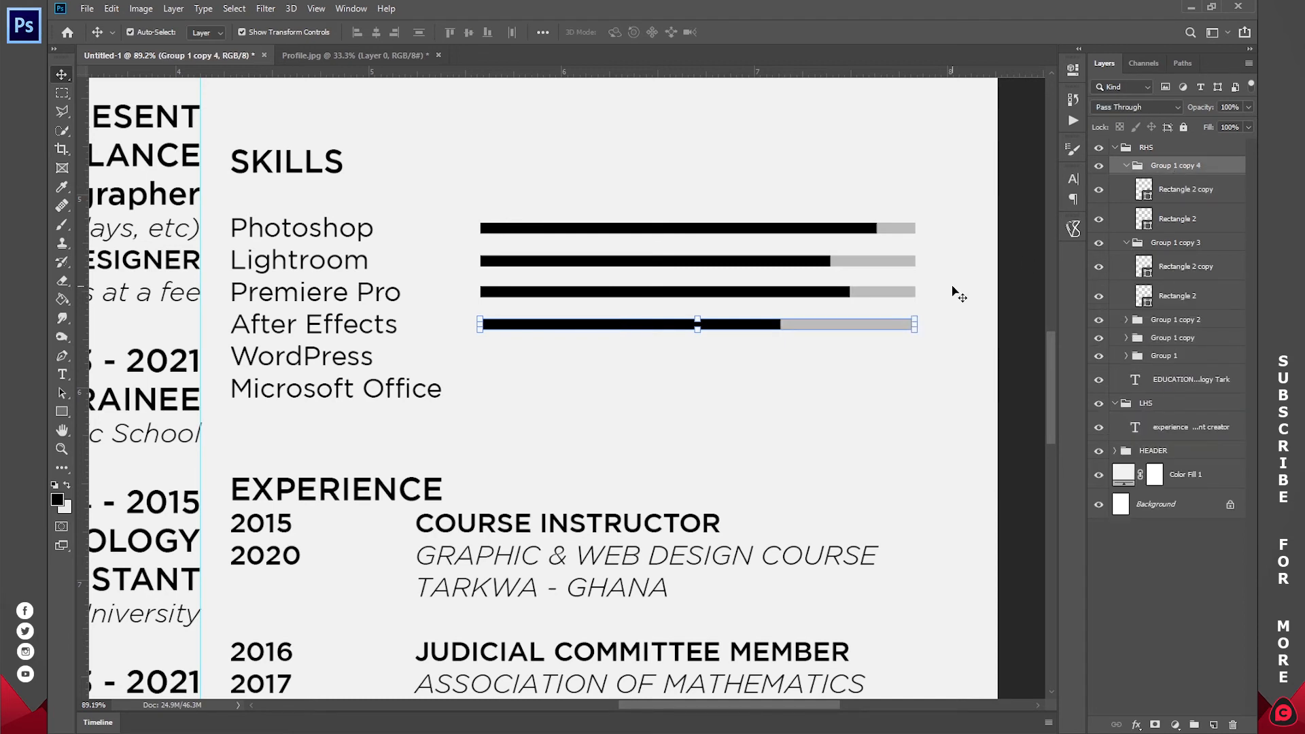
pyautogui.moveTo(950, 286); pyautogui.dragTo(944, 313)
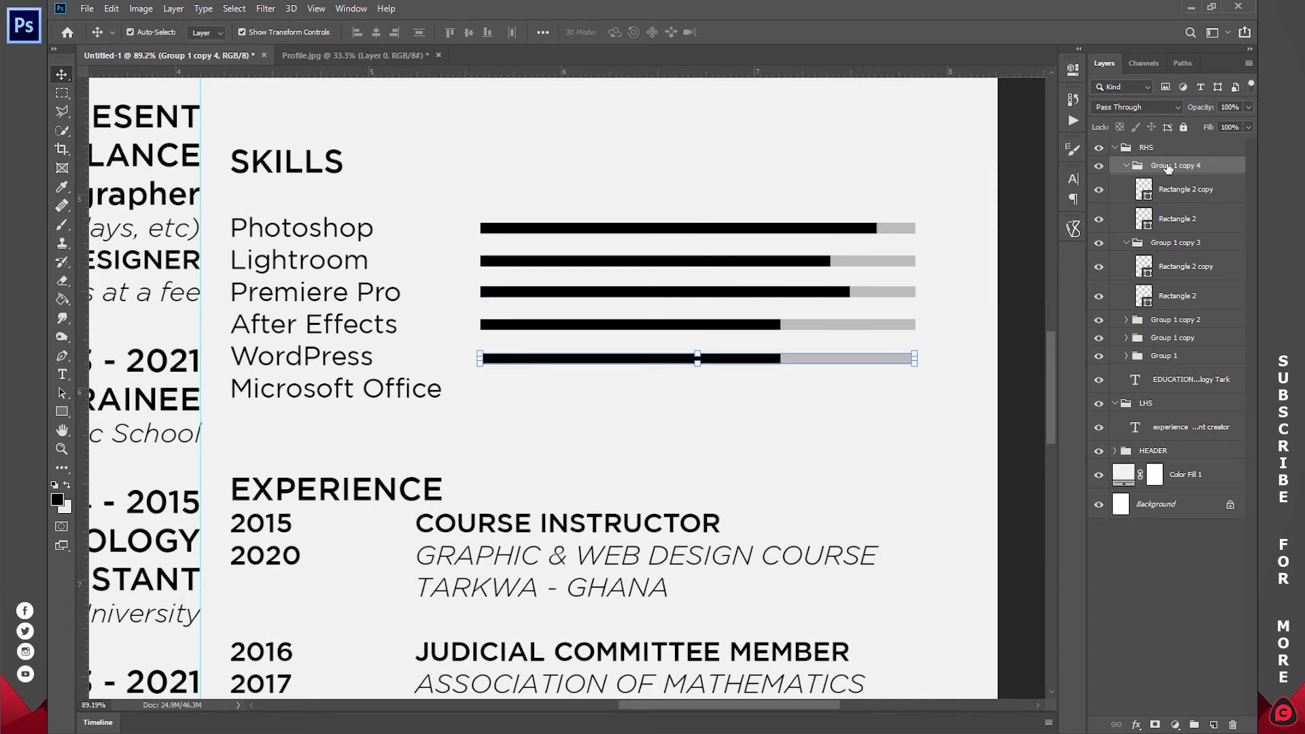
pyautogui.keyDown('ctrl'); pyautogui.click(700, 357); pyautogui.keyUp('ctrl')
pyautogui.moveTo(779, 358); pyautogui.dragTo(904, 355)
pyautogui.click(739, 32)
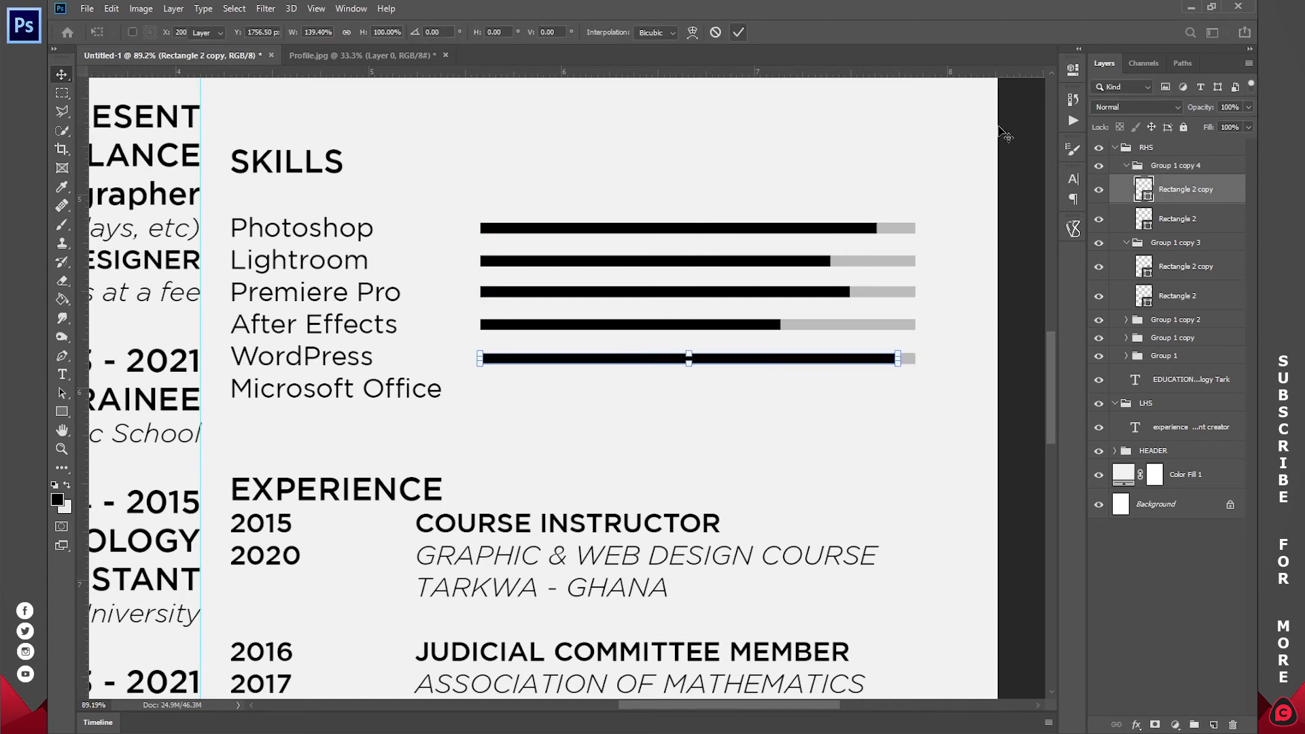
# - Add the Microsoft Office bar with a slightly shorter fill and collapse the RHS group
pyautogui.click(1159, 167)
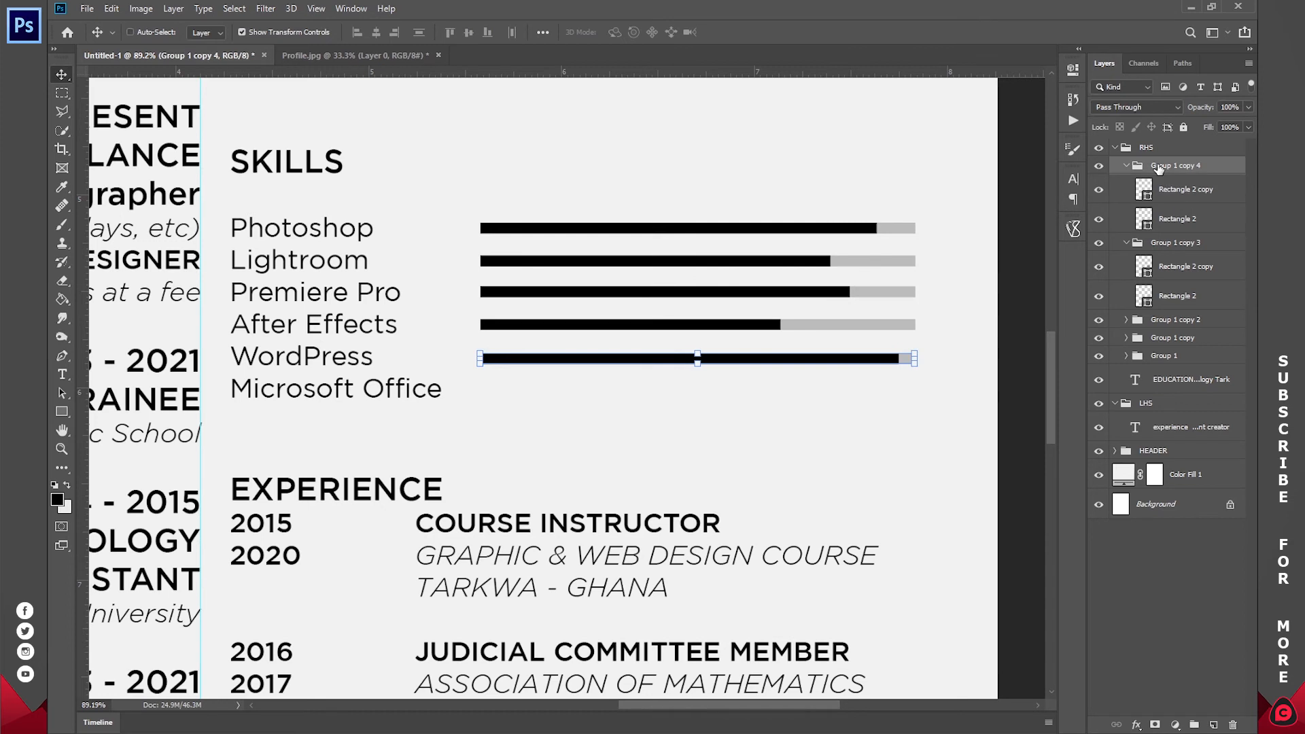
pyautogui.hotkey('ctrl', 'j')
pyautogui.click(1127, 243)
pyautogui.click(1128, 261)
pyautogui.moveTo(946, 312); pyautogui.dragTo(945, 342)
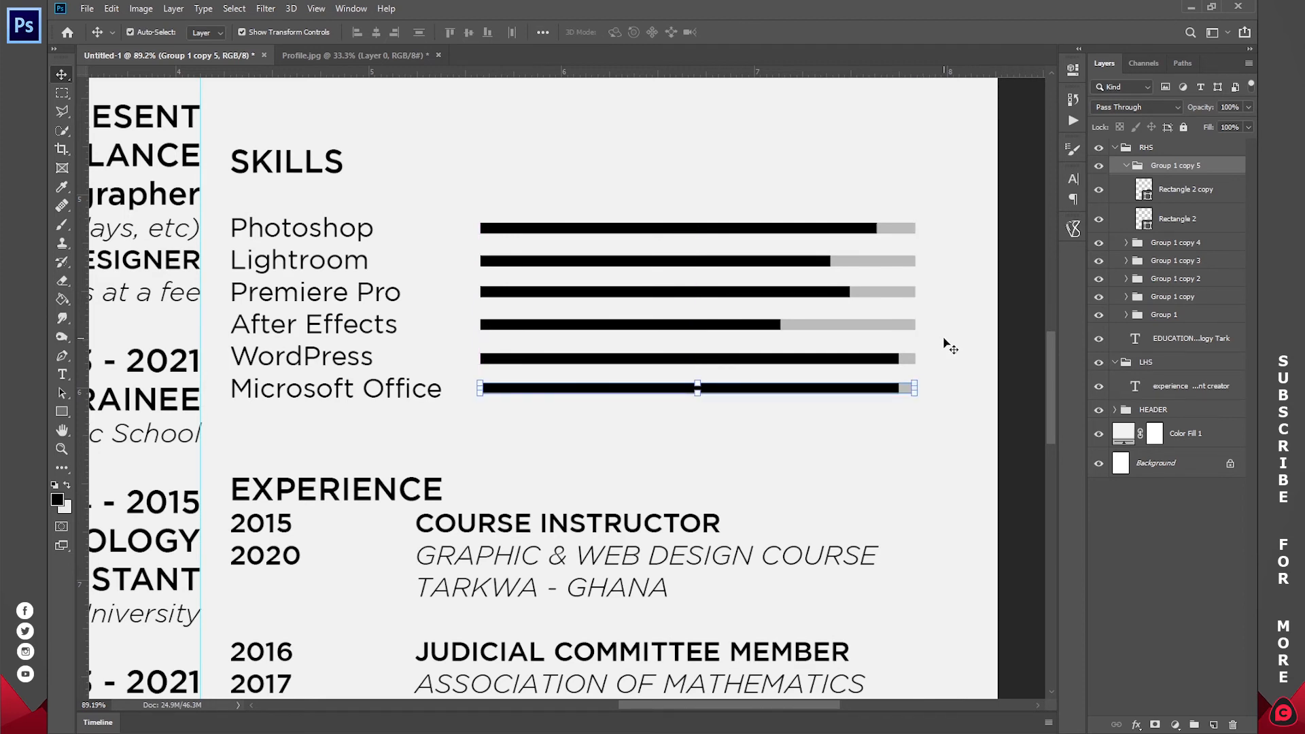
pyautogui.click(1175, 190)
pyautogui.moveTo(898, 388); pyautogui.dragTo(884, 388)
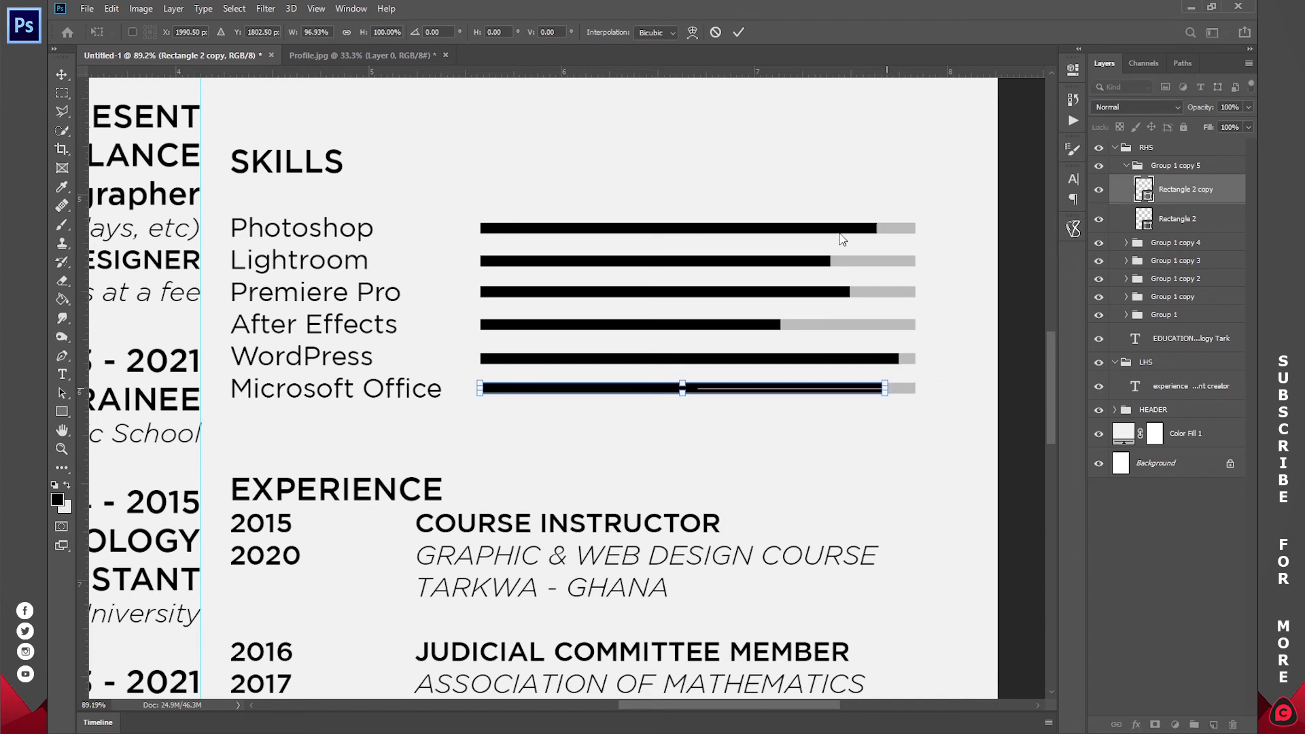
pyautogui.click(737, 32)
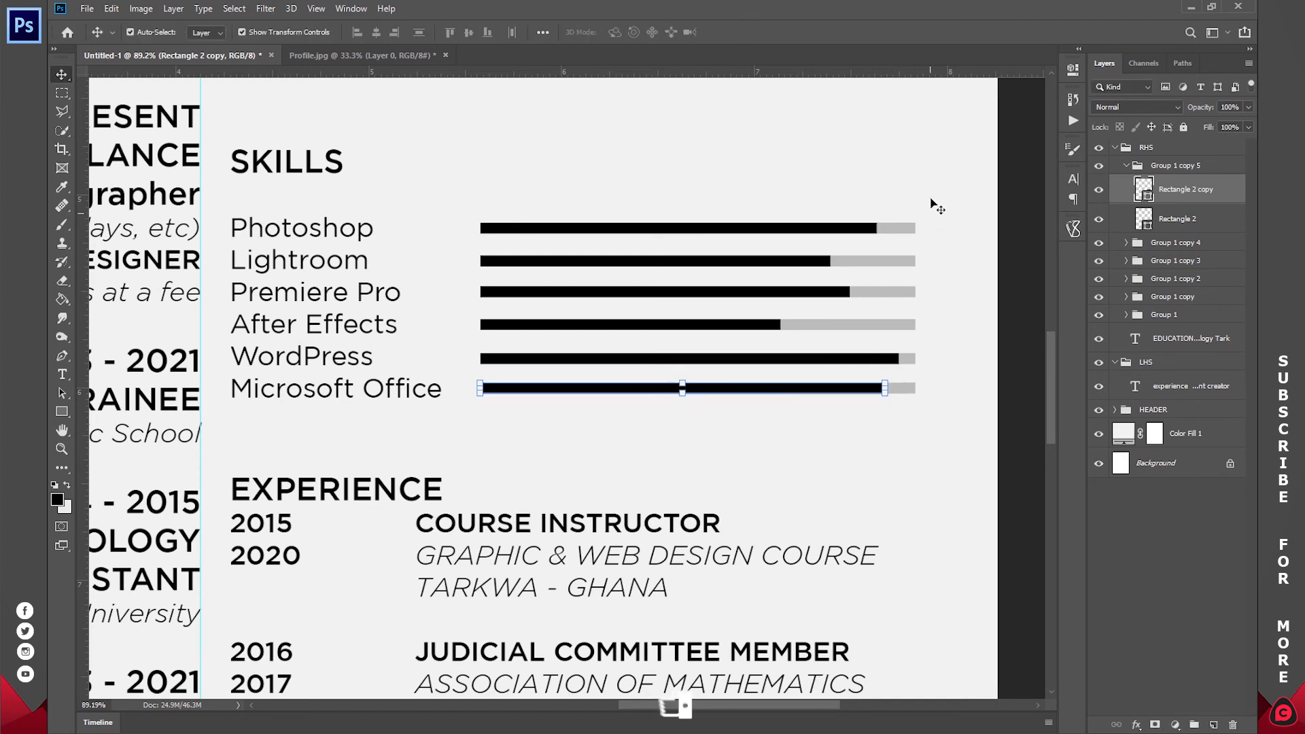
pyautogui.click(1116, 148)
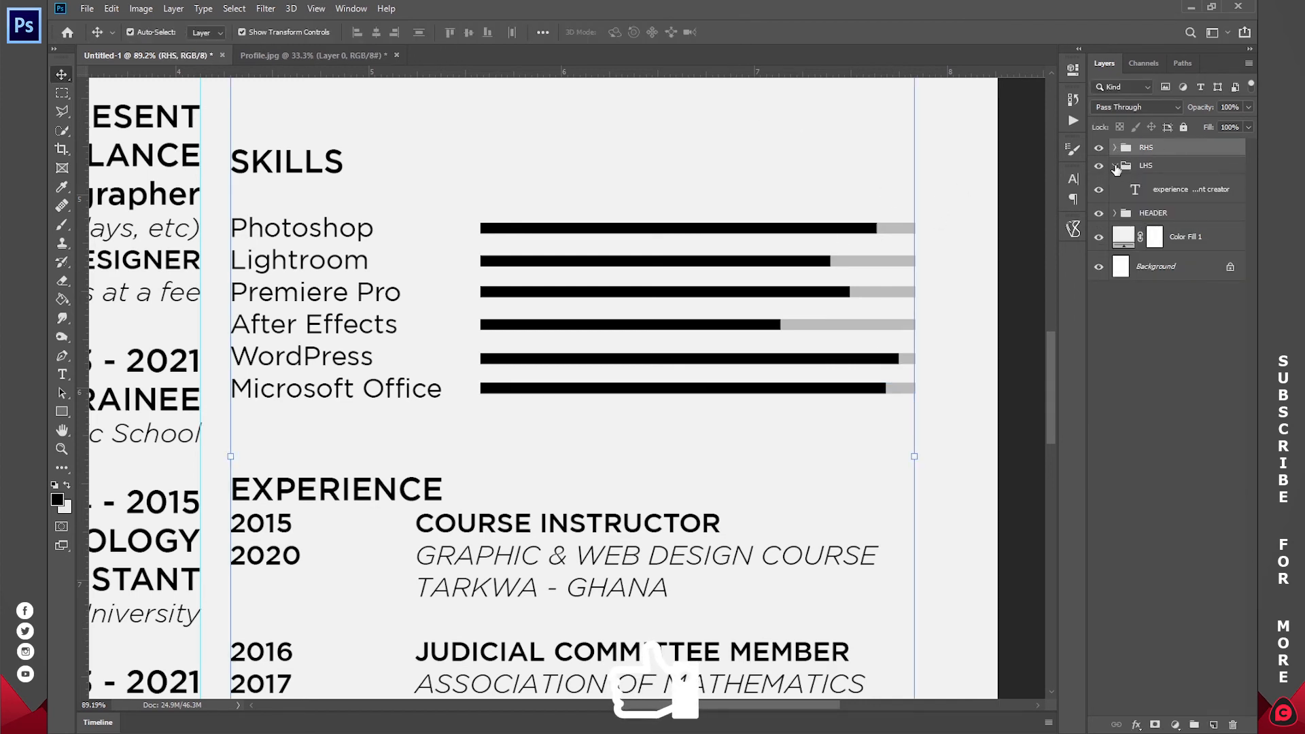
# - Collapse the LHS group and zoom in on the About Me and Contact area
pyautogui.click(1114, 165)
pyautogui.press('z')
pyautogui.click(472, 31)
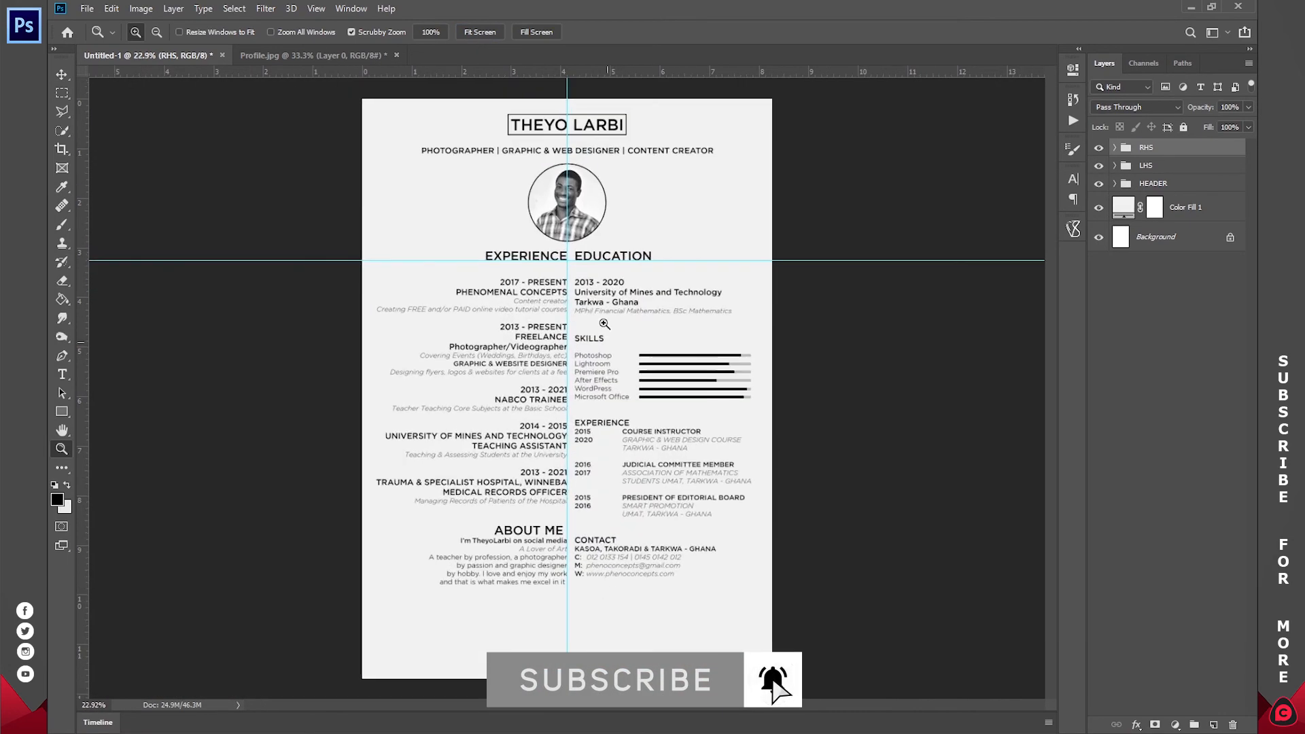
pyautogui.click(576, 576)
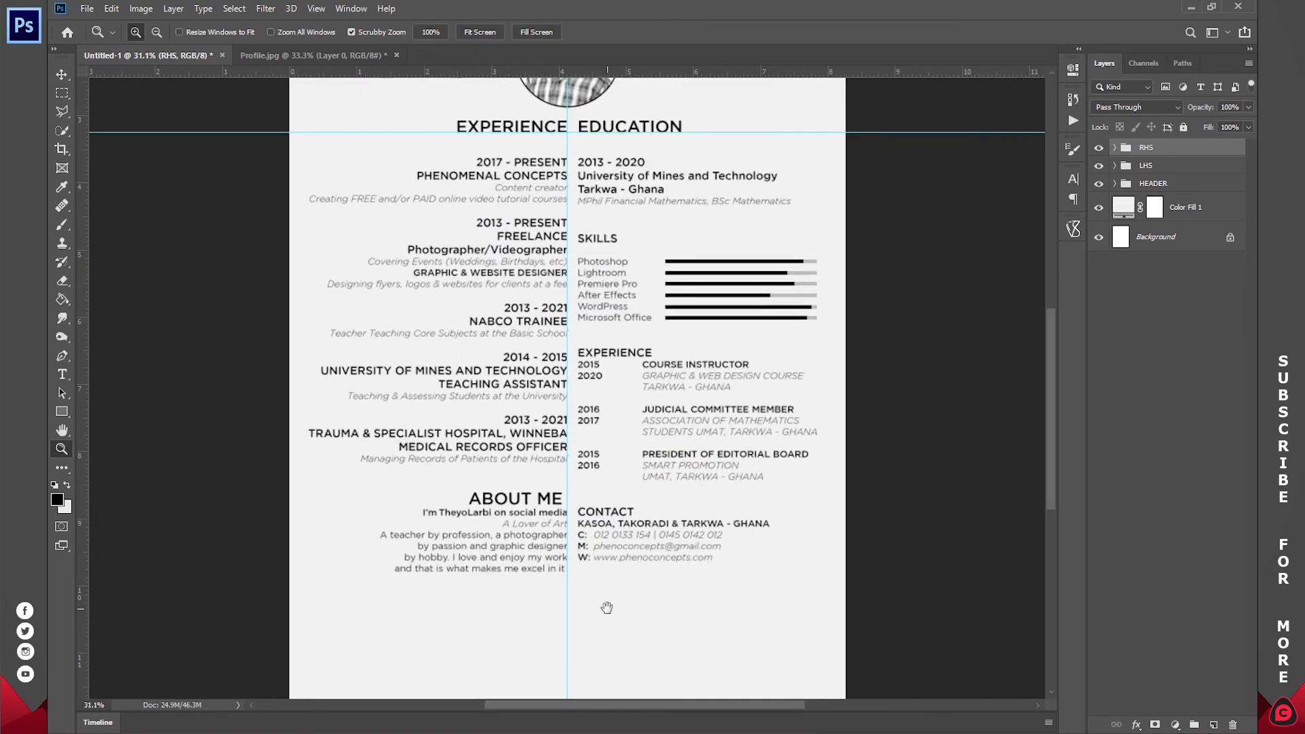
pyautogui.scroll(-3, 603, 690)
pyautogui.click(609, 453)
pyautogui.moveTo(614, 475); pyautogui.dragTo(603, 471)
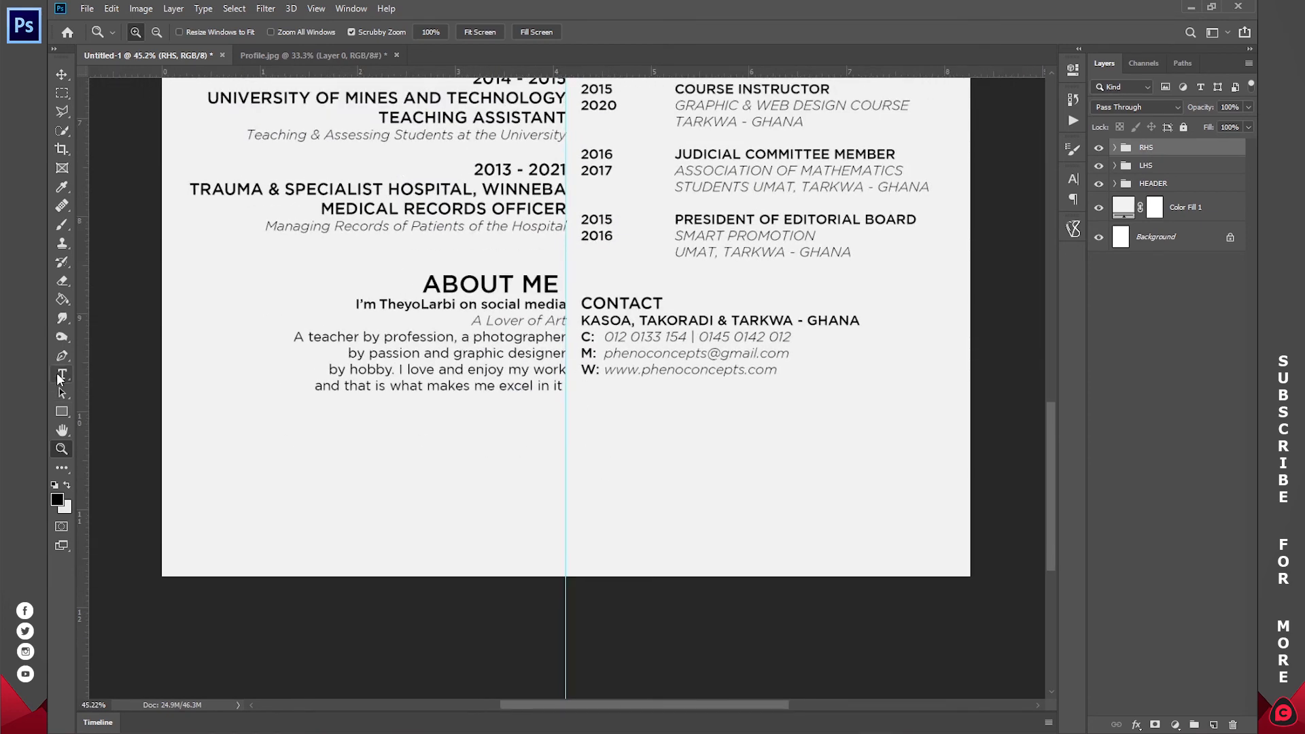
# - Add a REFERENCES heading in Medium 18 pt, centred on the guide
pyautogui.click(57, 375)
pyautogui.click(565, 445)
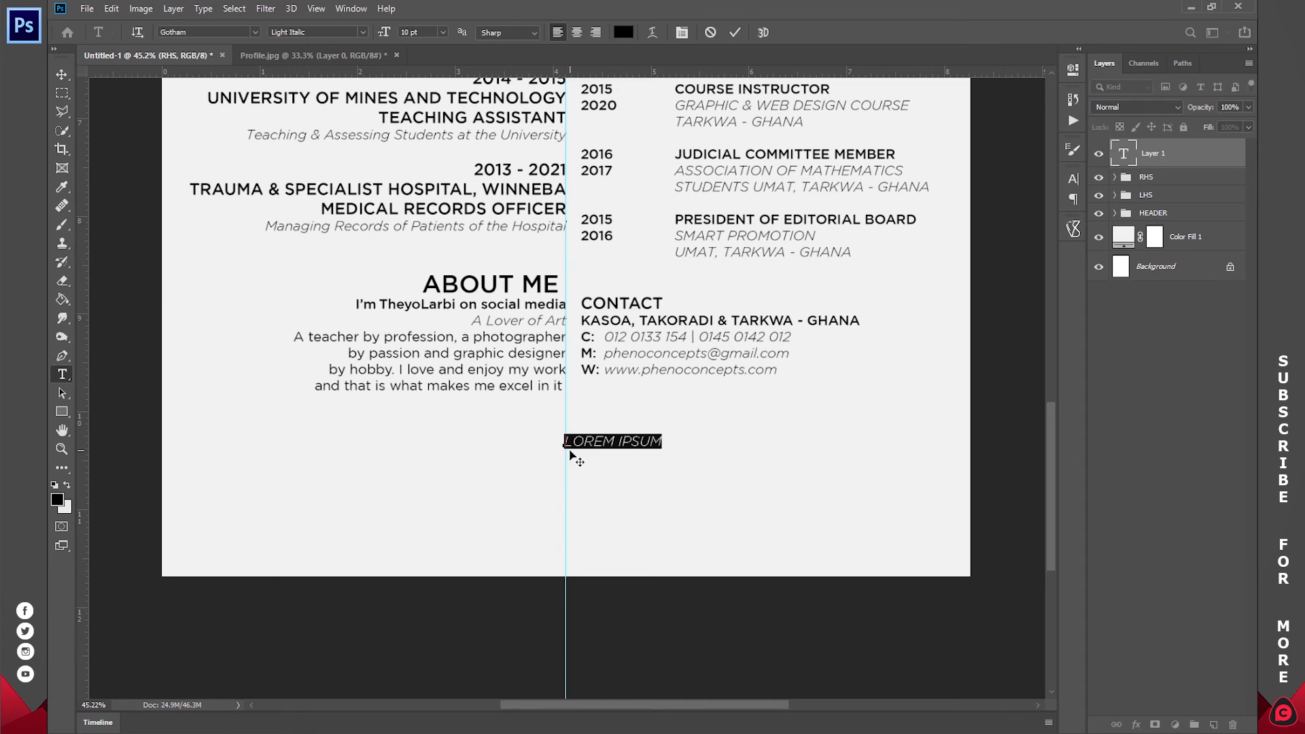
pyautogui.write('RF_ERENCES')
pyautogui.hotkey('ctrl', 'a')
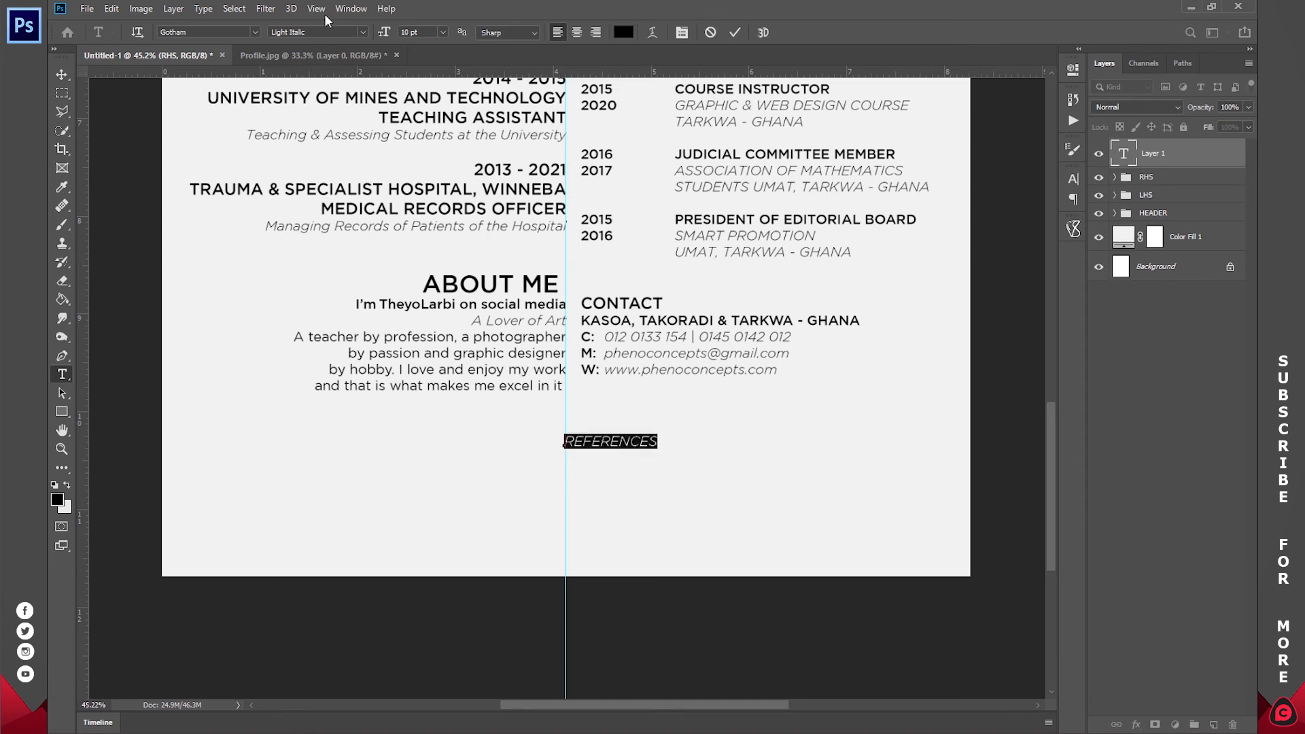
pyautogui.click(360, 34)
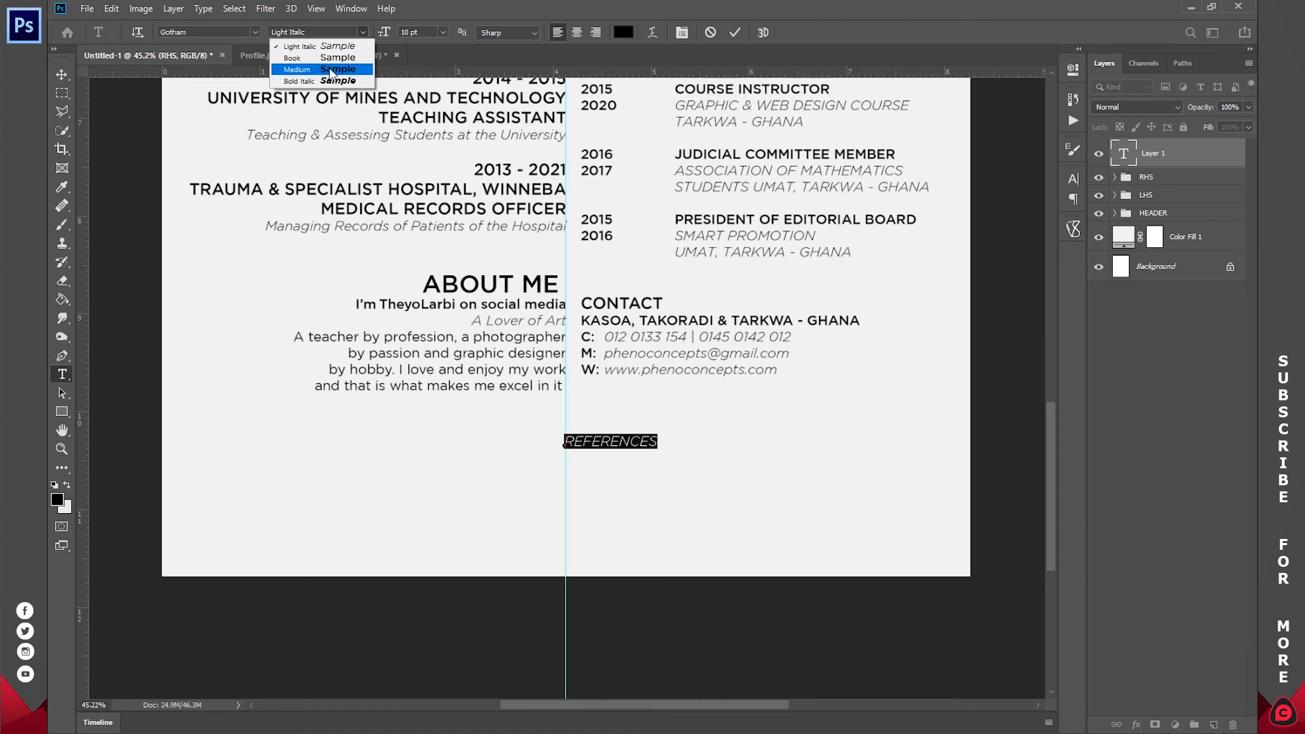
pyautogui.click(327, 76)
pyautogui.click(442, 32)
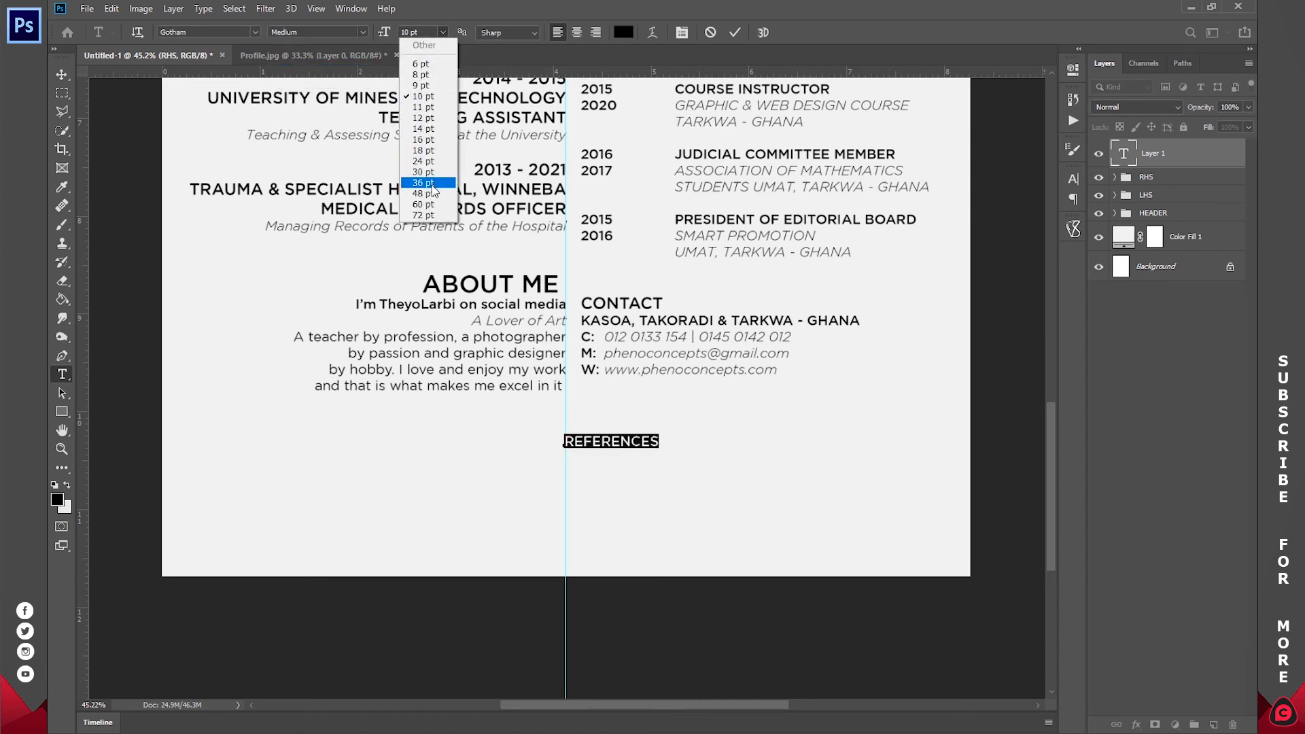
pyautogui.click(425, 139)
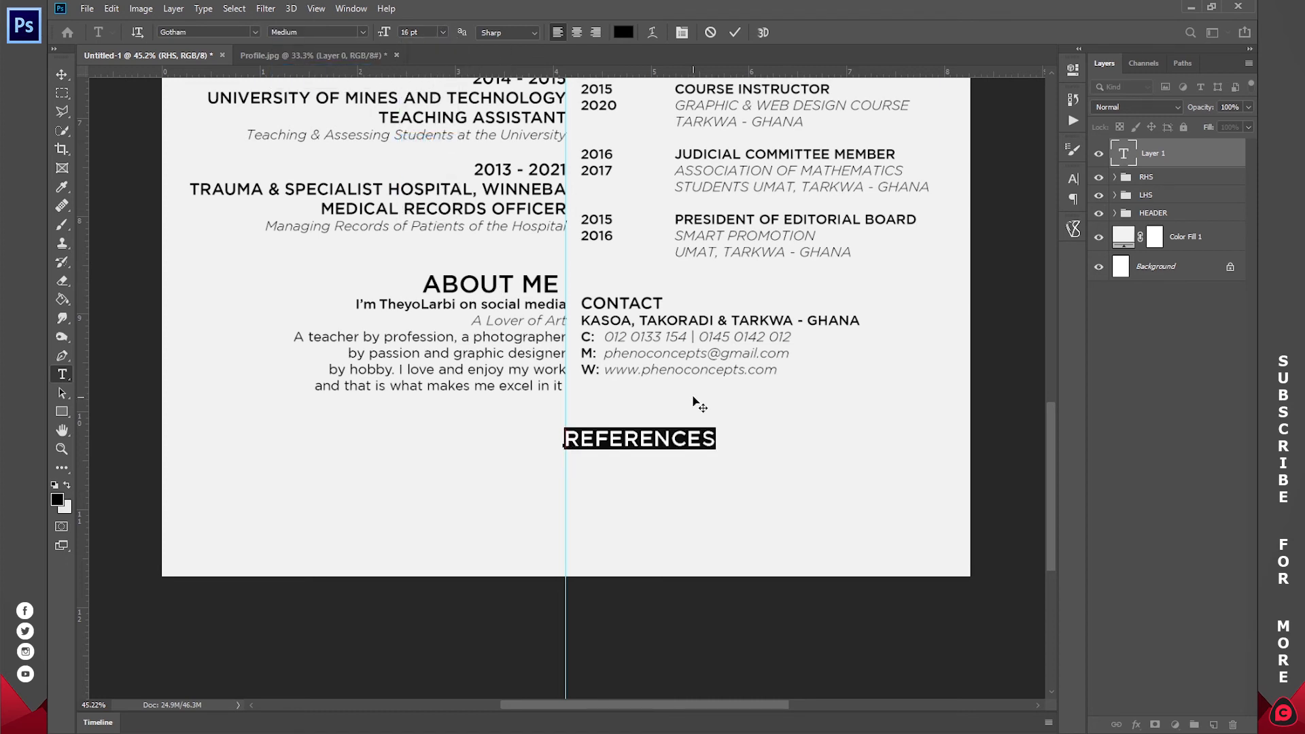
pyautogui.click(443, 34)
pyautogui.click(432, 151)
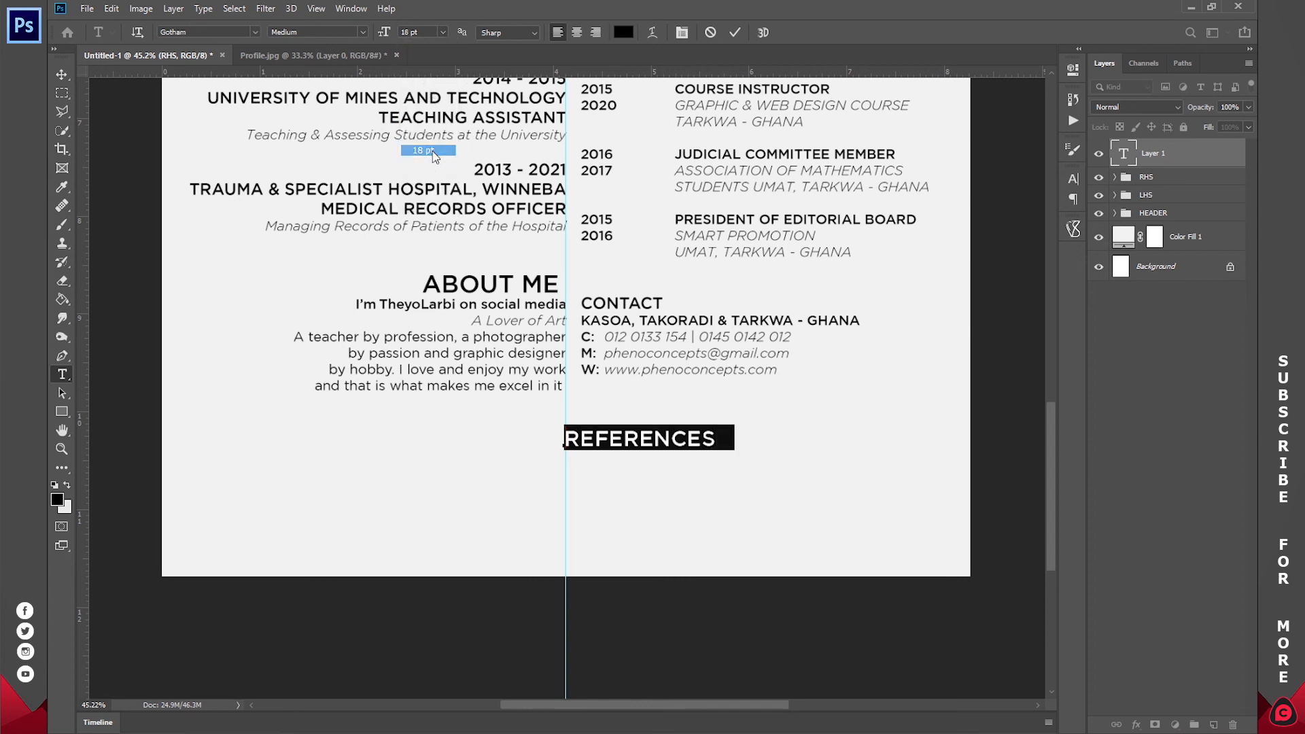
pyautogui.click(577, 32)
pyautogui.click(583, 437)
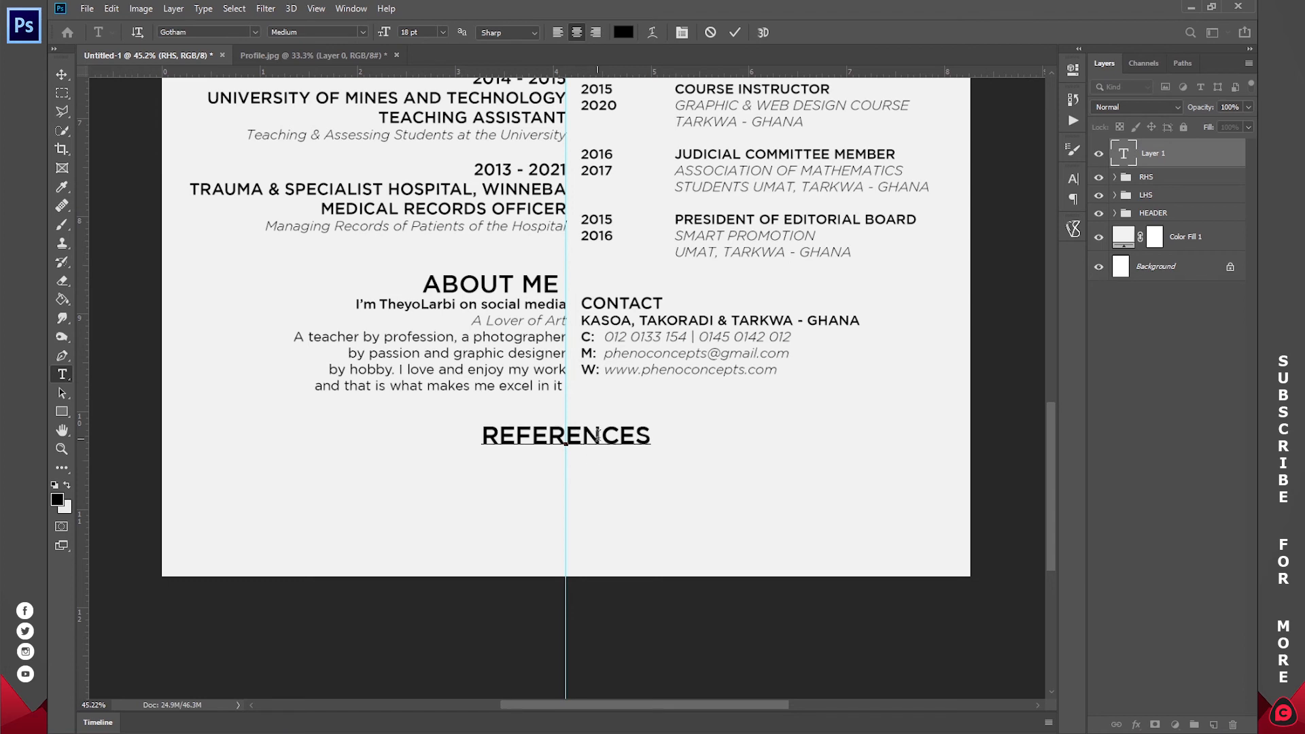
pyautogui.click(735, 32)
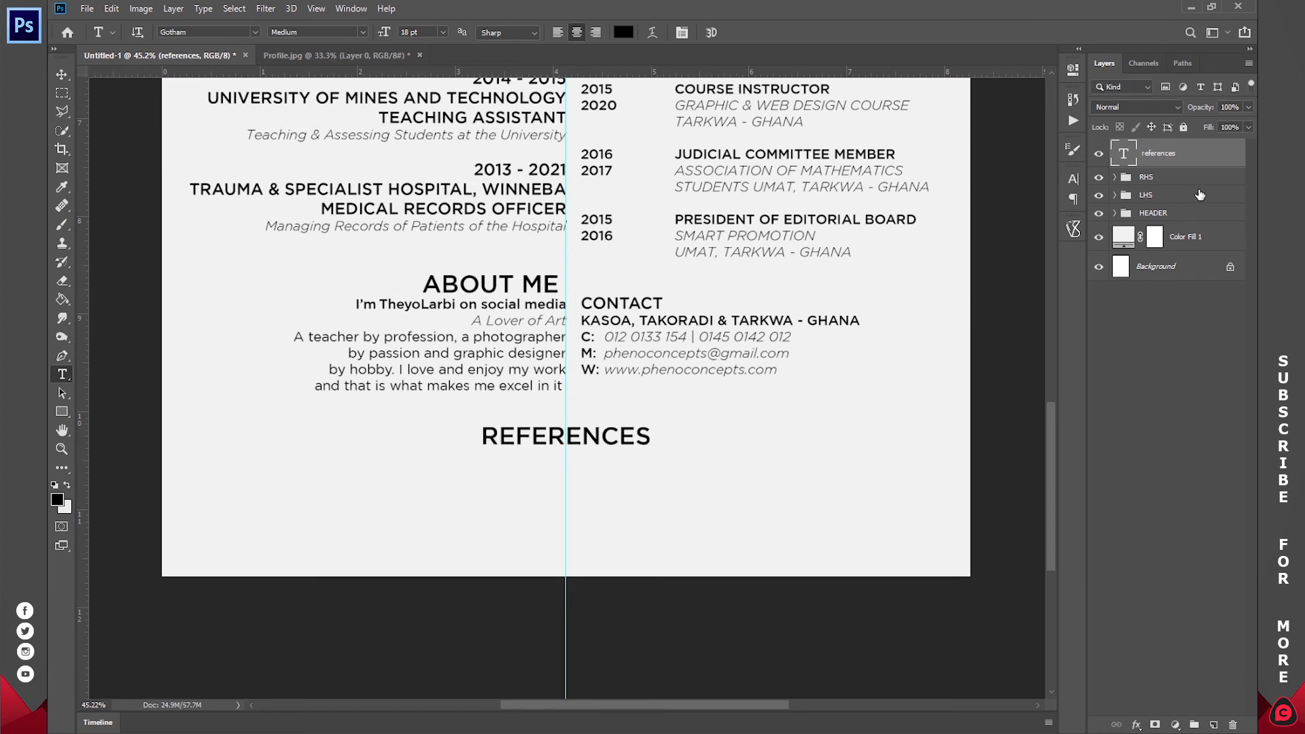
# - Group the REFERENCES layer into a group named CENTER and collapse it
pyautogui.hotkey('ctrl', 'g')
pyautogui.doubleClick(1153, 149)
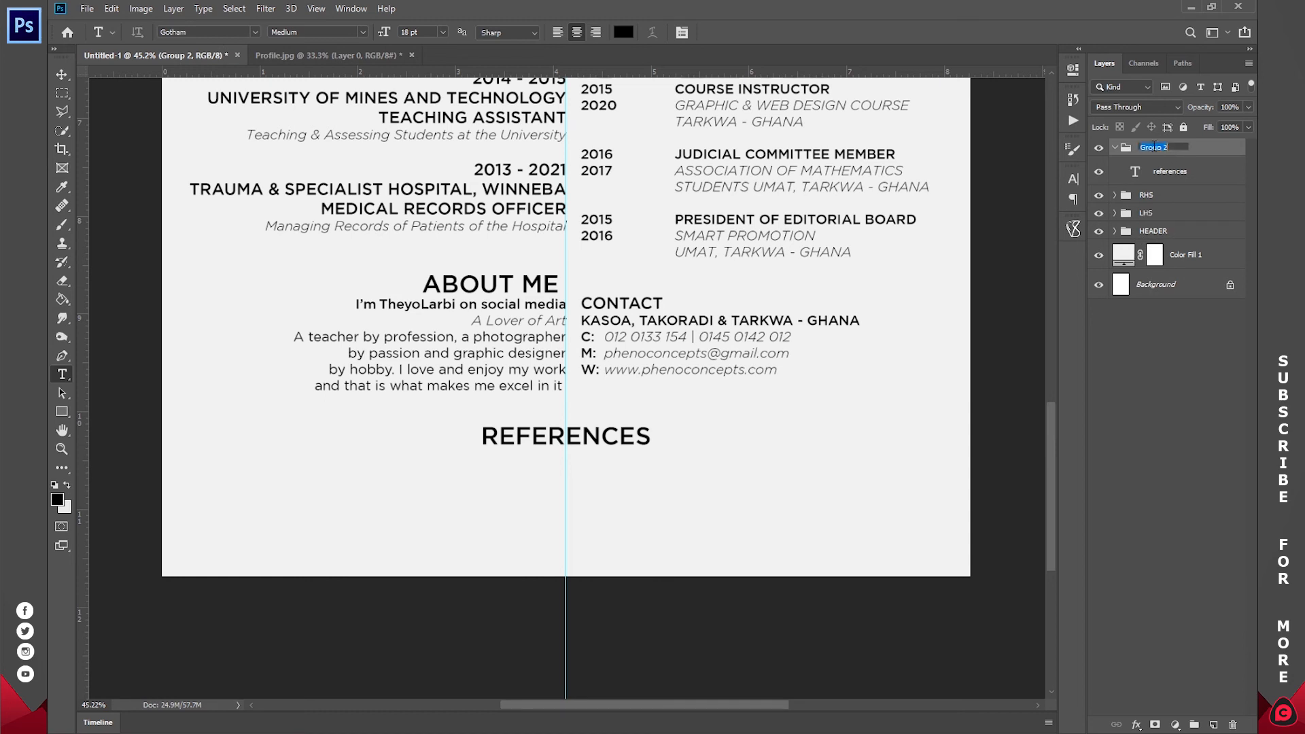
pyautogui.write('CENTER')
pyautogui.press('Return')
pyautogui.click(1115, 147)
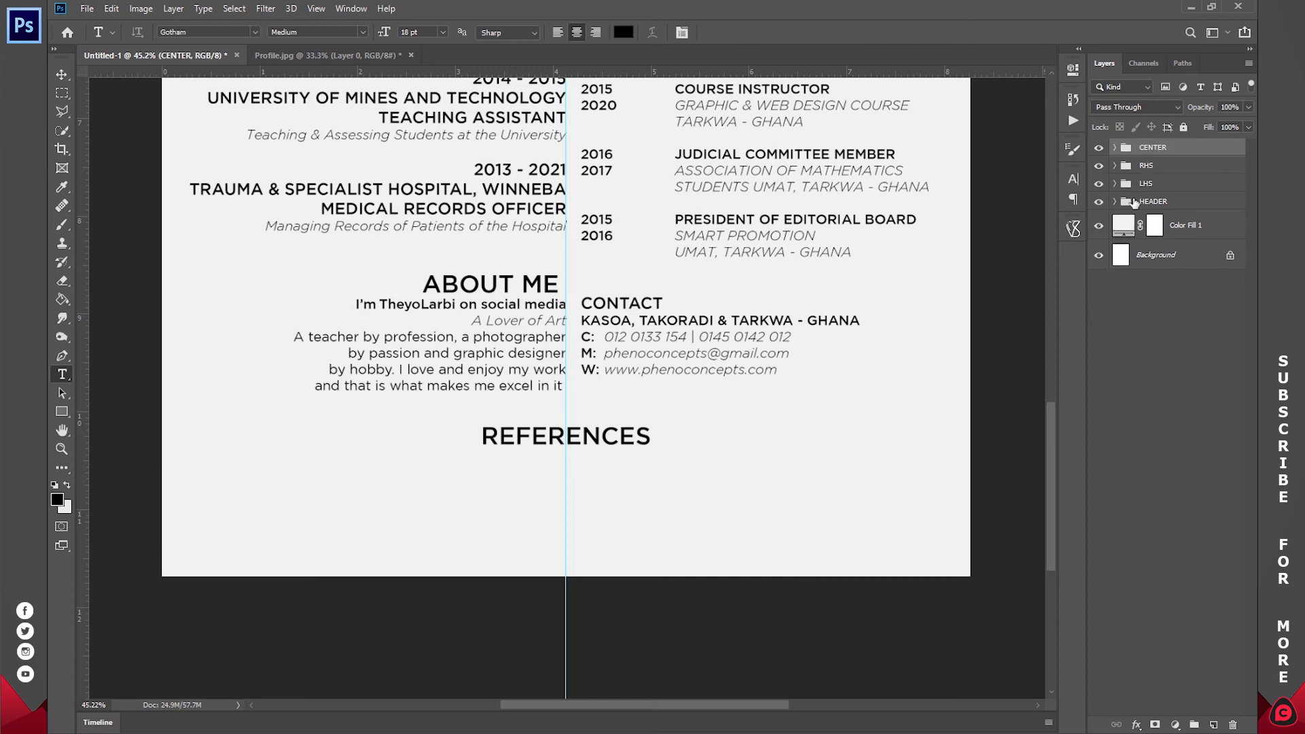
# - Copy the reference contact lines from the Word document and start a text block below REFERENCES
pyautogui.hotkey('alt', 'Tab')
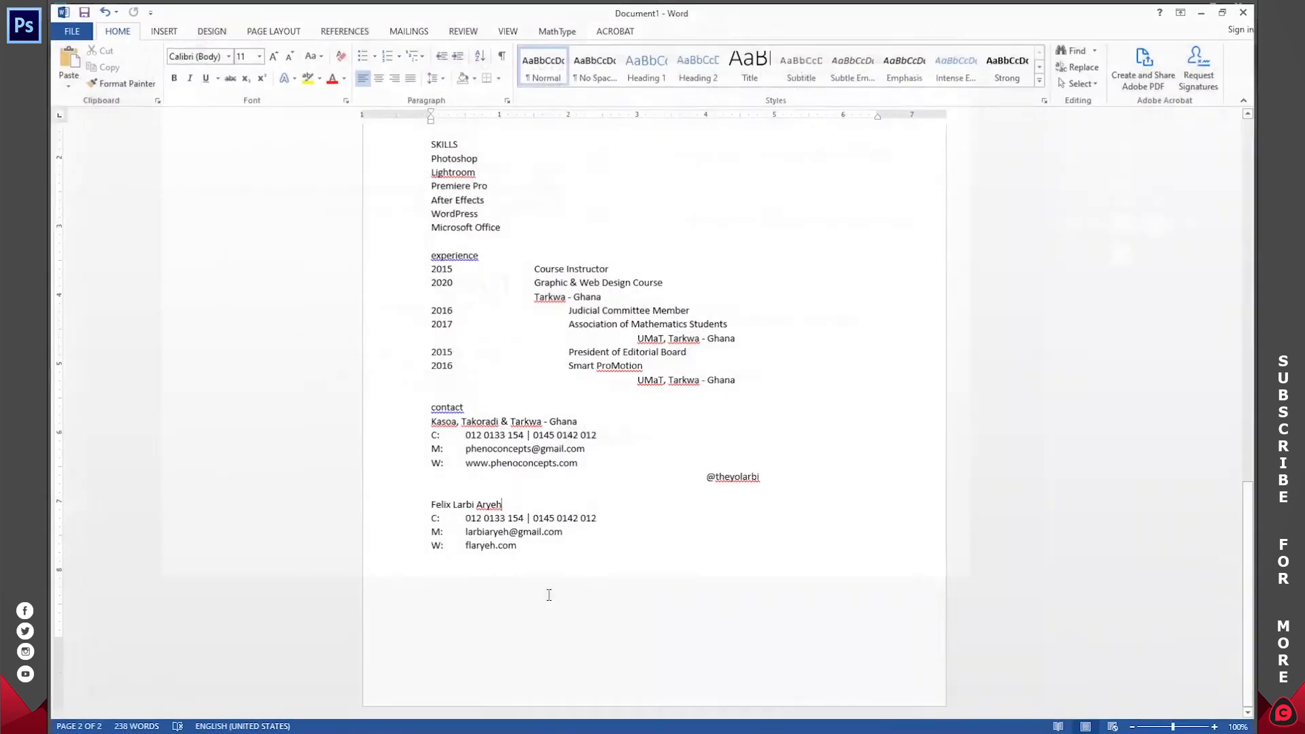
pyautogui.moveTo(479, 556); pyautogui.dragTo(430, 502)
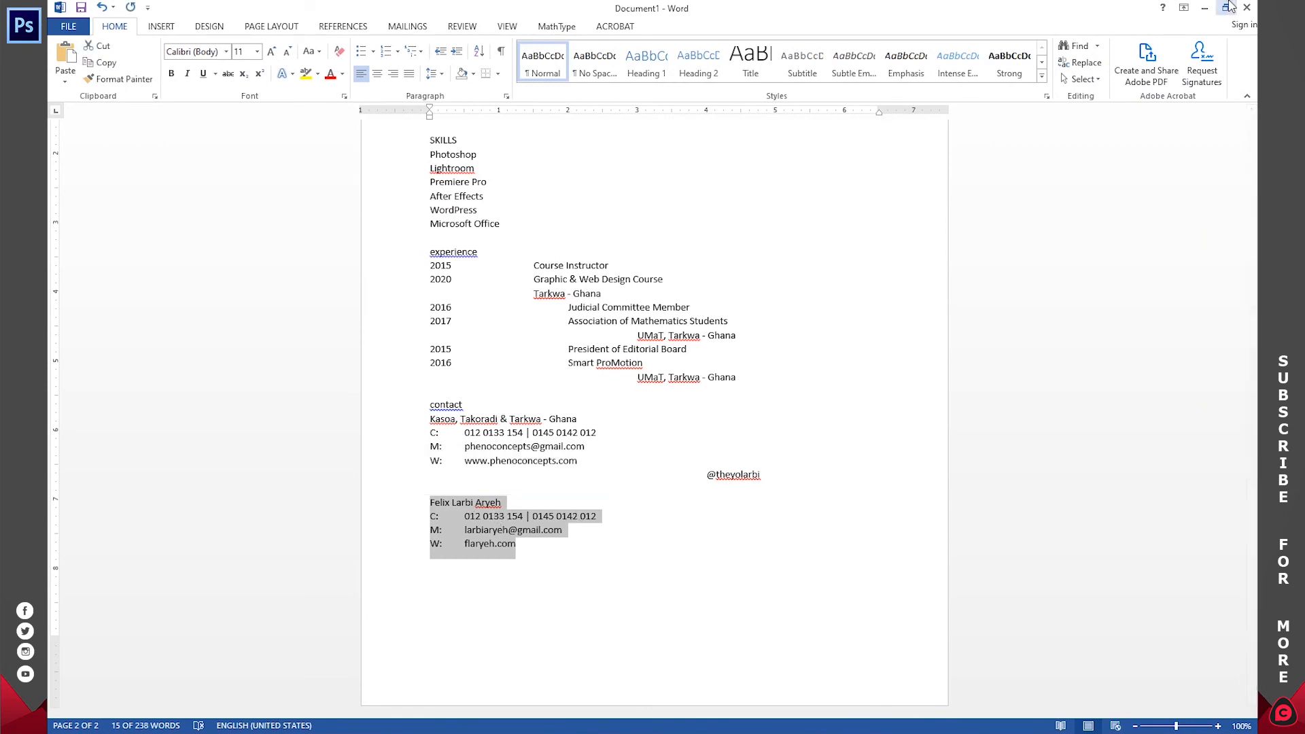
pyautogui.hotkey('alt', 'Tab')
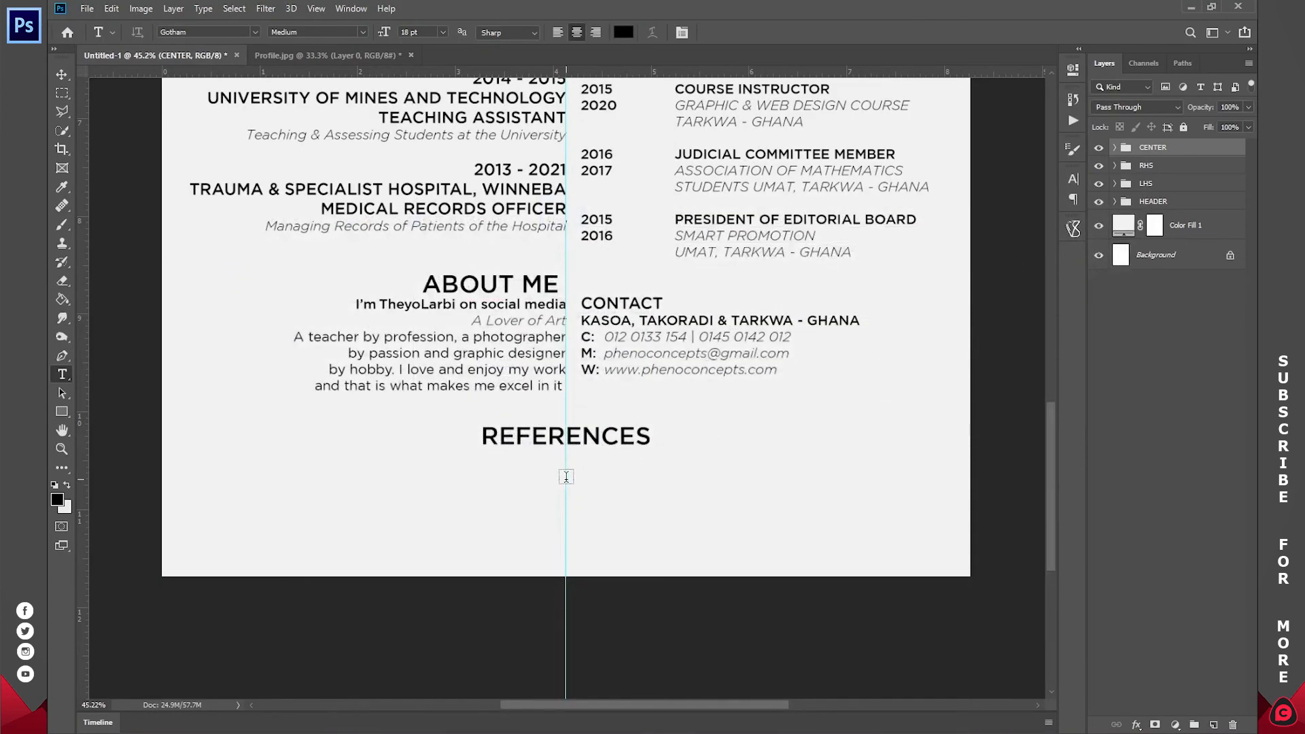
pyautogui.click(564, 476)
# - Paste the reference contact details at 10 pt with the name on its own line
pyautogui.hotkey('ctrl', 'v')
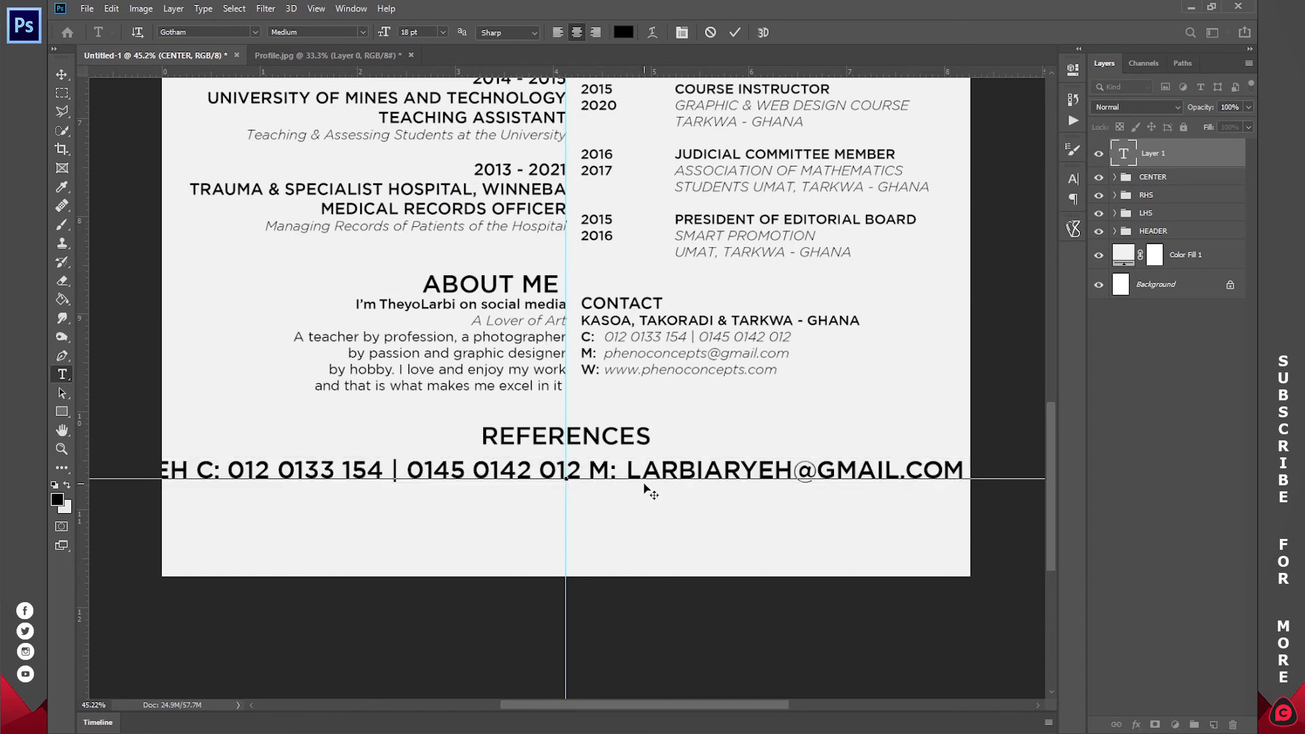
pyautogui.hotkey('ctrl', 'a')
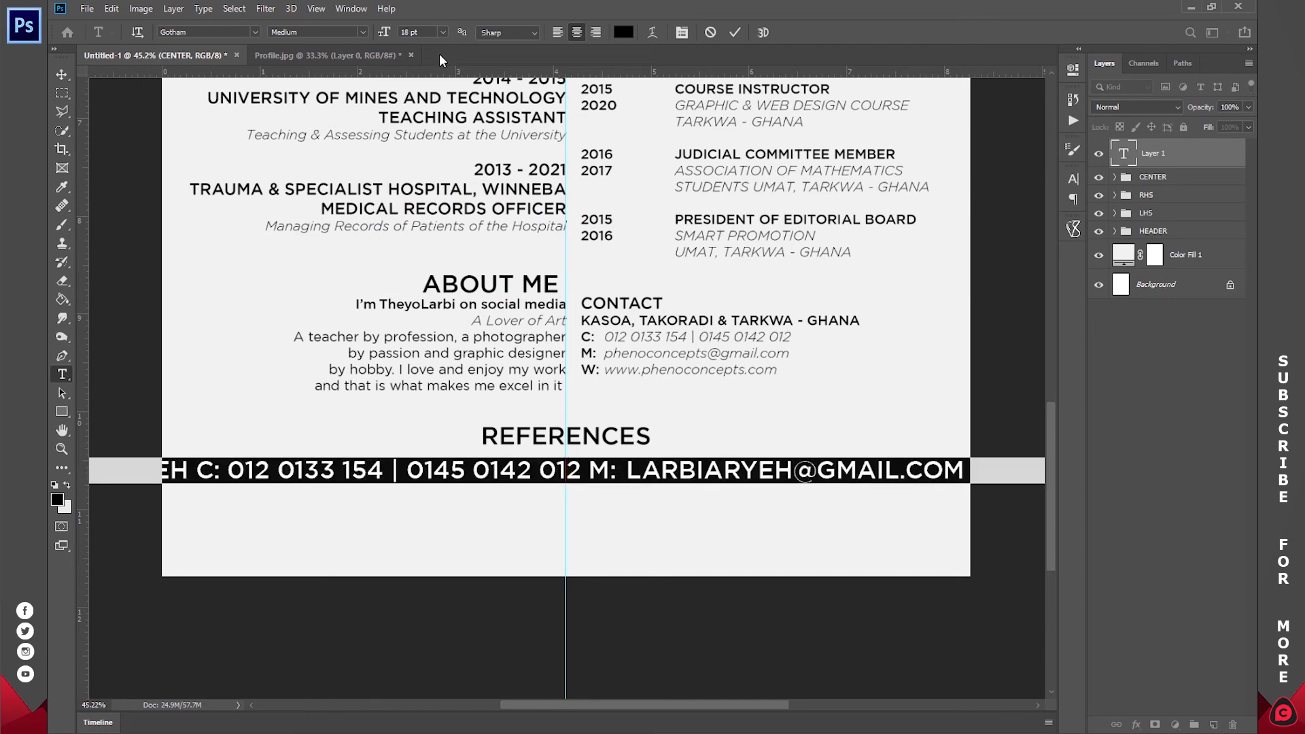
pyautogui.click(443, 32)
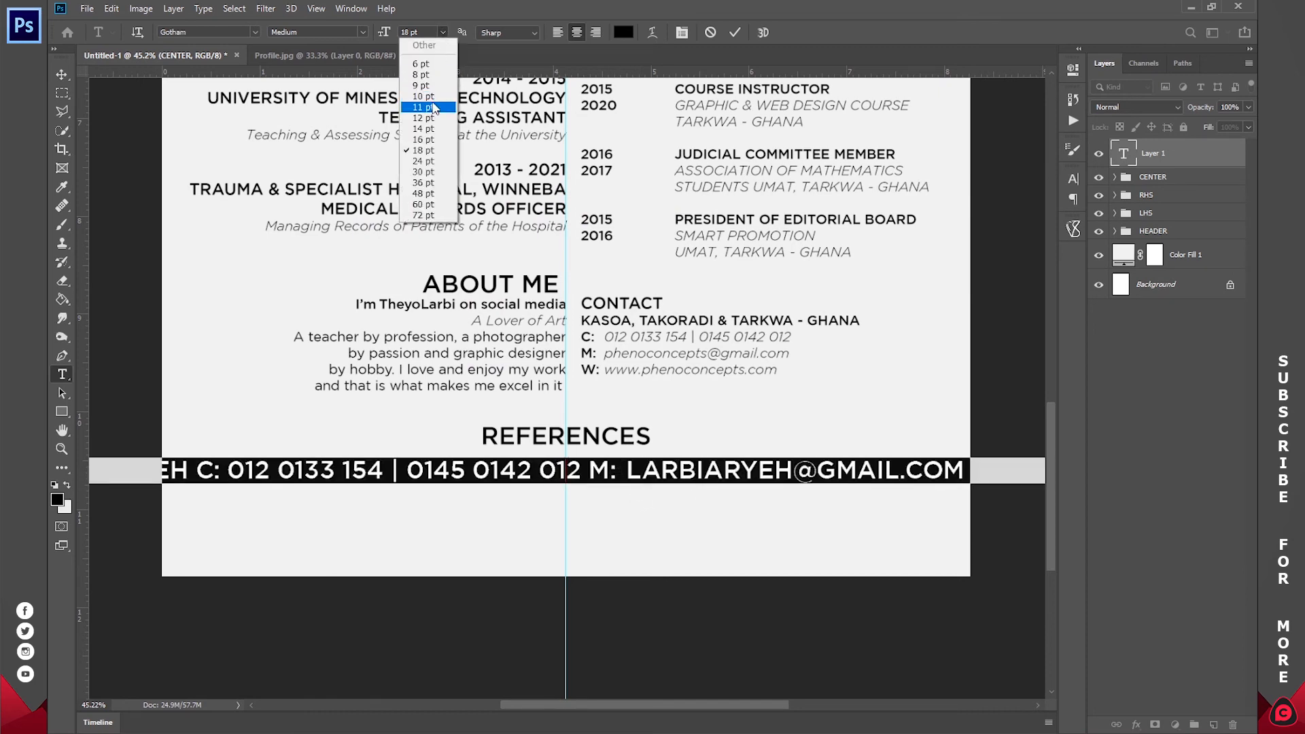
pyautogui.click(425, 96)
pyautogui.click(596, 469)
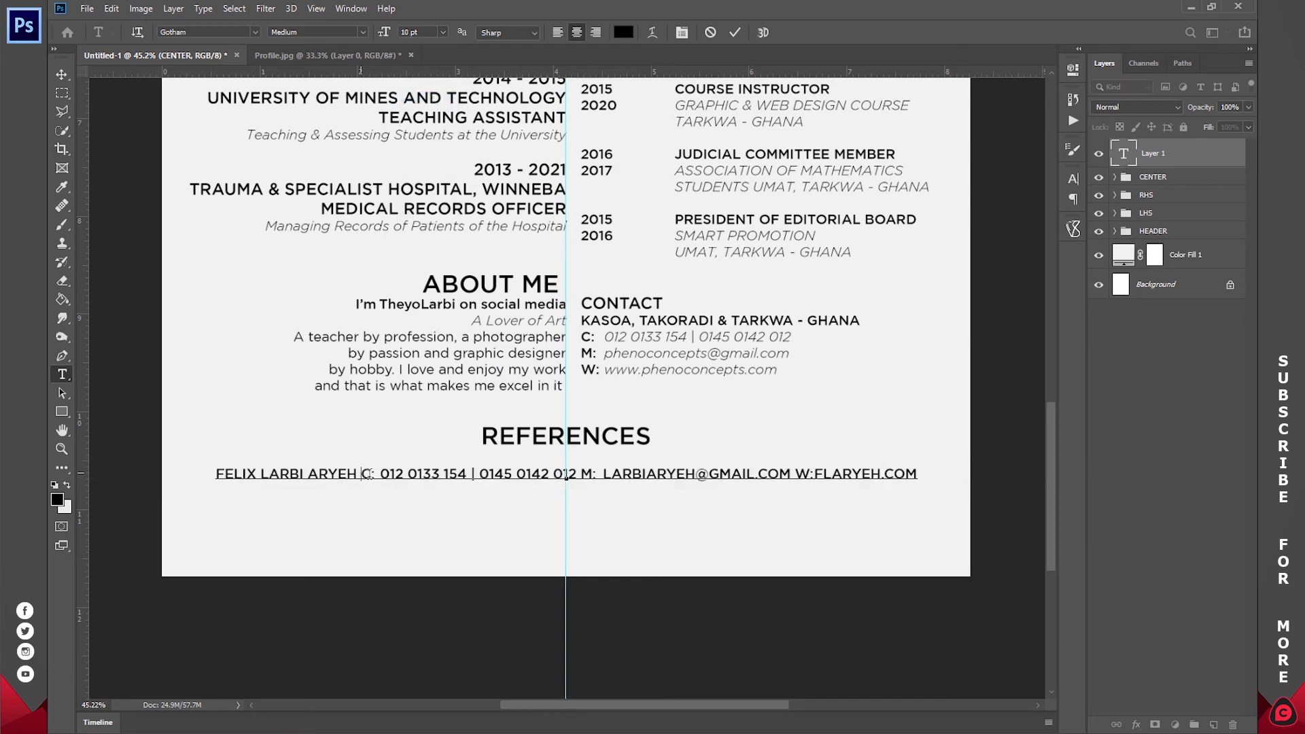
pyautogui.press('Return')
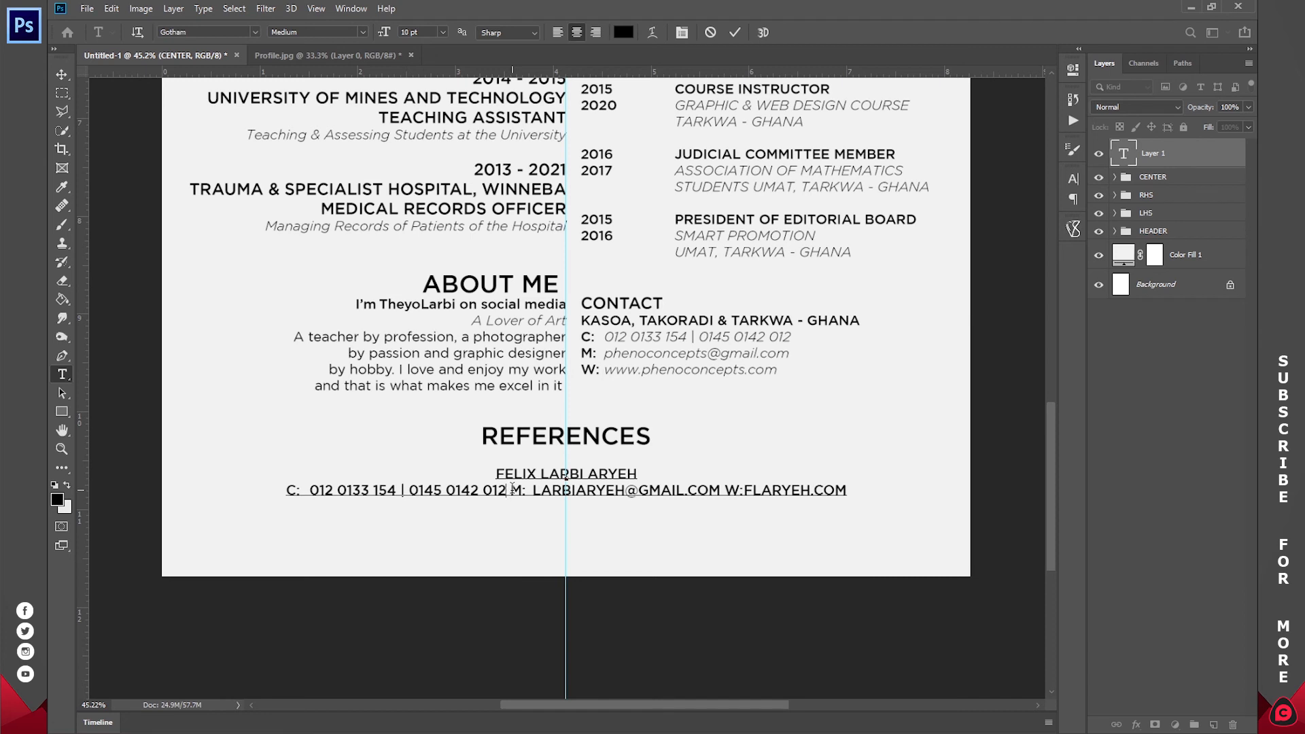
# - Put e-mail and website on separate lines, restyle values light italic, and move the layer into CENTER
pyautogui.click(511, 489)
pyautogui.press('Return')
pyautogui.click(613, 506)
pyautogui.press('Return')
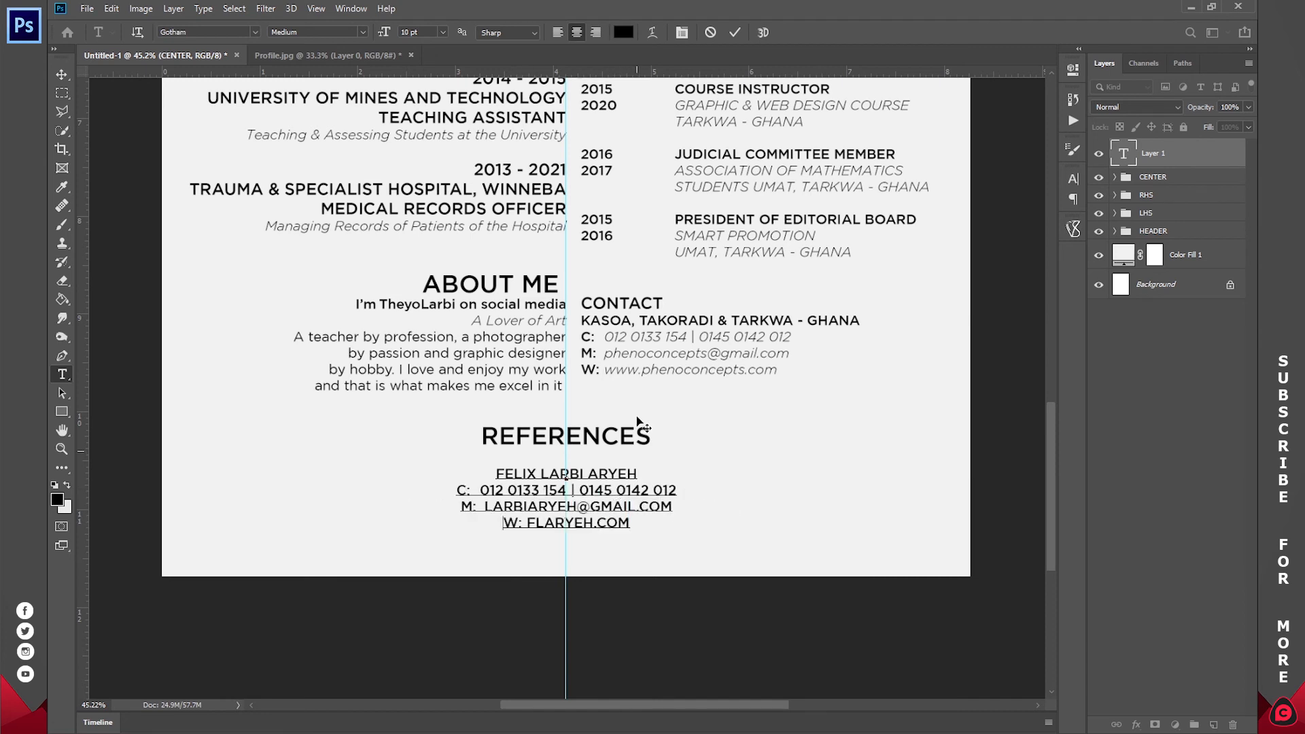
pyautogui.click(733, 34)
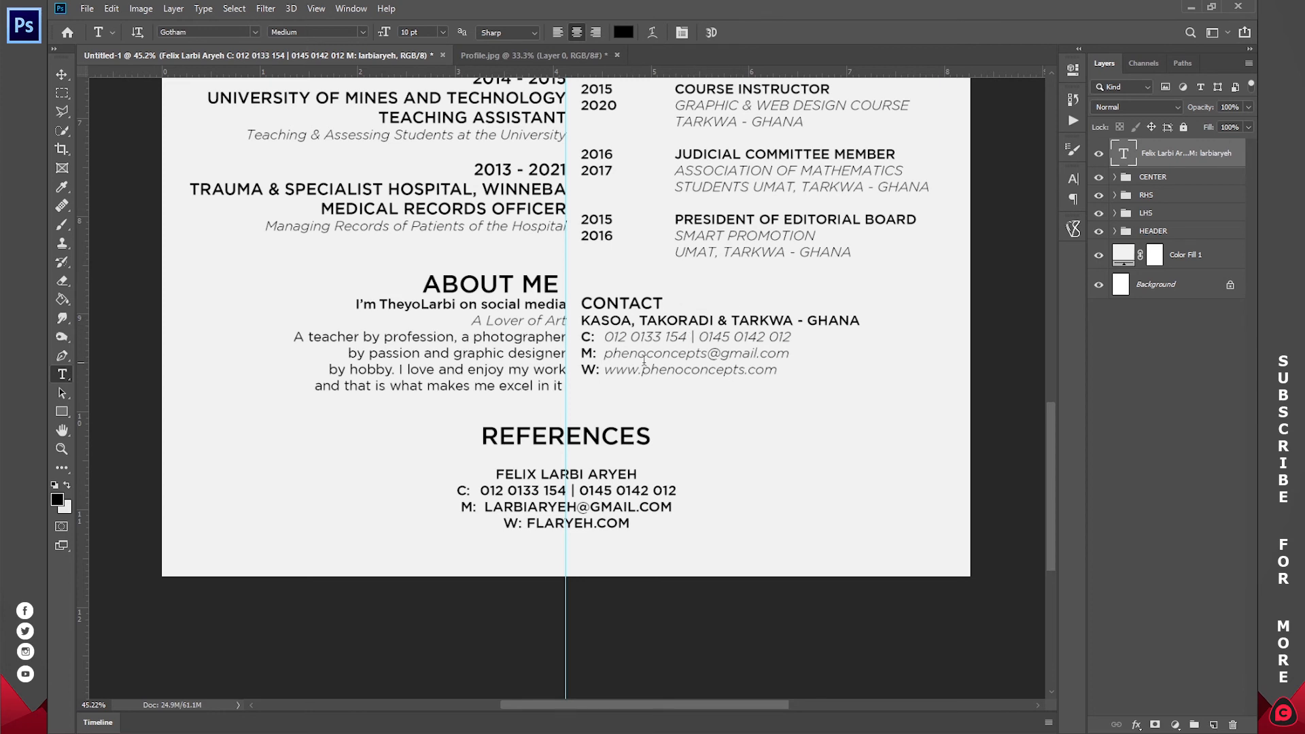
pyautogui.moveTo(630, 523); pyautogui.dragTo(526, 523)
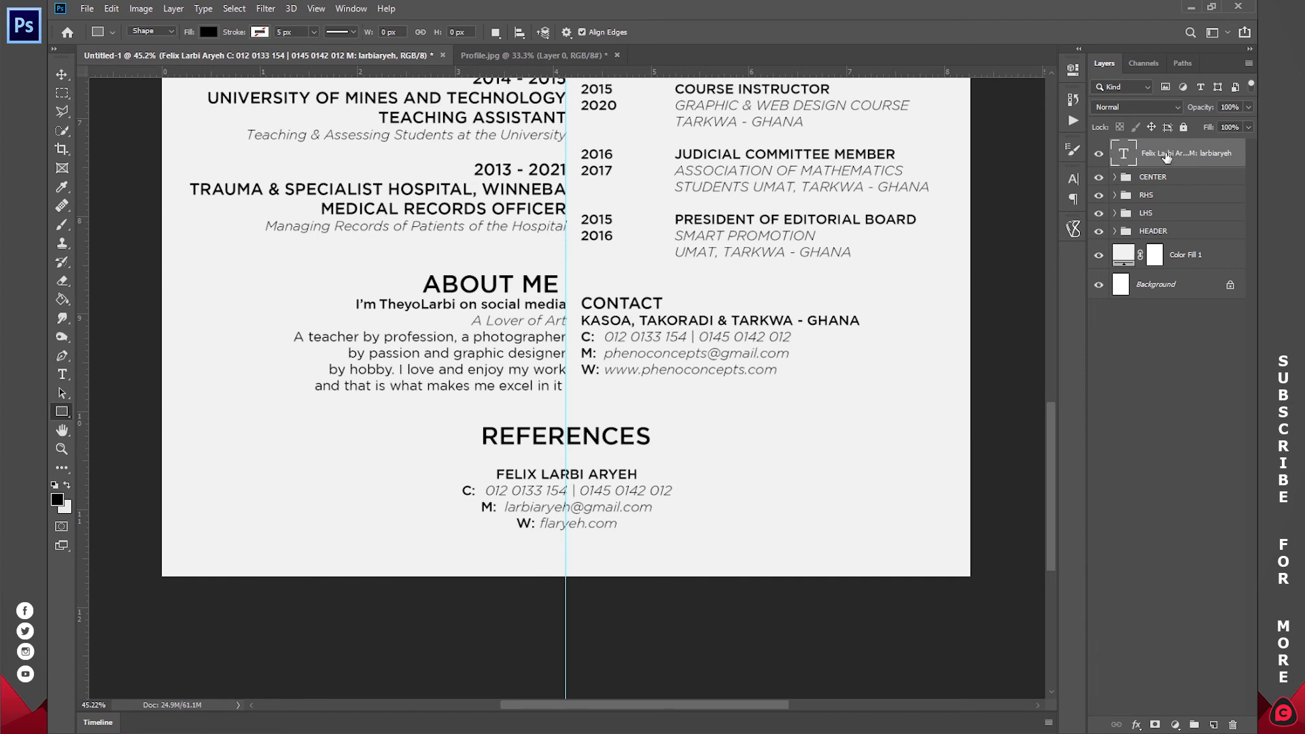
pyautogui.moveTo(1159, 175); pyautogui.dragTo(1157, 174)
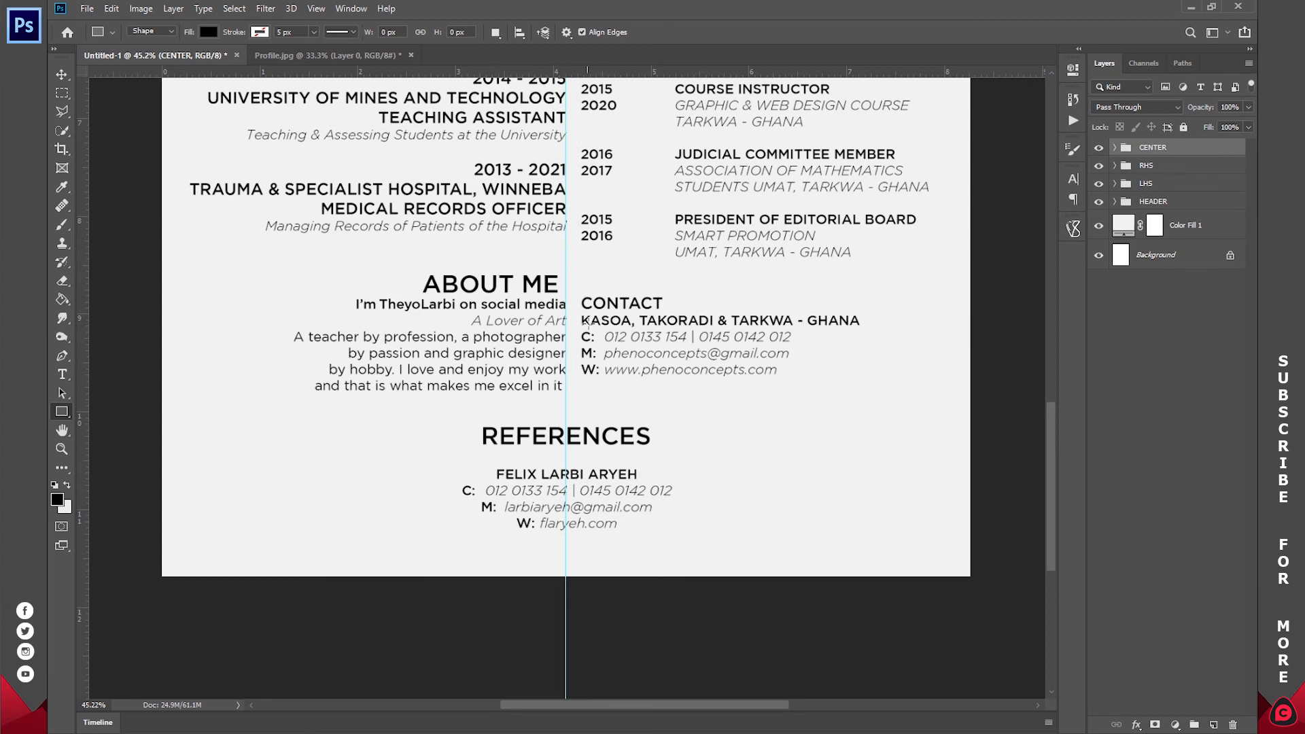
# - Draw a horizontal line across the page above REFERENCES with the Line Tool
pyautogui.rightClick(59, 413)
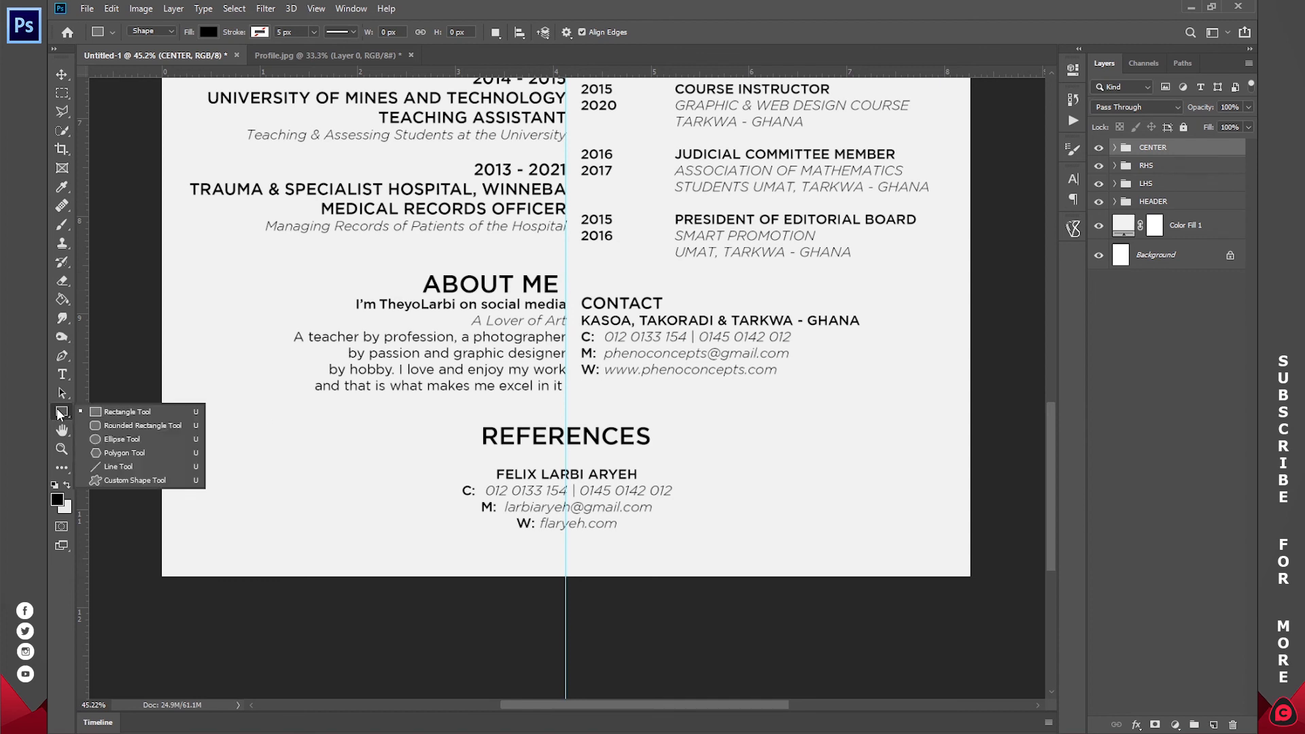
pyautogui.click(123, 467)
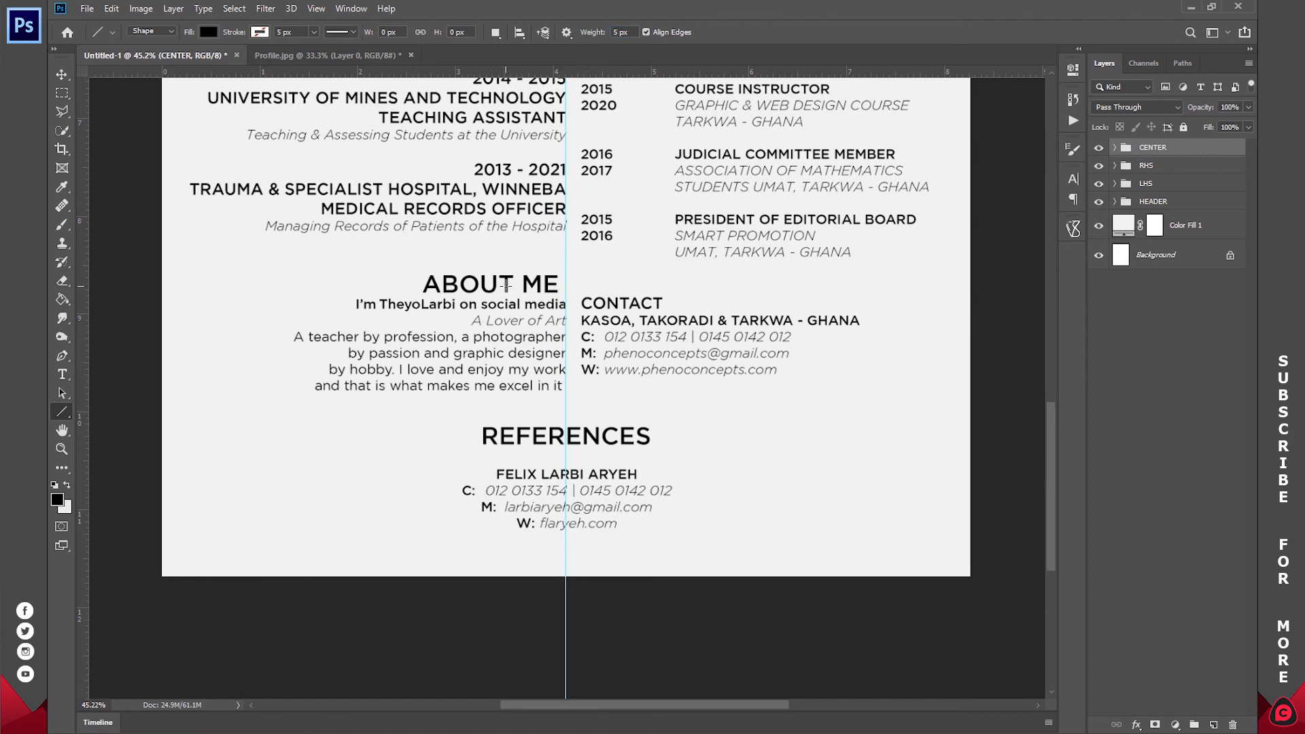
pyautogui.scroll(10, 506, 285)
pyautogui.scroll(-5, 617, 428)
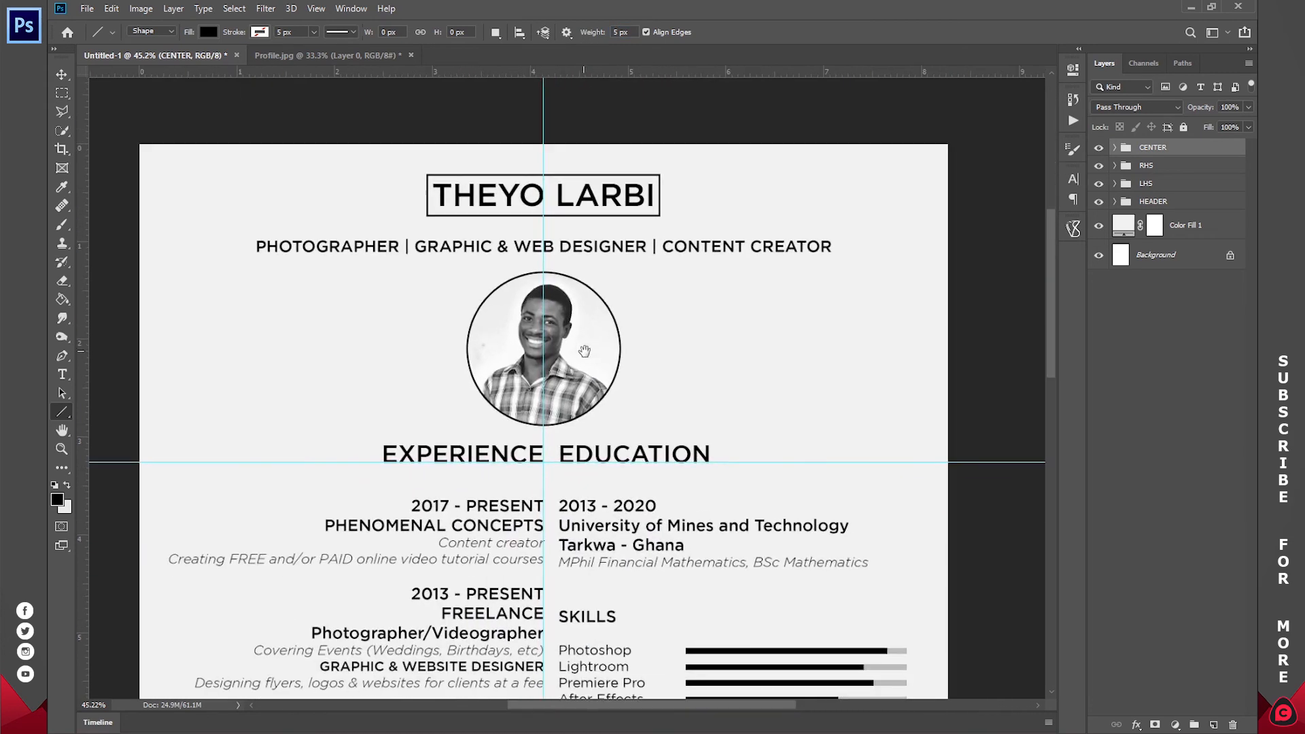
pyautogui.scroll(-12, 600, 528)
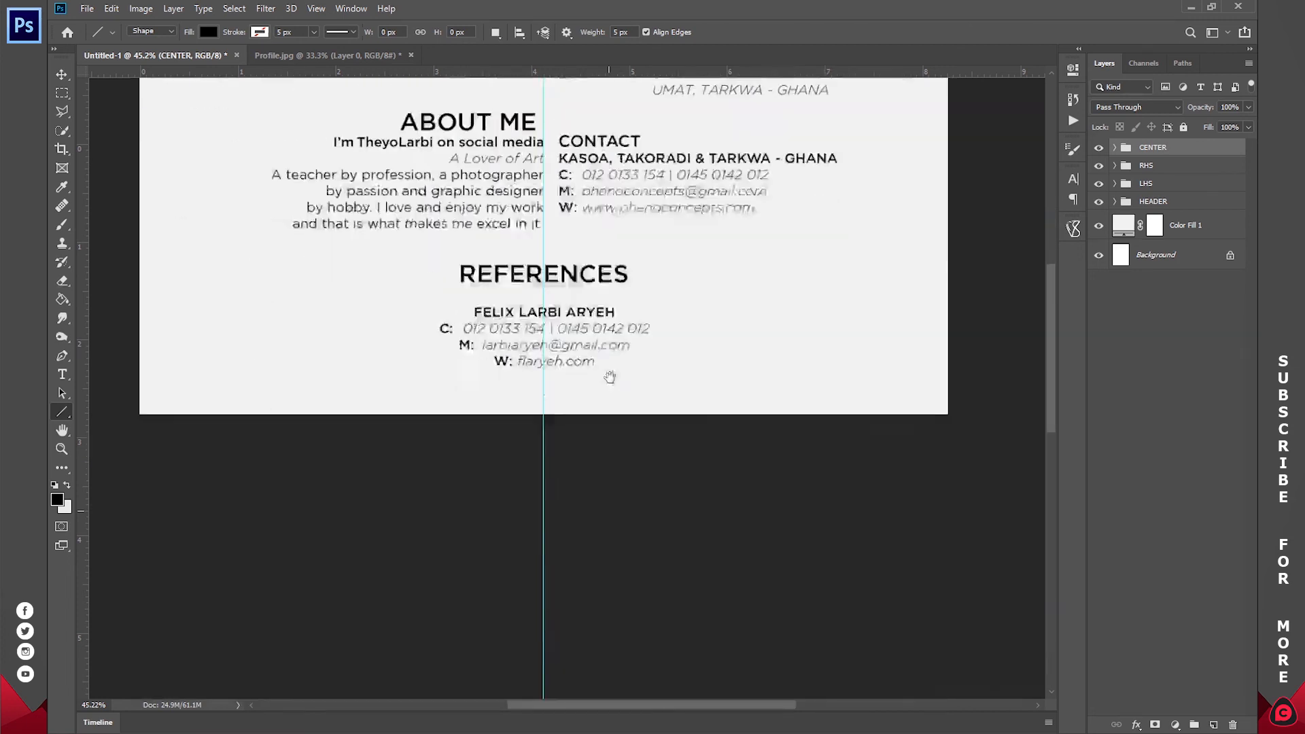
pyautogui.scroll(3, 618, 524)
pyautogui.moveTo(193, 409); pyautogui.dragTo(887, 409)
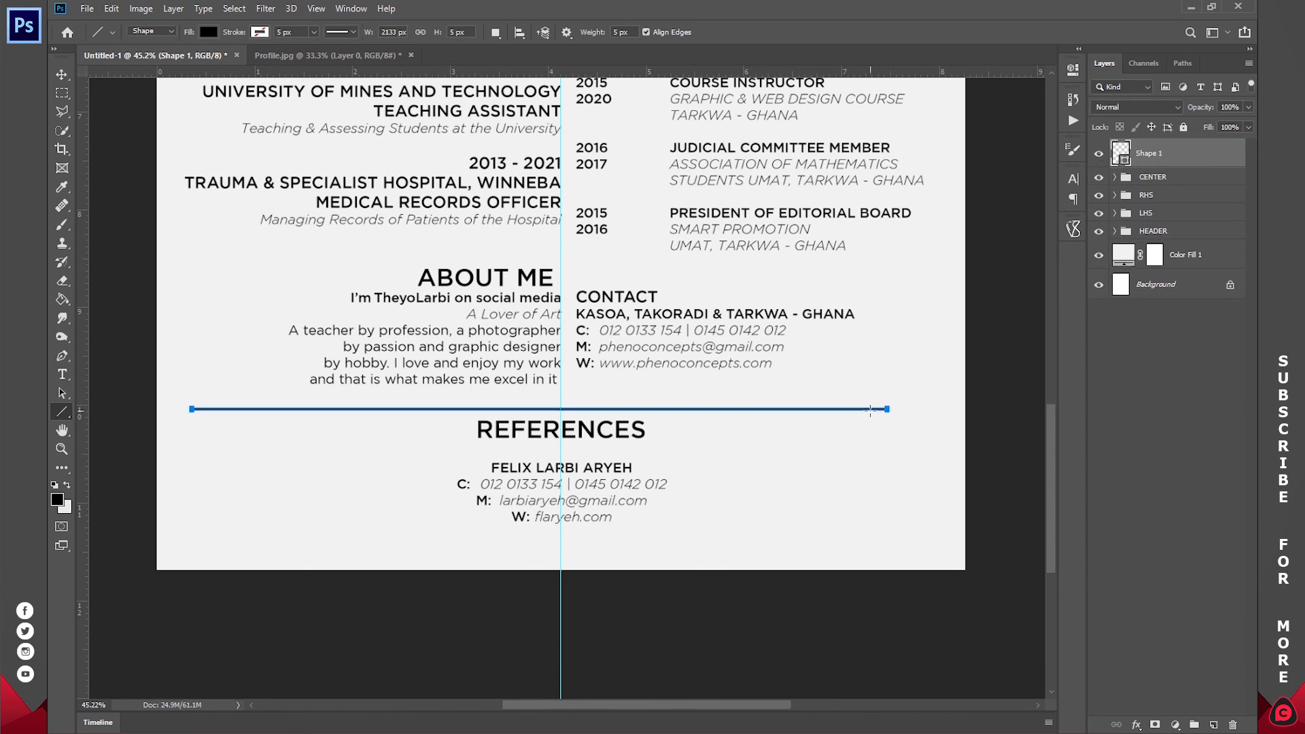
# - Centre the divider line on the page guide and fit the whole CV in view
pyautogui.press('v')
pyautogui.moveTo(664, 387); pyautogui.dragTo(686, 387)
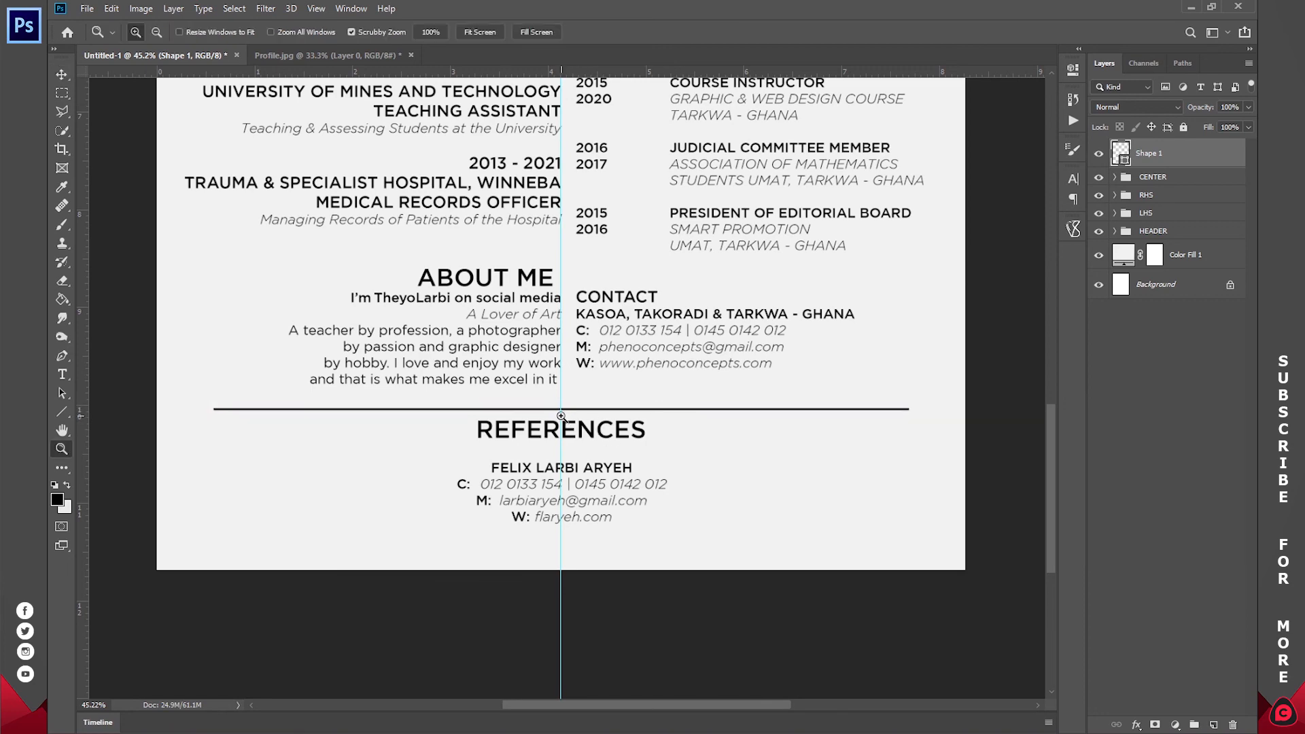
pyautogui.scroll(6, 561, 407)
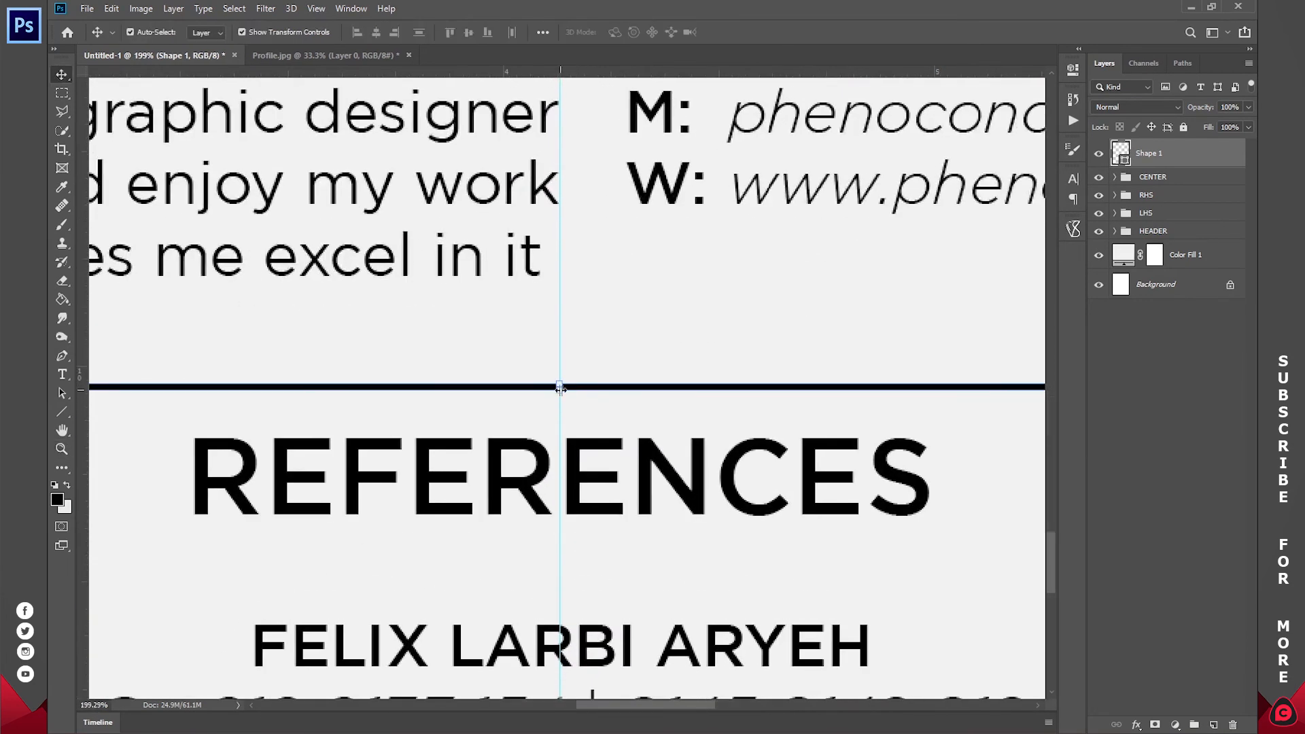
pyautogui.moveTo(688, 350); pyautogui.dragTo(646, 361)
pyautogui.press('z')
pyautogui.click(480, 32)
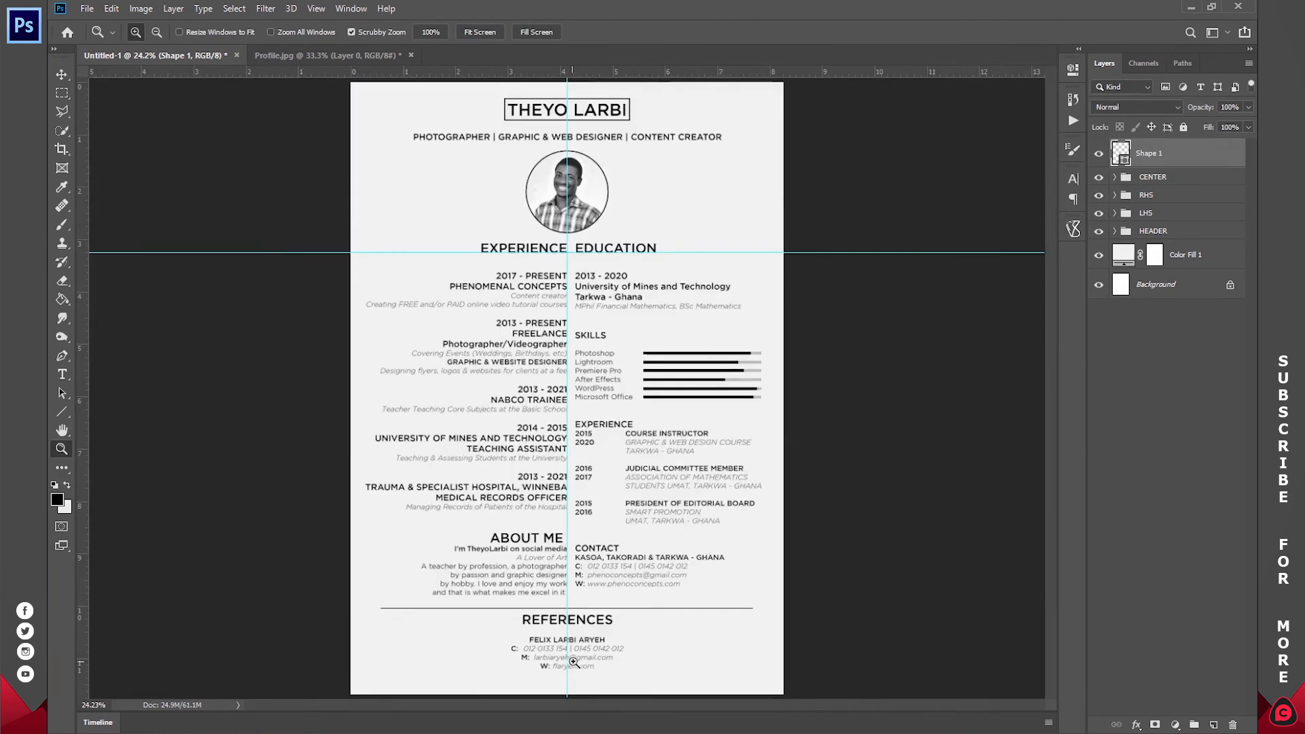
pyautogui.scroll(2, 646, 479)
# - Duplicate the reference contact block twice to make three referee entries side by side
pyautogui.moveTo(645, 480); pyautogui.dragTo(651, 390)
pyautogui.moveTo(554, 484); pyautogui.dragTo(626, 469)
pyautogui.press('t')
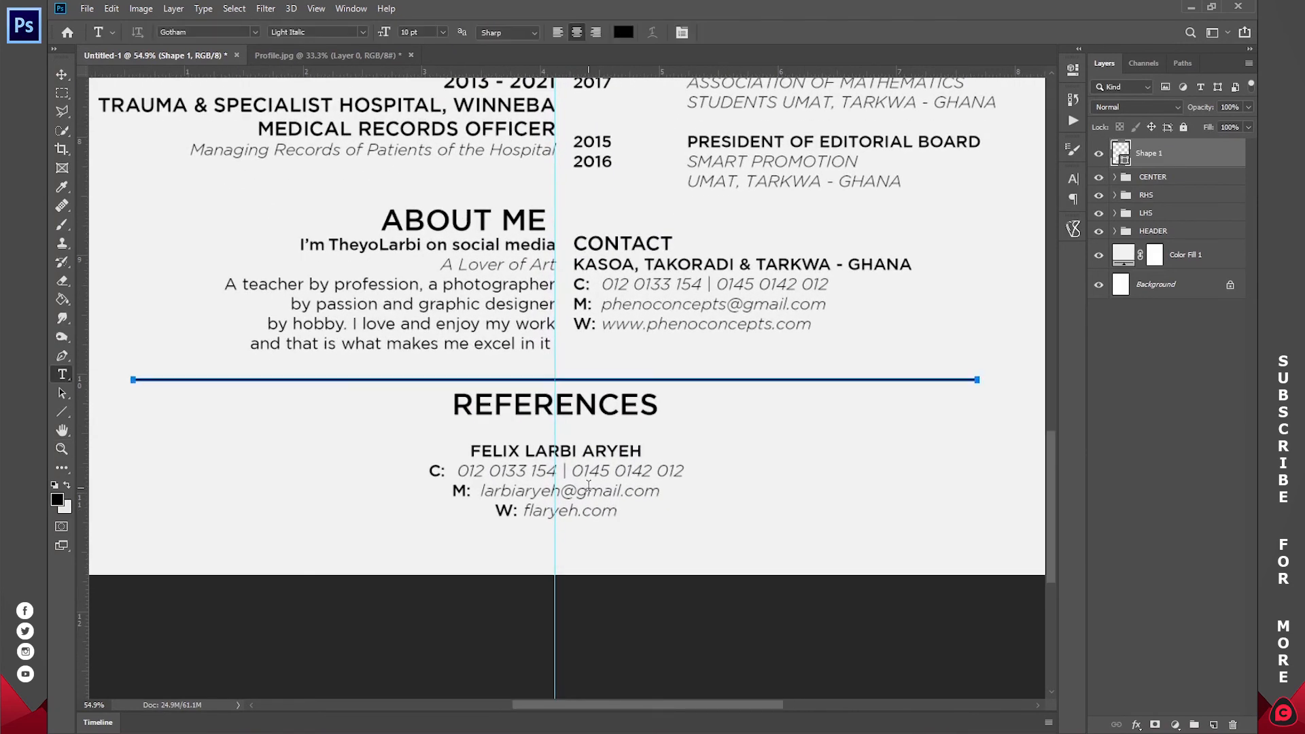
pyautogui.keyDown('ctrl'); pyautogui.click(591, 486); pyautogui.keyUp('ctrl')
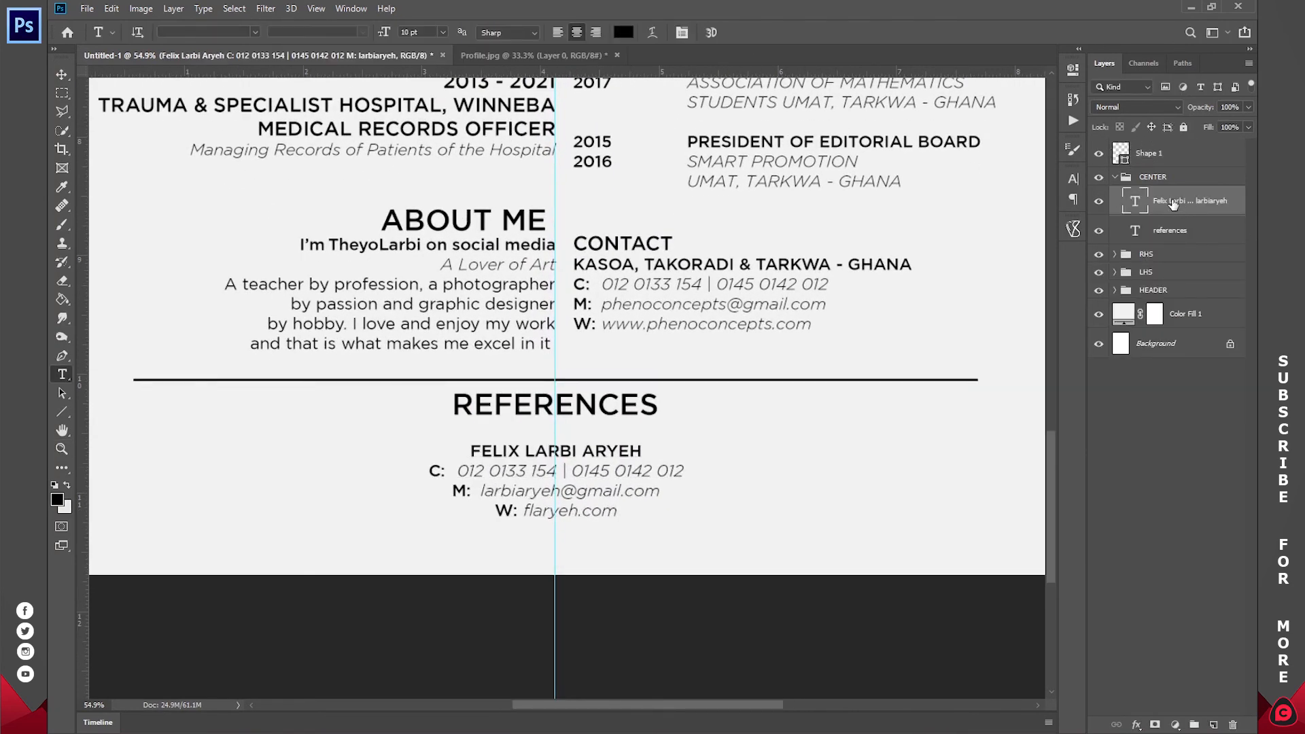
pyautogui.hotkey('ctrl', 'j')
pyautogui.press('v')
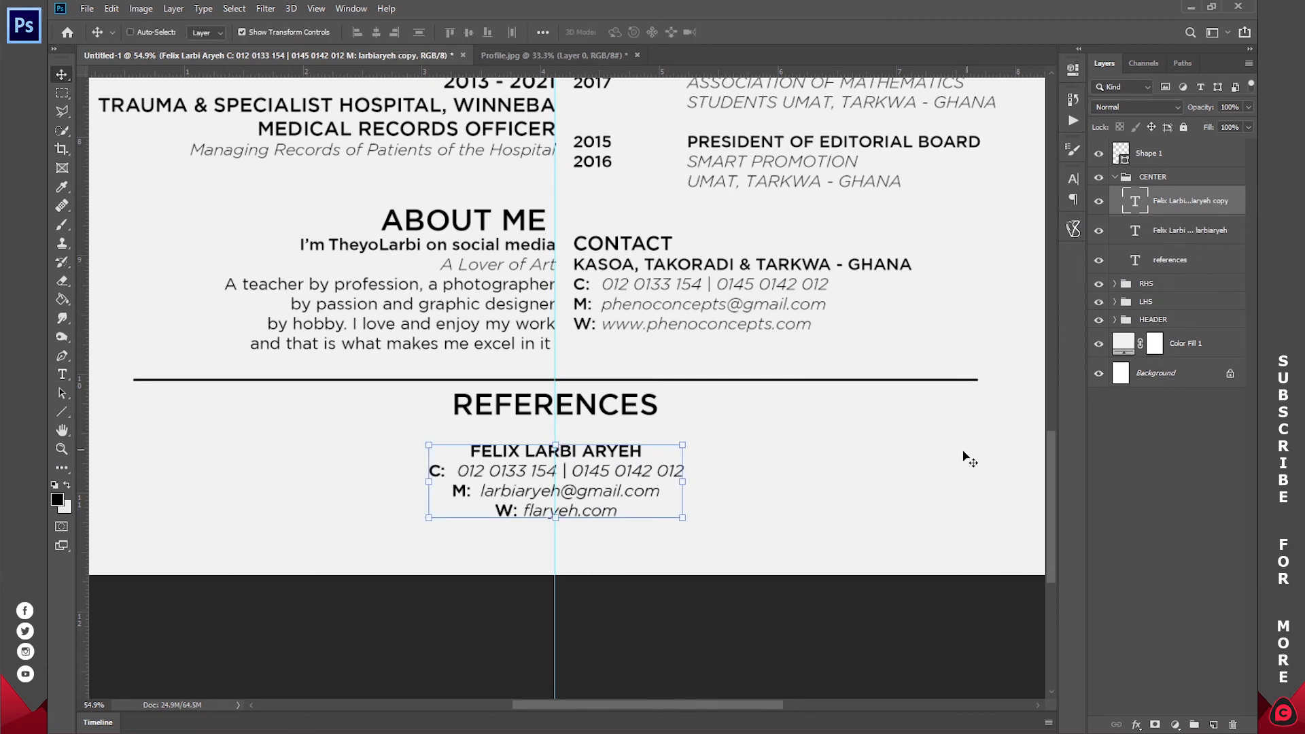
pyautogui.moveTo(938, 495); pyautogui.dragTo(638, 508)
pyautogui.hotkey('ctrl', 'j')
pyautogui.moveTo(326, 399); pyautogui.dragTo(921, 406)
# - Nudge the LHS column group left and the RHS column group right
pyautogui.press('z')
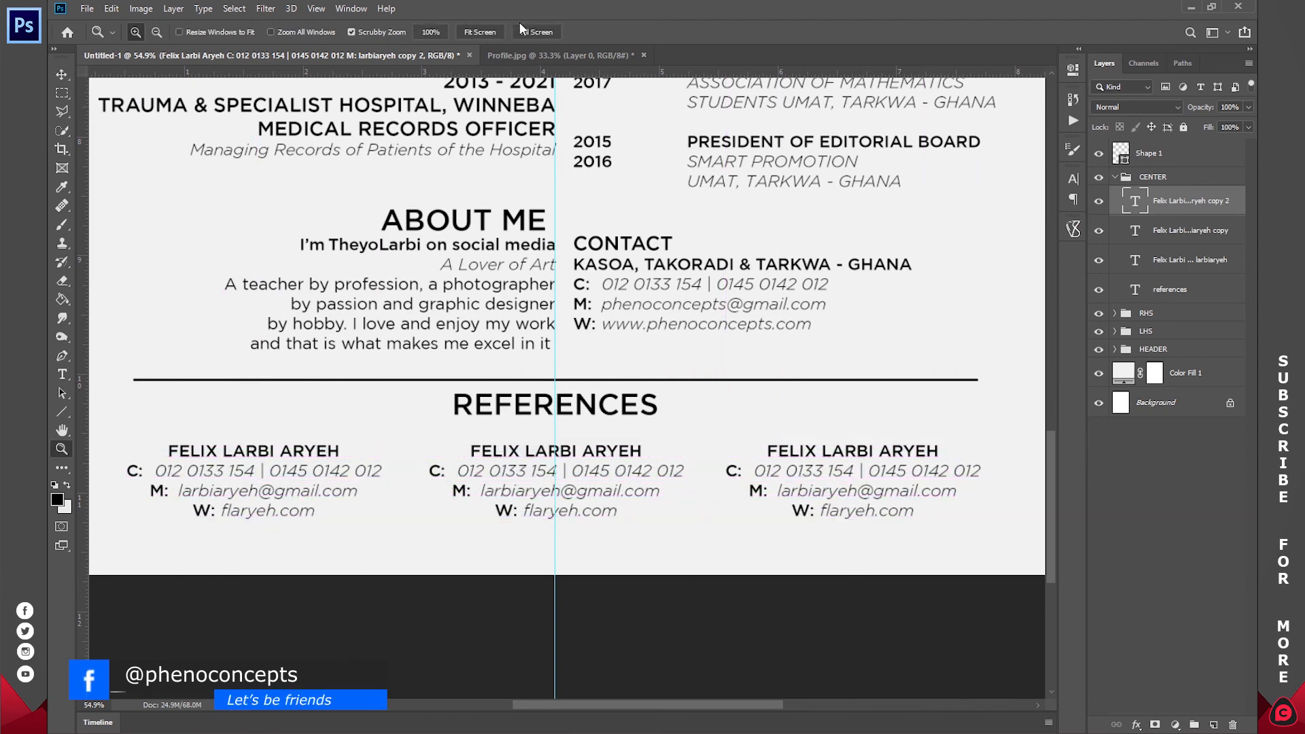
pyautogui.click(496, 34)
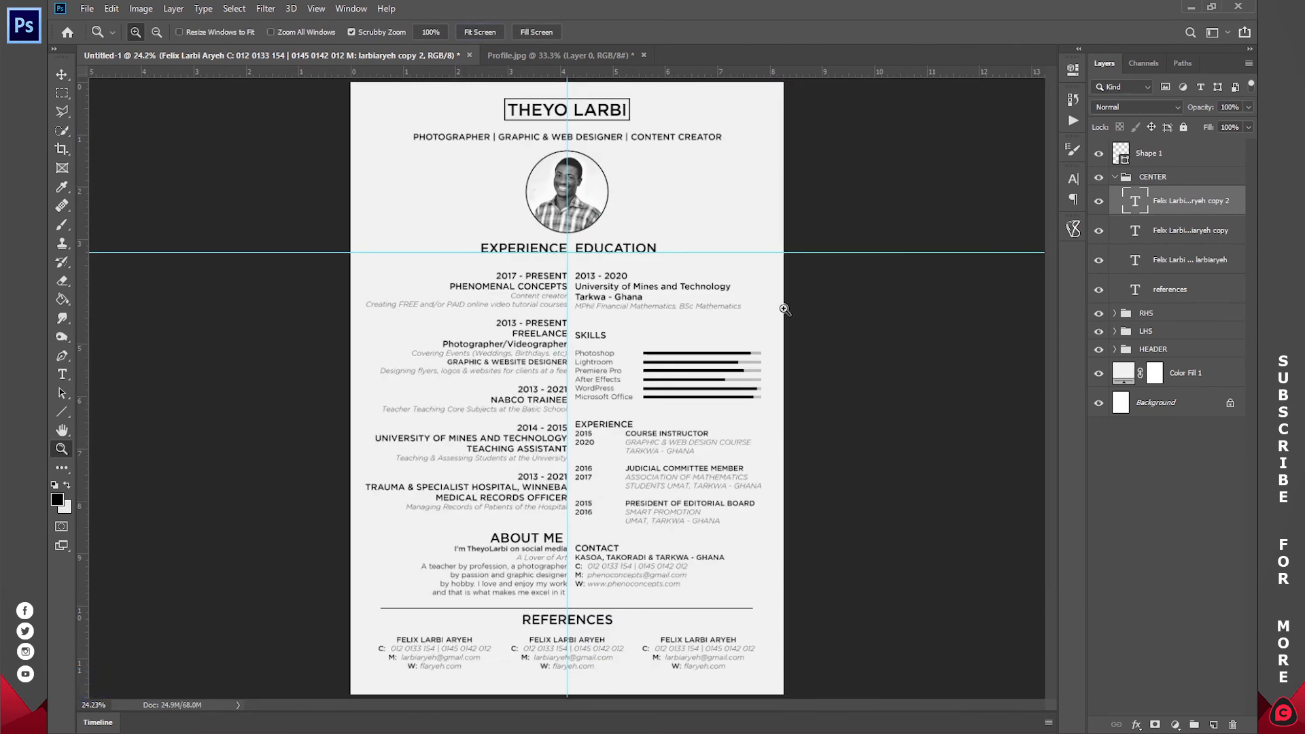
pyautogui.click(1115, 176)
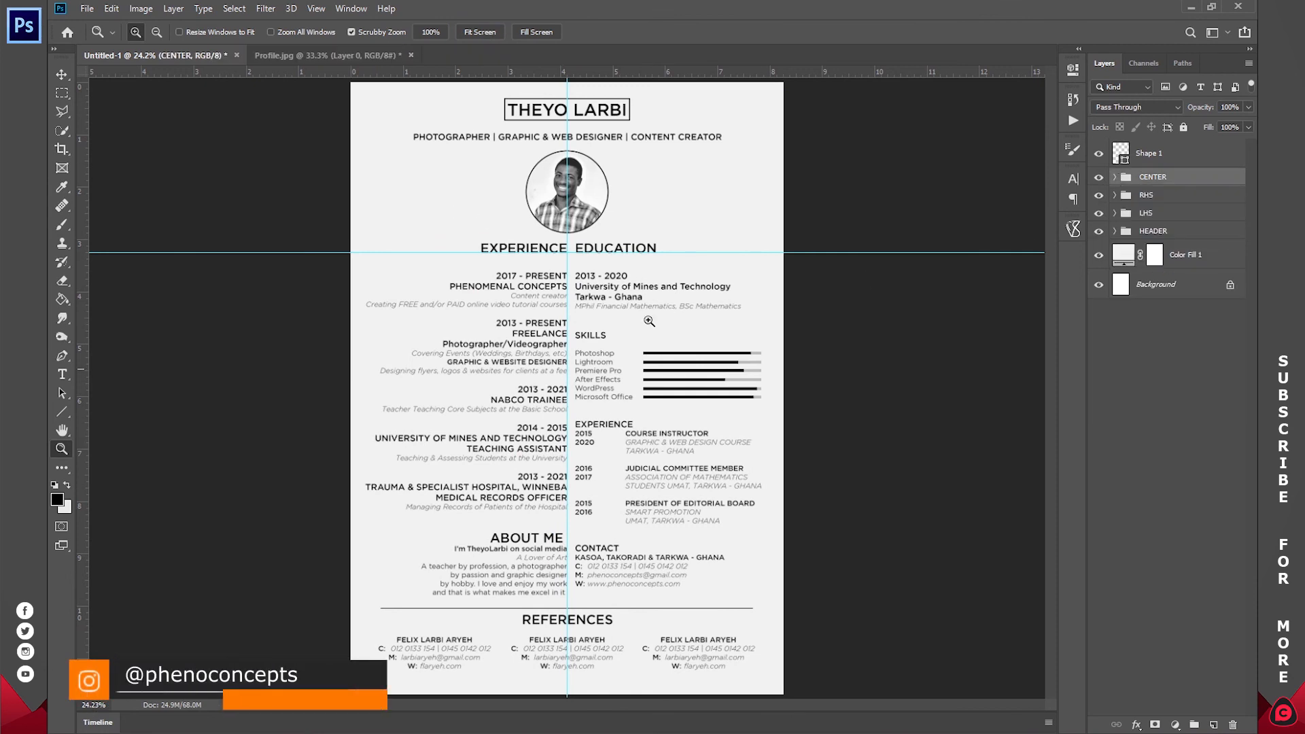
pyautogui.click(1148, 197)
pyautogui.press('v')
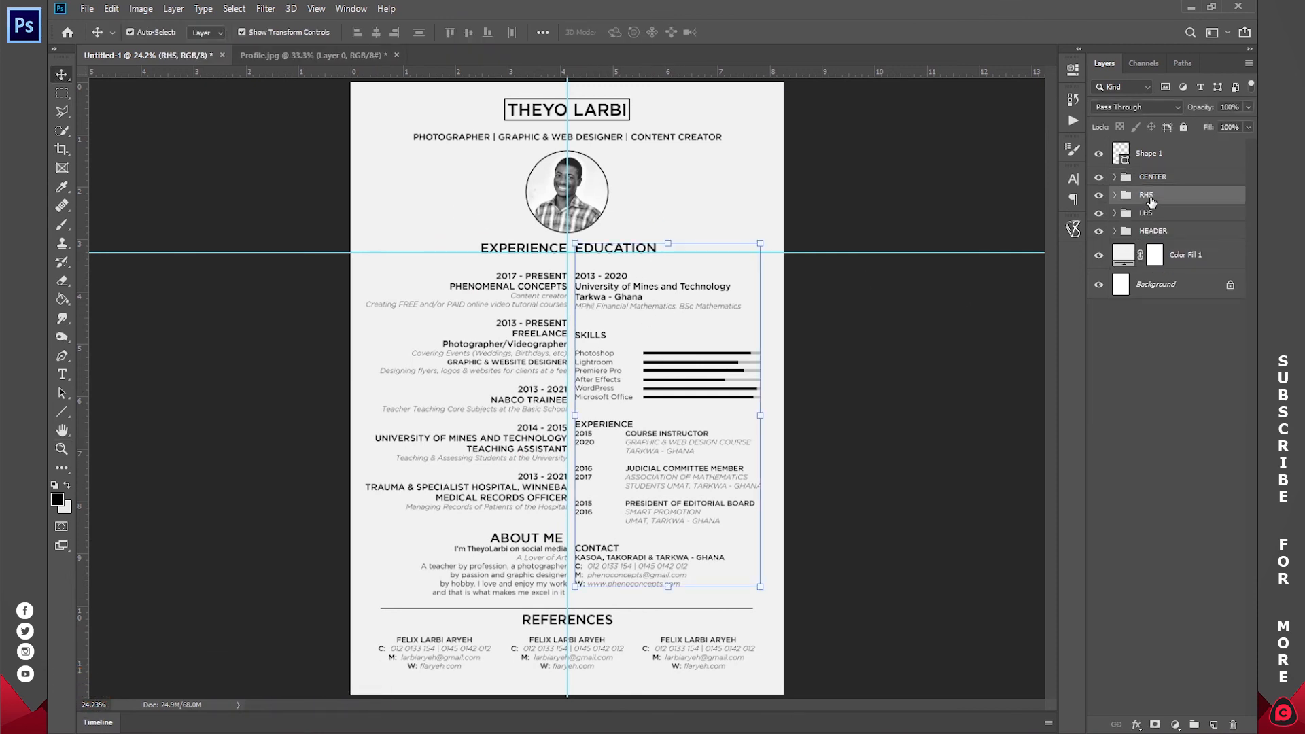
pyautogui.click(1148, 219)
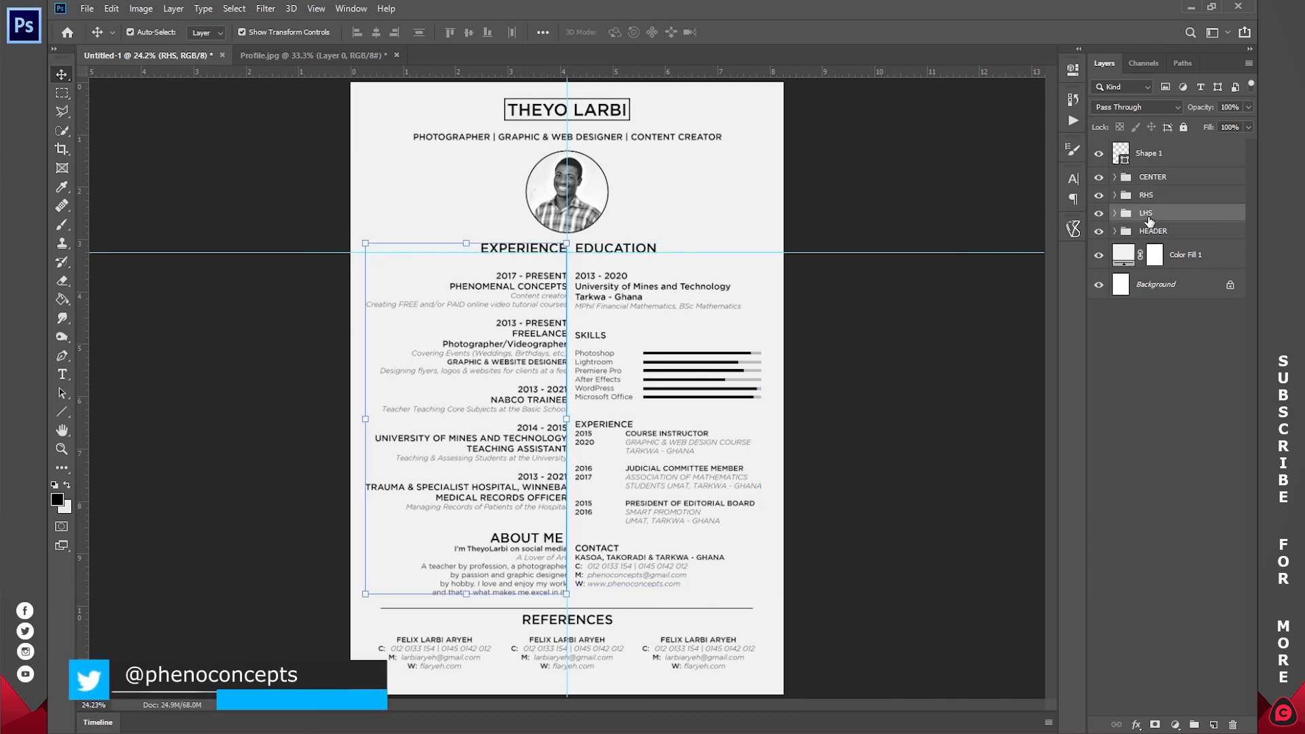
pyautogui.hotkey('shift', 'Left')
pyautogui.hotkey('shift', 'Left')
pyautogui.hotkey('shift', 'Left')
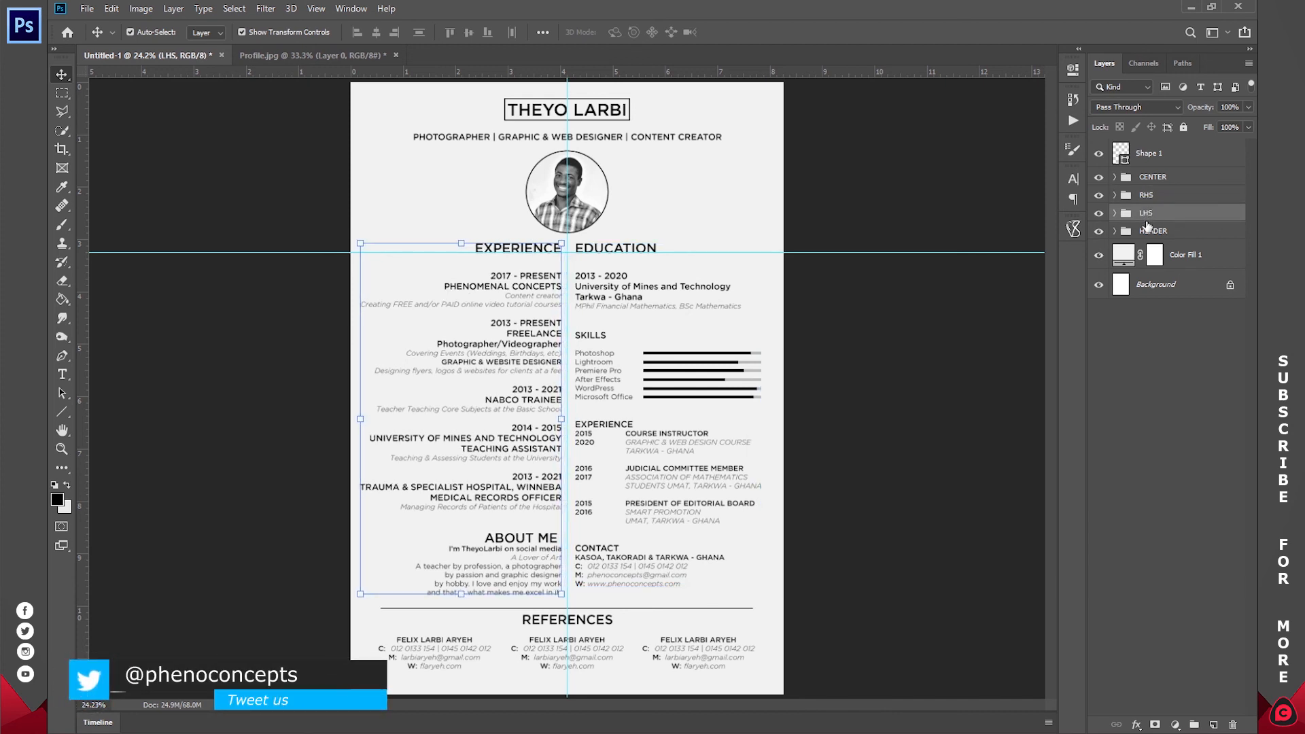
pyautogui.click(1151, 197)
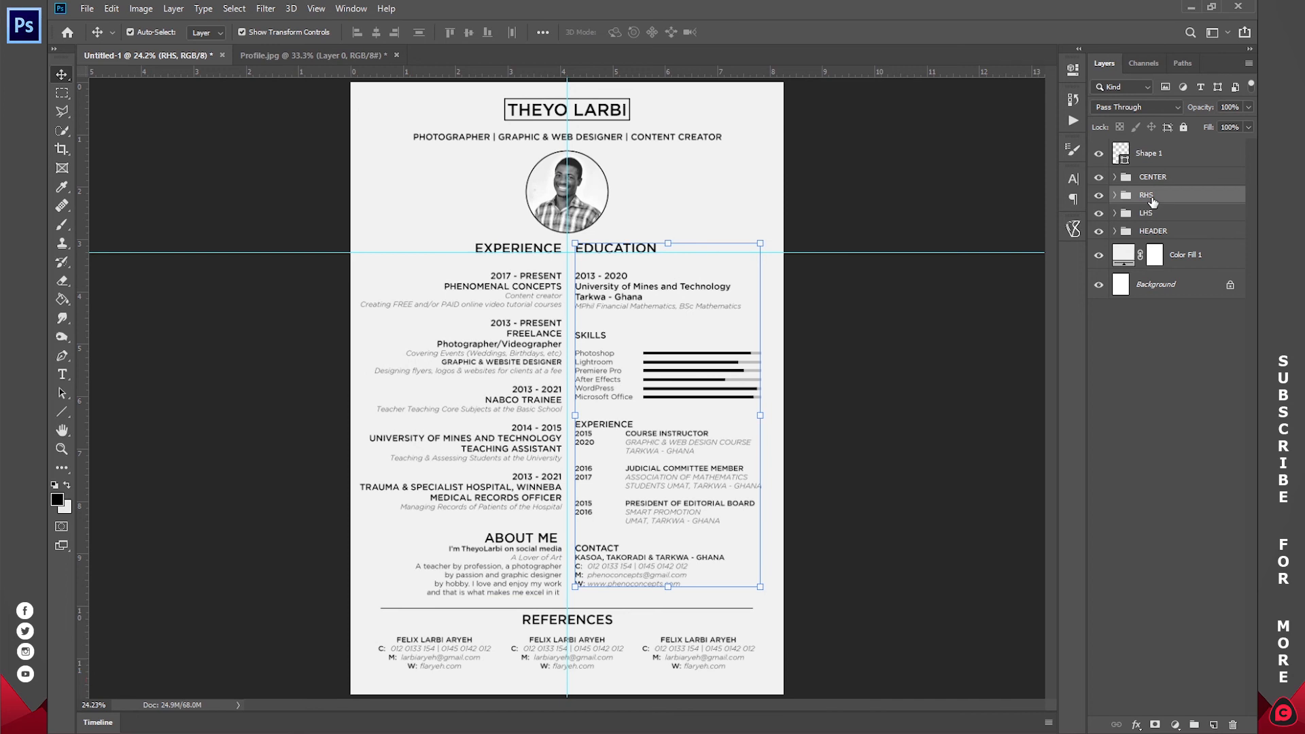
pyautogui.hotkey('shift', 'Right')
pyautogui.press('z')
pyautogui.click(1180, 327)
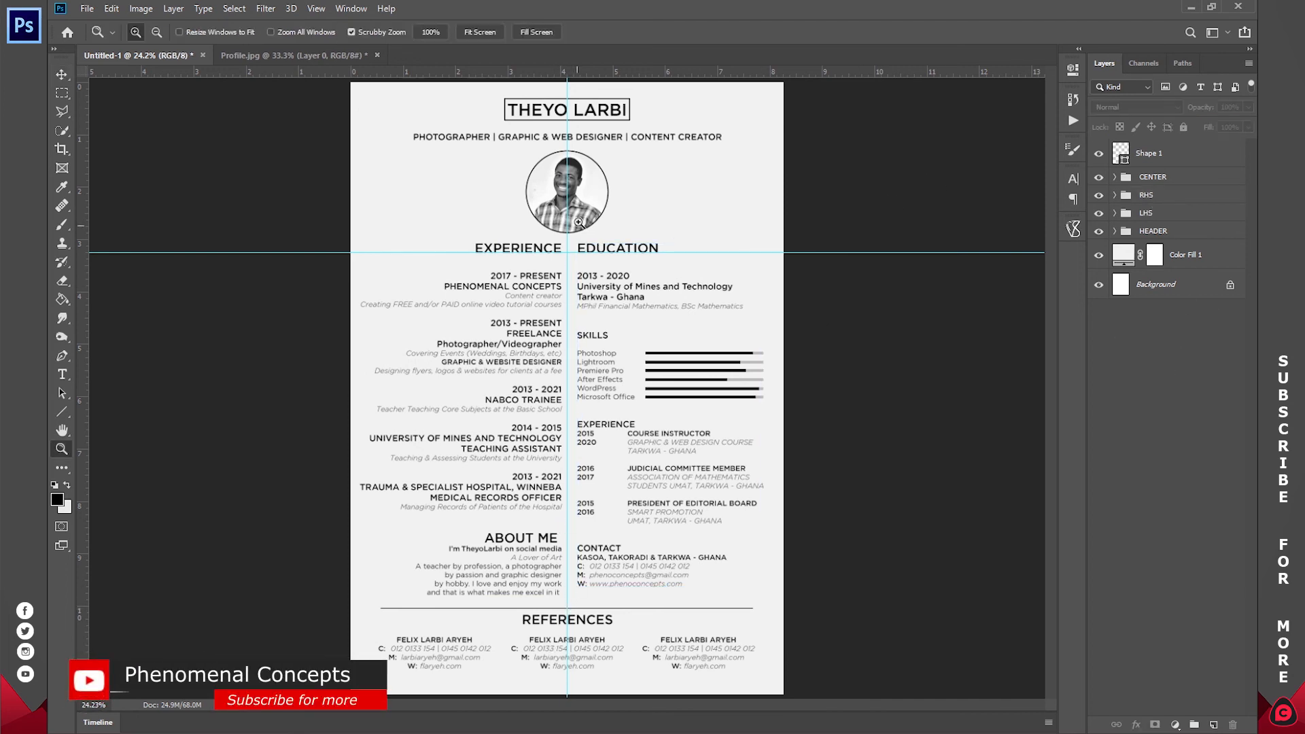
# - Remove the horizontal and vertical guides and hide the rulers
pyautogui.press('v')
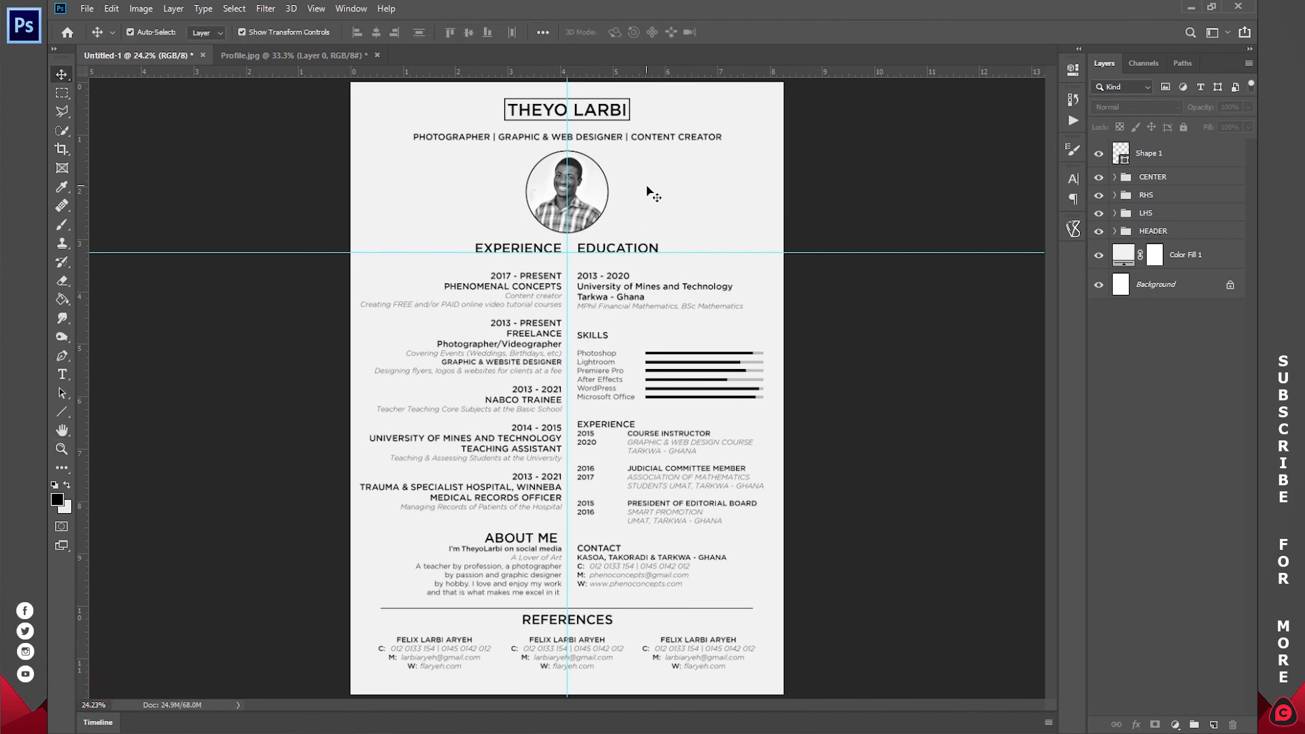
pyautogui.moveTo(683, 251); pyautogui.dragTo(680, 39)
pyautogui.moveTo(567, 105); pyautogui.dragTo(80, 146)
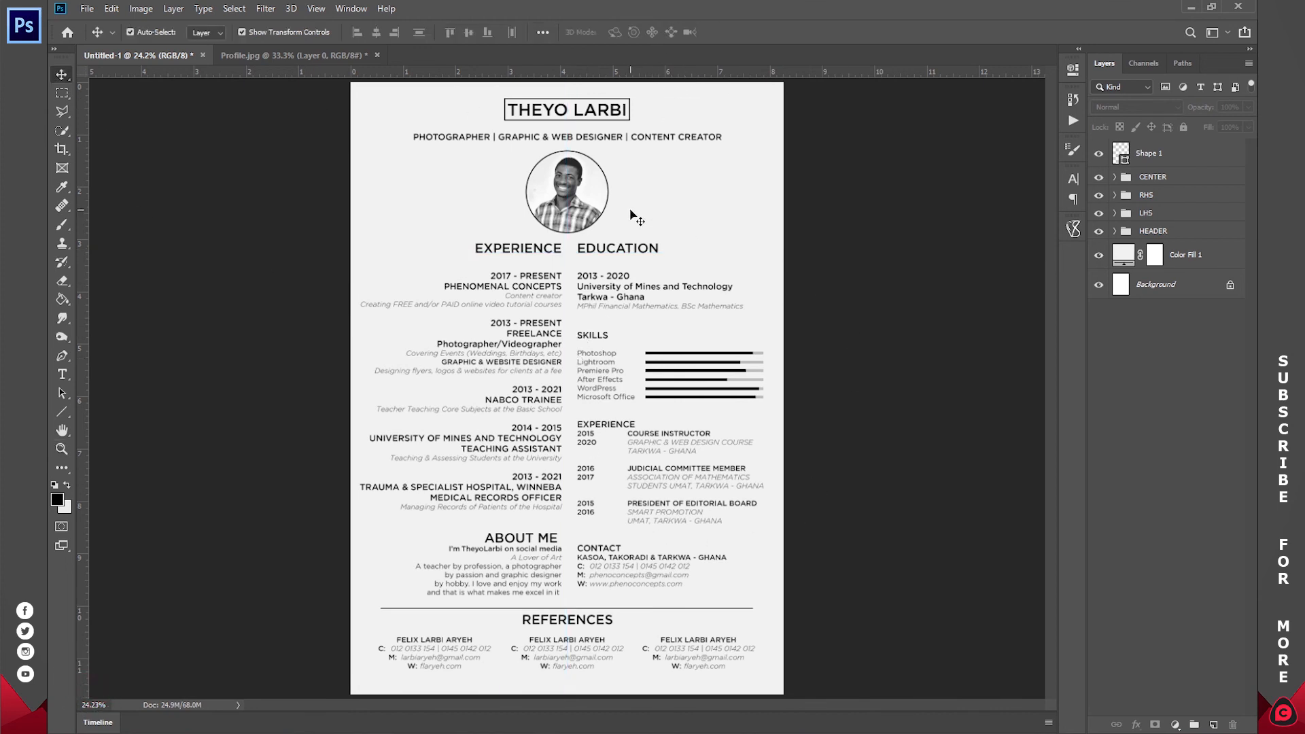
pyautogui.hotkey('ctrl', 'r')
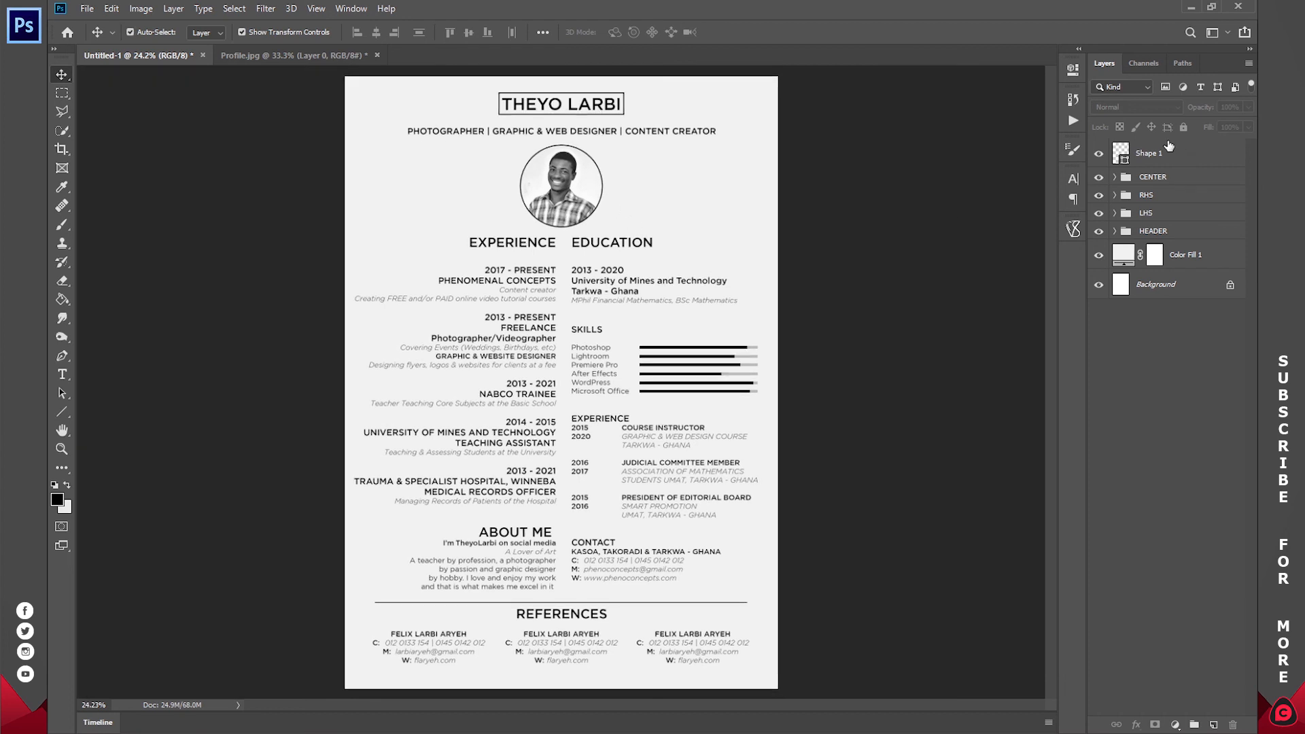
# - Convert the IMAGE photo layer to a smart object and place the new portrait into its contents
pyautogui.click(1114, 232)
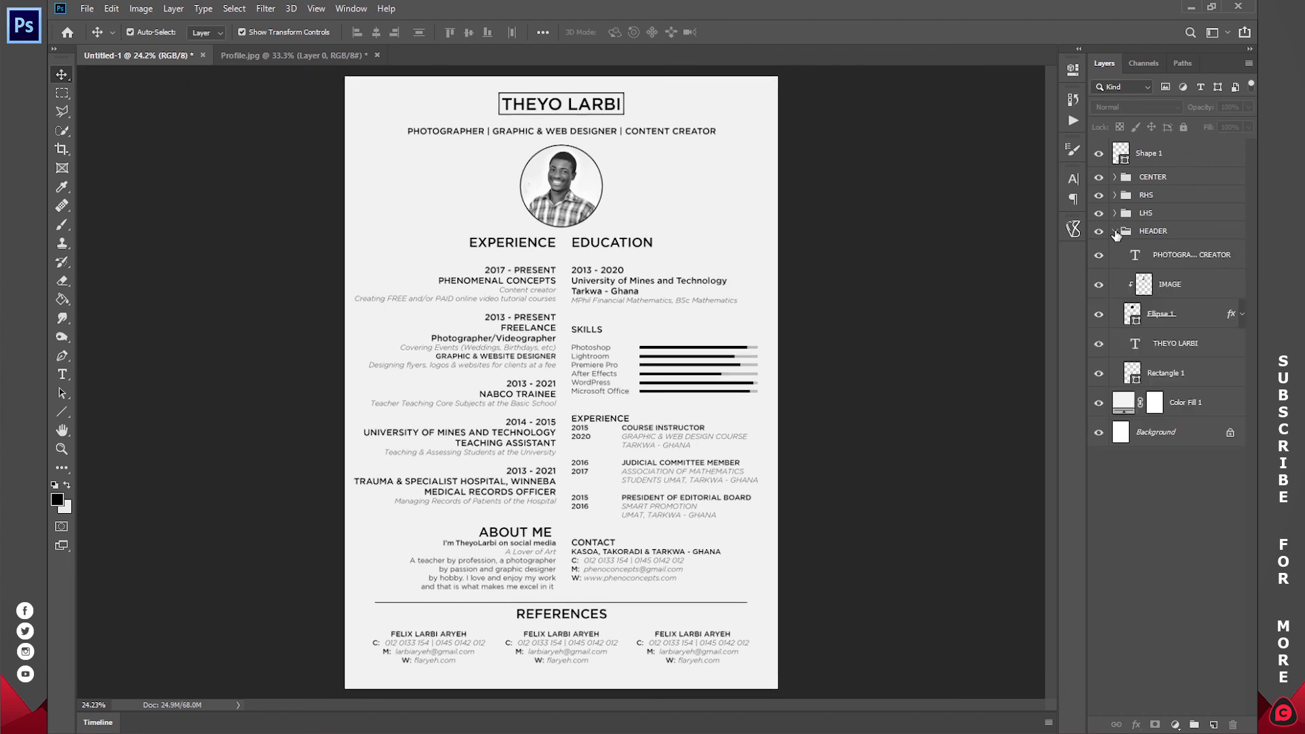
pyautogui.click(1144, 288)
pyautogui.rightClick(1182, 287)
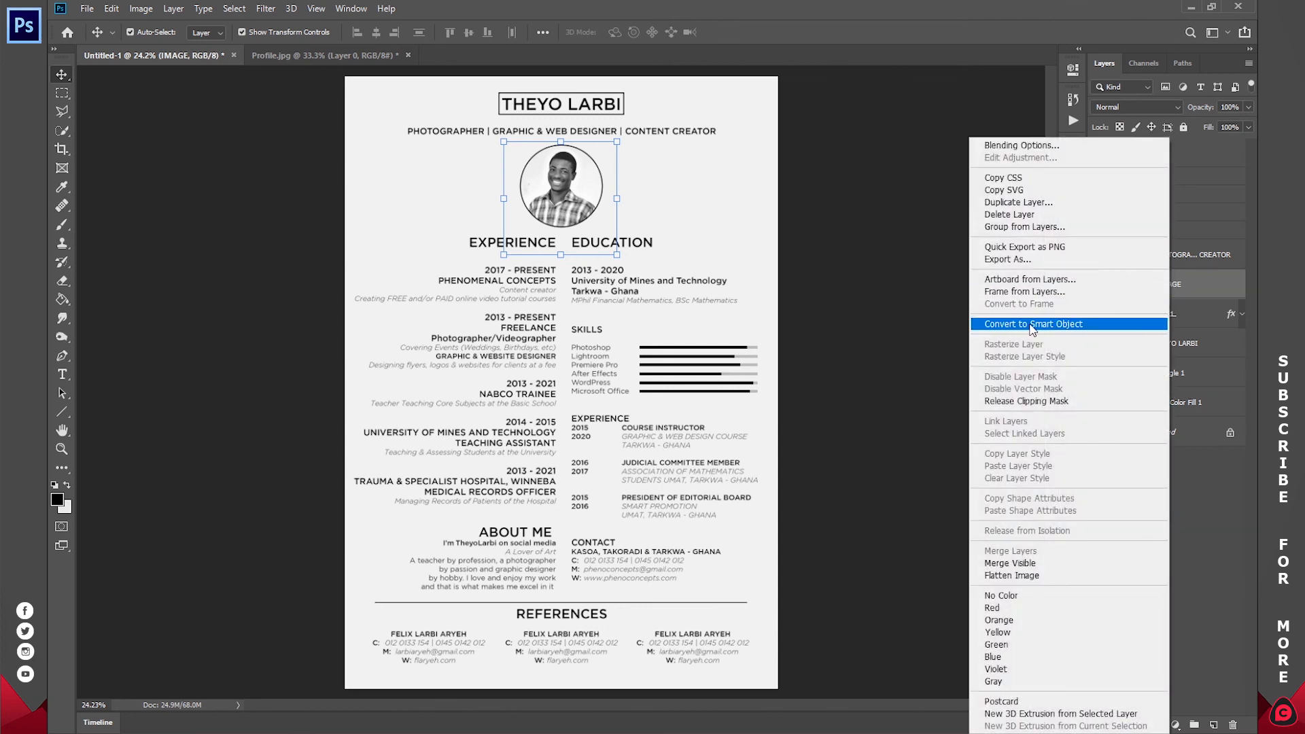
pyautogui.click(1050, 325)
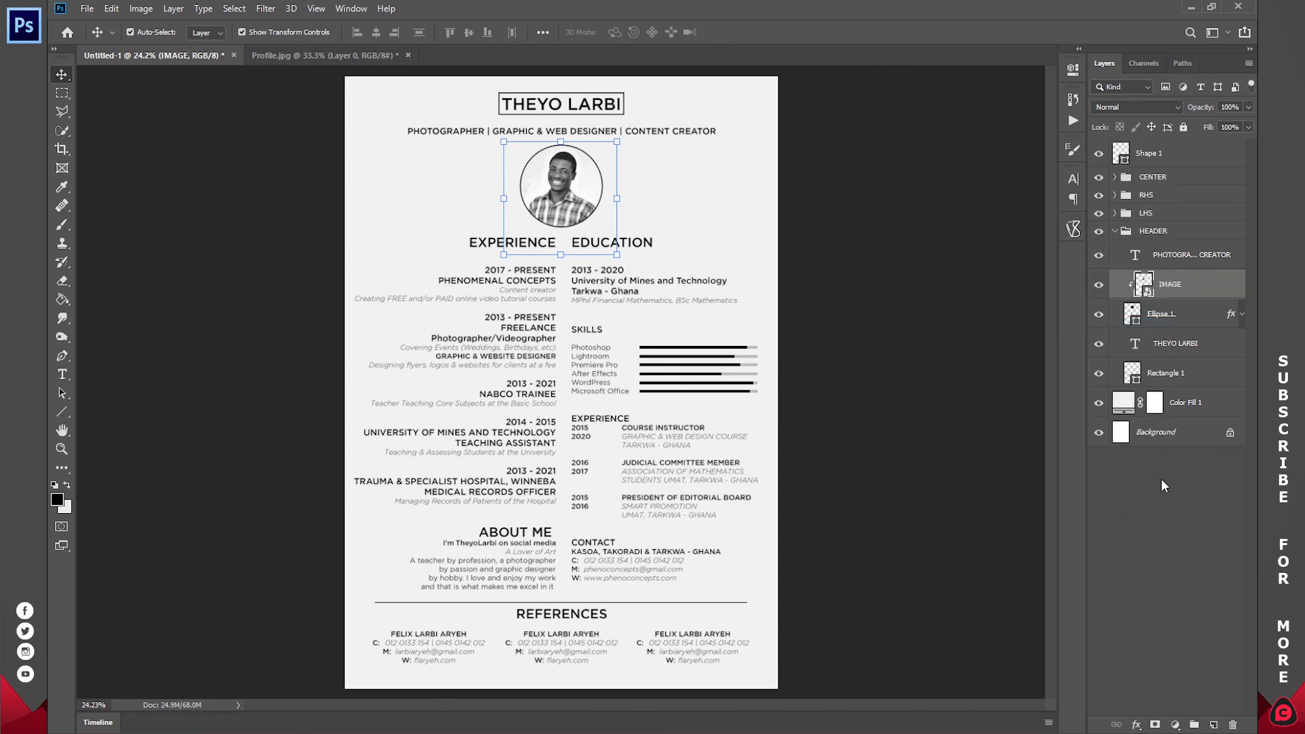
pyautogui.doubleClick(1145, 285)
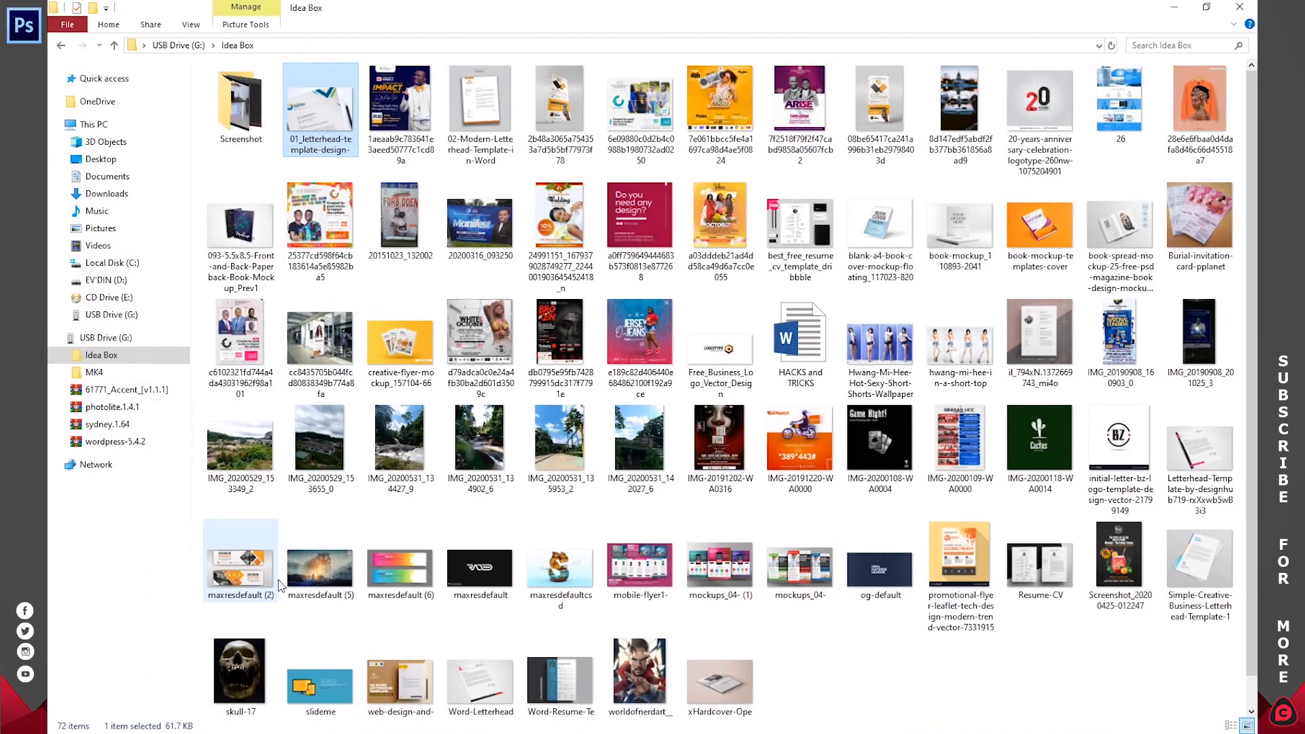
pyautogui.moveTo(641, 673); pyautogui.dragTo(595, 474)
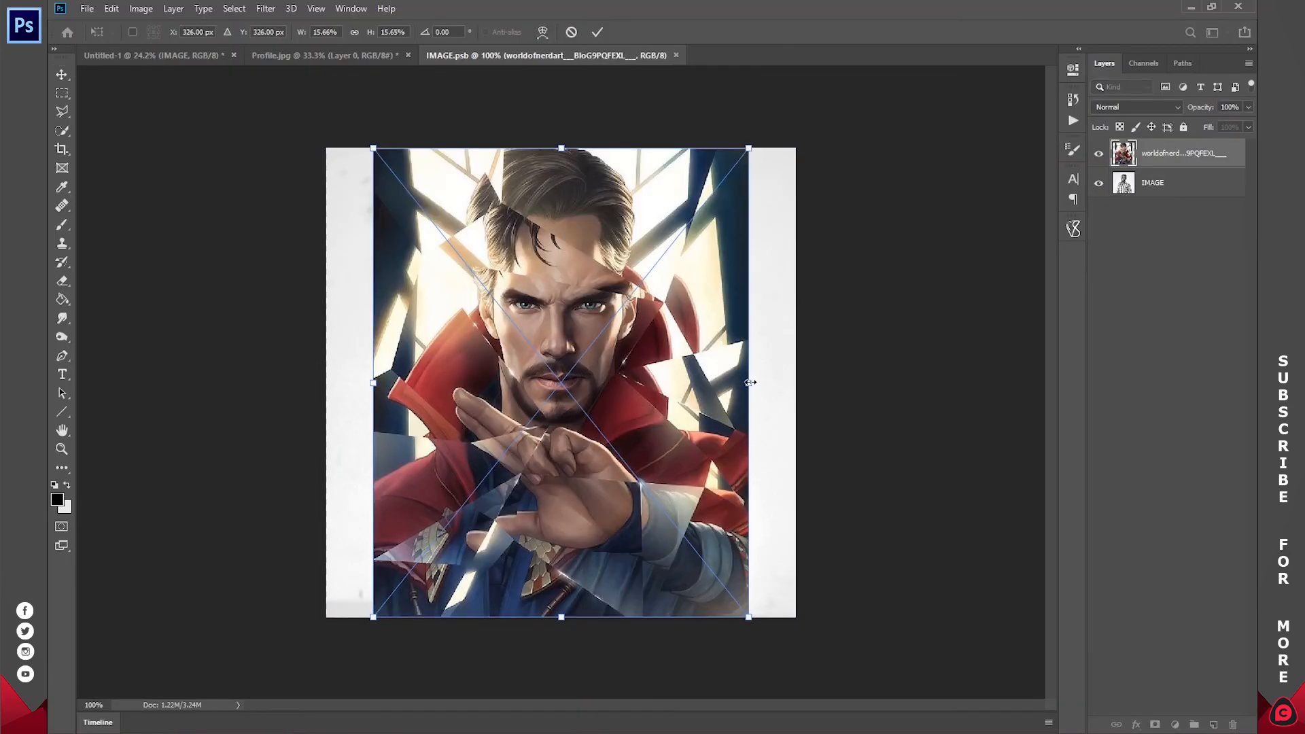
# - Stretch and reposition the portrait to cover the frame, then commit the transform
pyautogui.moveTo(748, 382); pyautogui.dragTo(794, 382)
pyautogui.moveTo(373, 385); pyautogui.dragTo(326, 386)
pyautogui.moveTo(553, 347); pyautogui.dragTo(553, 364)
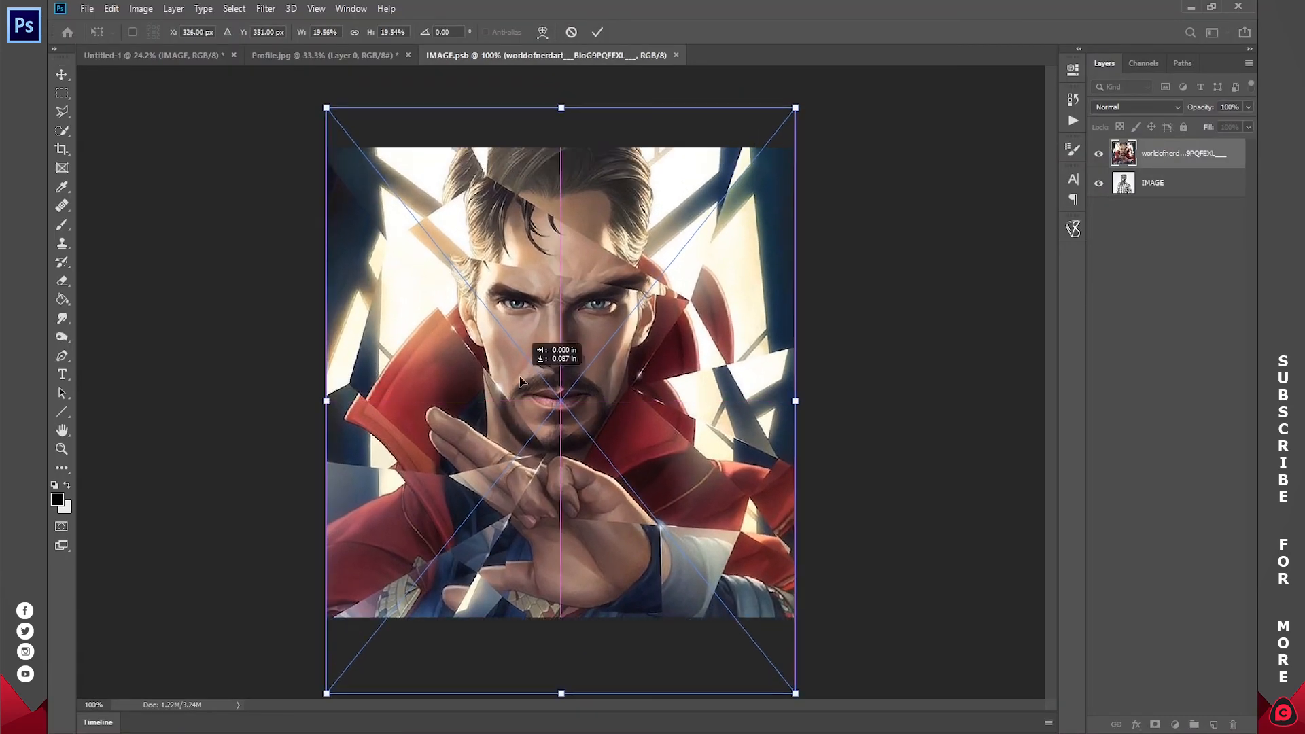
pyautogui.click(598, 31)
# - Close IMAGE.psb, saving the changes, and collapse the HEADER group
pyautogui.click(682, 55)
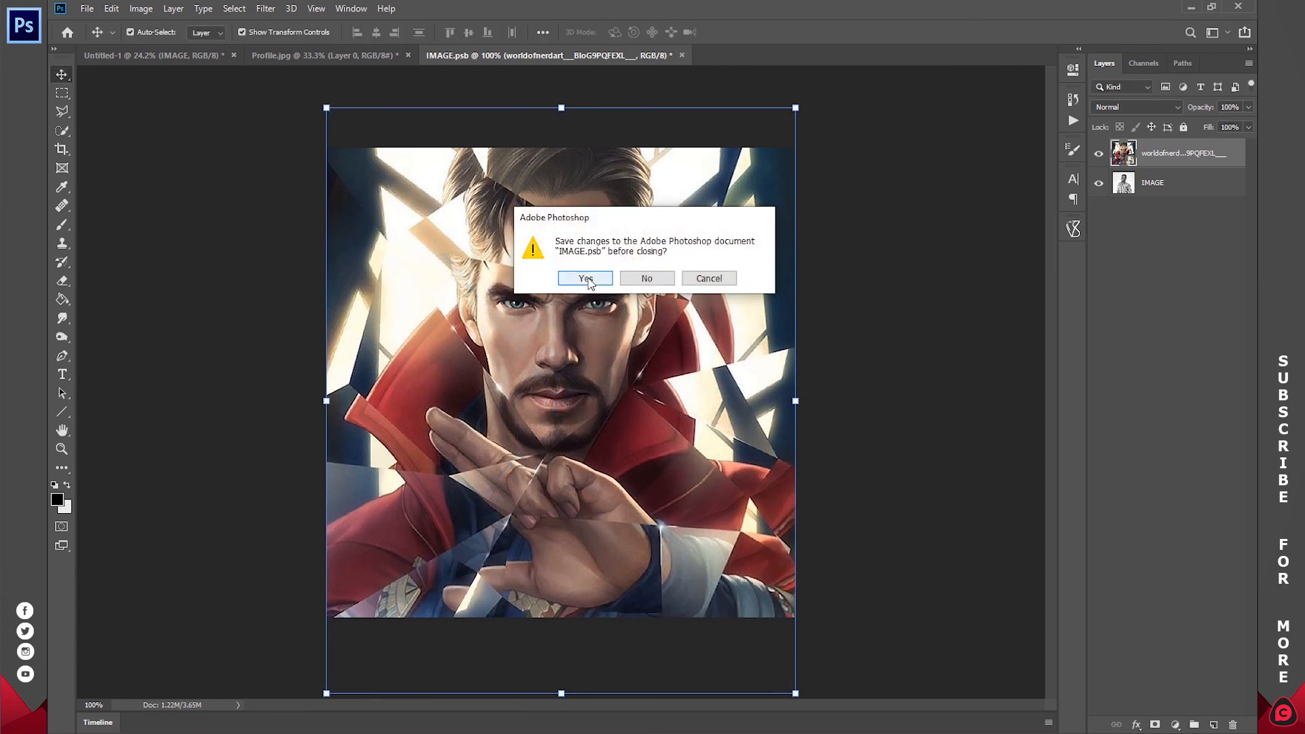
pyautogui.click(585, 279)
pyautogui.press('z')
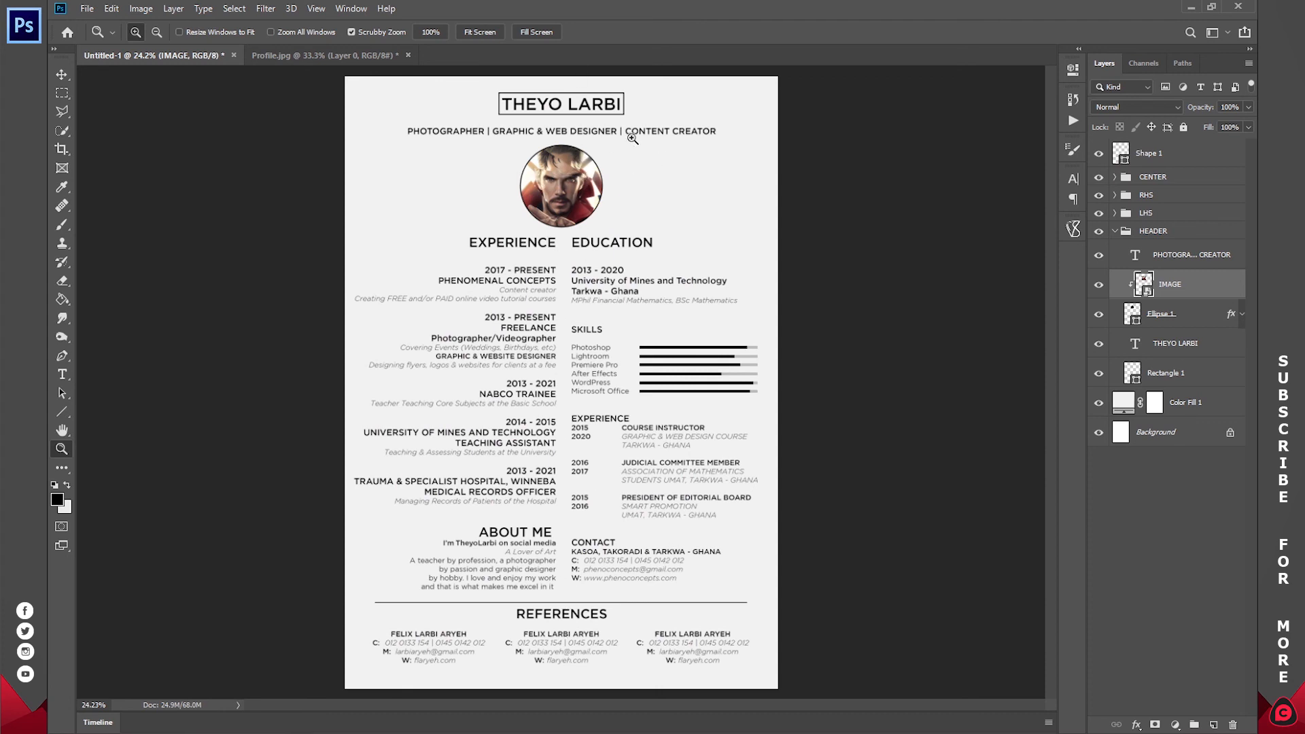
pyautogui.click(1115, 231)
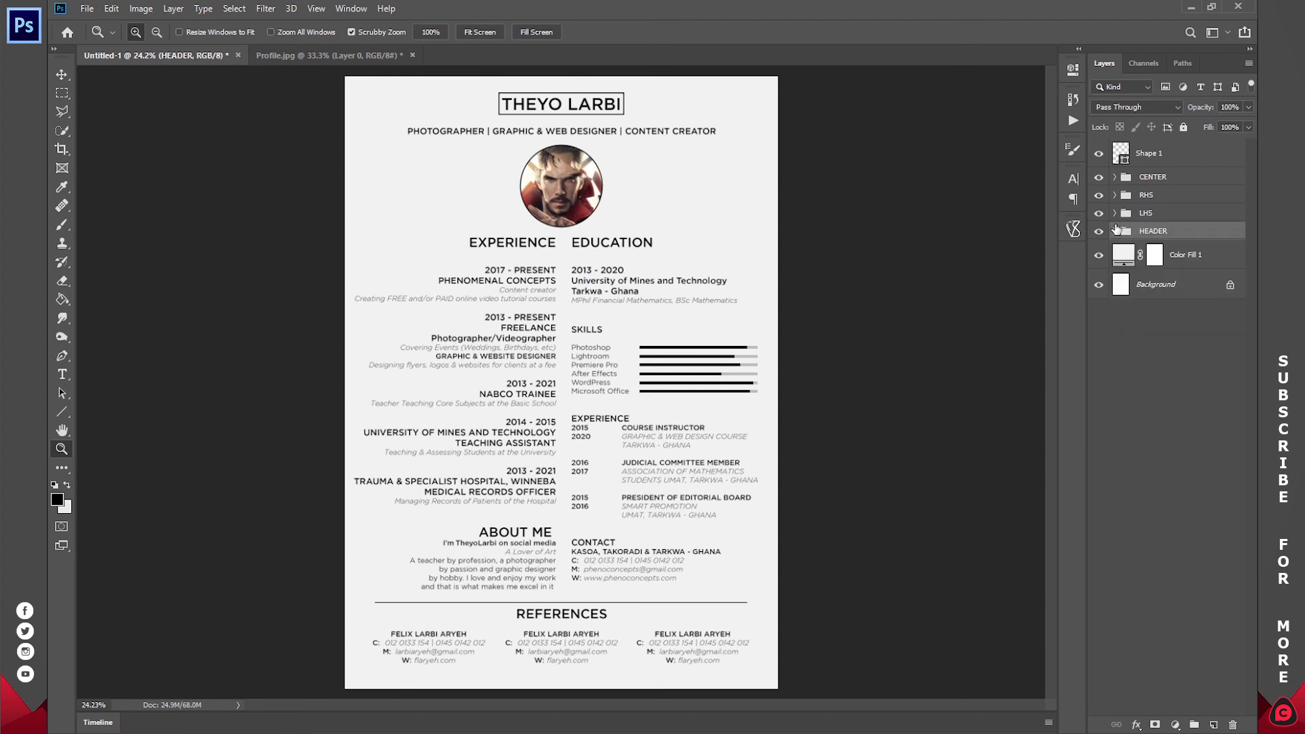
# - Replace the header name text with DR STRANGE and commit the edit
pyautogui.click(1157, 376)
pyautogui.press('t')
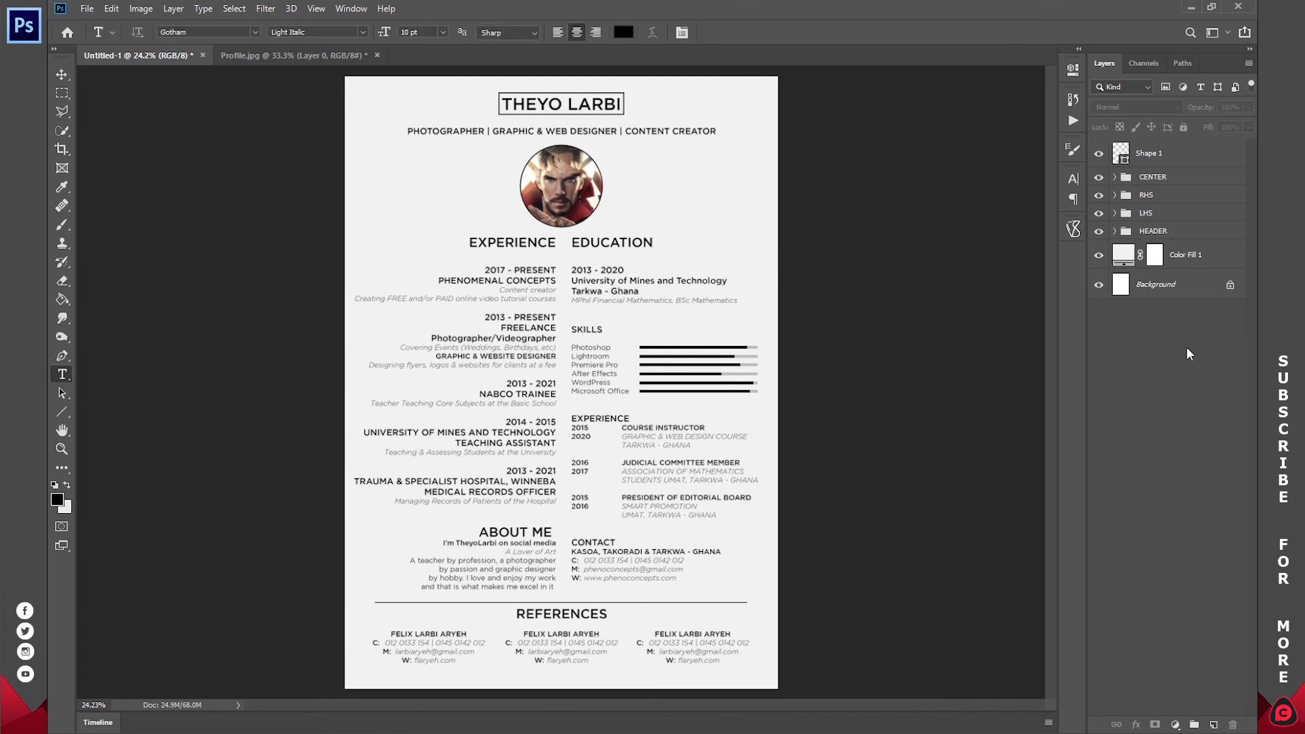
pyautogui.click(569, 106)
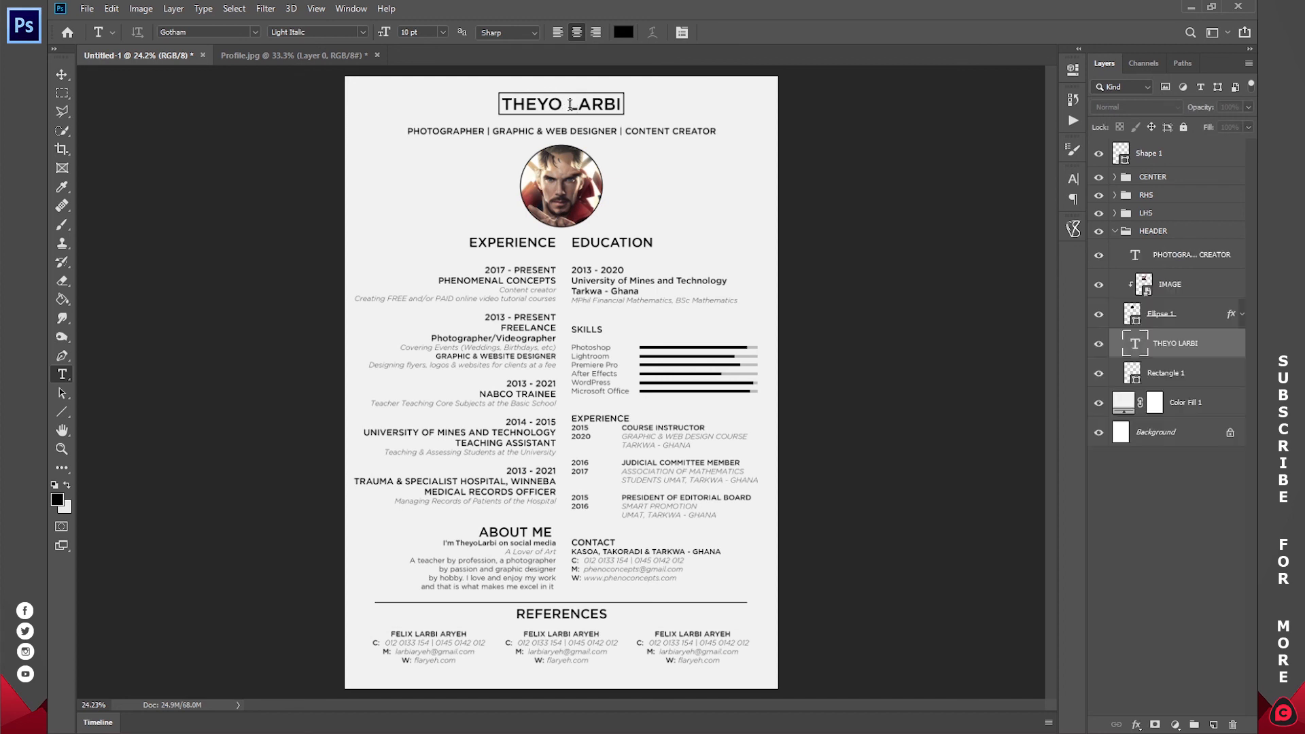
pyautogui.hotkey('ctrl', 'a')
pyautogui.write('DR D')
pyautogui.press('BackSpace')
pyautogui.write('STR')
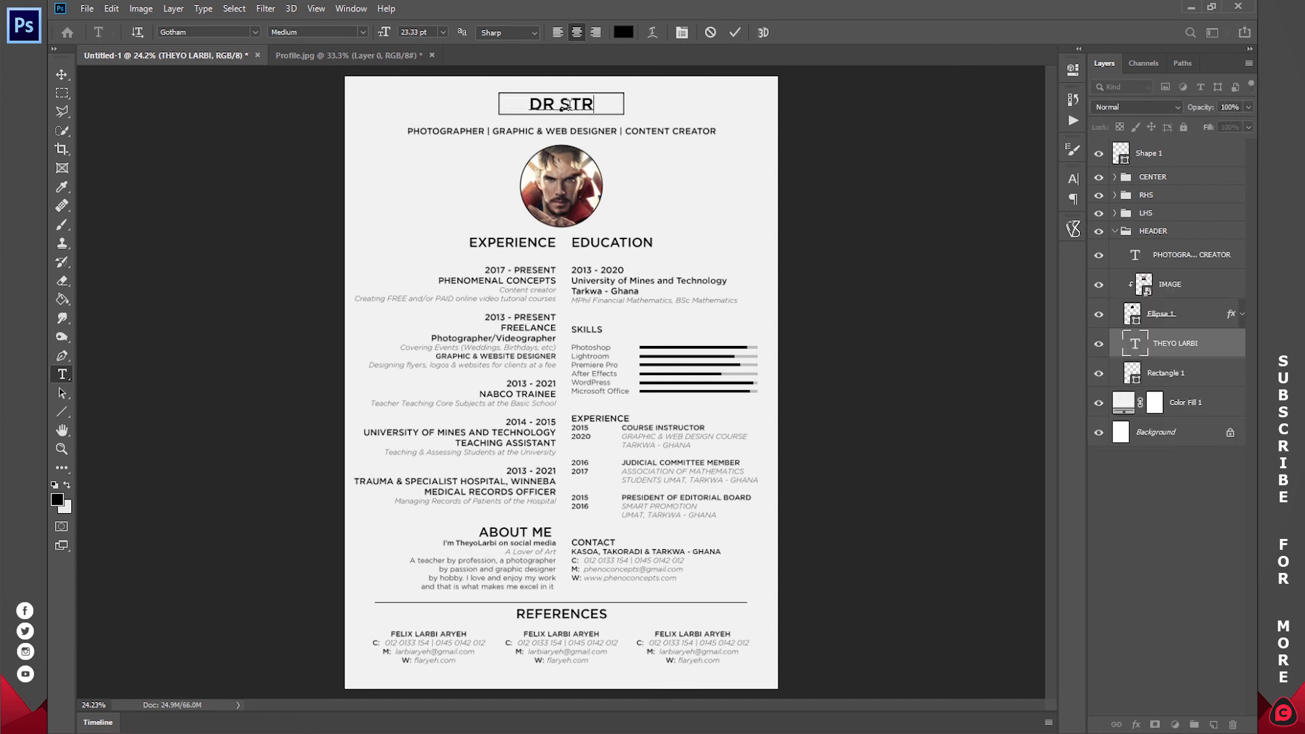
pyautogui.write('ANGE')
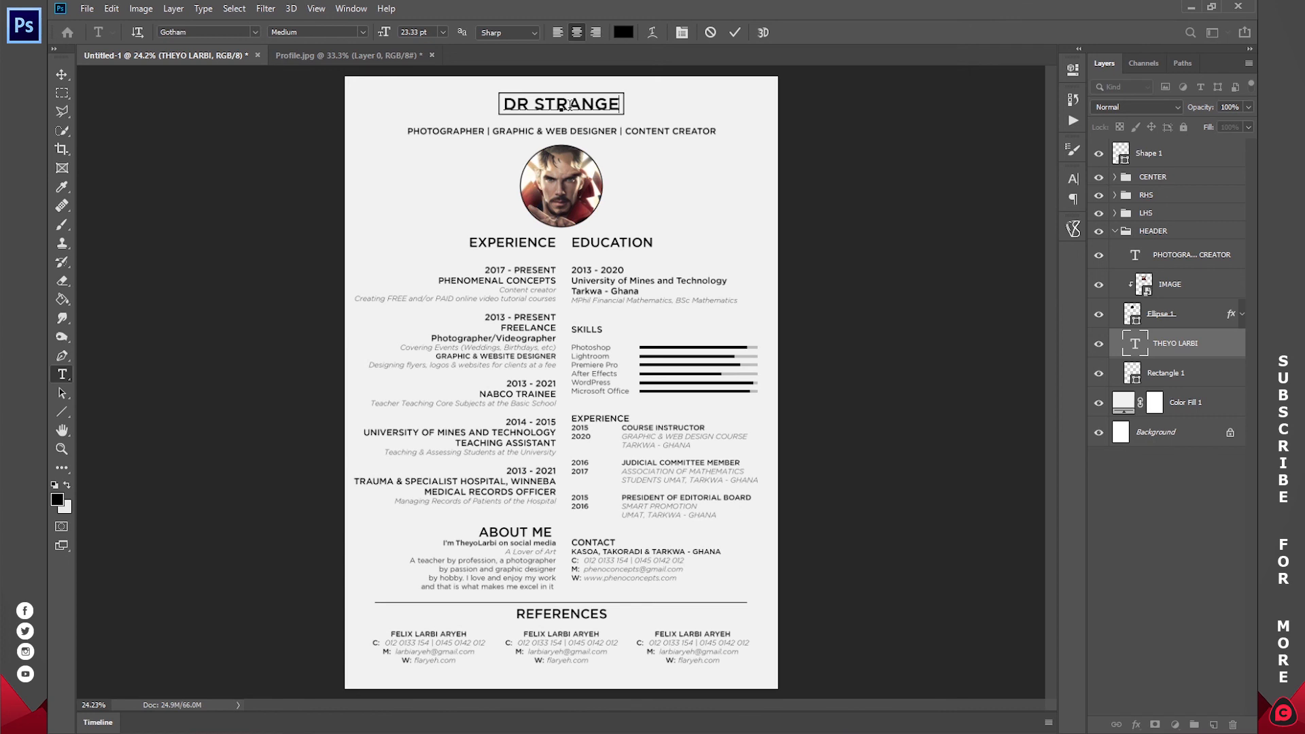
pyautogui.click(735, 32)
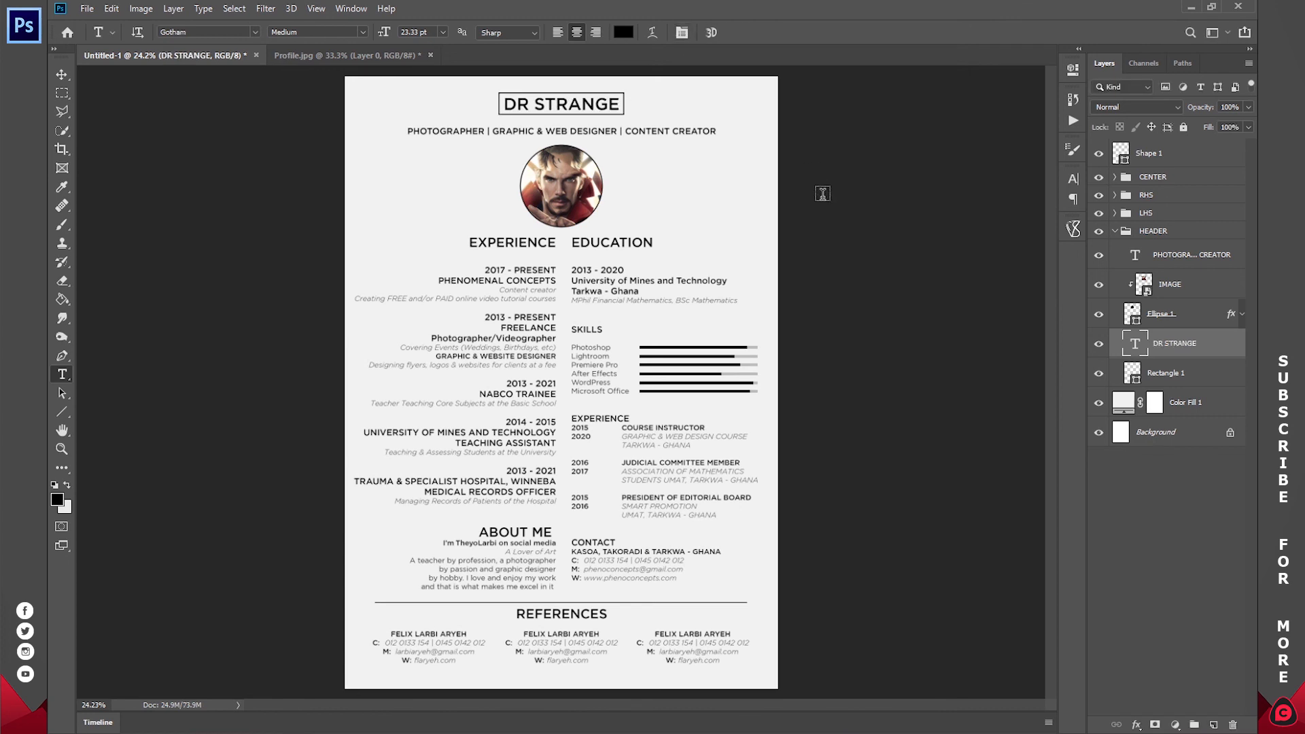